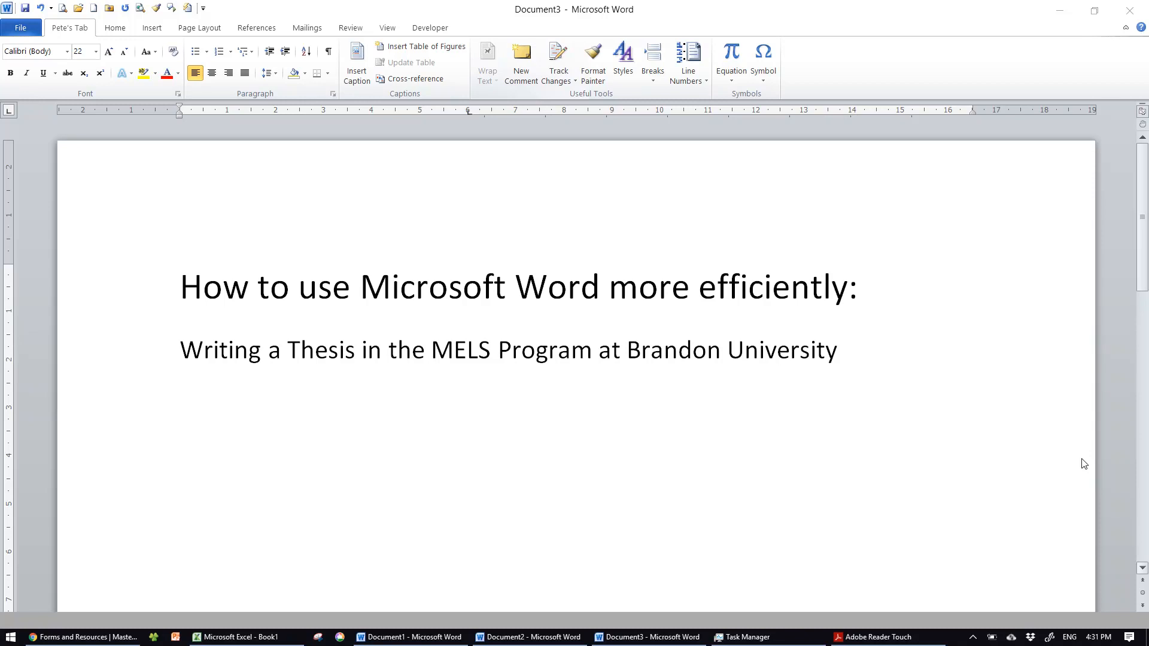
Check the thesis guidelines PDF, switch to the browser's Forms and Resources page and cancel saving the manuscript style thesis PDF.
left_click(872, 639)
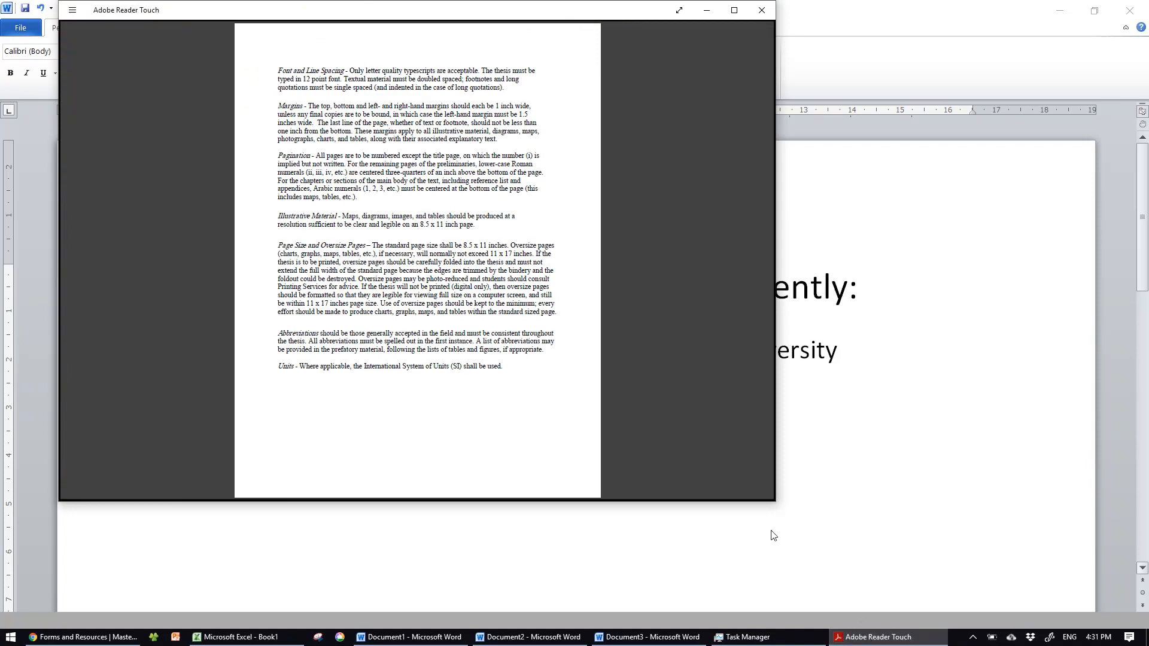
left_click(85, 639)
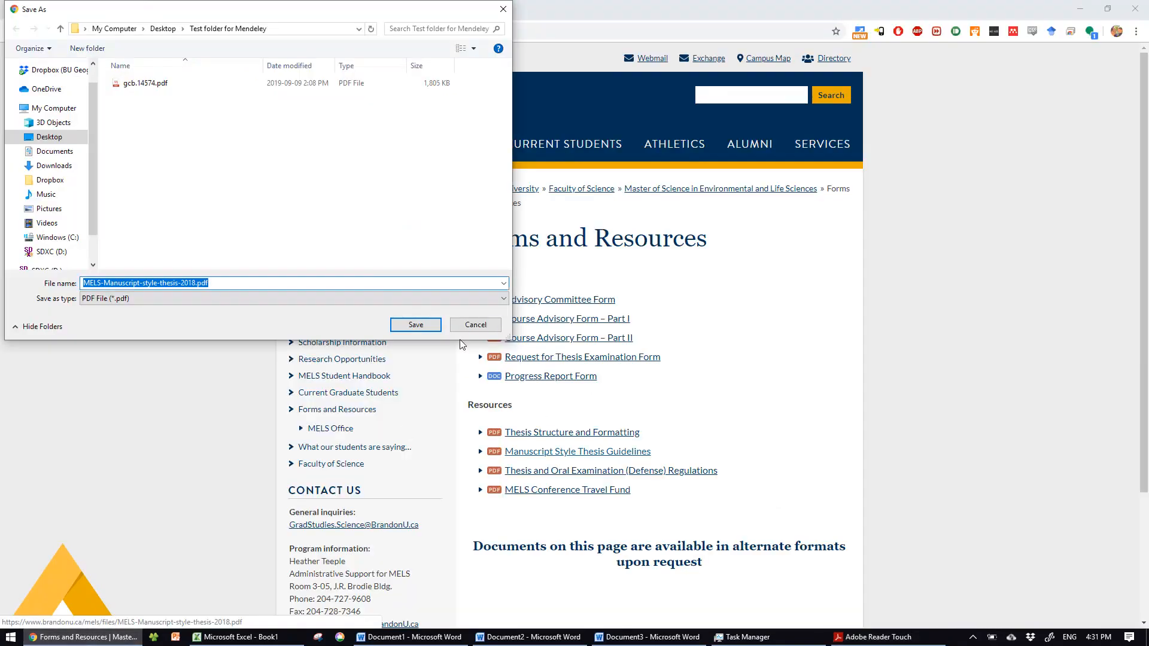
left_click(476, 325)
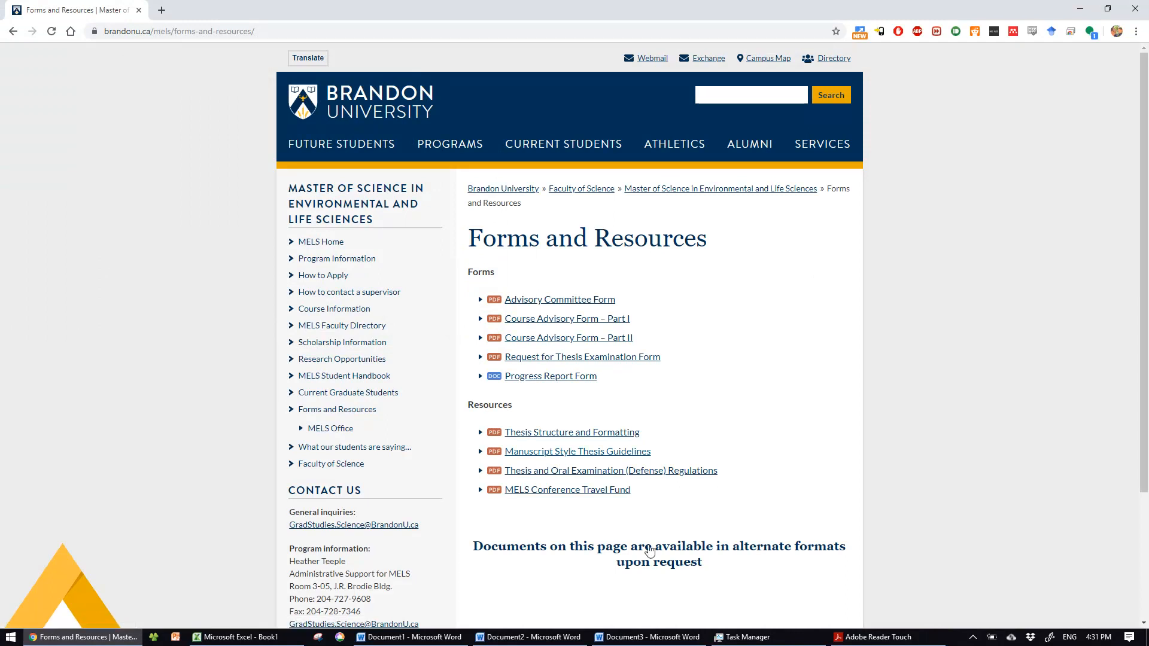
Enlarge the thesis guidelines PDF in Adobe Reader and examine the font, margin and pagination requirements, returning to the web page.
left_click(860, 640)
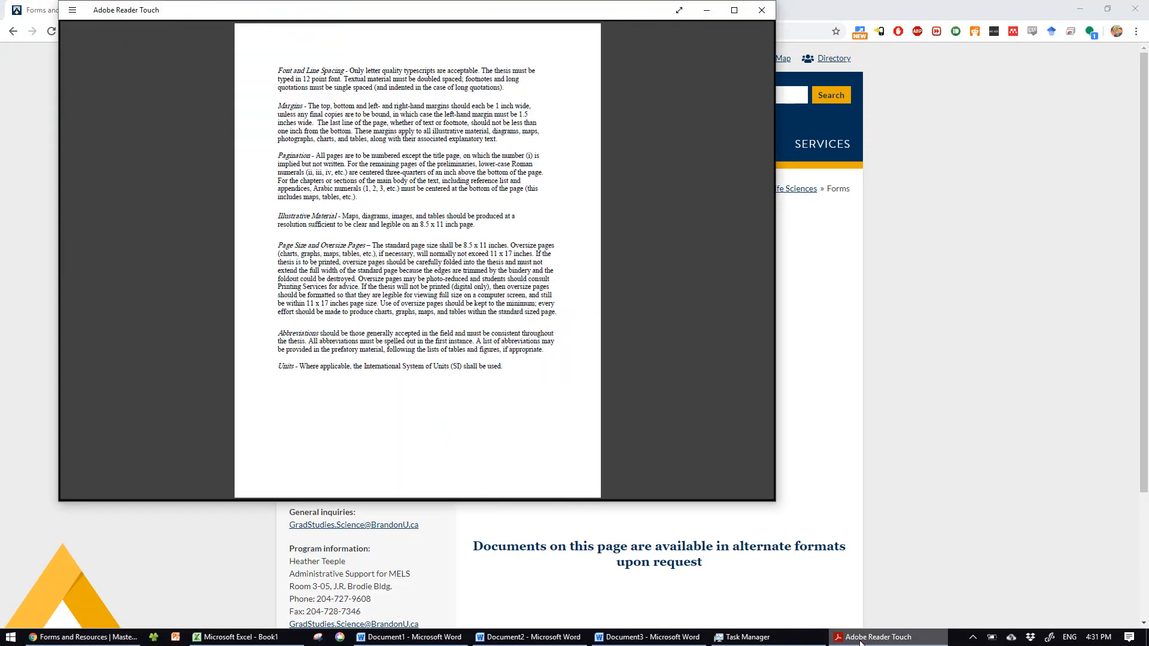
scroll(417, 260, "up", 5)
scroll(418, 261, "up", 3)
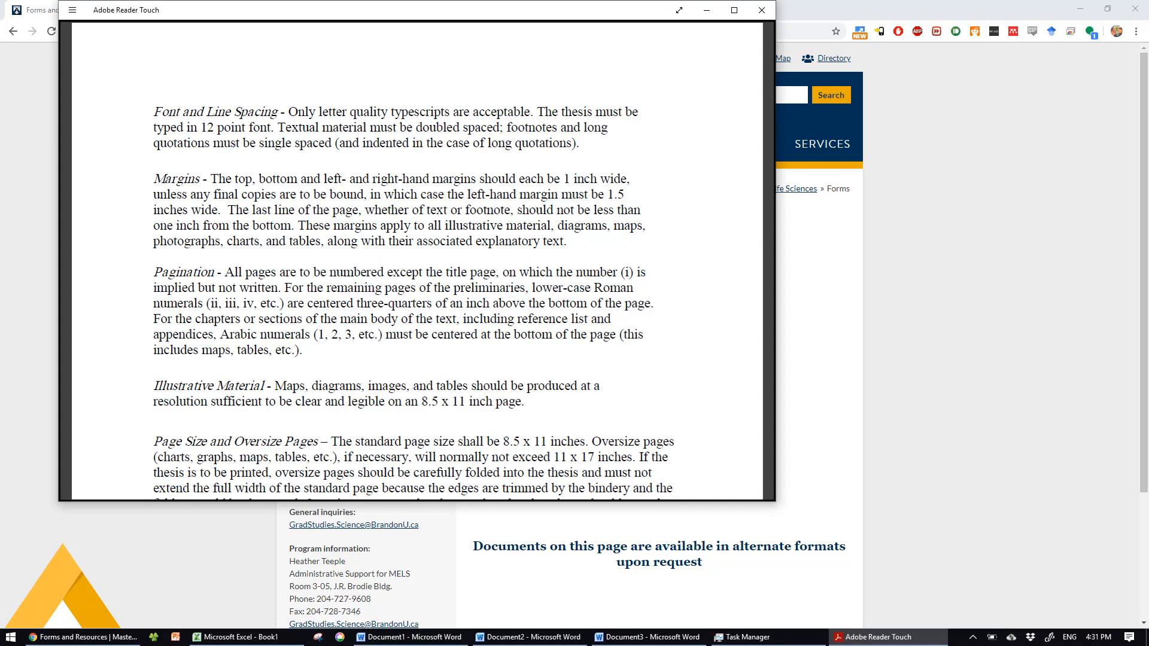
left_click(707, 10)
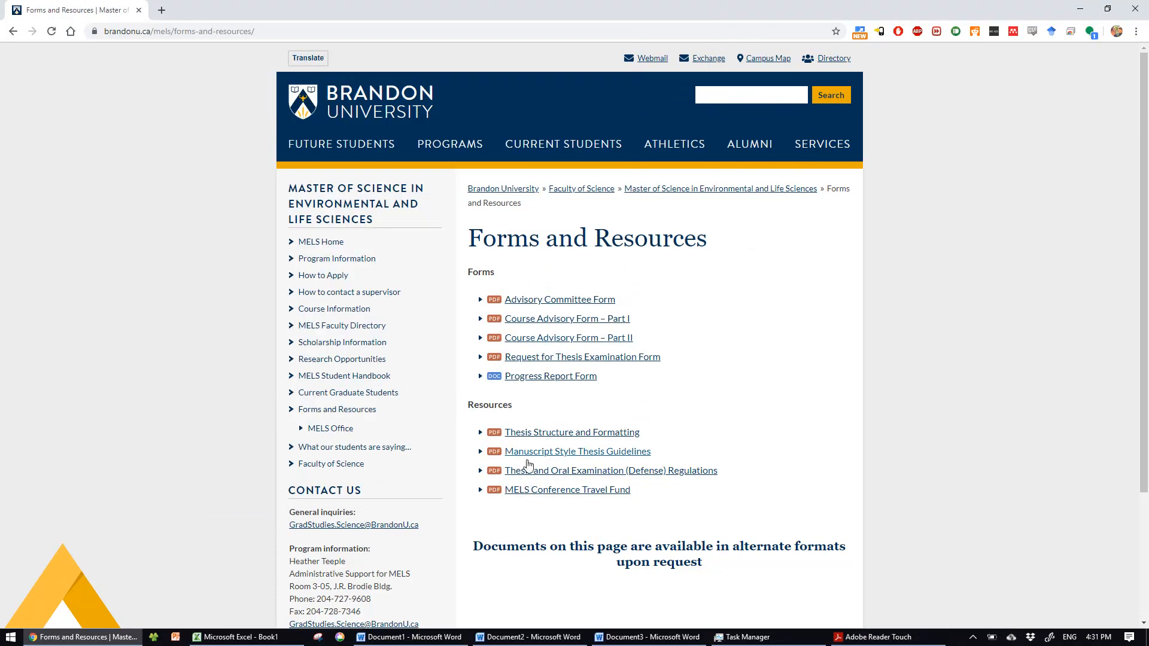
Switch to Document1 in Word, go through the listed thesis sections and display the available styles.
left_click(408, 638)
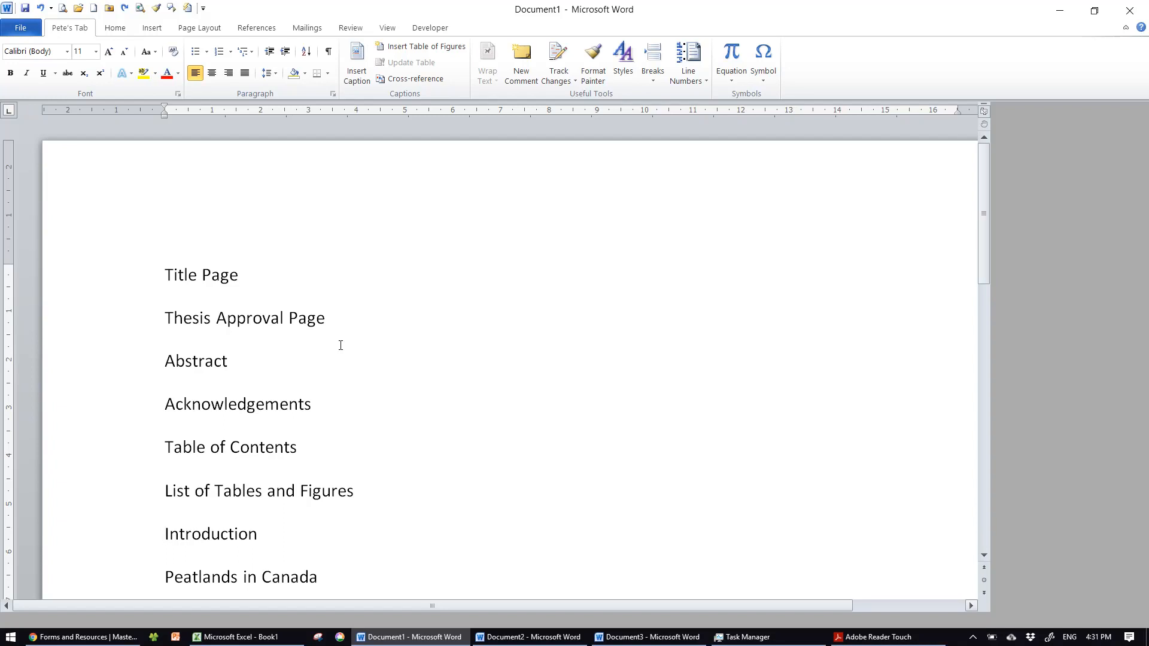
scroll(349, 349, "down", 1)
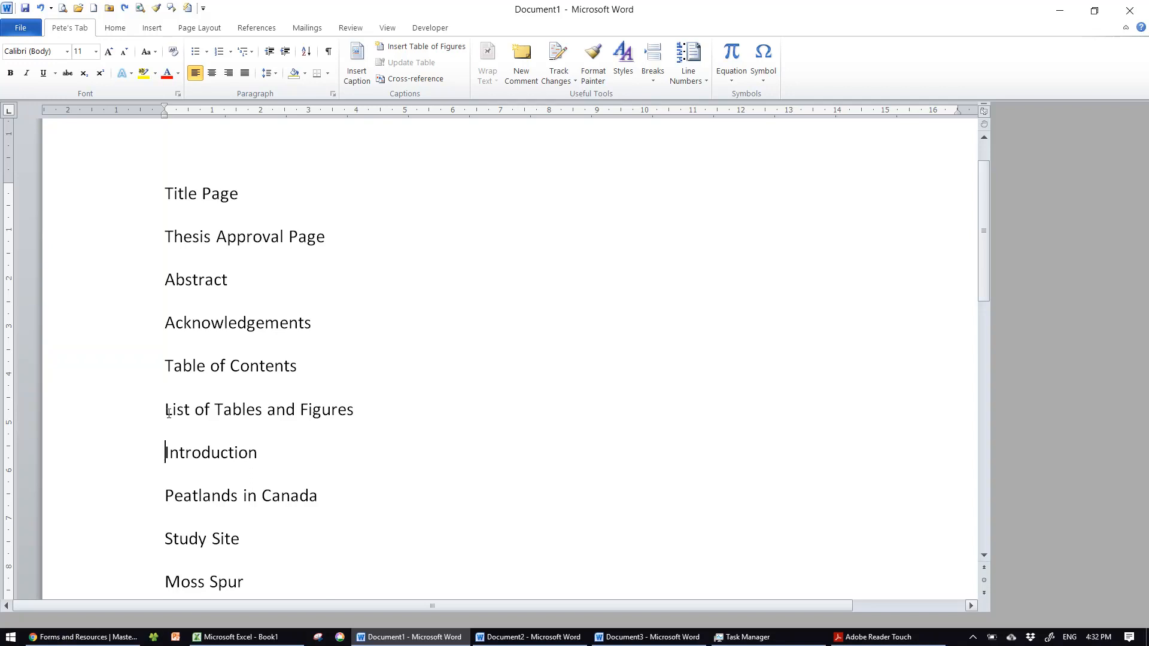
scroll(161, 425, "down", 2)
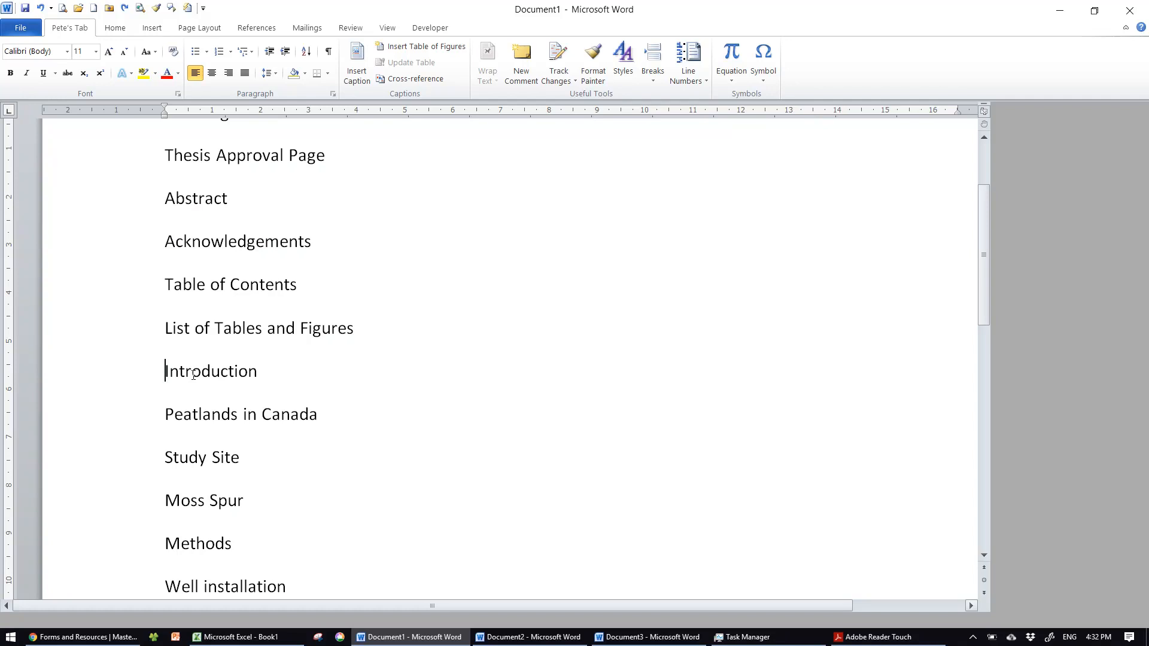
left_click(622, 62)
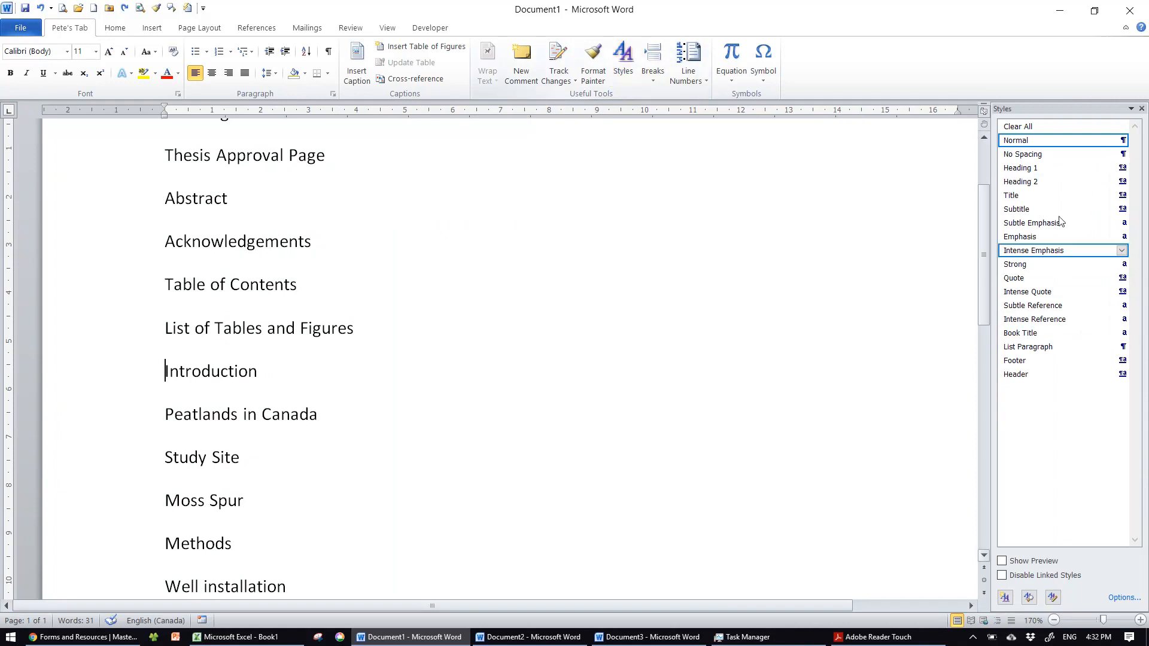
Apply the Heading 1 style to Introduction, Study Site, Methods, Results, Discussion, Conclusion and References together.
left_click(121, 375)
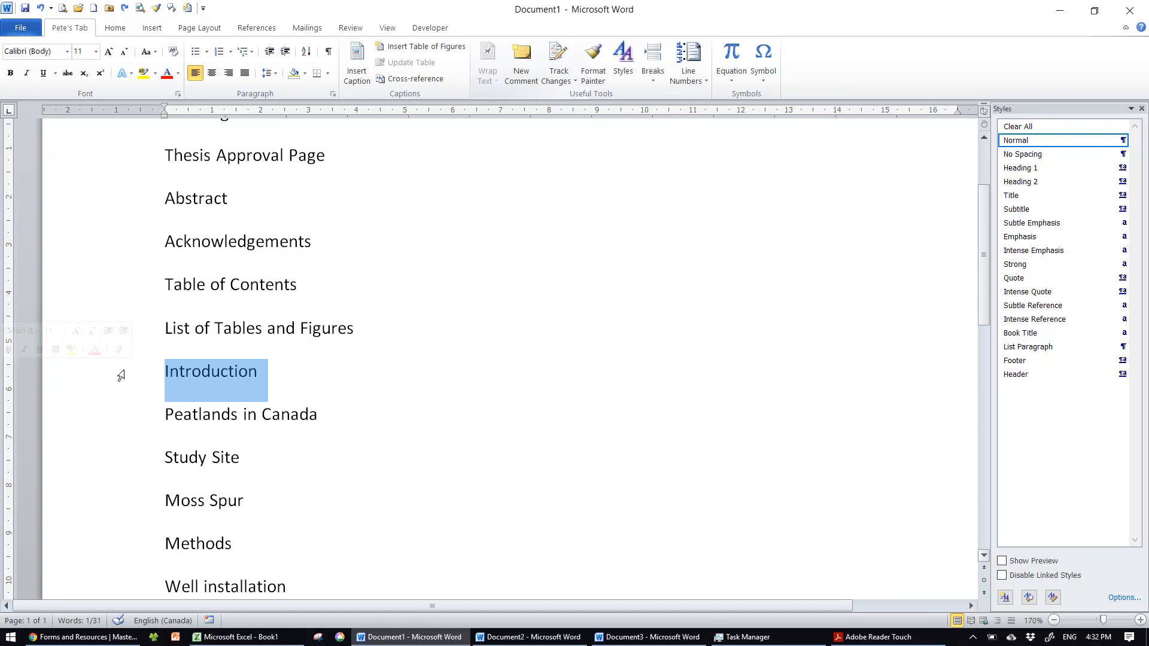
scroll(111, 395, "down", 1)
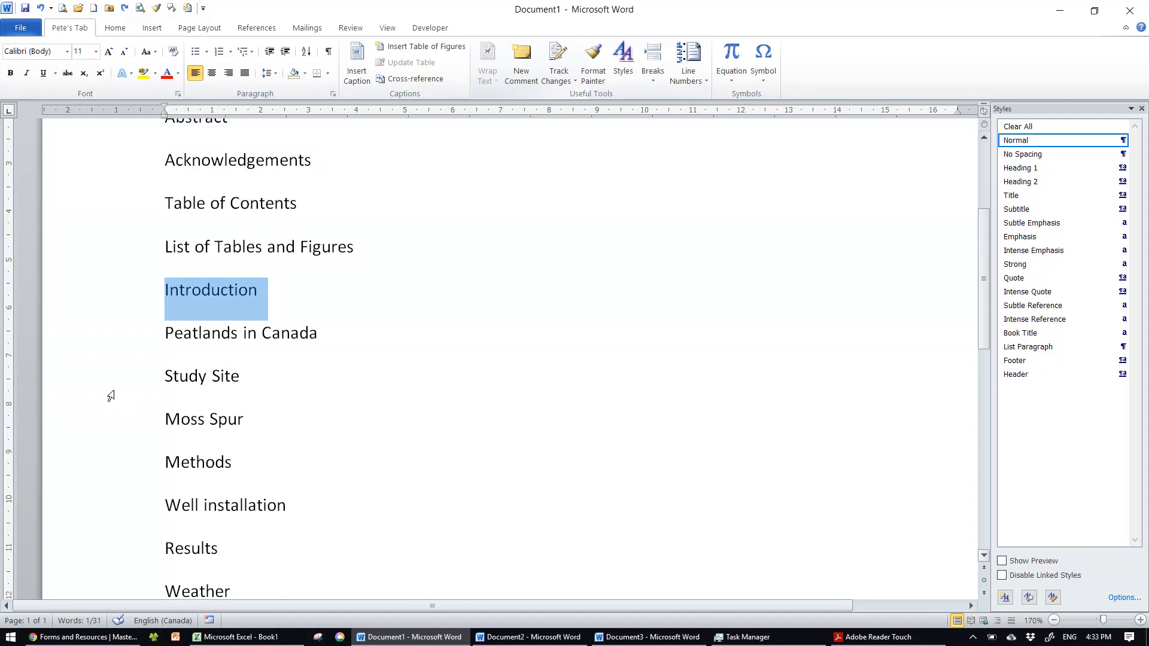
left_click(111, 377, "ctrl")
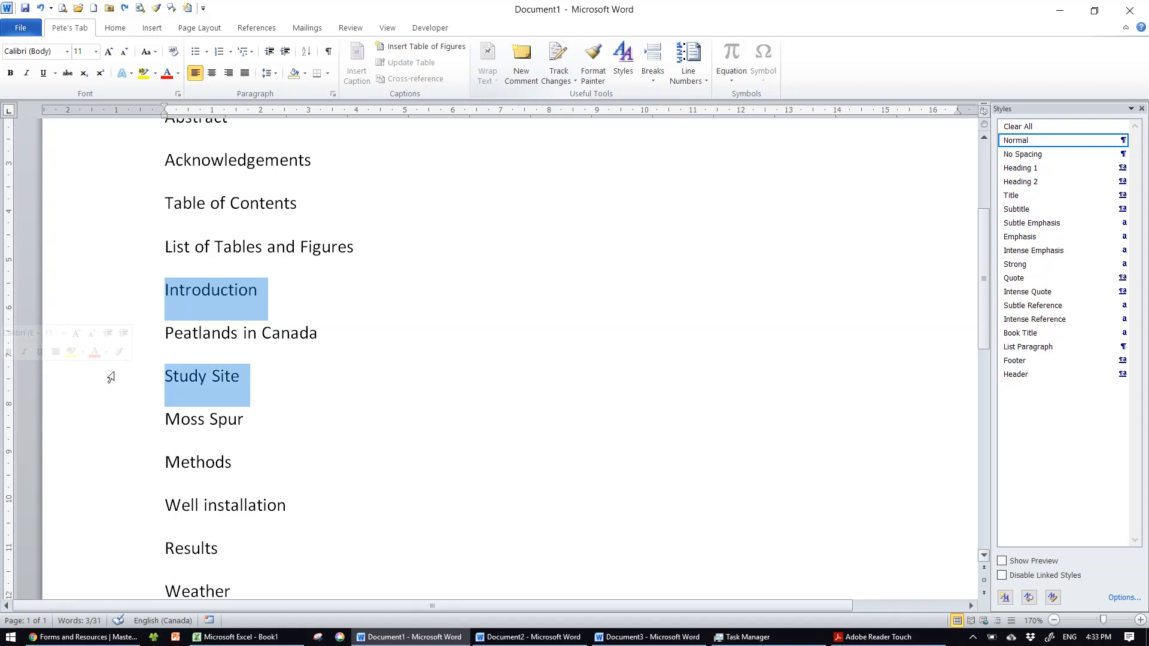
scroll(111, 377, "down", 1)
left_click(114, 379, "ctrl")
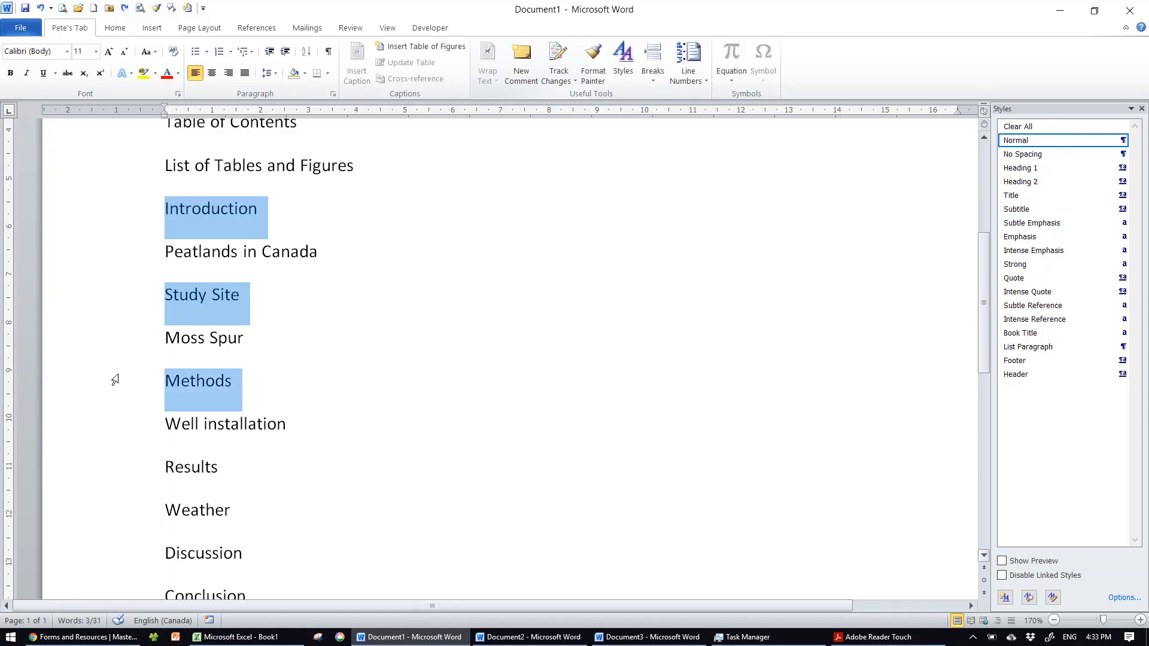
left_click(121, 465, "ctrl")
left_click(125, 546, "ctrl")
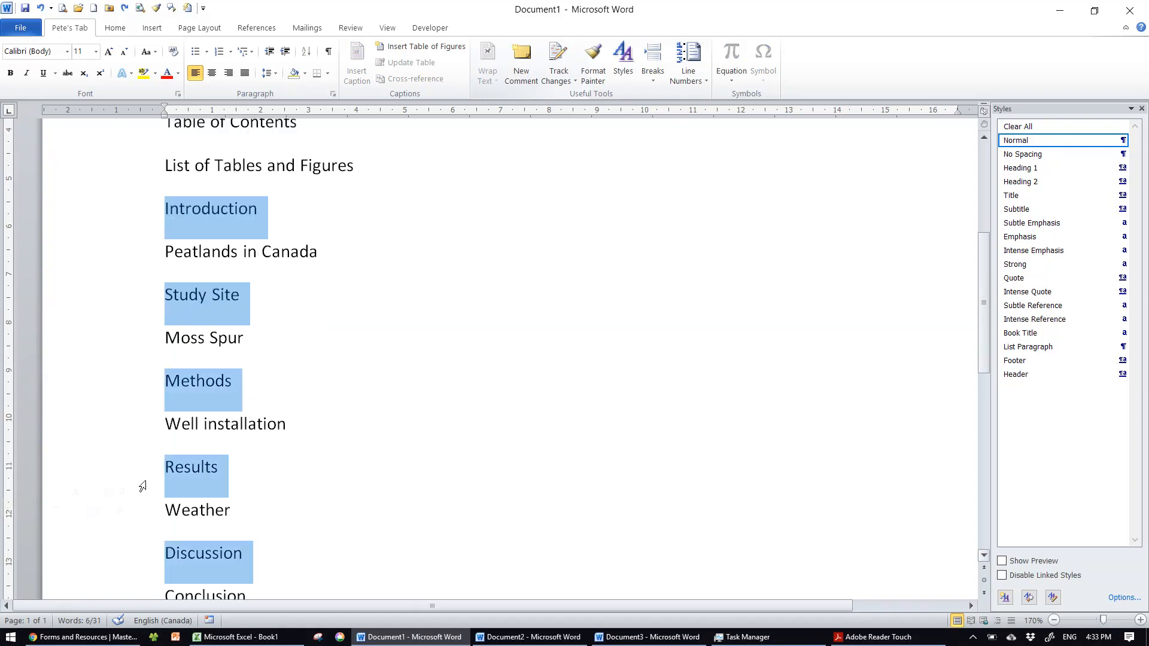
scroll(141, 473, "down", 2)
left_click(138, 441, "ctrl")
left_click(128, 481, "ctrl")
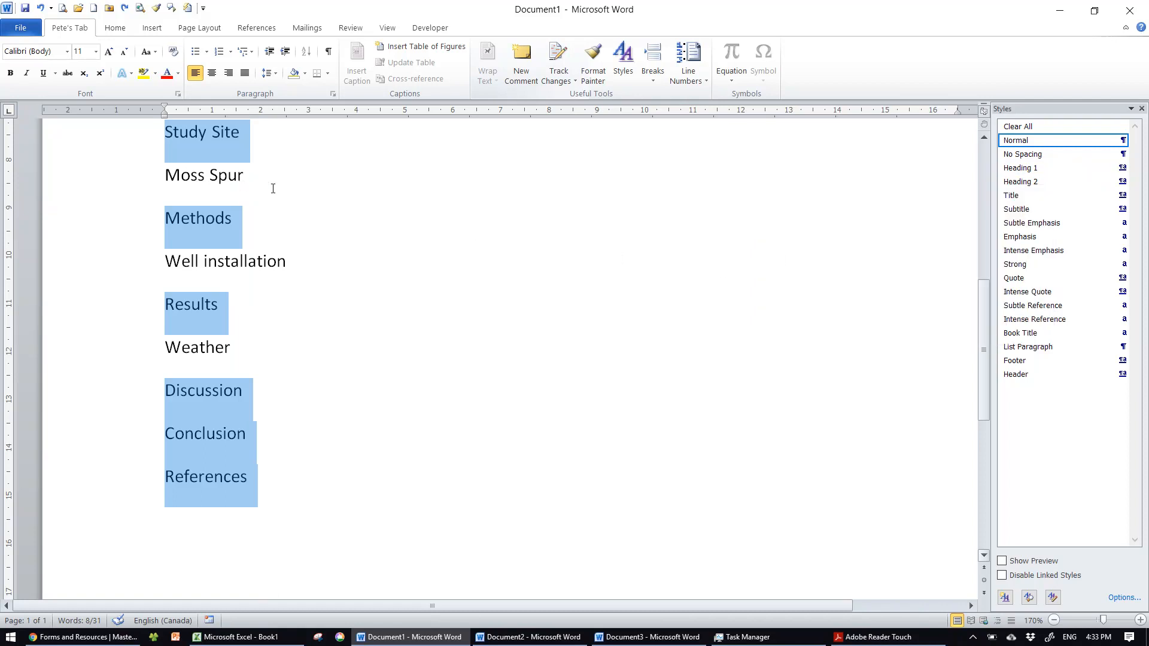
scroll(244, 186, "up", 5)
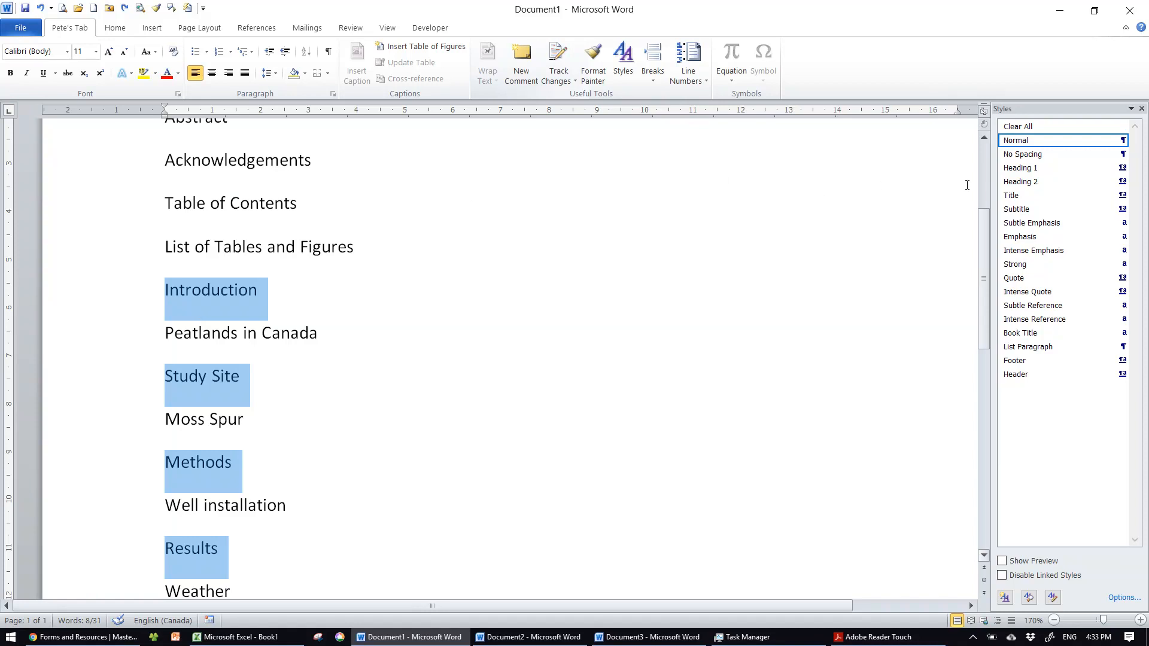
mouse_move(1038, 173)
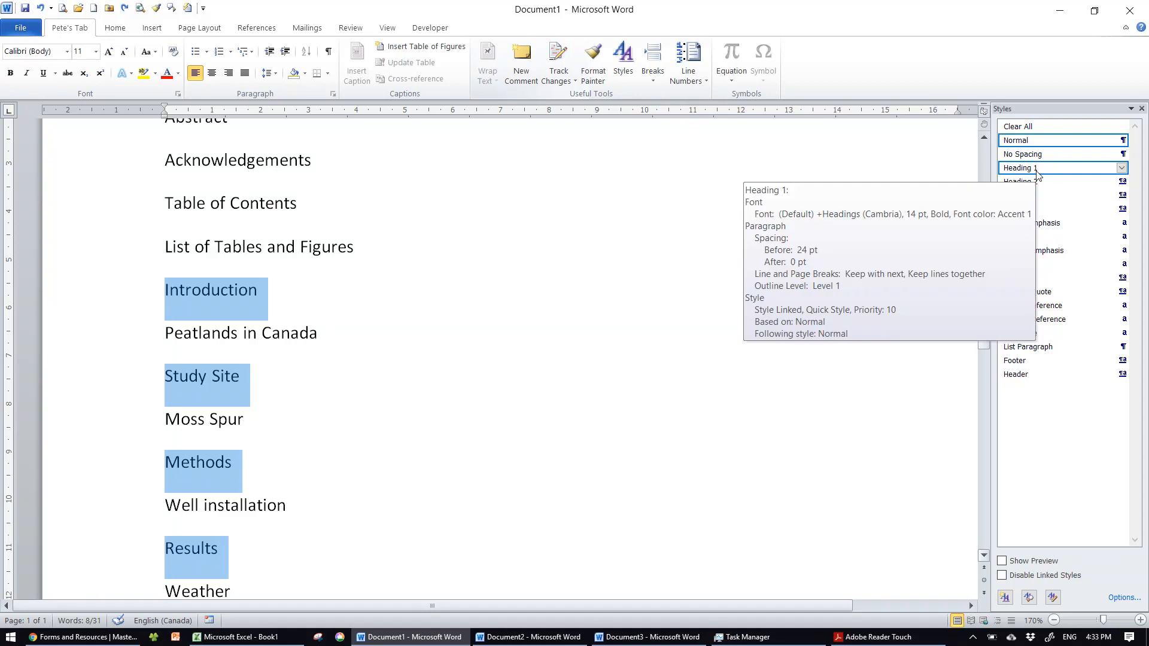
left_click(1038, 170)
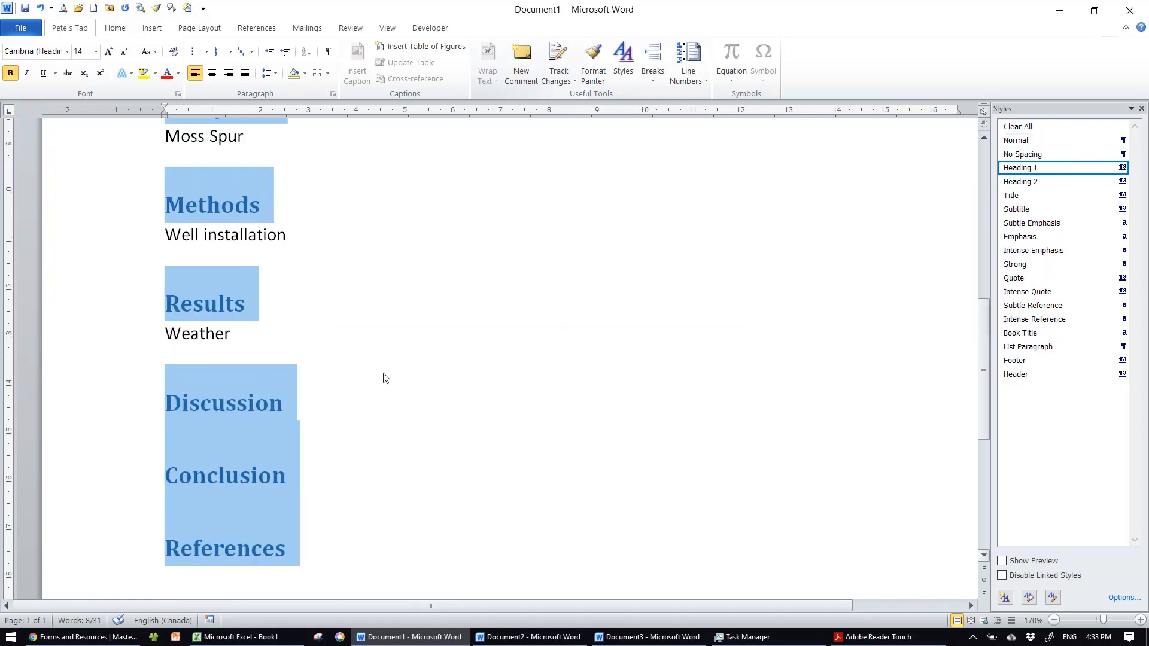
Modify the Heading 1 style so its font colour is Automatic.
scroll(385, 378, "up", 3)
scroll(384, 377, "up", 2)
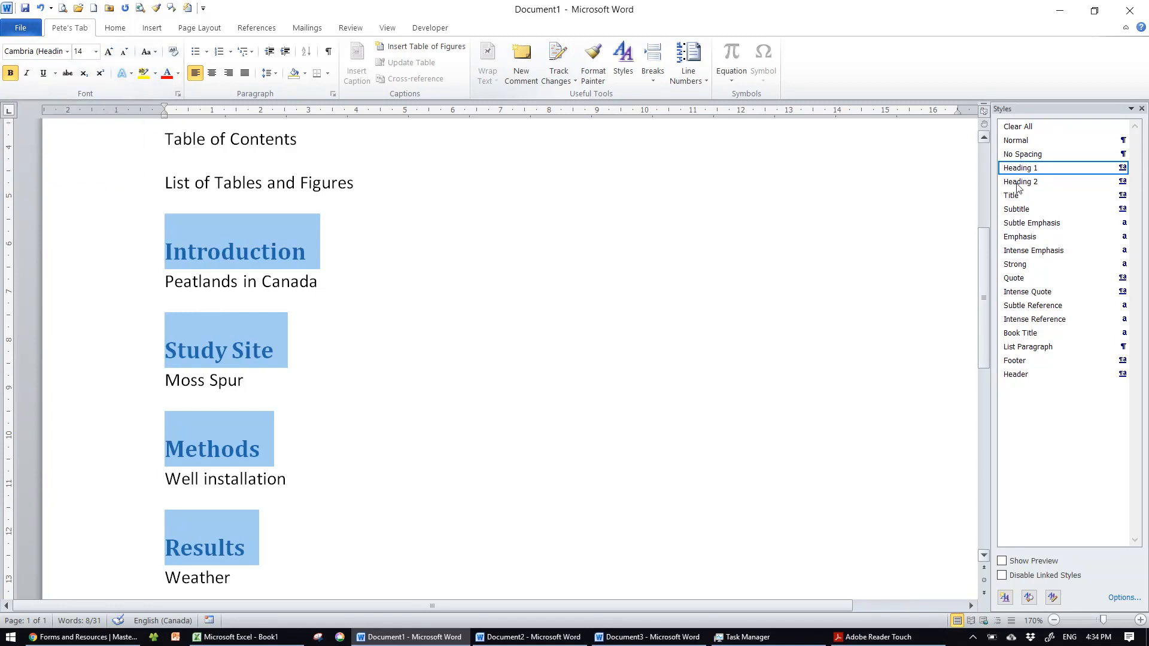
left_click(1122, 168)
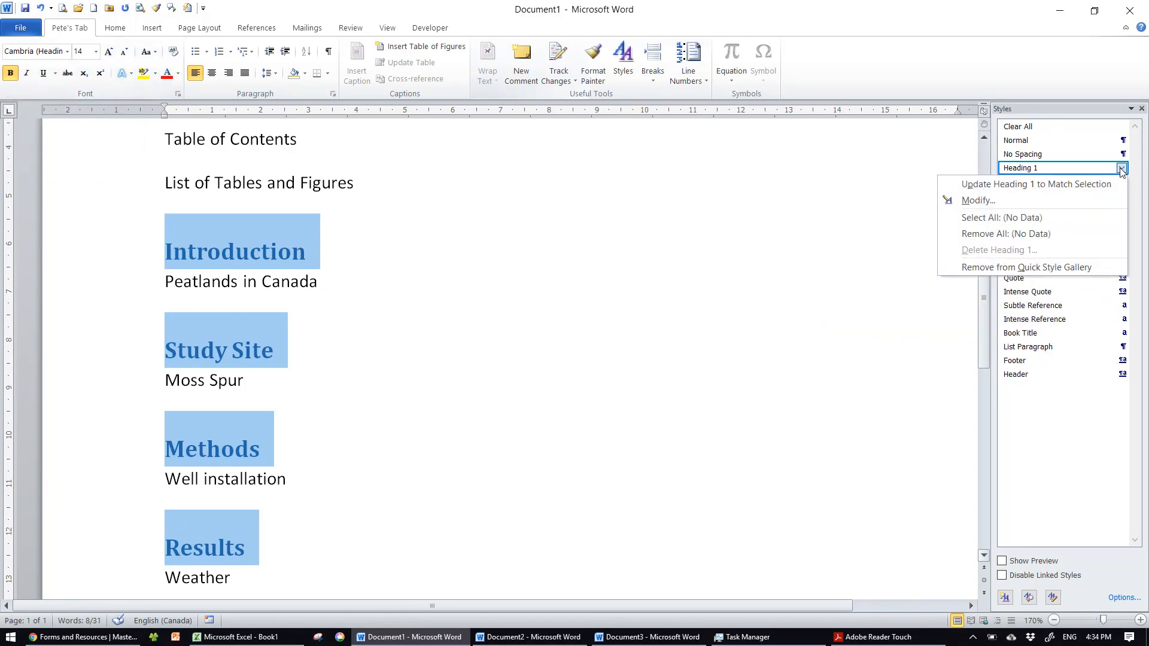
left_click(1016, 202)
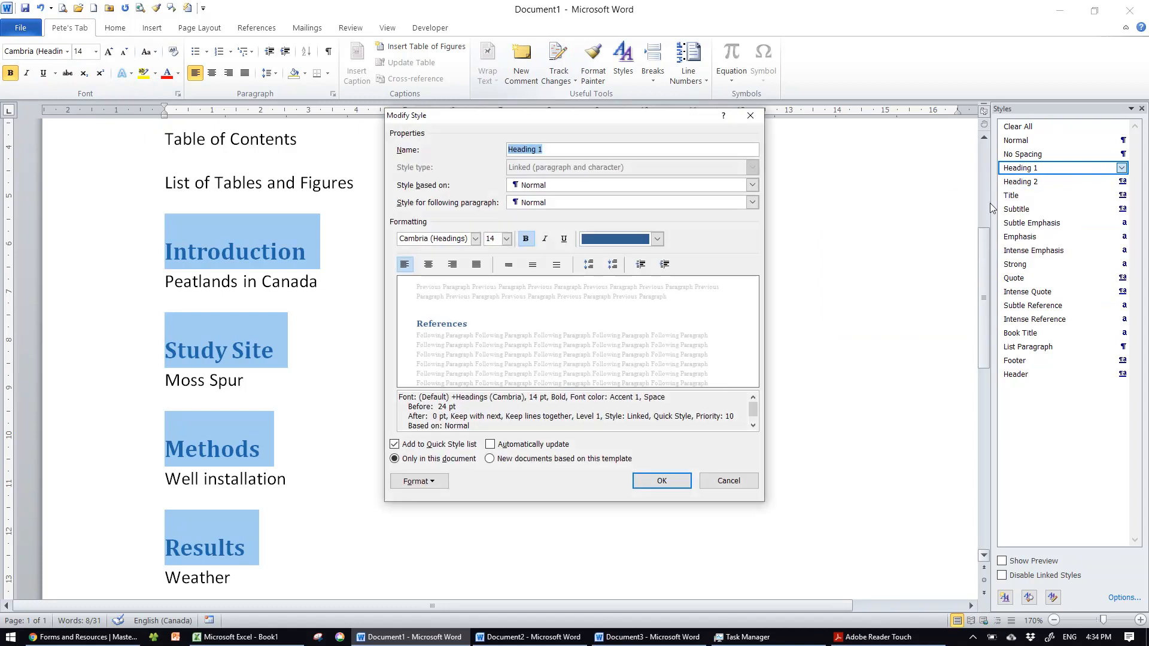
left_click(657, 239)
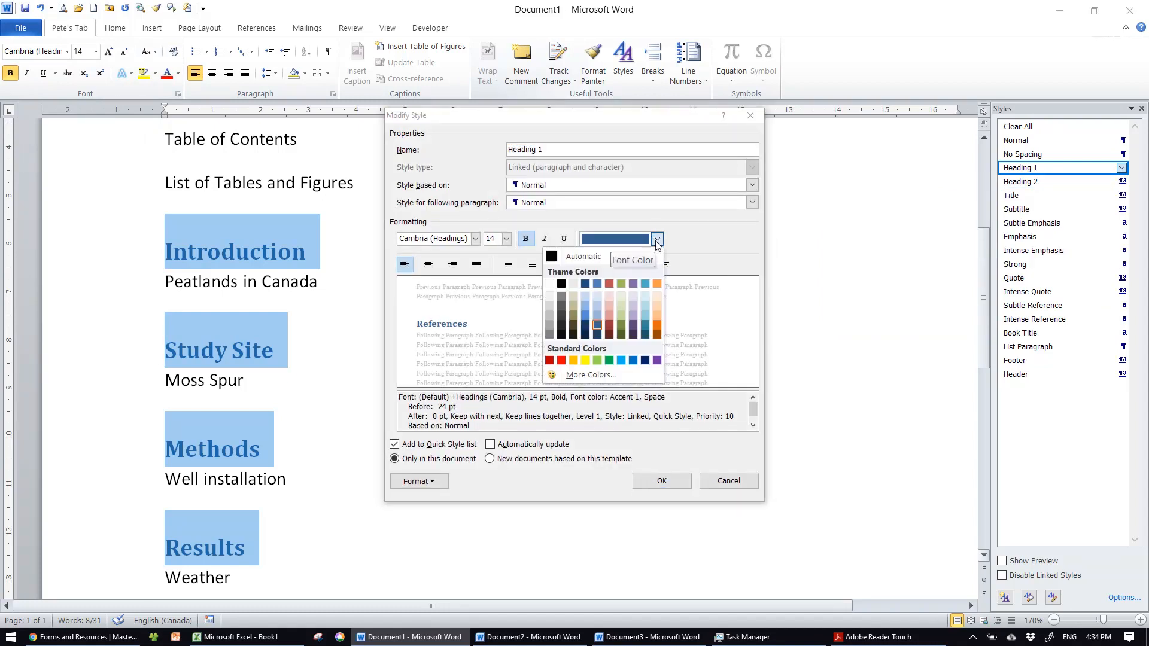
left_click(594, 258)
Set the Heading 1 style's font to Times New Roman at 14 pt and accept the style changes.
left_click(506, 239)
left_click(490, 291)
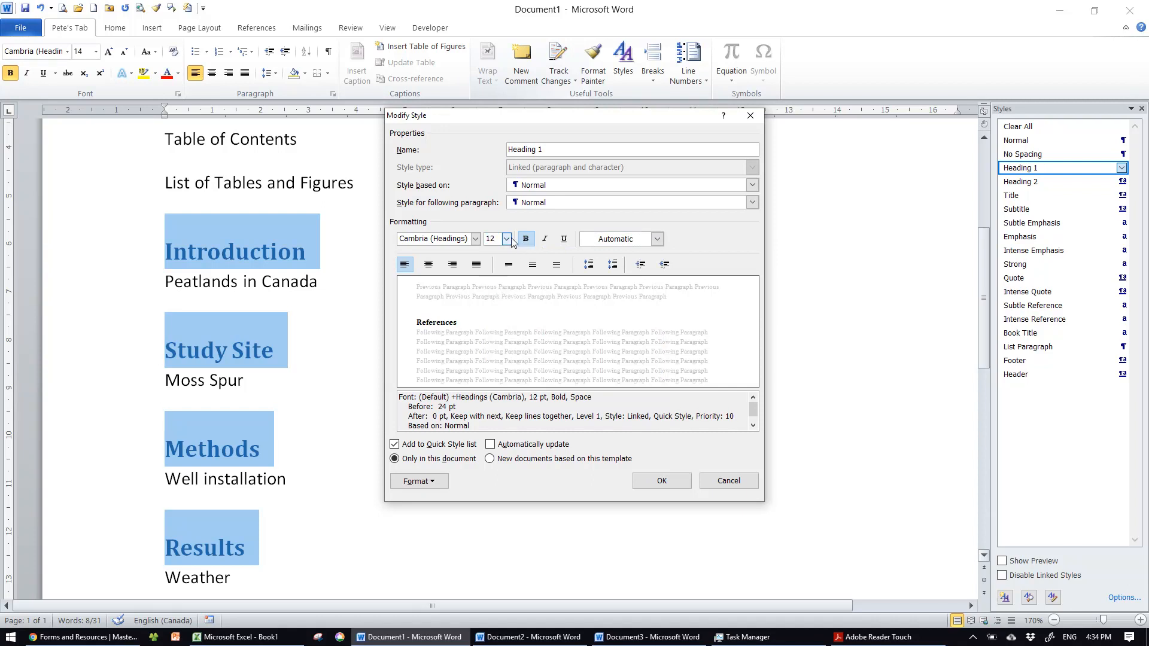
left_click(507, 239)
left_click(495, 302)
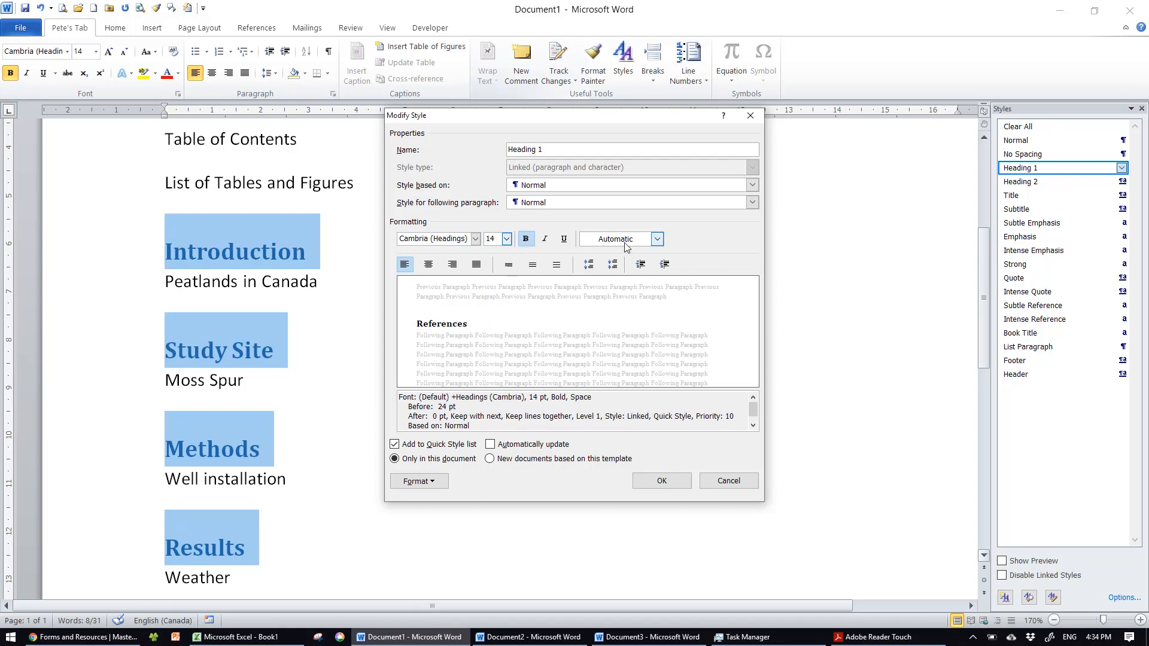
left_click(475, 239)
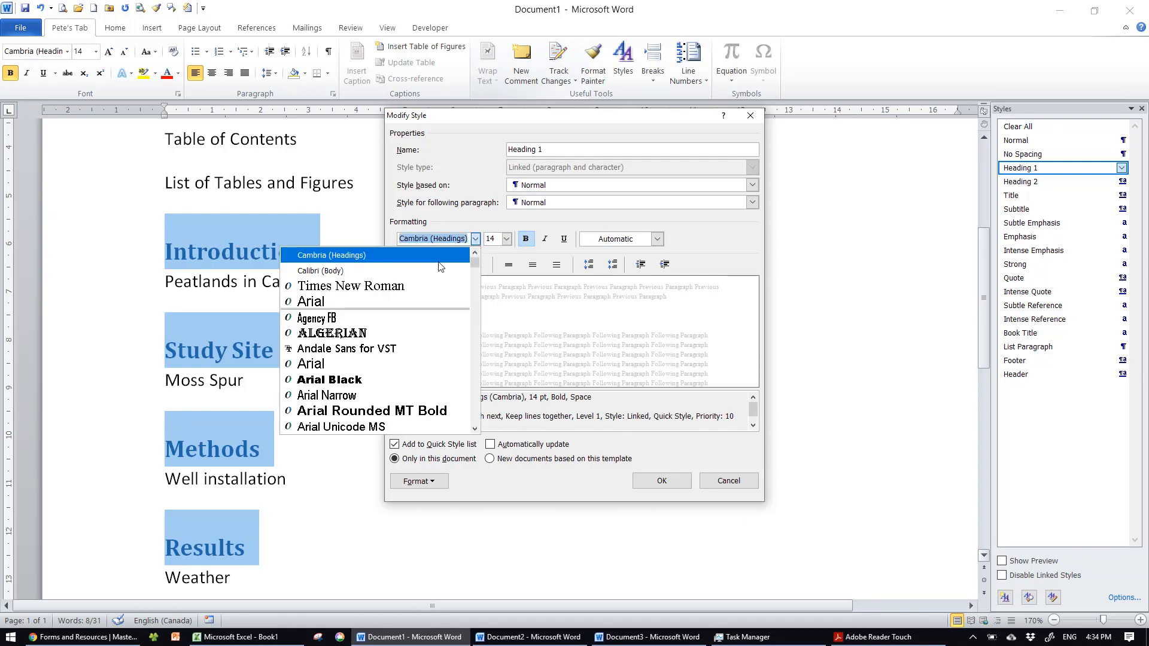
left_click(393, 290)
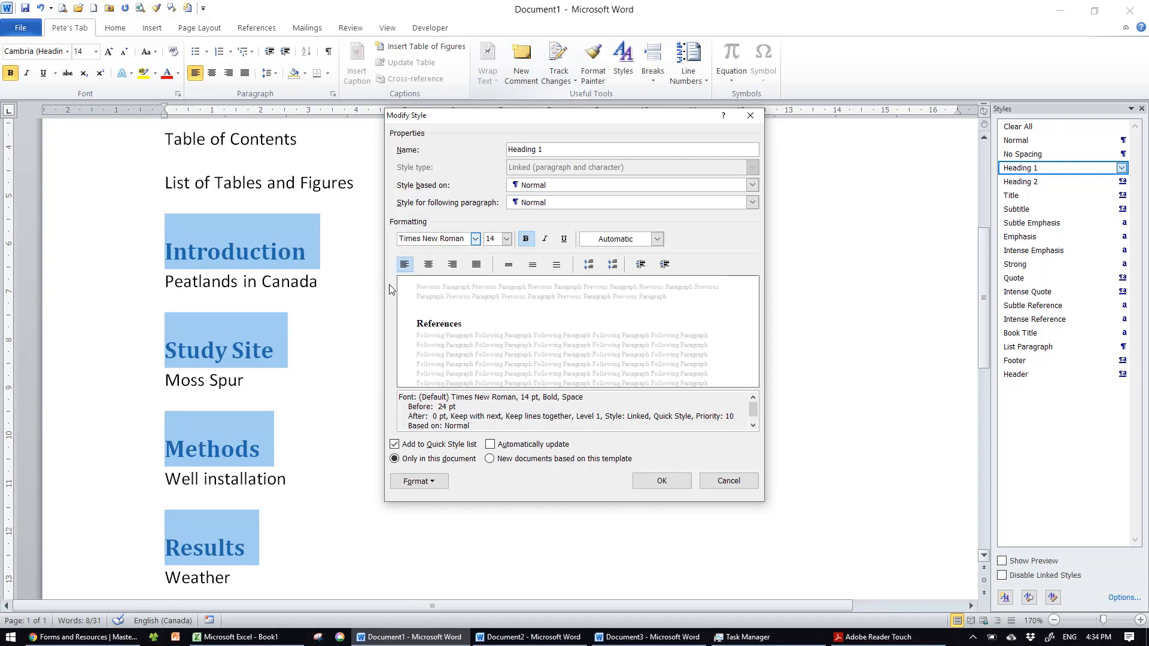
left_click(660, 482)
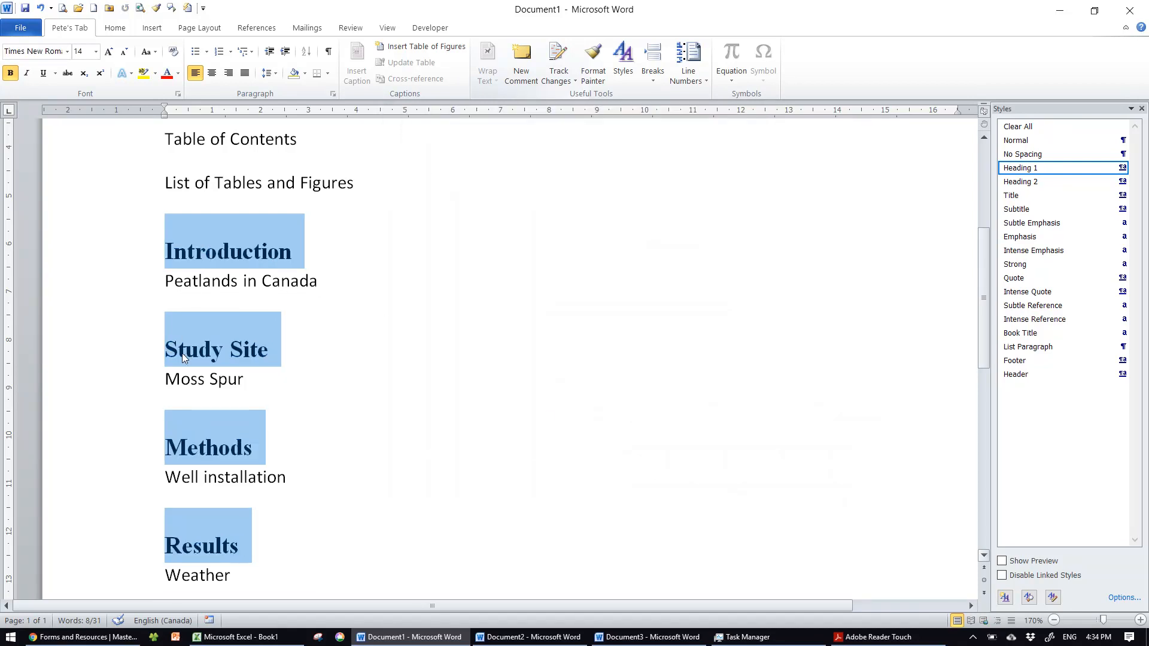
Apply the Heading 2 style to Peatlands in Canada, Moss Spur, Well installation and Weather together.
scroll(242, 395, "down", 3)
scroll(243, 398, "up", 3)
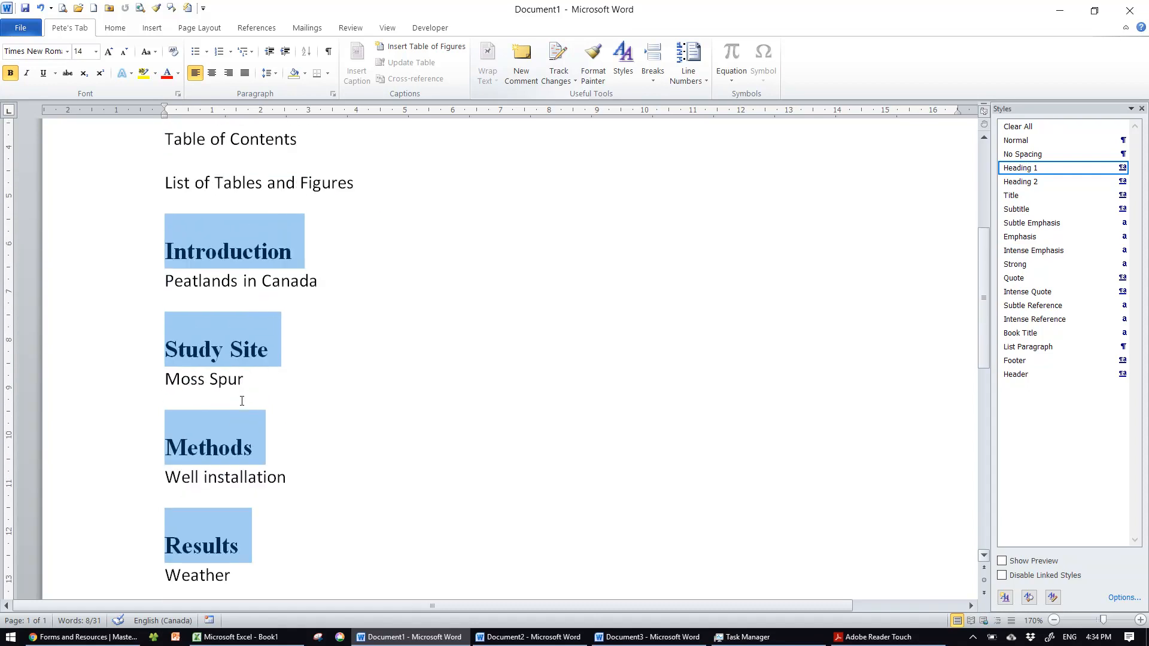
left_click(139, 292)
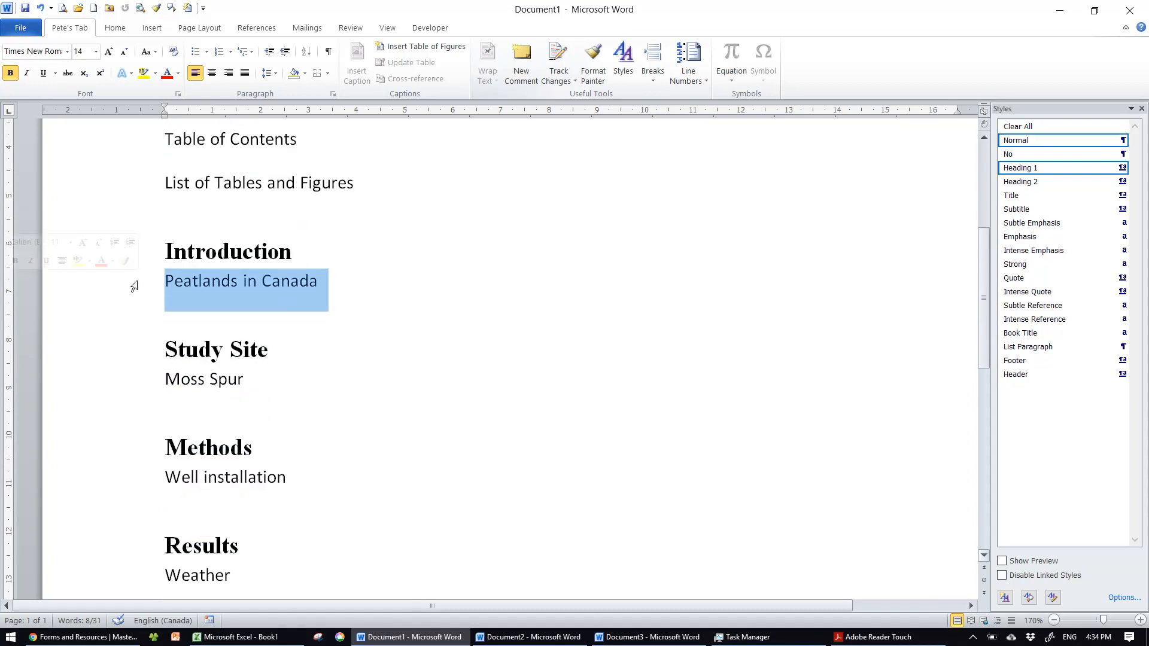
left_click(133, 383, "ctrl")
left_click(123, 479, "ctrl")
scroll(123, 465, "down", 1)
scroll(123, 465, "down", 1)
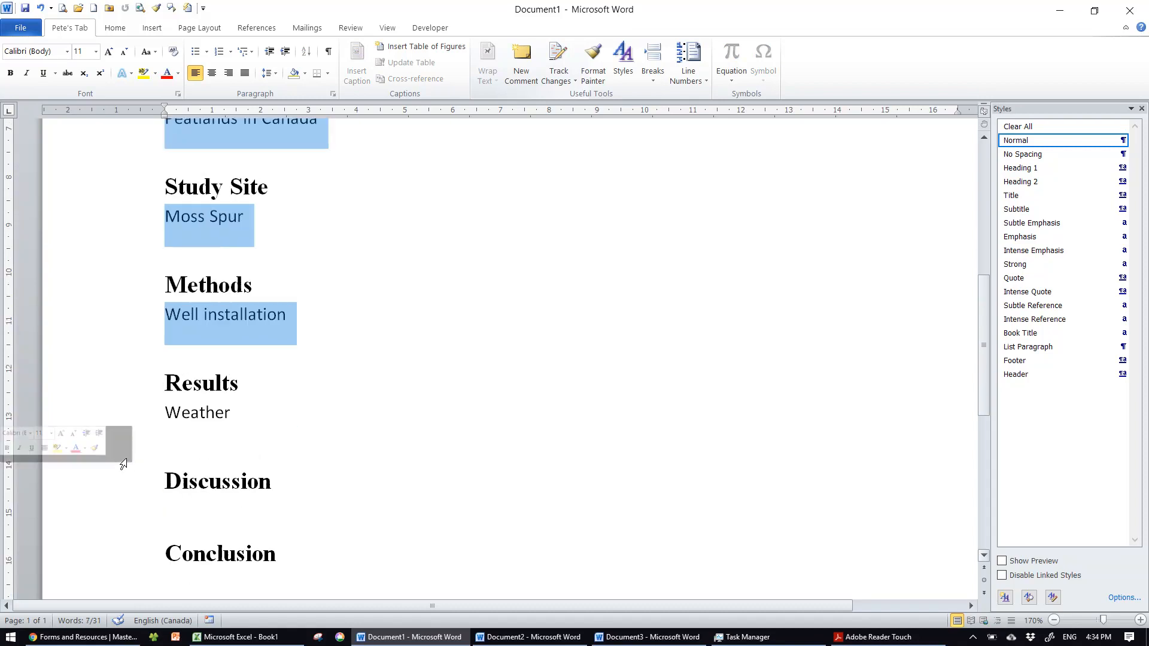
left_click(130, 419, "ctrl")
key("ctrl+alt+2")
Modify the Heading 2 style to Automatic font colour, 12 pt, italic and not bold, and accept the changes.
scroll(539, 337, "up", 3)
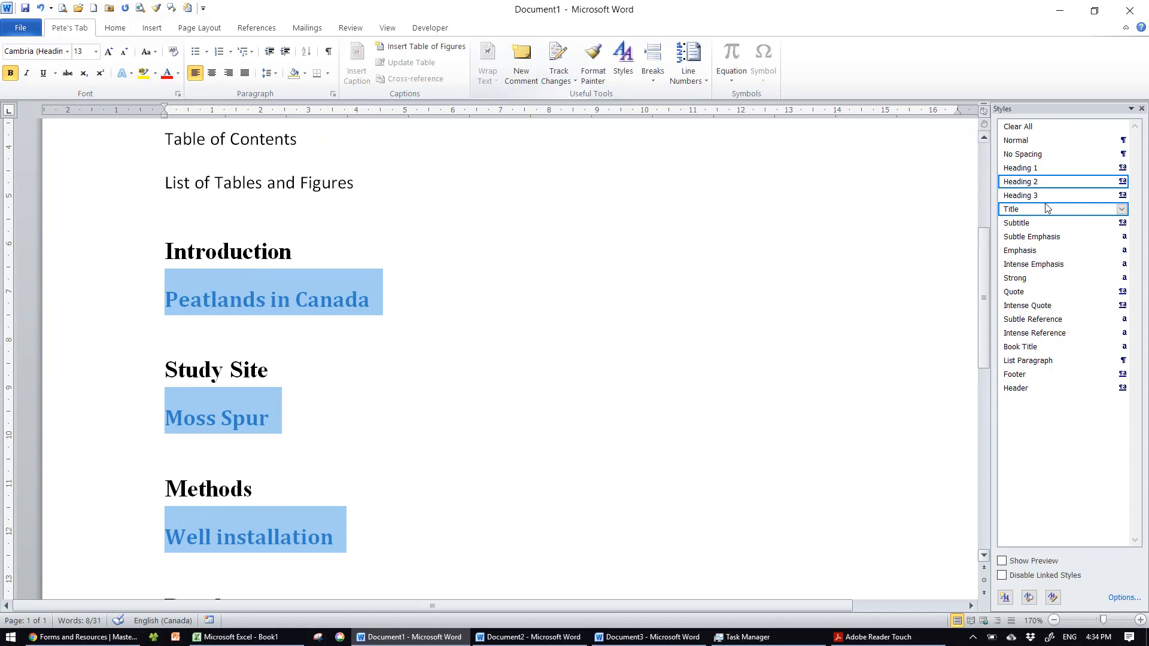
left_click(1123, 182)
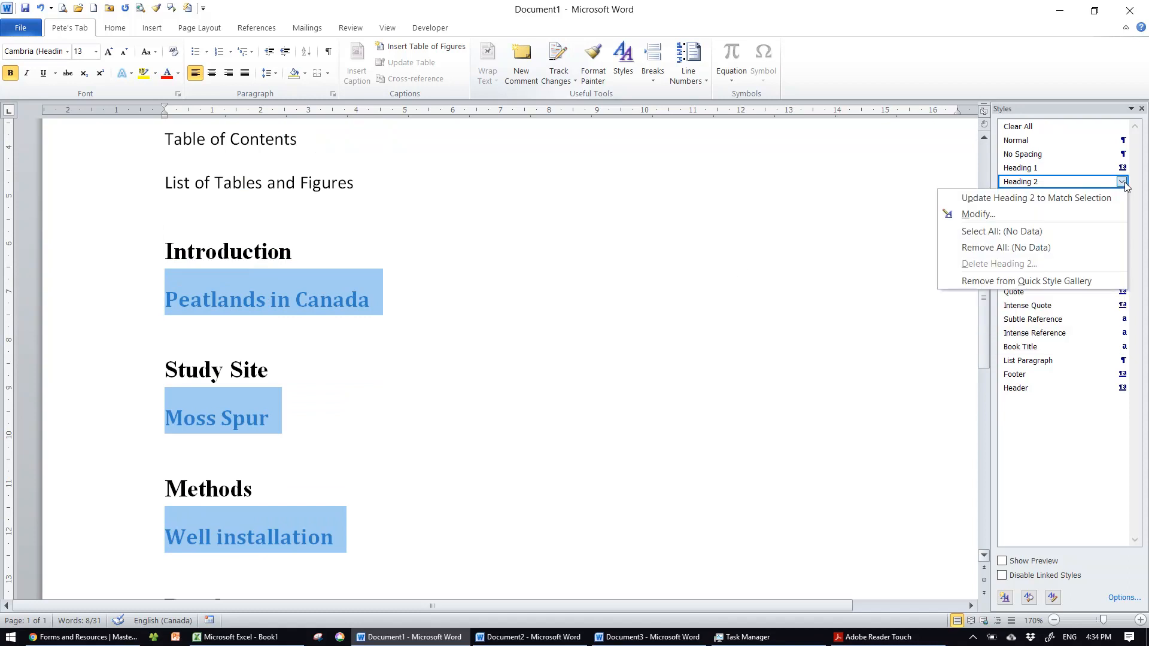
left_click(989, 217)
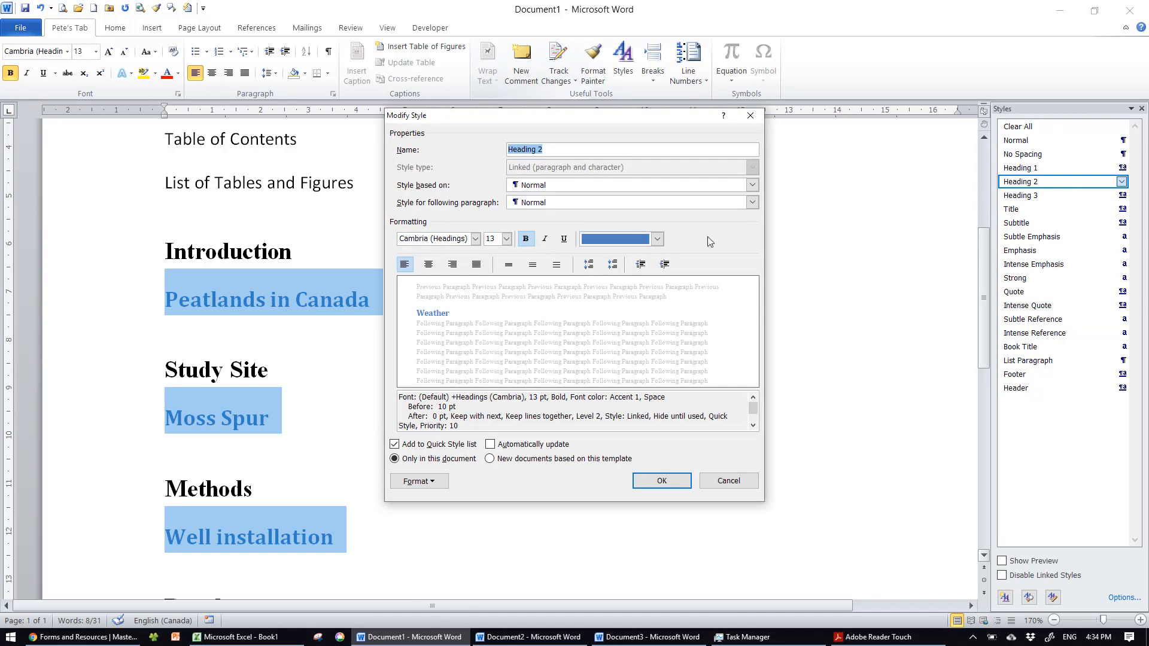
left_click(657, 239)
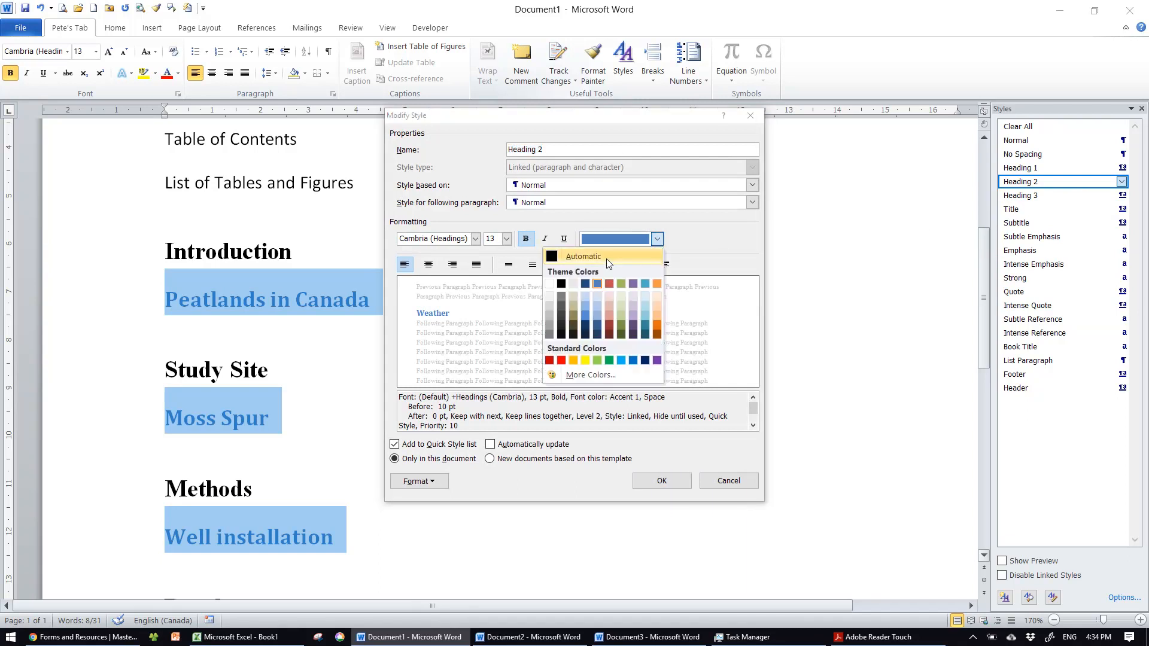
left_click(605, 257)
left_click(506, 240)
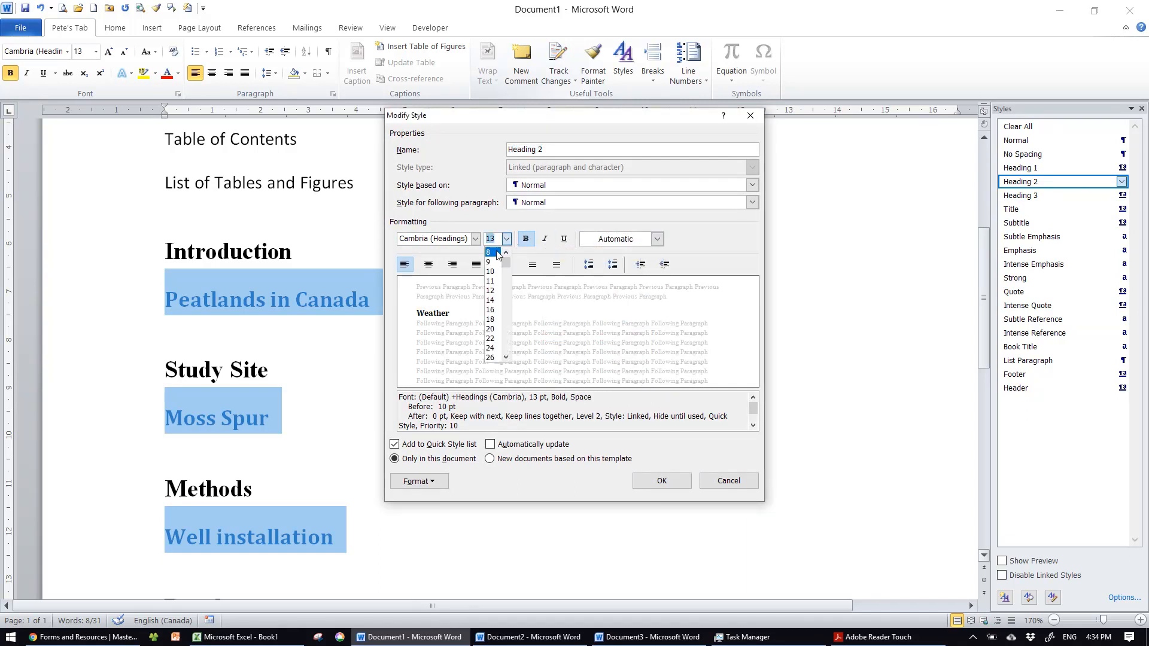
left_click(490, 291)
left_click(527, 240)
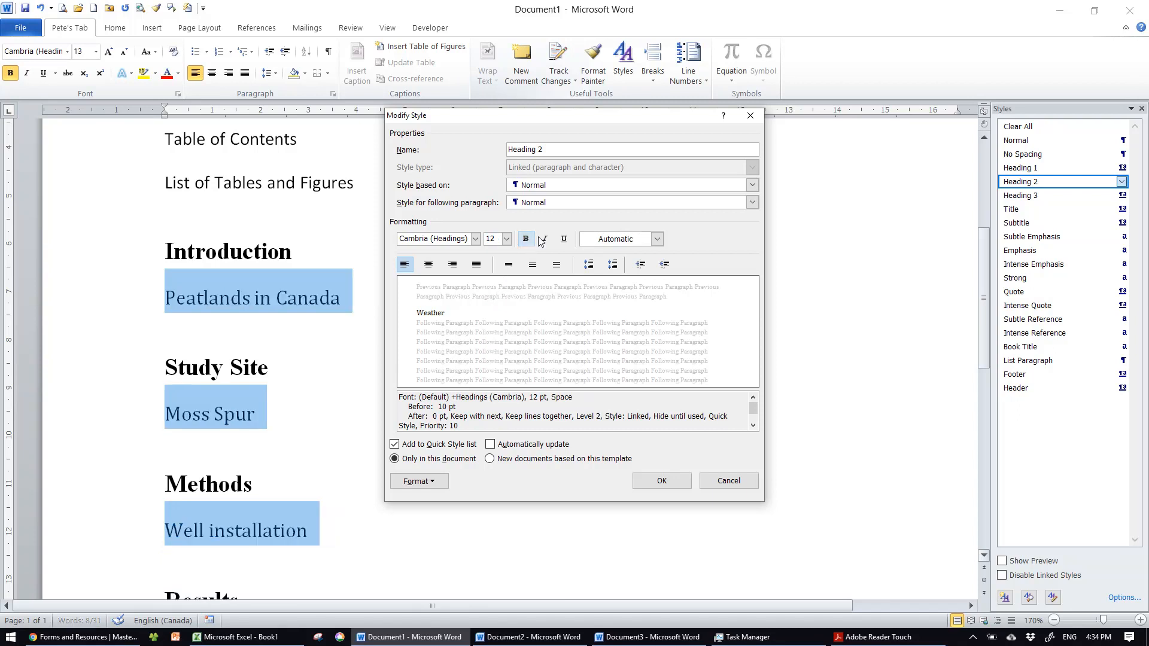
left_click(542, 240)
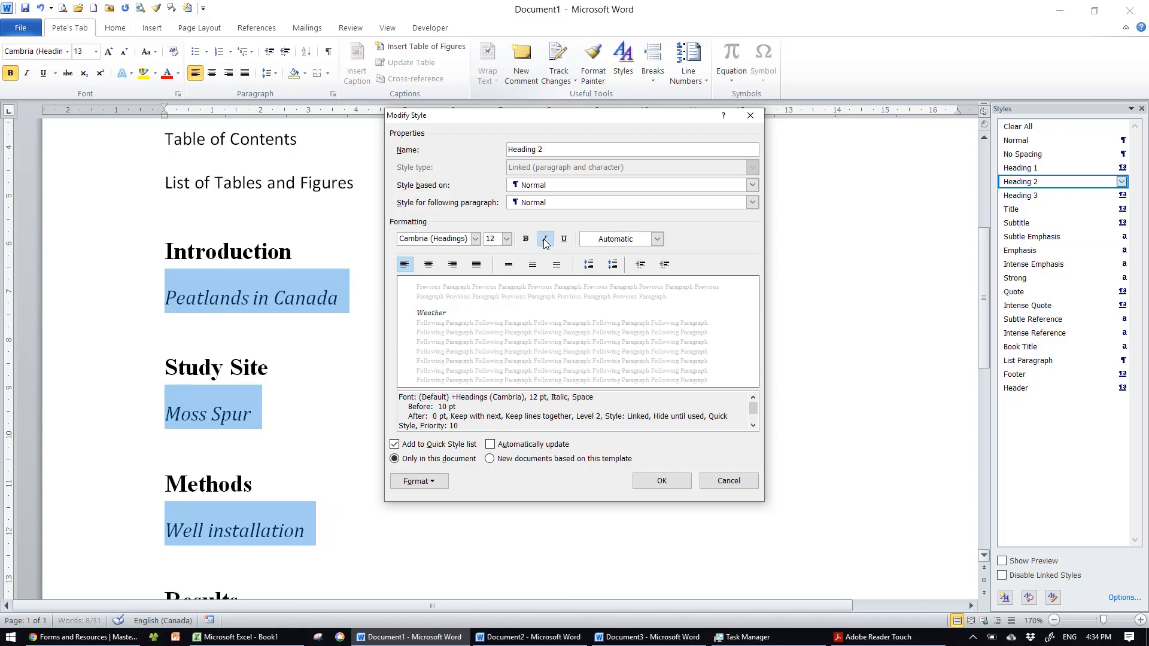
left_click(662, 482)
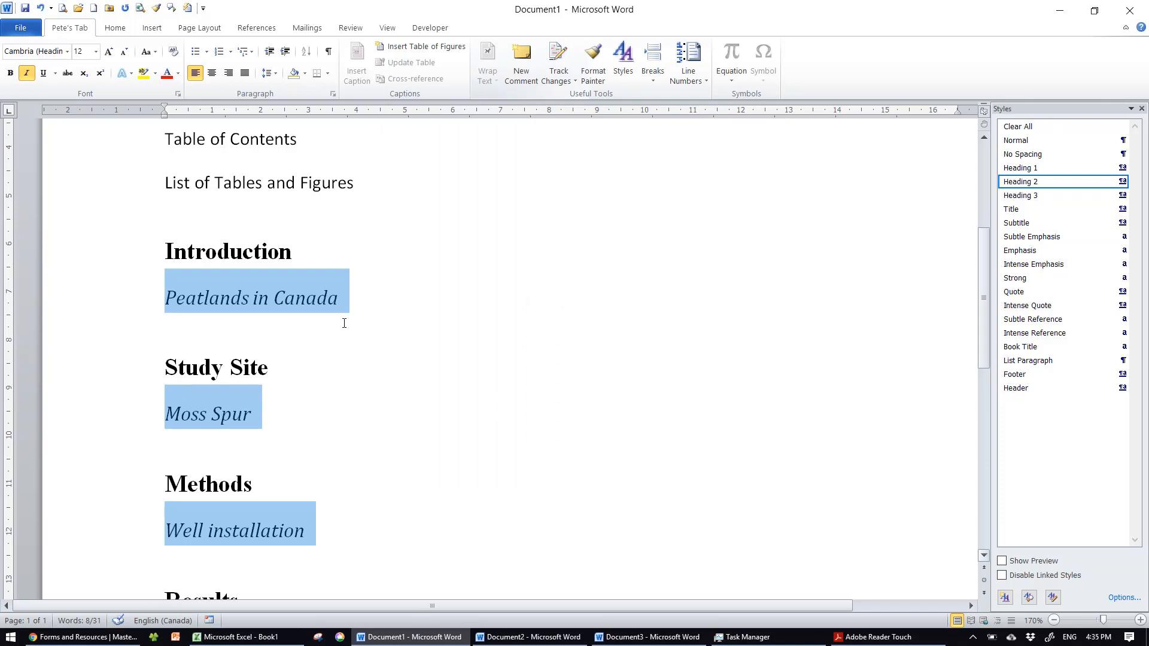
Apply the 1, 1.1, 1.1.1 multilevel numbering linked to the heading styles to the outline.
left_click(254, 53)
mouse_move(196, 296)
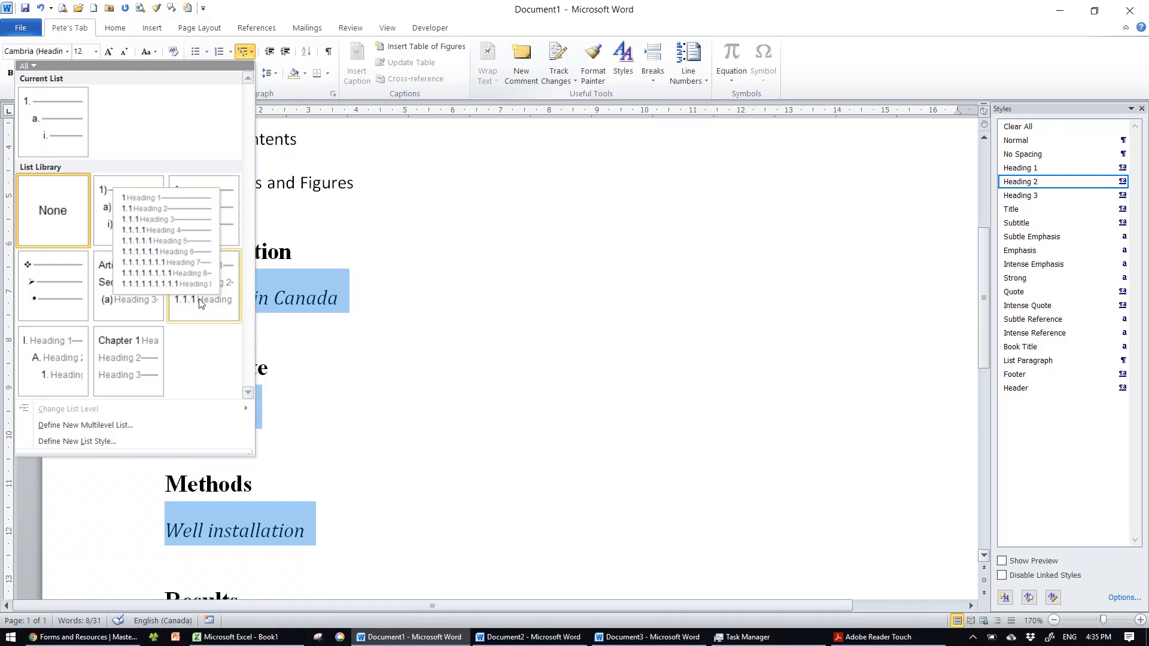
left_click(202, 302)
left_click(326, 330)
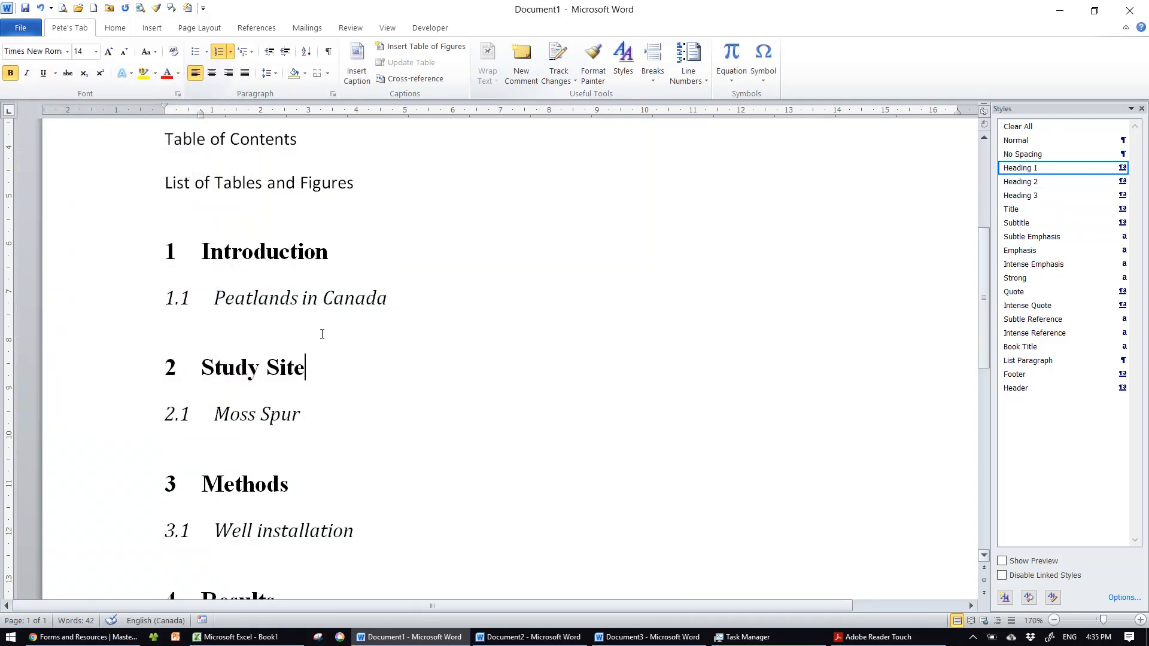
Try adding a "Materials and methods" line below Peatlands in Canada in the Heading 1 style, and delete it again.
left_click(391, 299)
key("Return")
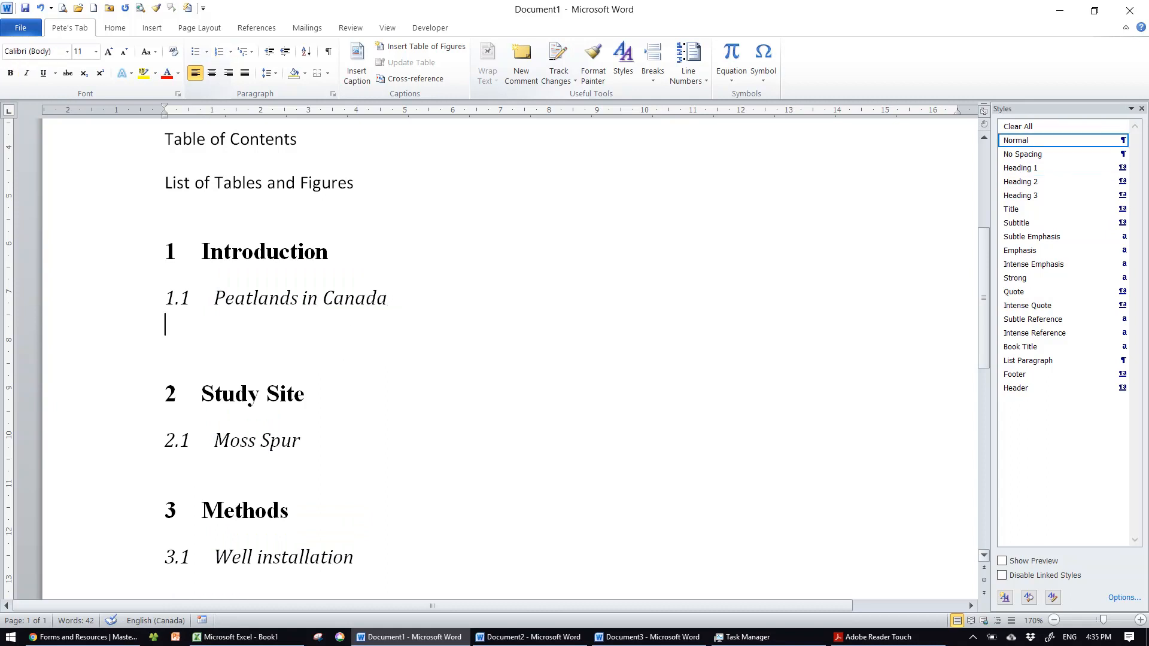
type("Materials")
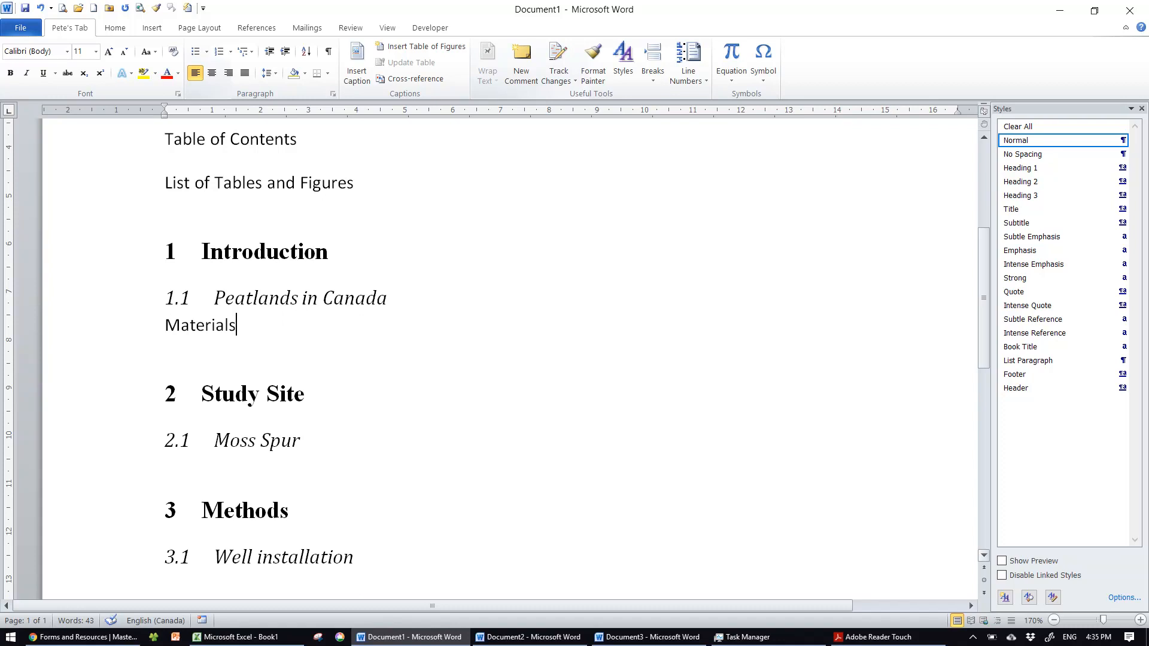
type(" and methods")
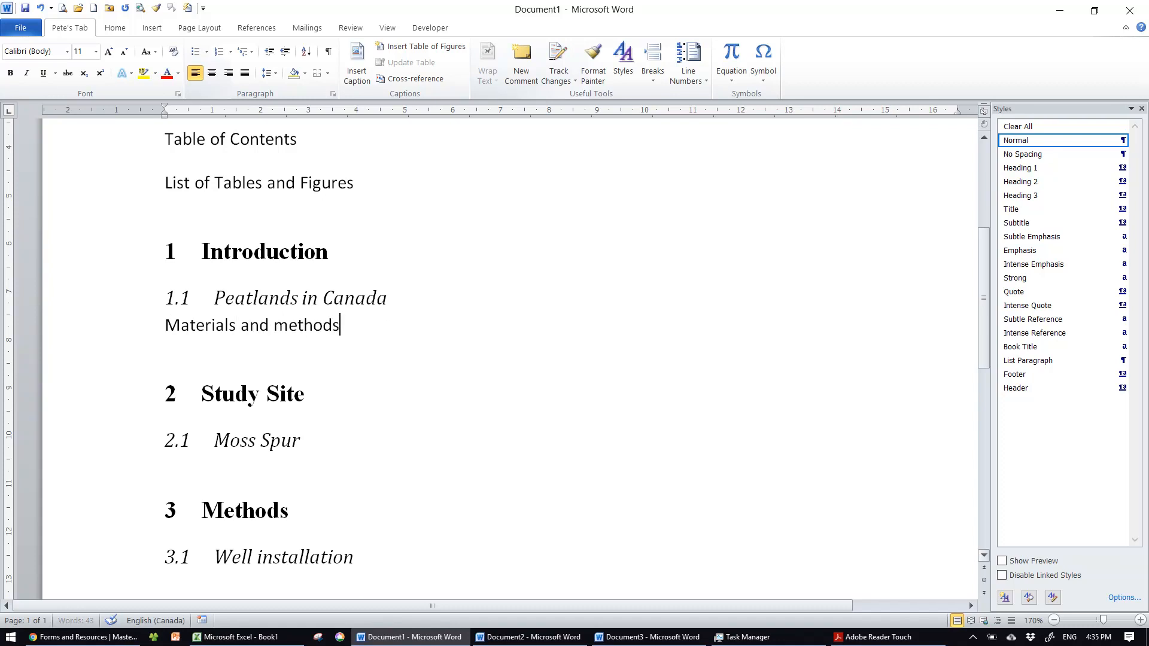
left_click(123, 324)
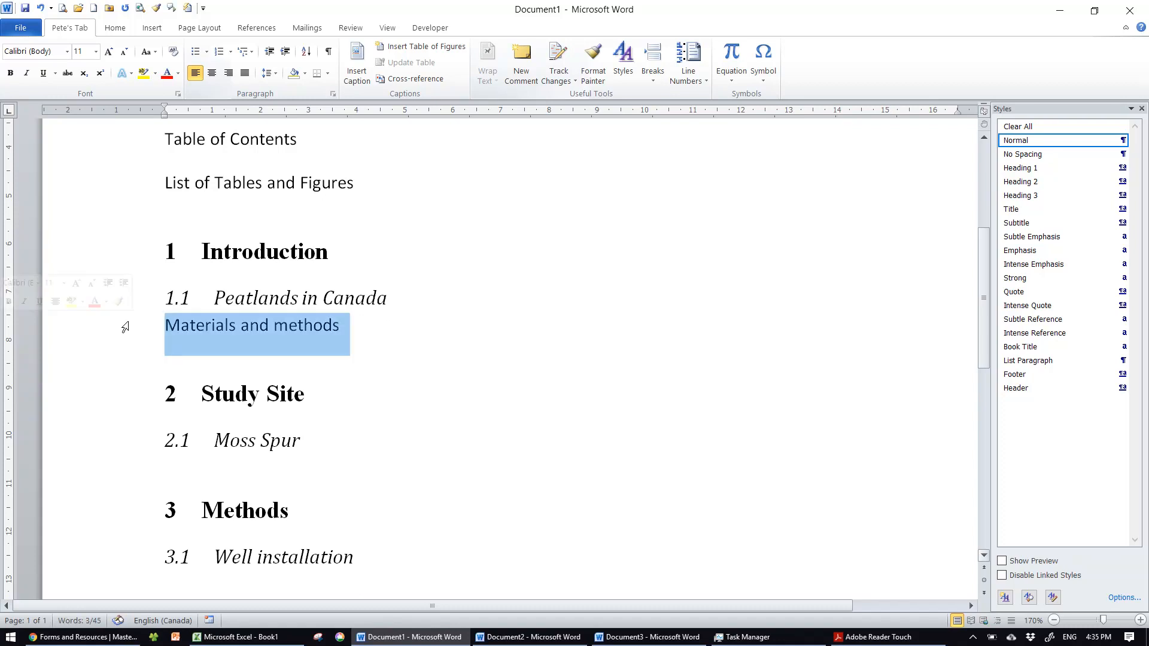
left_click(1023, 169)
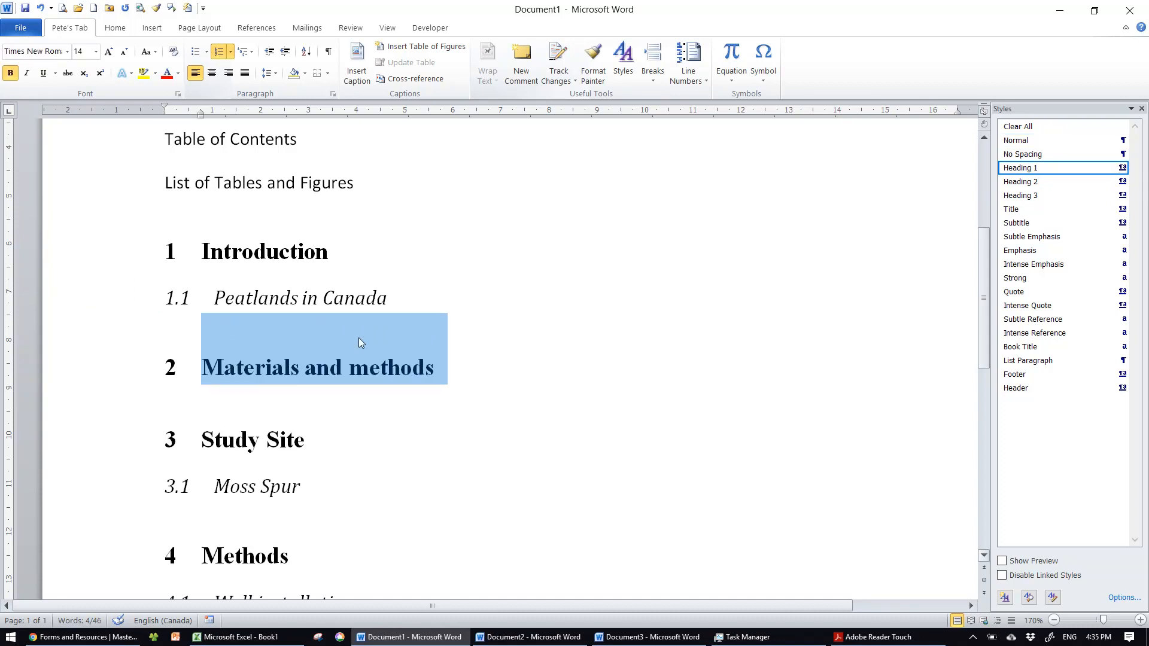
key("Delete")
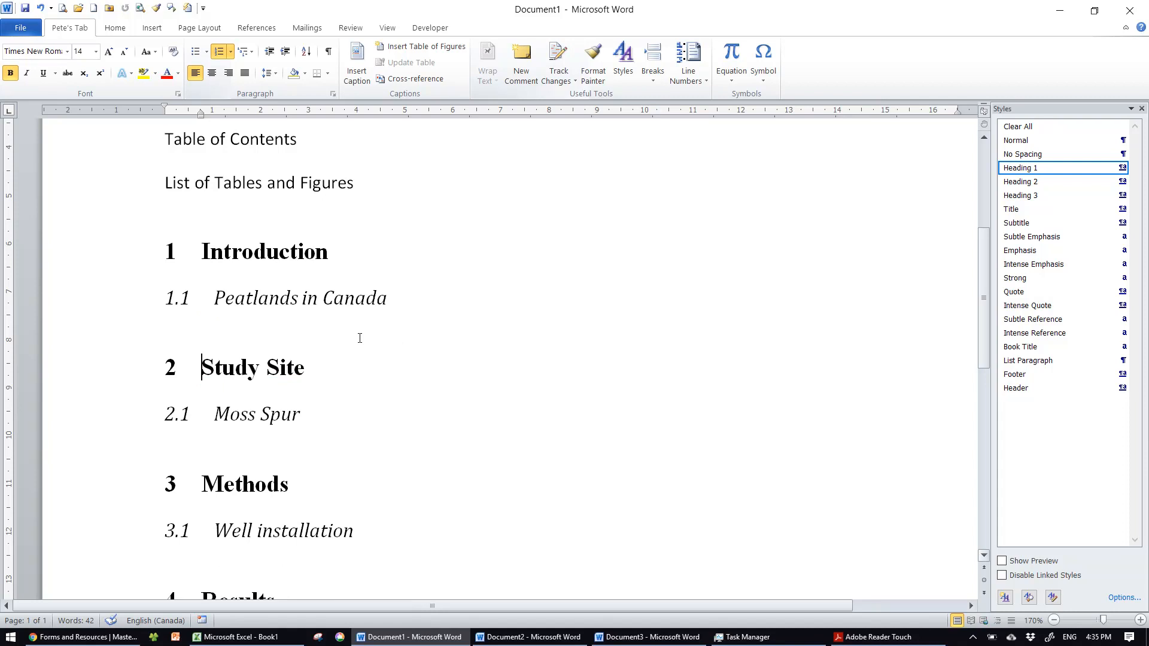
left_click(271, 252)
mouse_move(1125, 175)
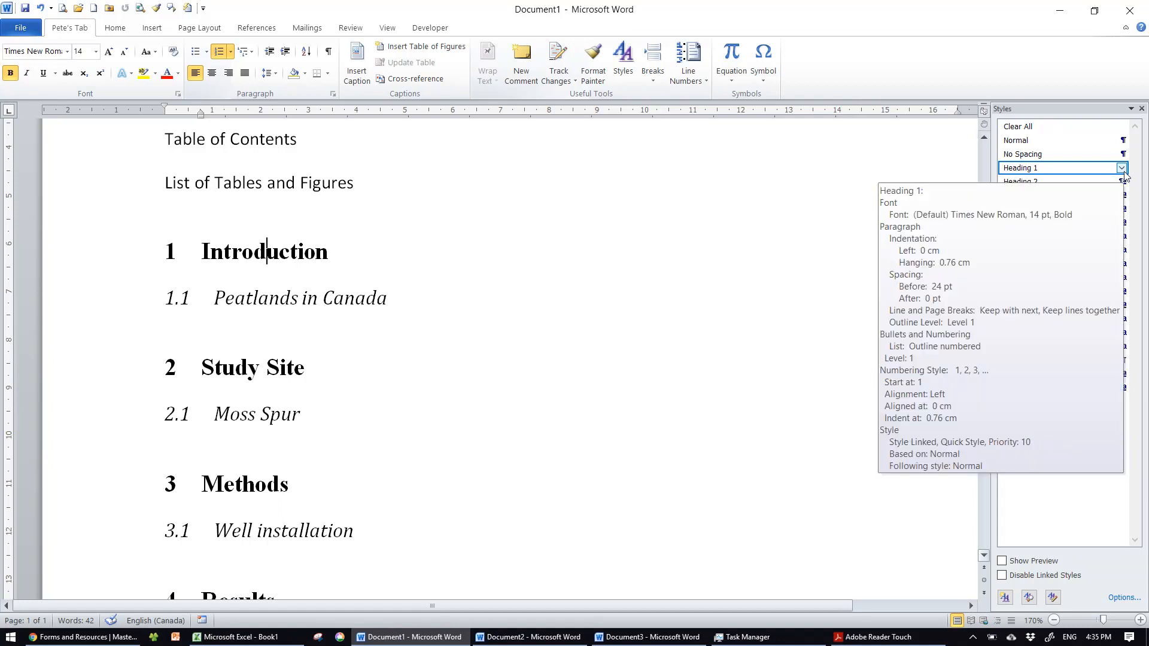
left_click(232, 251)
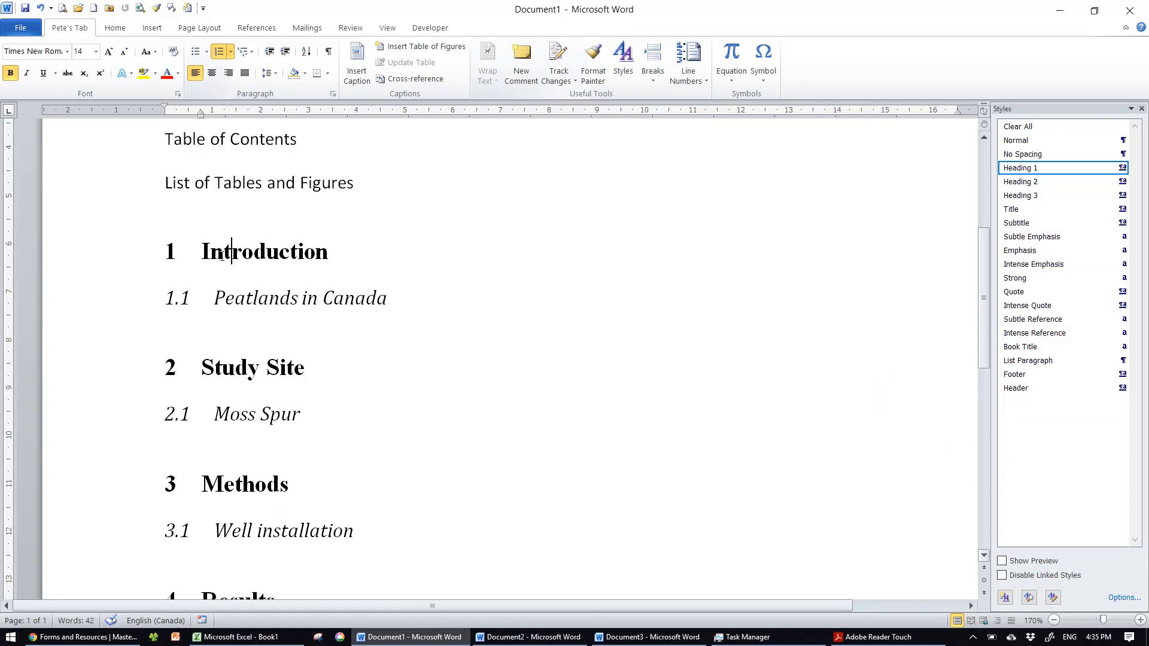
left_click(191, 354)
left_click(267, 352)
Try pushing the Study Site section down with blank paragraphs after Peatlands in Canada, and remove them again.
left_click(398, 307)
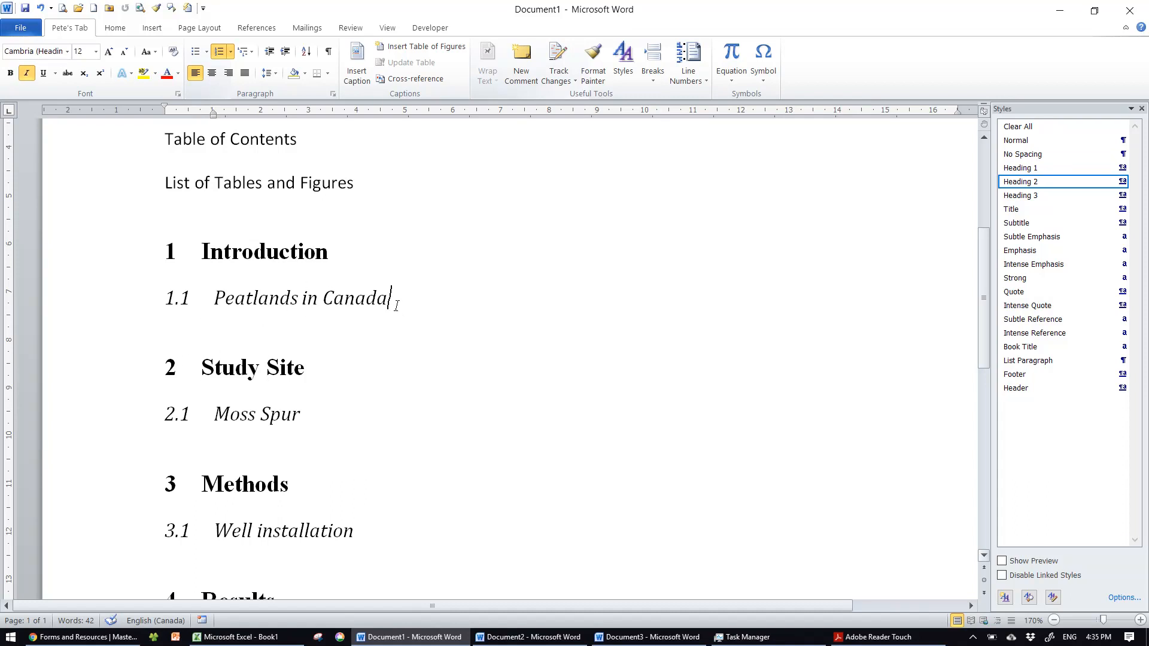
key("Return")
key("Return")
key("Return")
key("Return")
key("Return")
scroll(393, 313, "down", 4)
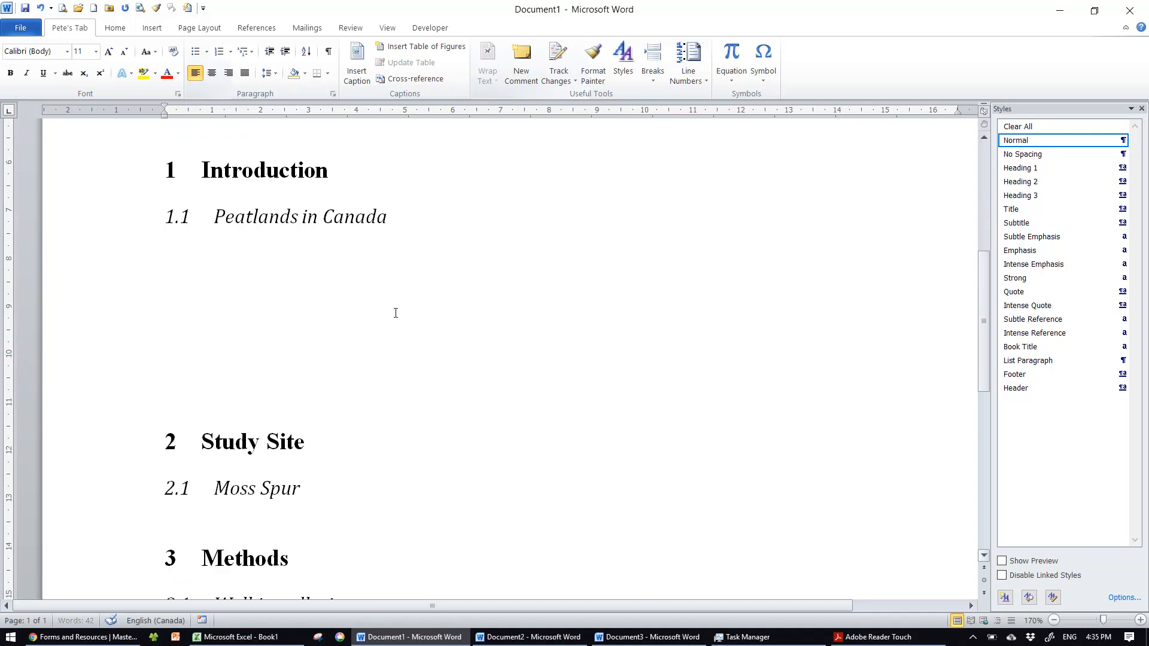
key("BackSpace")
key("BackSpace")
key("BackSpace")
key("BackSpace")
key("BackSpace")
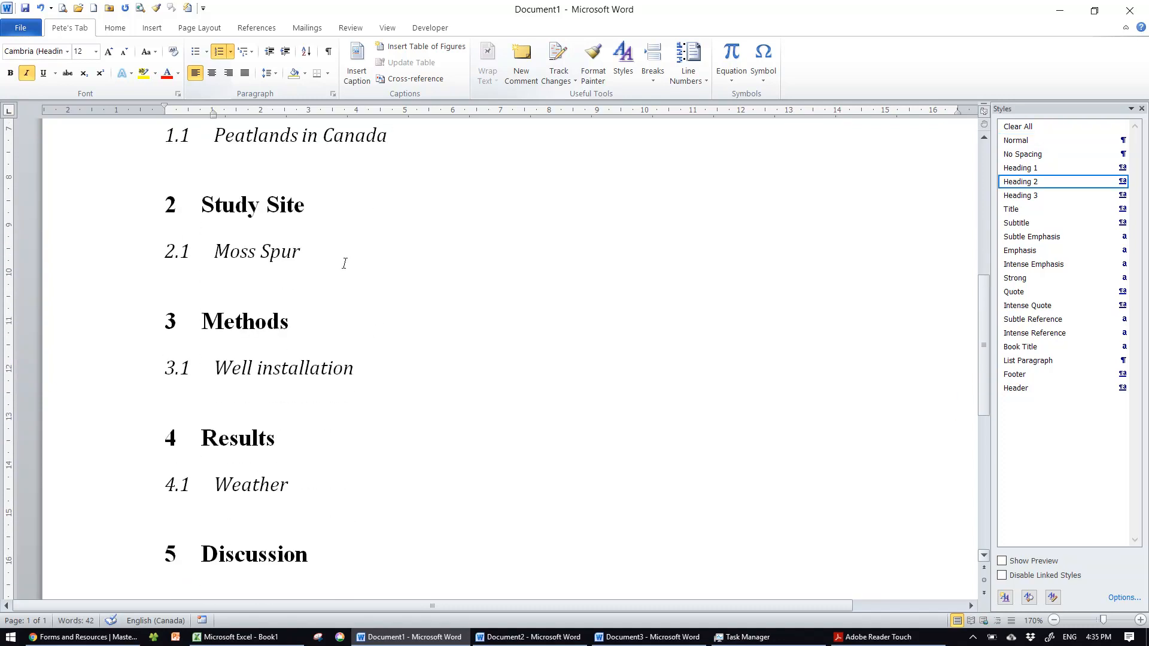
Show the paragraph marks and other hidden formatting symbols in the document.
left_click(329, 53)
Insert blank paragraphs after Peatlands in Canada with the formatting marks shown, and delete them again.
scroll(355, 282, "up", 2)
key("Return")
key("Return")
key("Return")
key("Return")
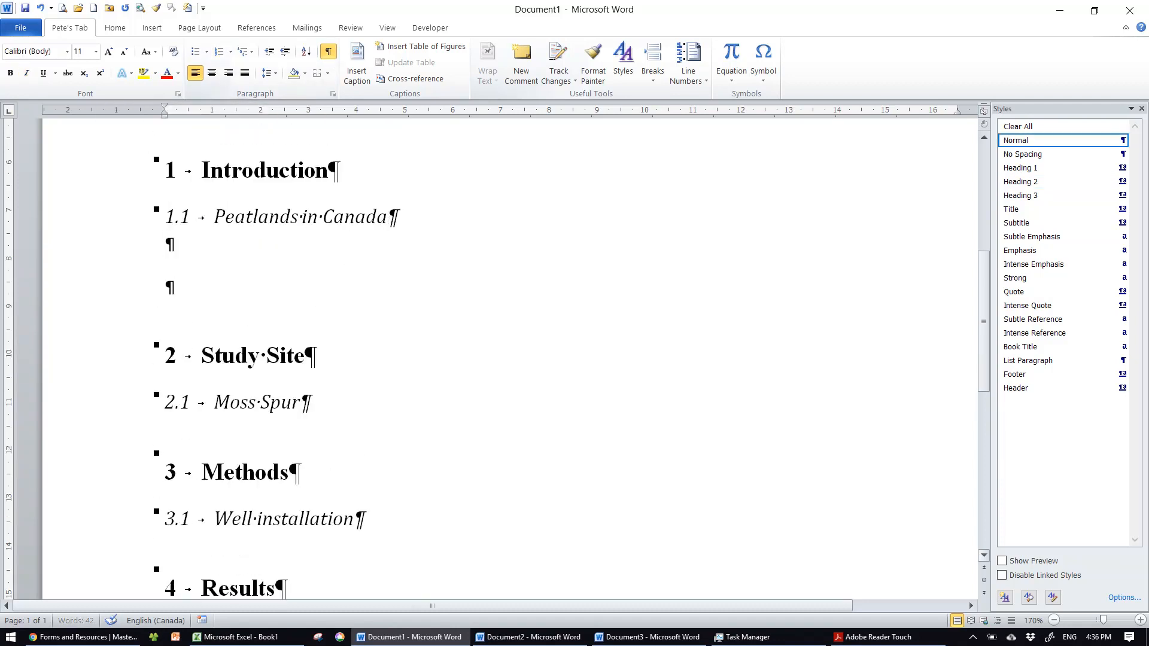
key("BackSpace")
key("BackSpace")
key("BackSpace")
key("BackSpace")
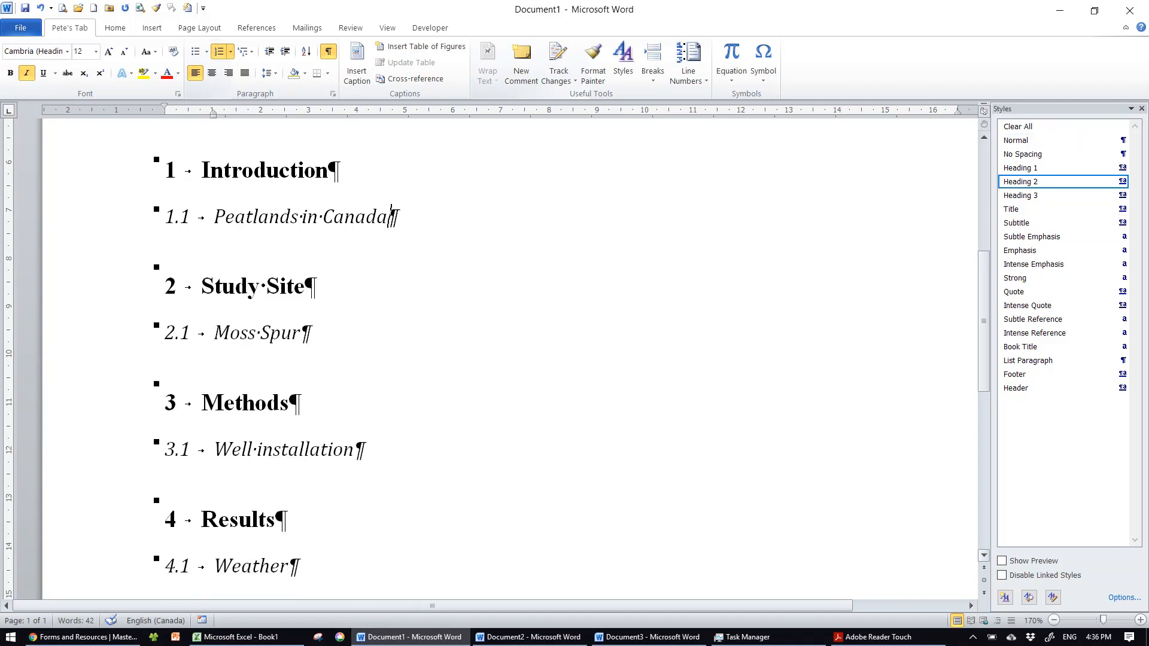
Try a line break and a manual page break in front of the Study Site heading, removing each again.
left_click(207, 269)
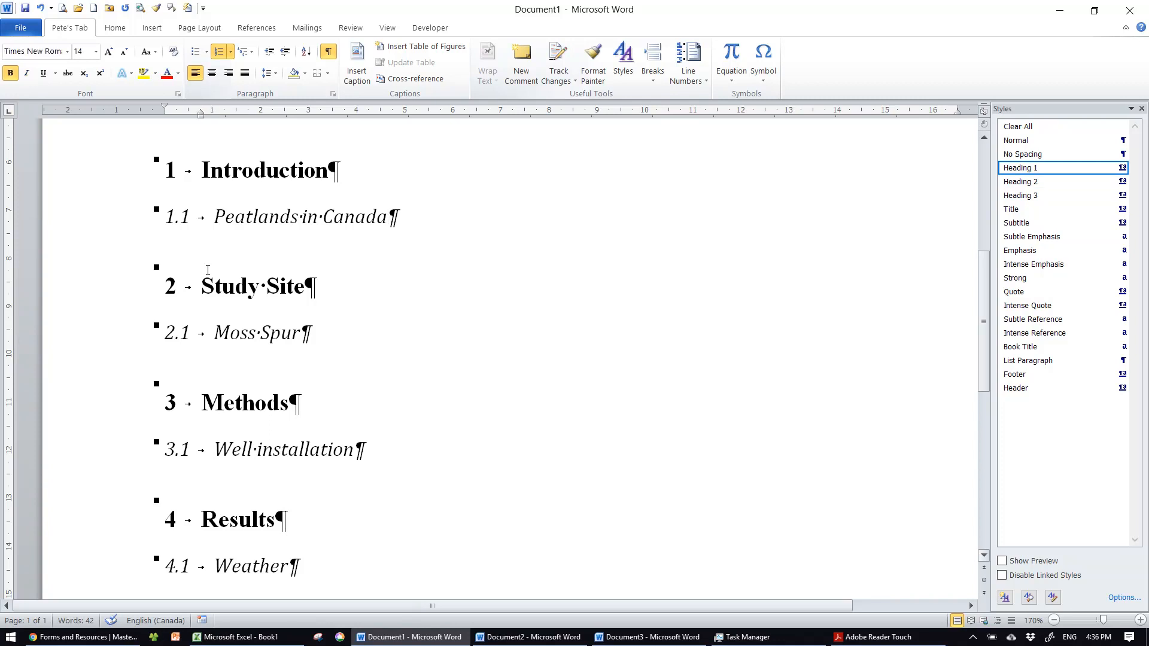
key("shift+Return")
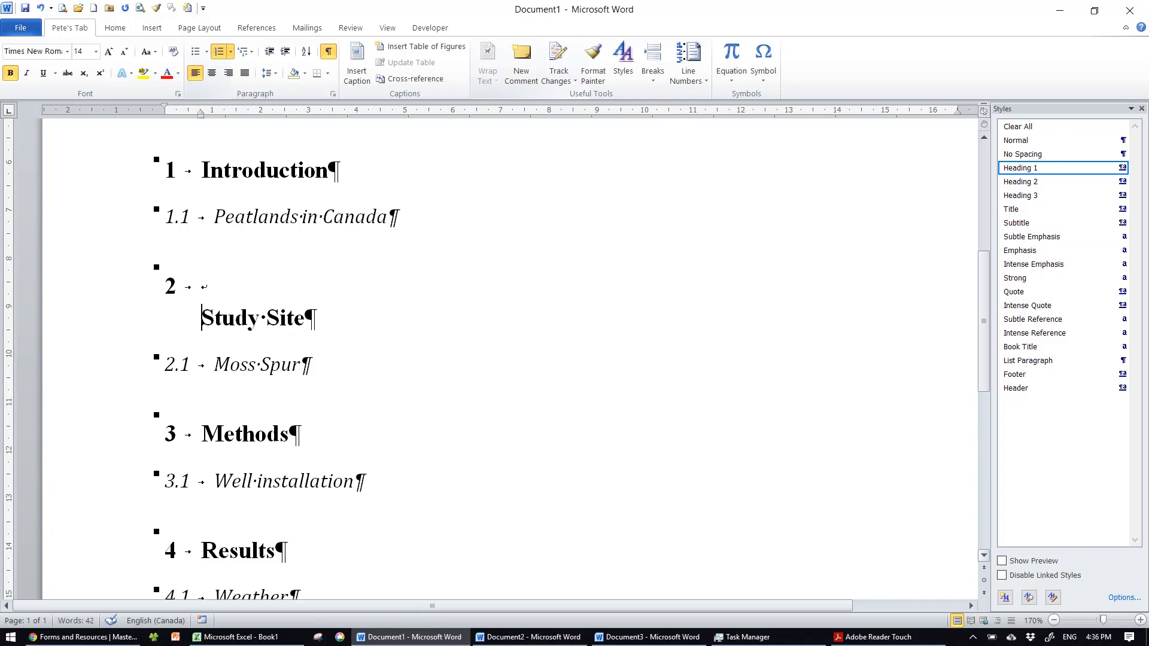
key("BackSpace")
key("ctrl+Return")
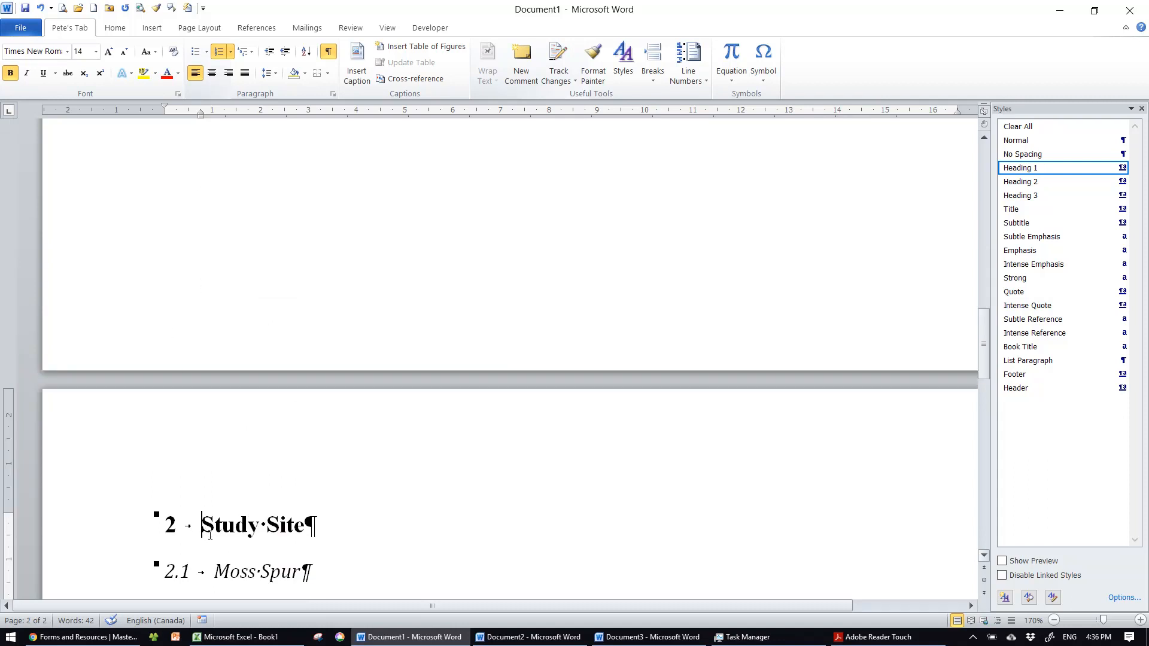
scroll(210, 534, "up", 10)
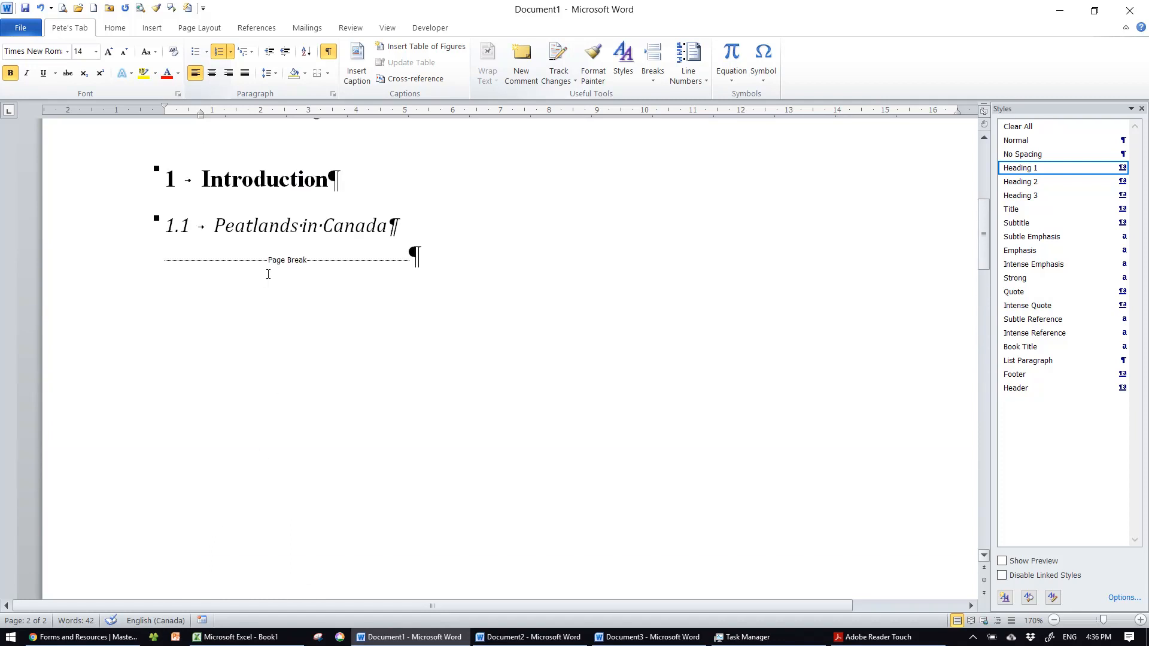
left_click(40, 7)
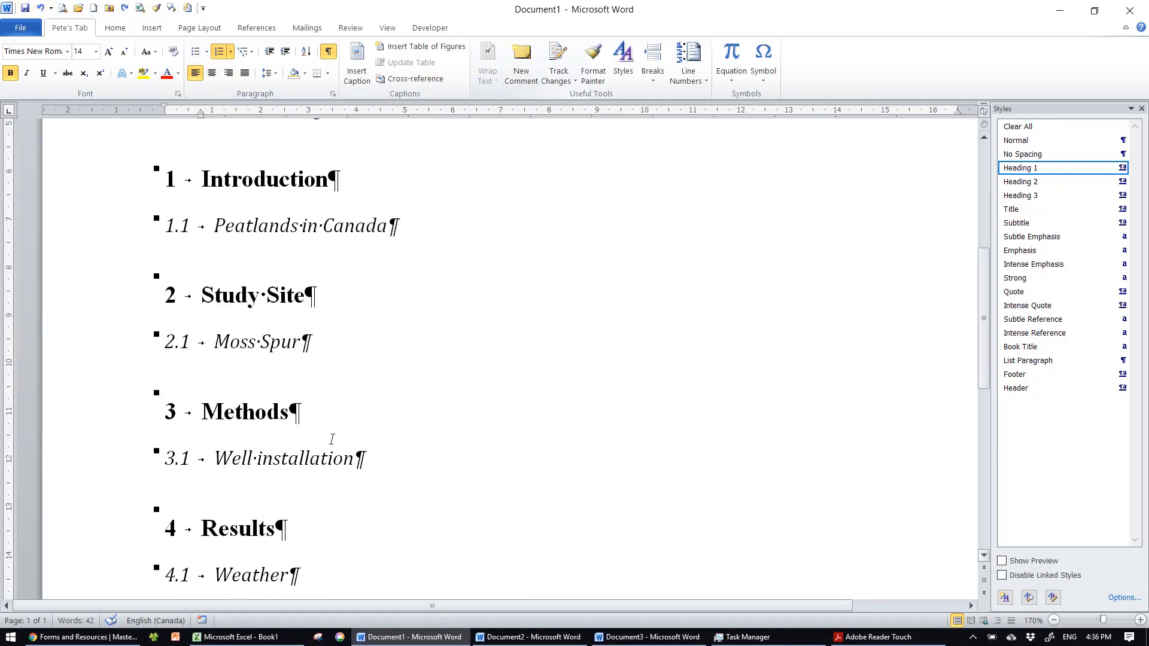
Set the spacing before paragraphs to 0 in the Heading 1 style's paragraph format.
scroll(356, 328, "up", 1)
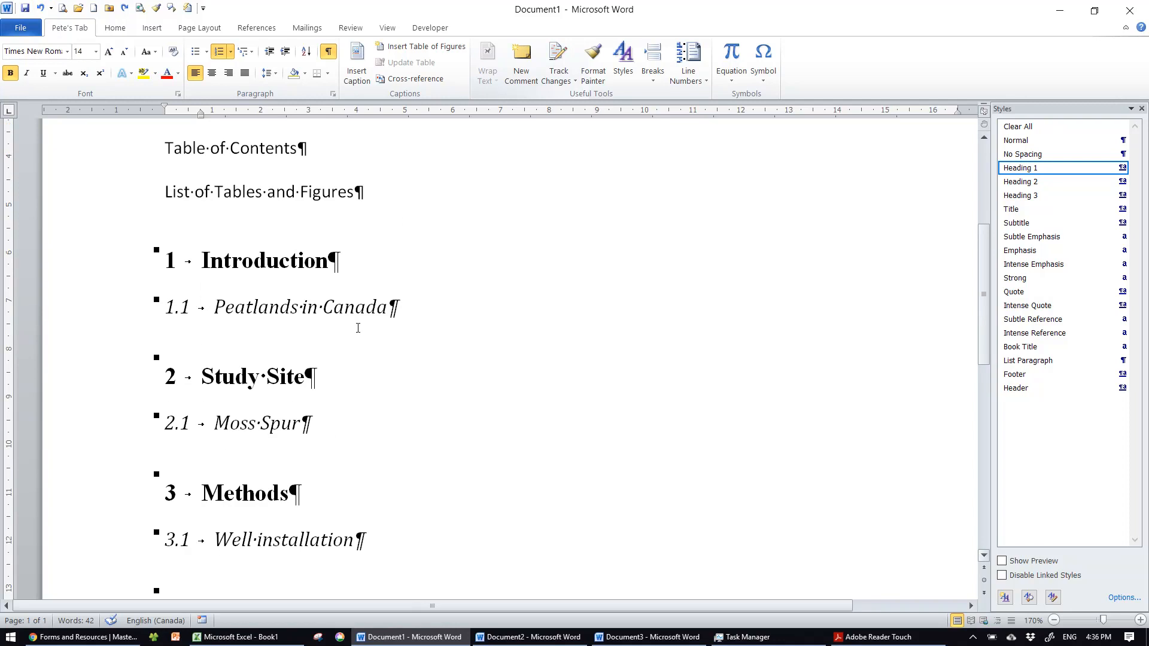
left_click(1122, 169)
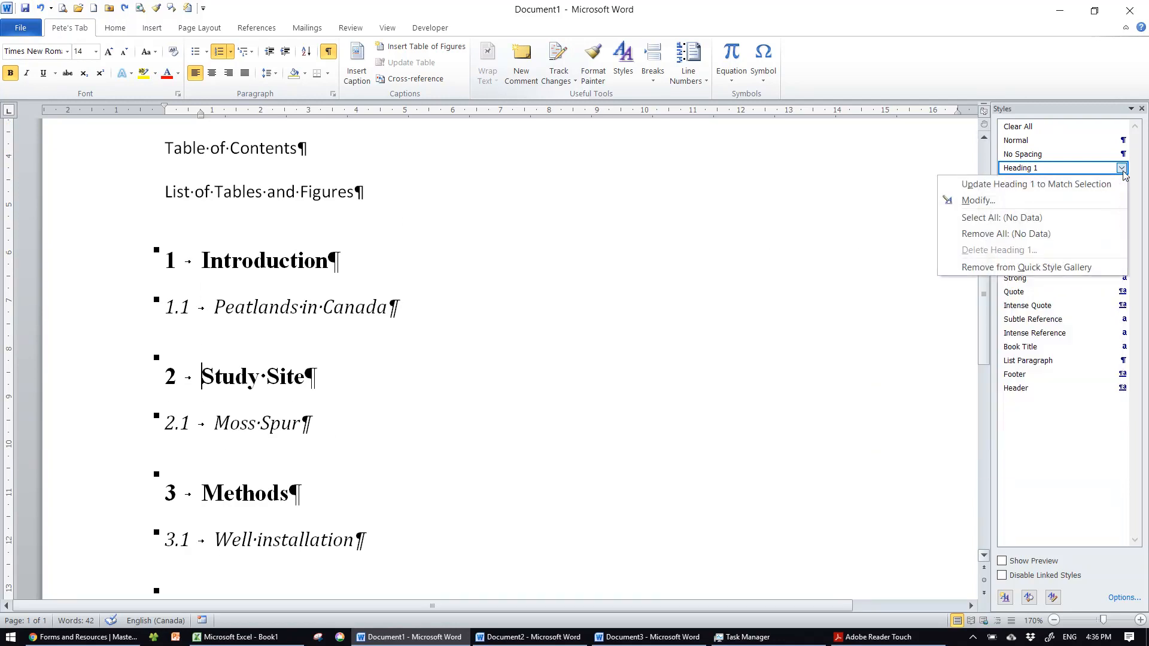
left_click(969, 201)
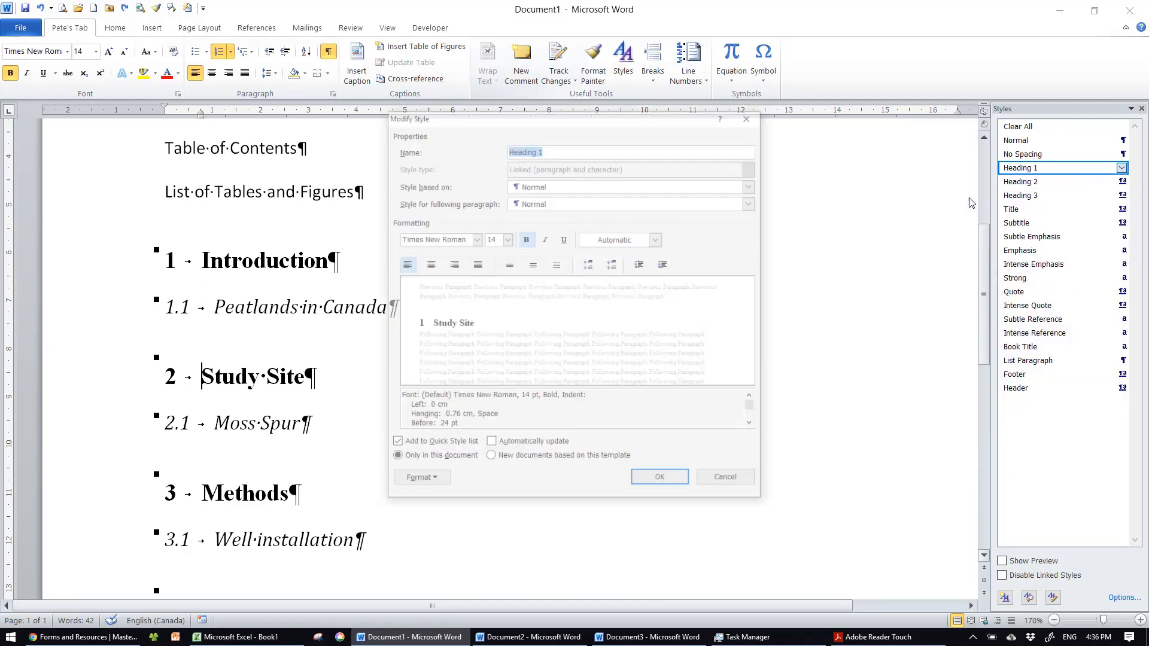
left_click(419, 482)
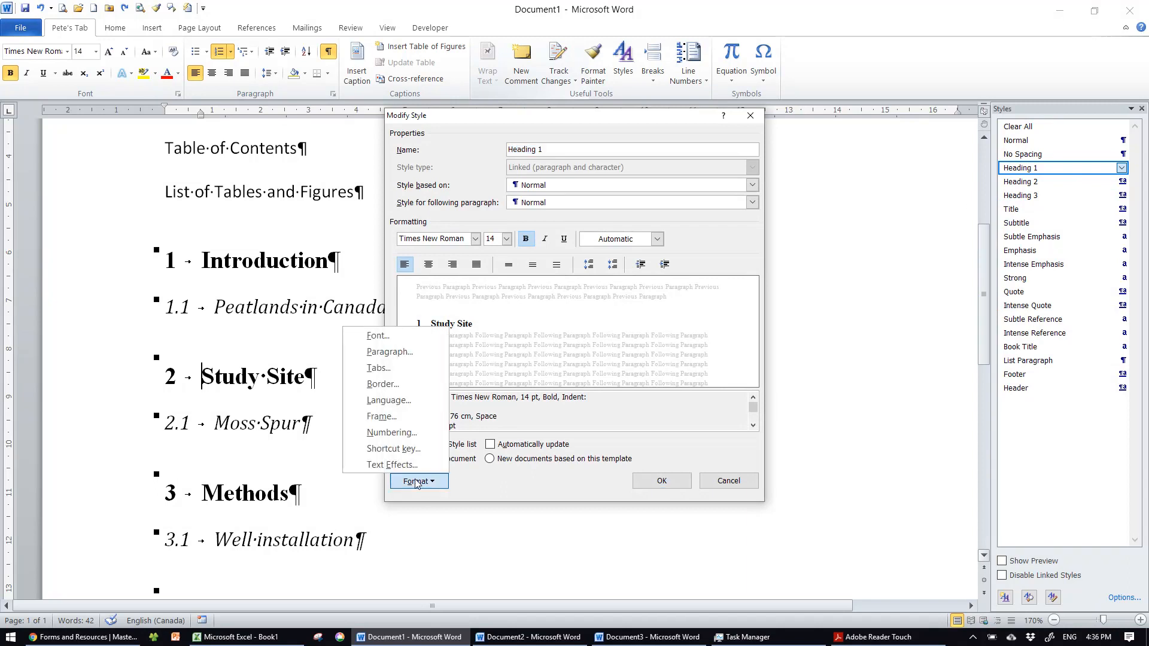
left_click(384, 353)
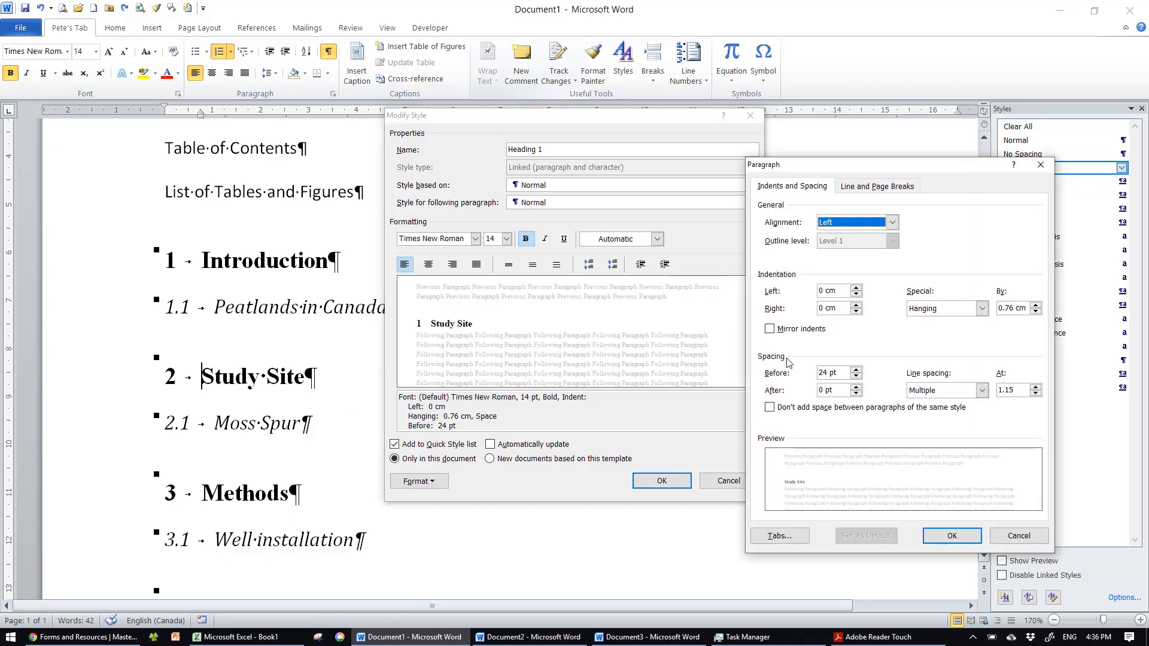
double_click(826, 373)
type("0")
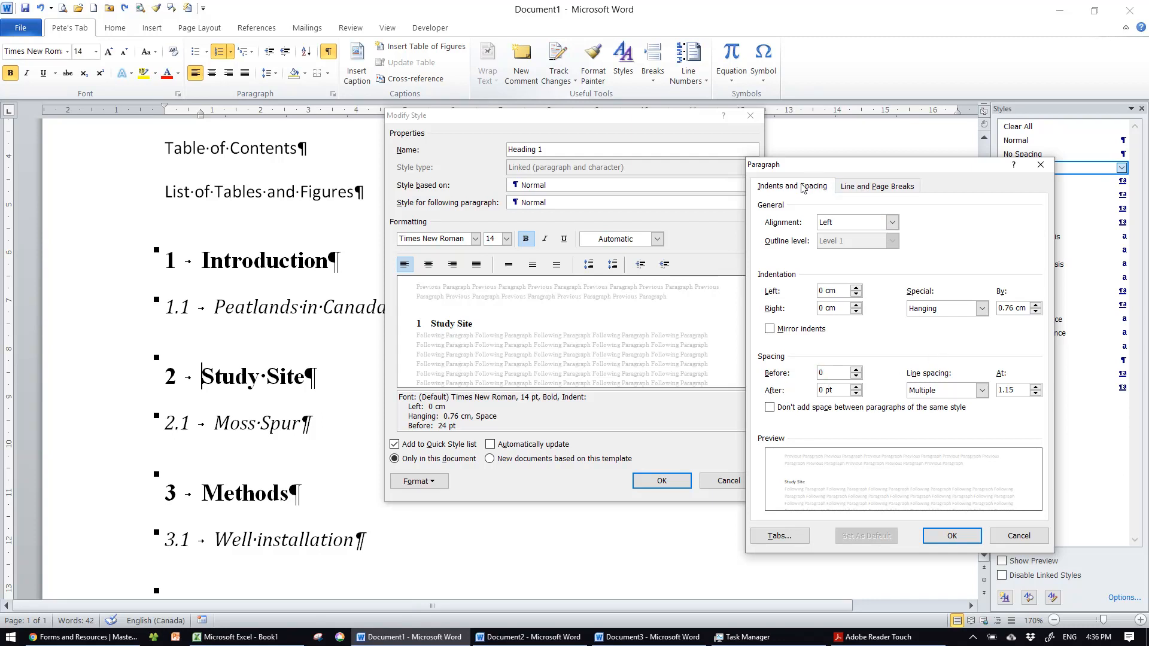
Turn on Page break before in the Heading 1 style's paragraph format and apply the style changes.
left_click(870, 190)
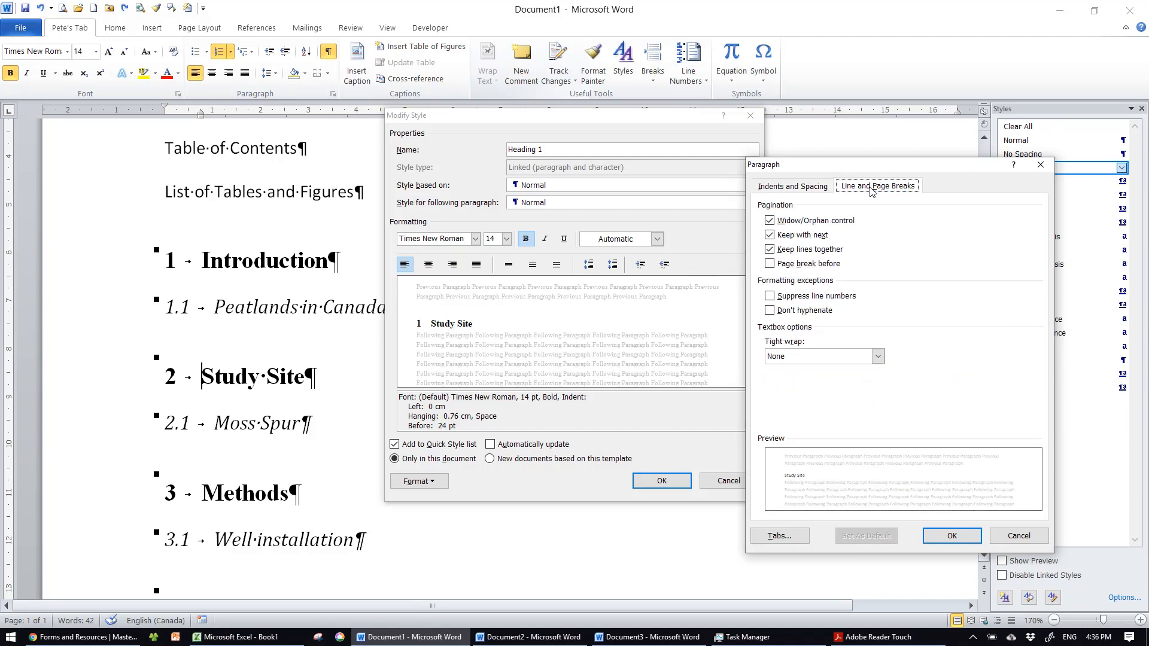
left_click(771, 264)
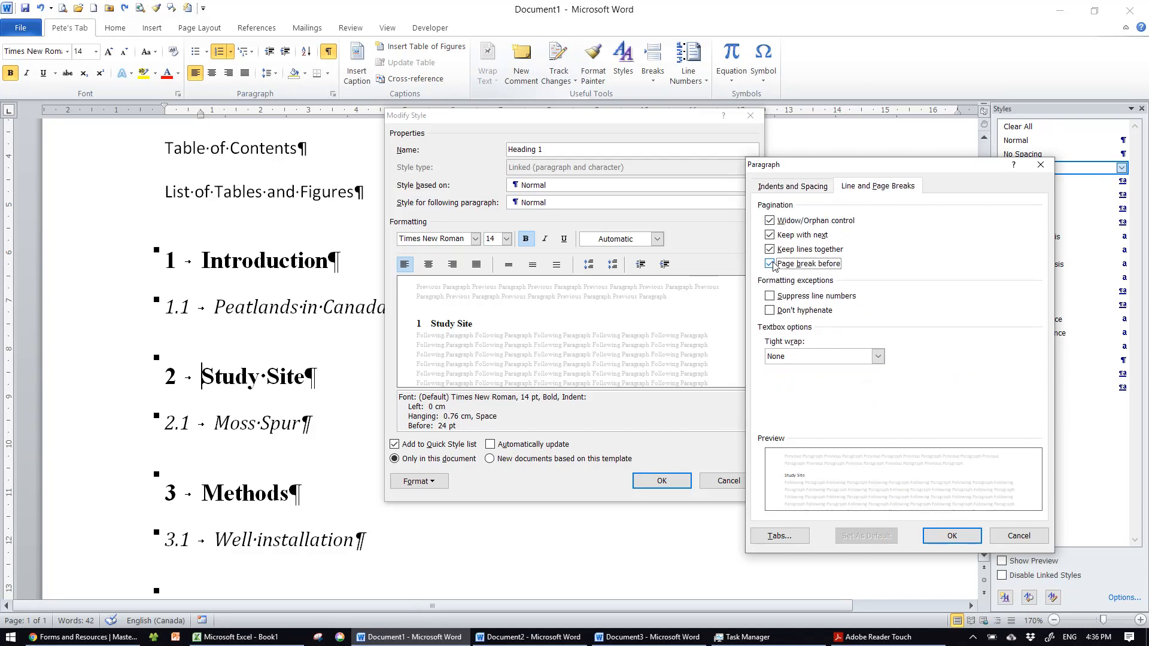
left_click(953, 536)
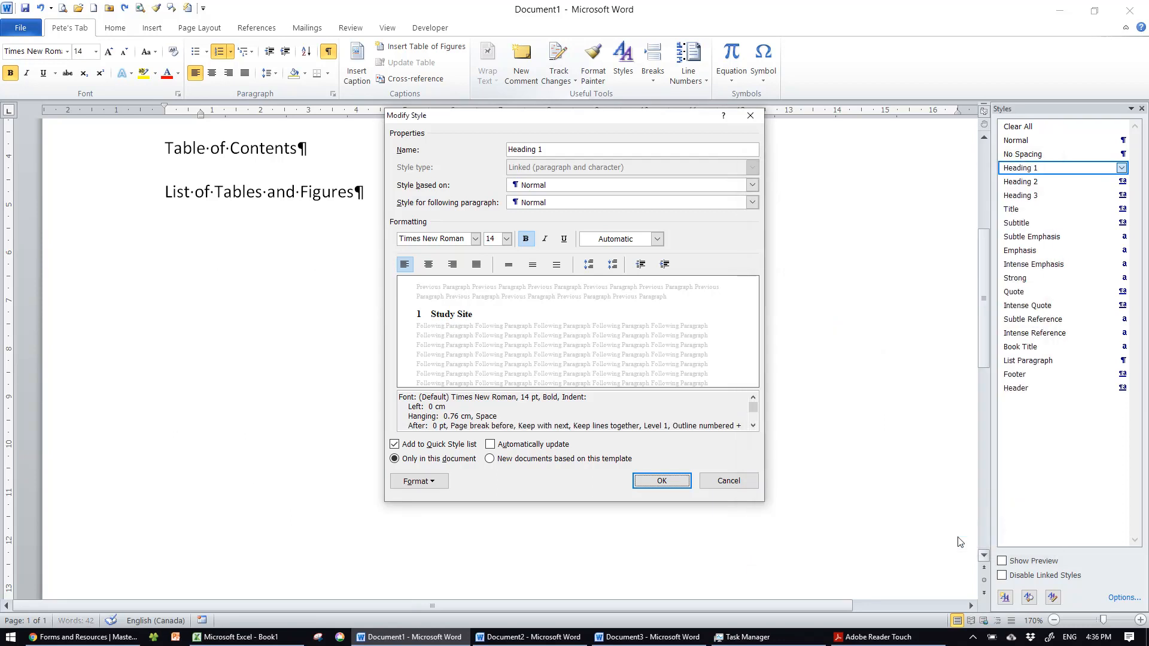
left_click(663, 480)
Hide the white space between pages and review the page breaks before the numbered chapter headings.
scroll(462, 210, "up", 5)
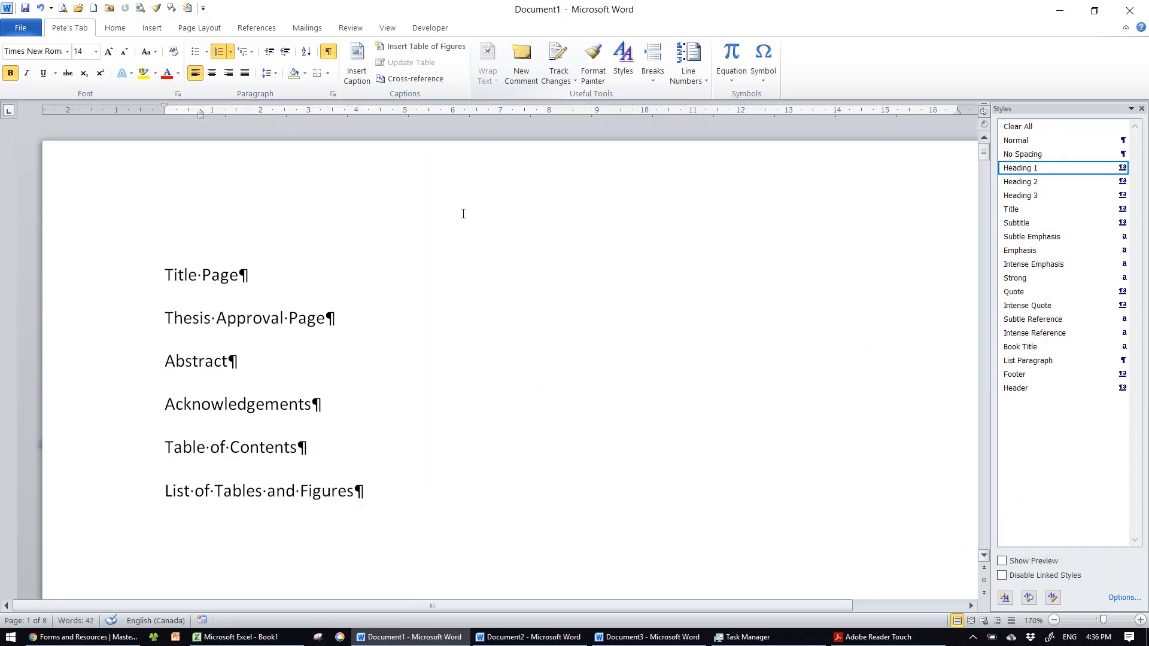
left_click(486, 142)
scroll(487, 180, "down", 3)
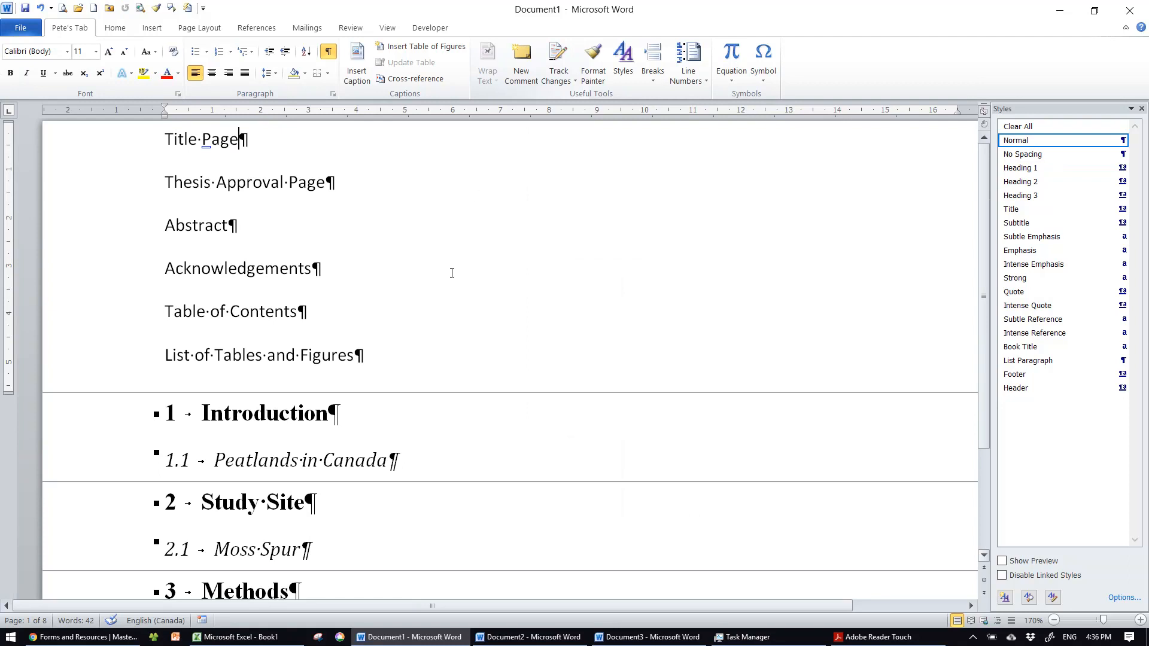
scroll(453, 263, "down", 1)
scroll(450, 274, "down", 3)
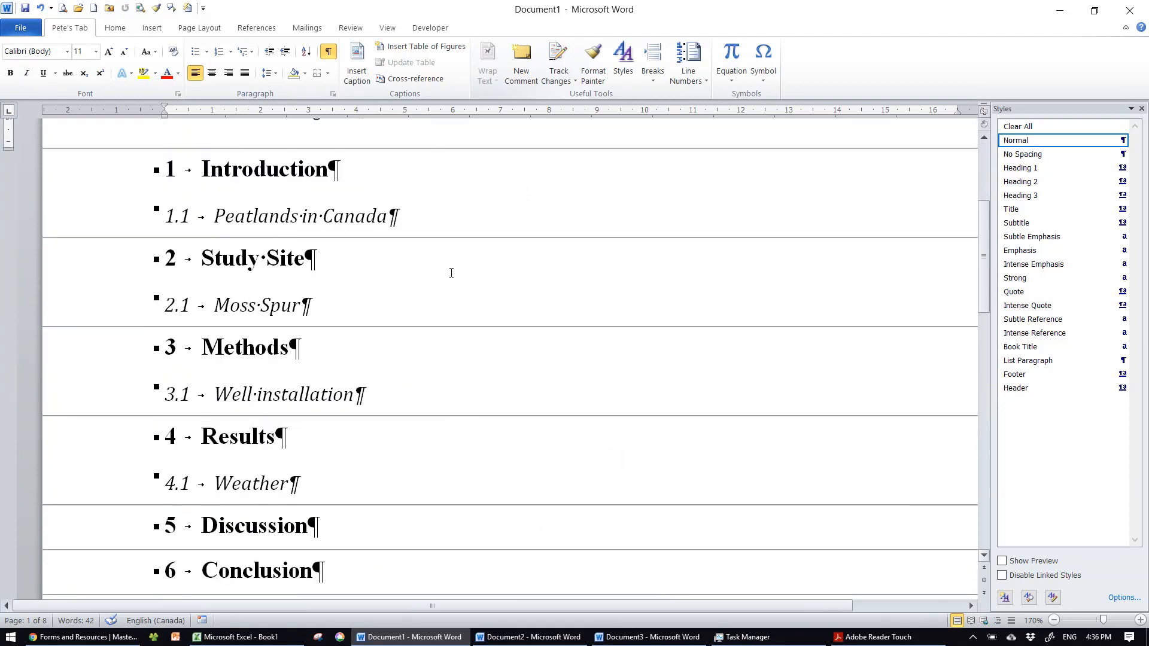
scroll(451, 272, "down", 3)
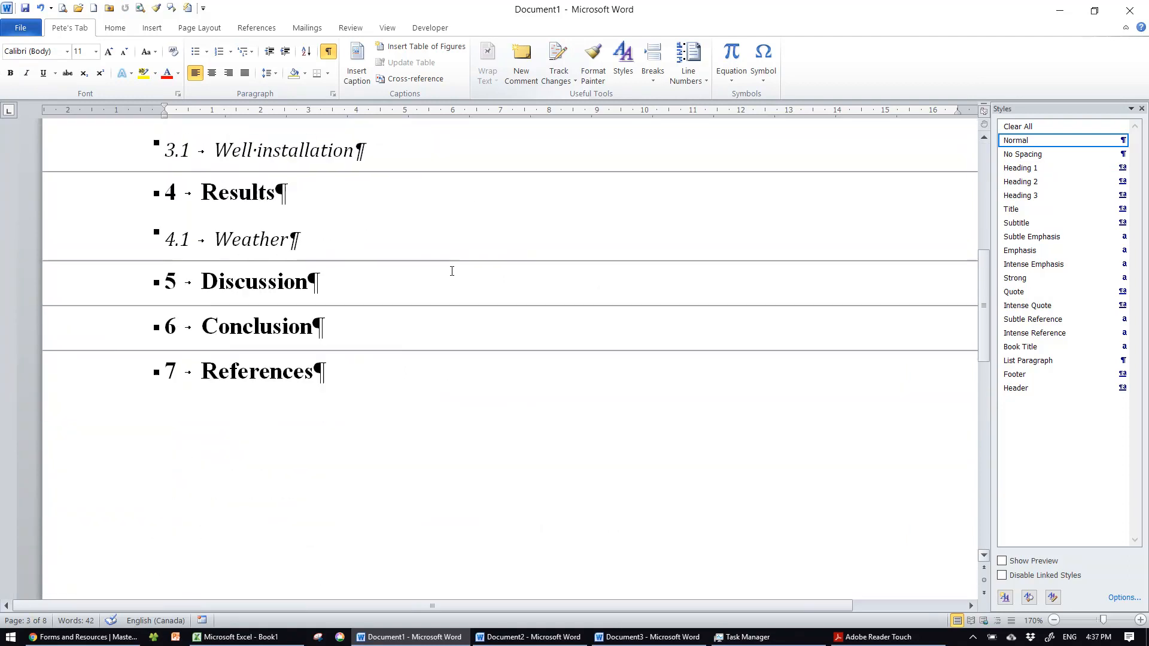
scroll(451, 271, "down", 1)
scroll(452, 271, "up", 2)
scroll(452, 270, "up", 6)
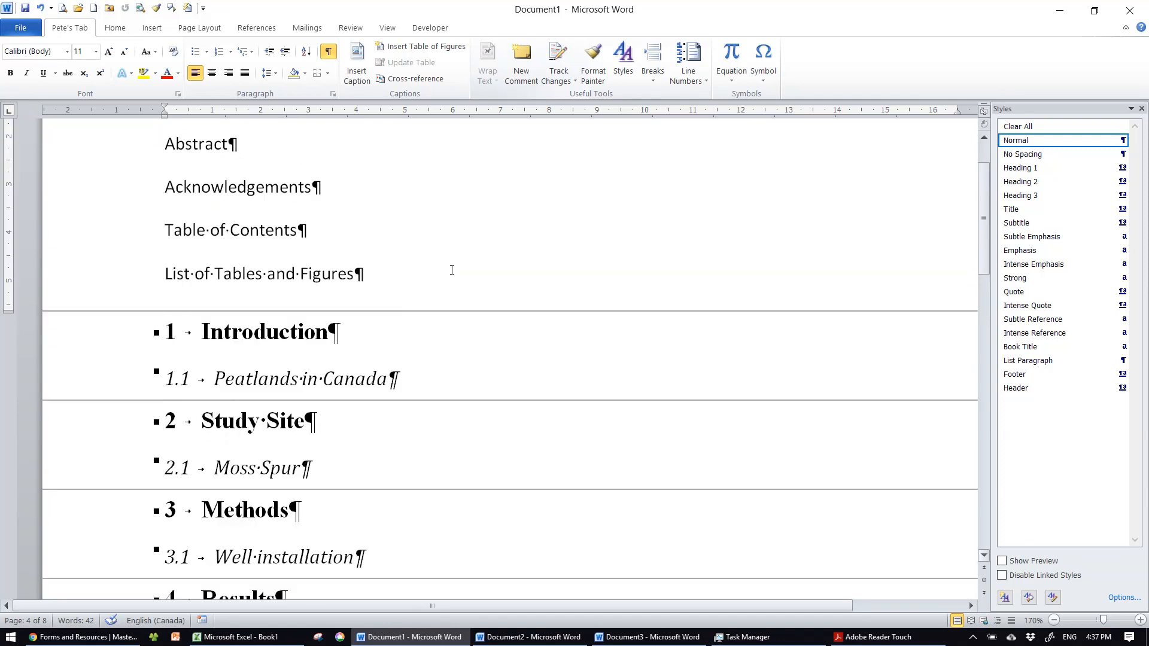
Insert manual page breaks before Thesis Approval Page, Abstract, Acknowledgements, Table of Contents, and List of Tables and Figures.
left_click(165, 180)
left_click(179, 157)
left_click(169, 172)
key("ctrl+Return")
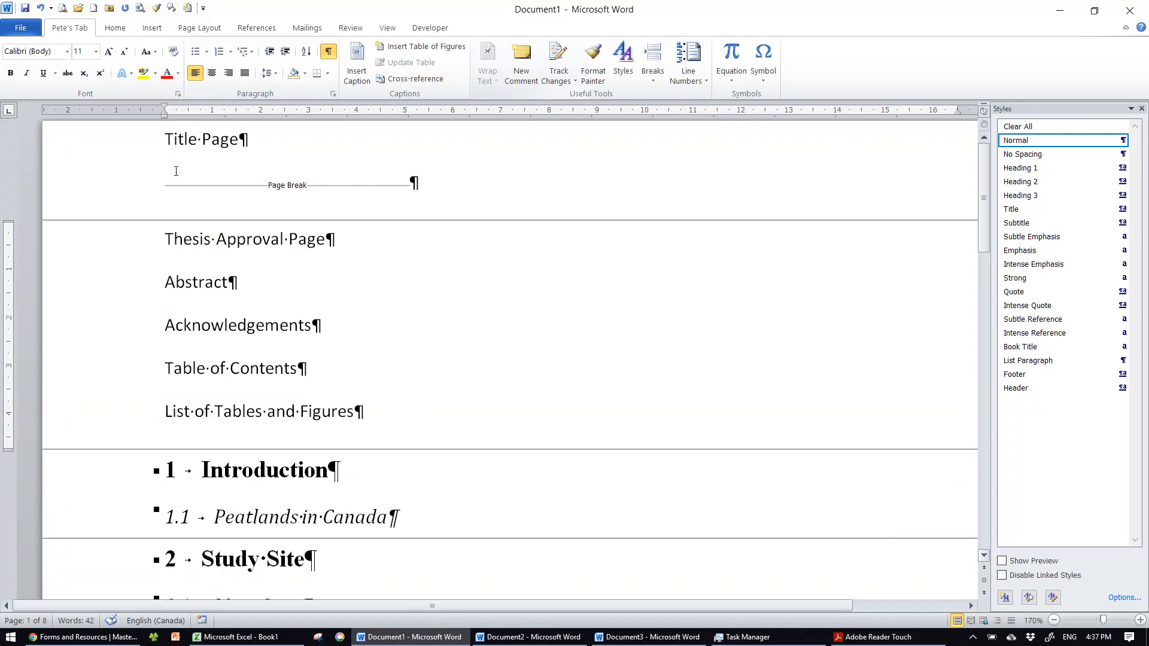
key("Down")
key("ctrl+Return")
key("Down")
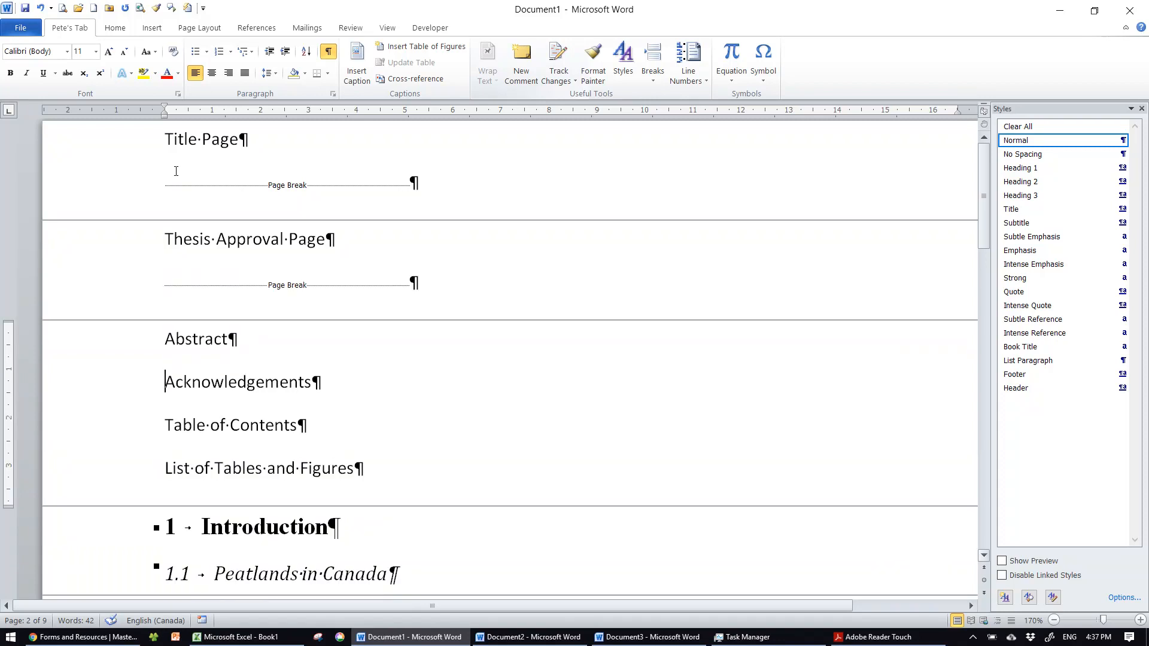
key("ctrl+Return")
key("Down")
key("ctrl+Return")
key("Down")
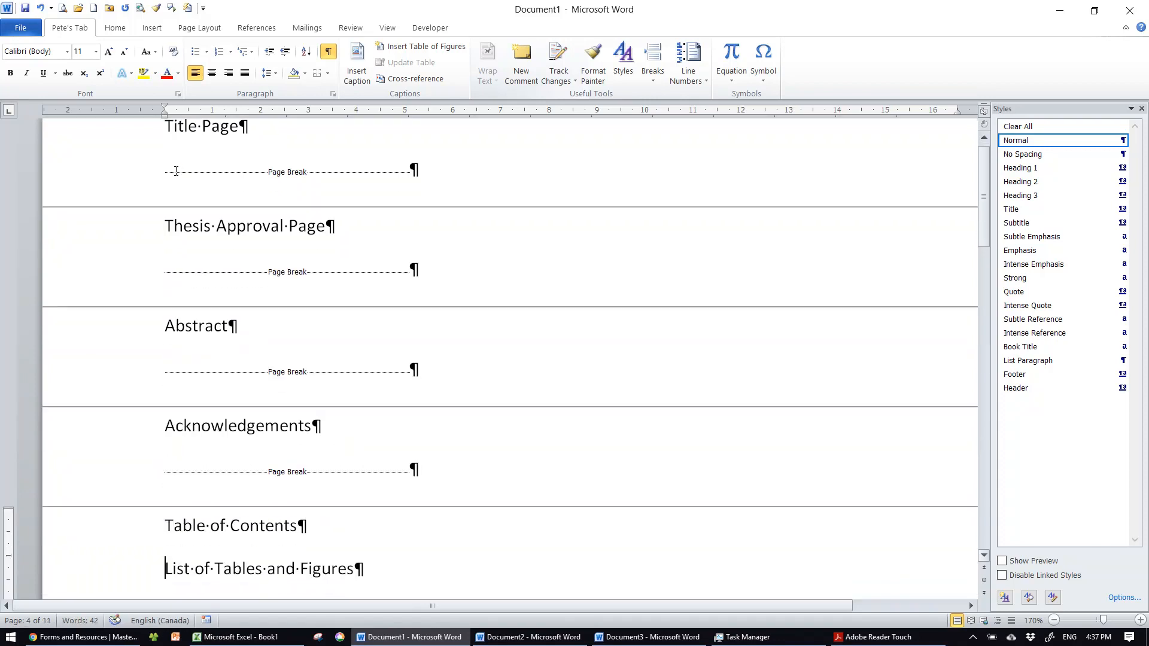
key("ctrl+Return")
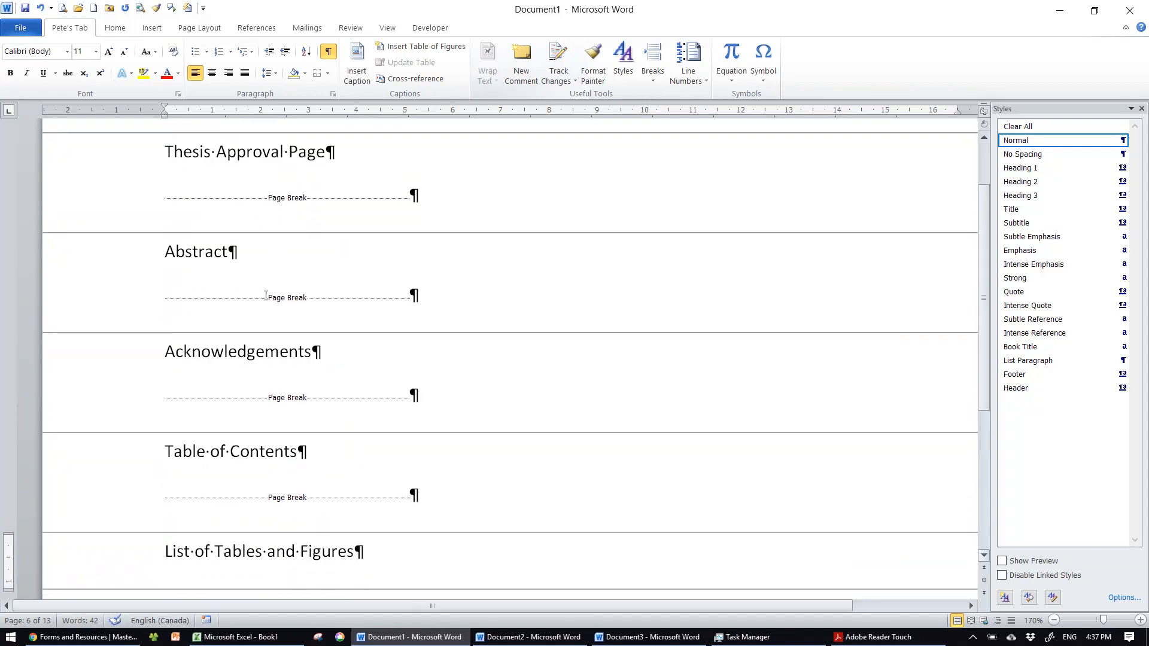
Add the body paragraph "Canada has a lot of peatlands." below the Peatlands in Canada heading.
scroll(315, 341, "down", 3)
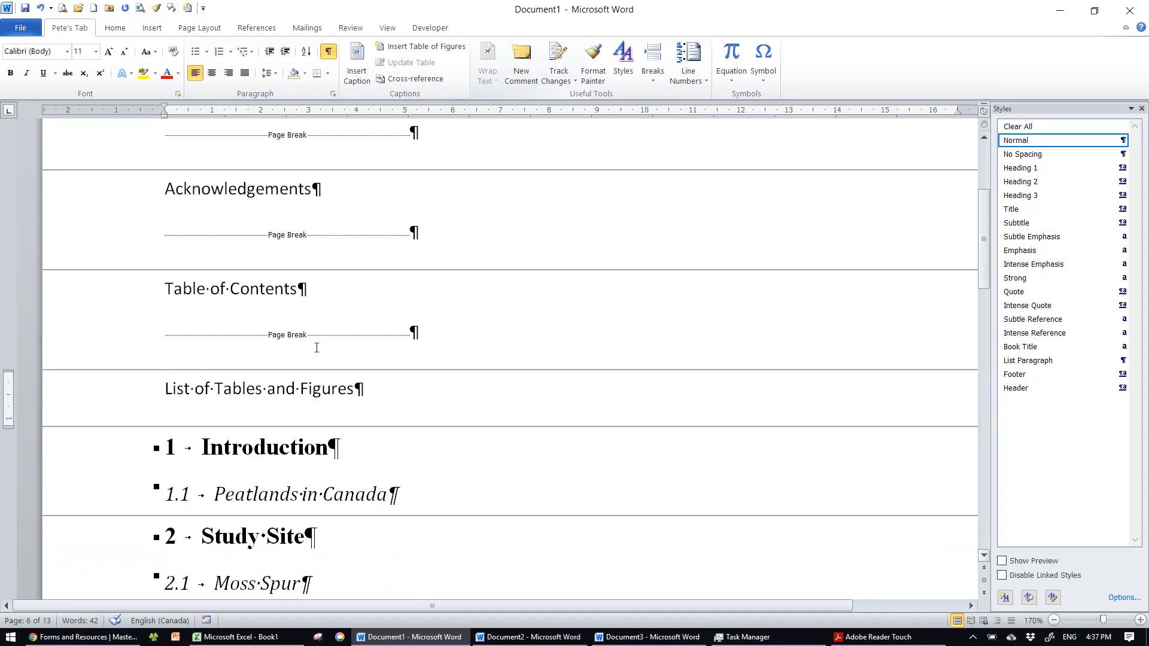
scroll(317, 348, "up", 5)
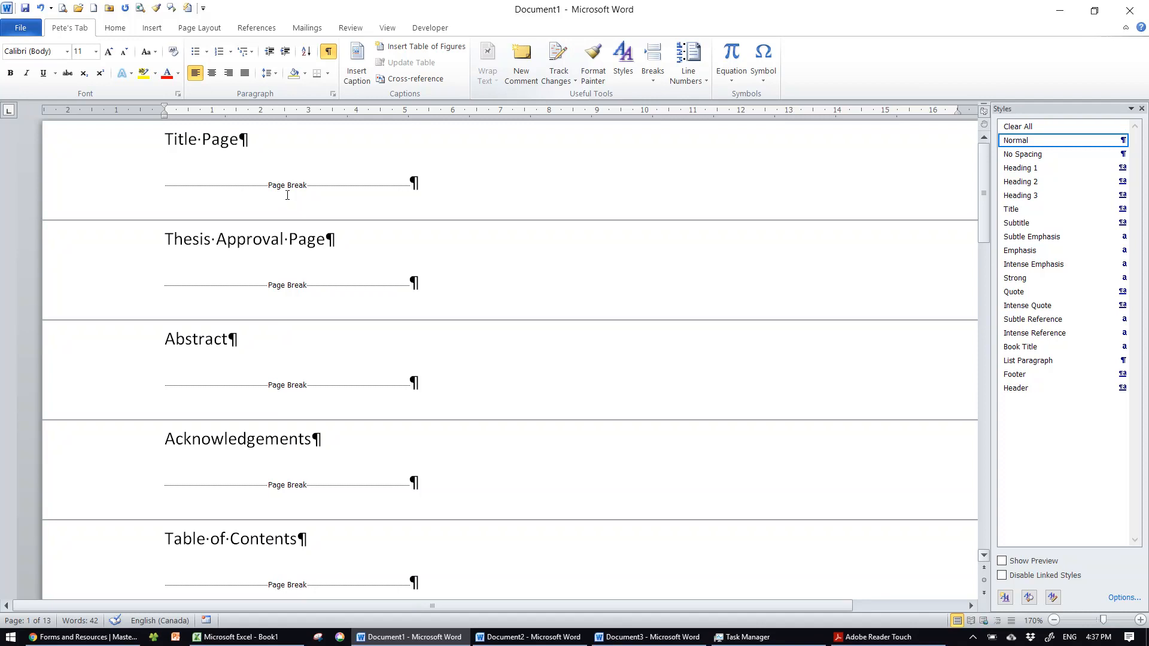
scroll(259, 185, "down", 3)
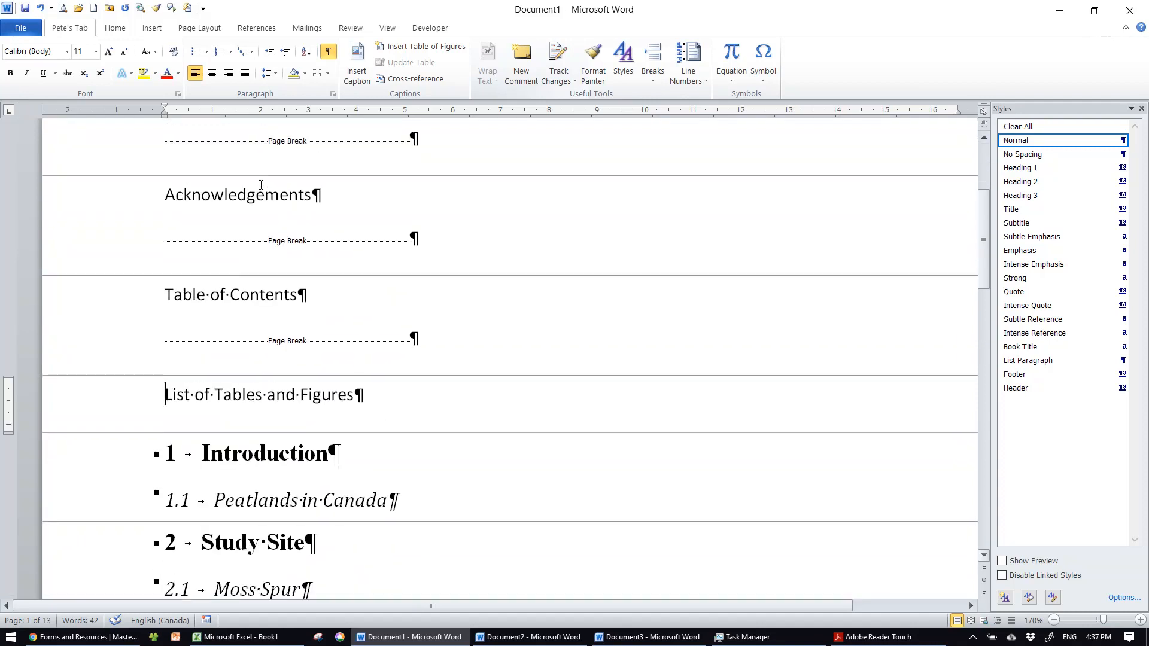
scroll(261, 185, "down", 4)
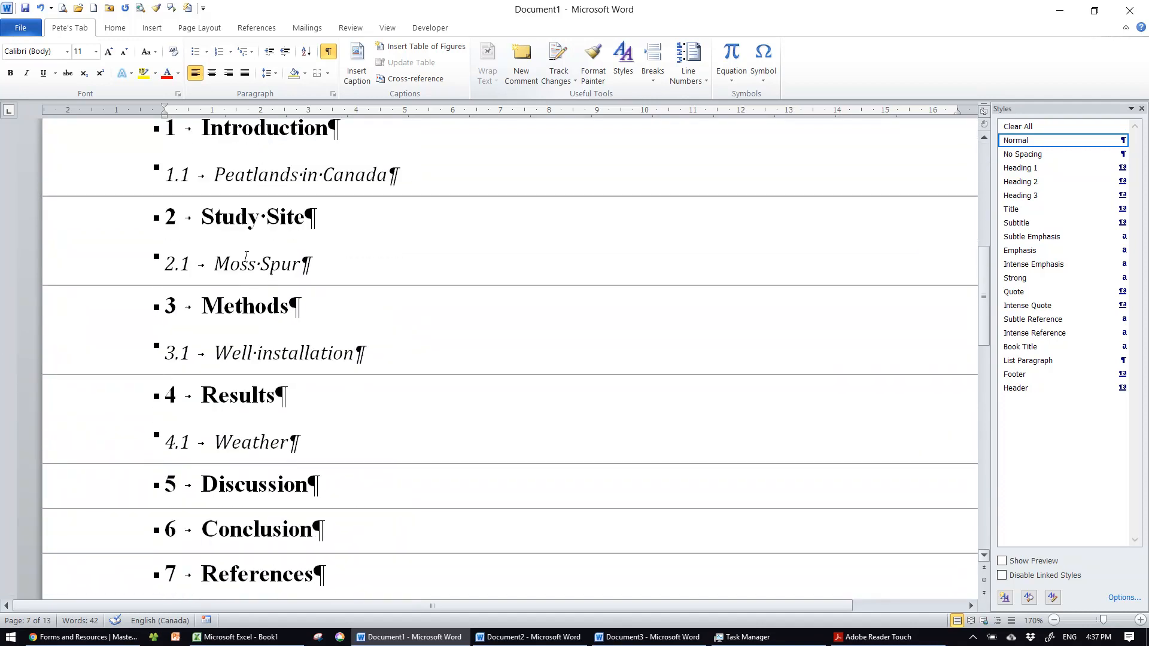
scroll(241, 367, "up", 4)
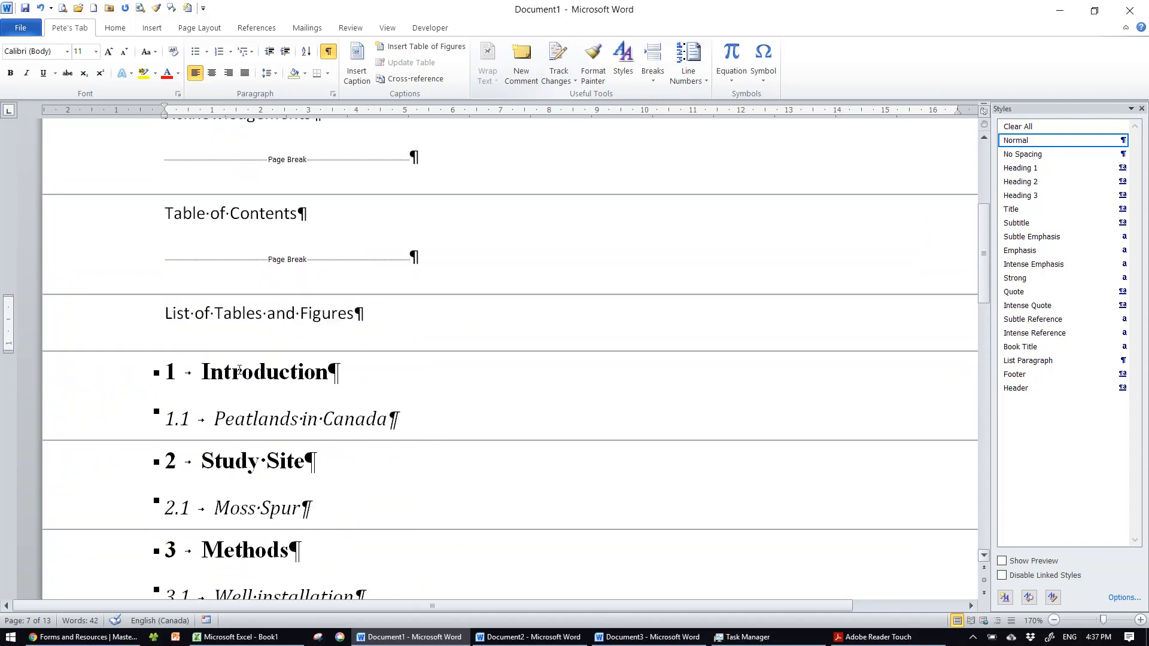
scroll(359, 341, "down", 2)
left_click(412, 346)
key("Return")
type("Canada has")
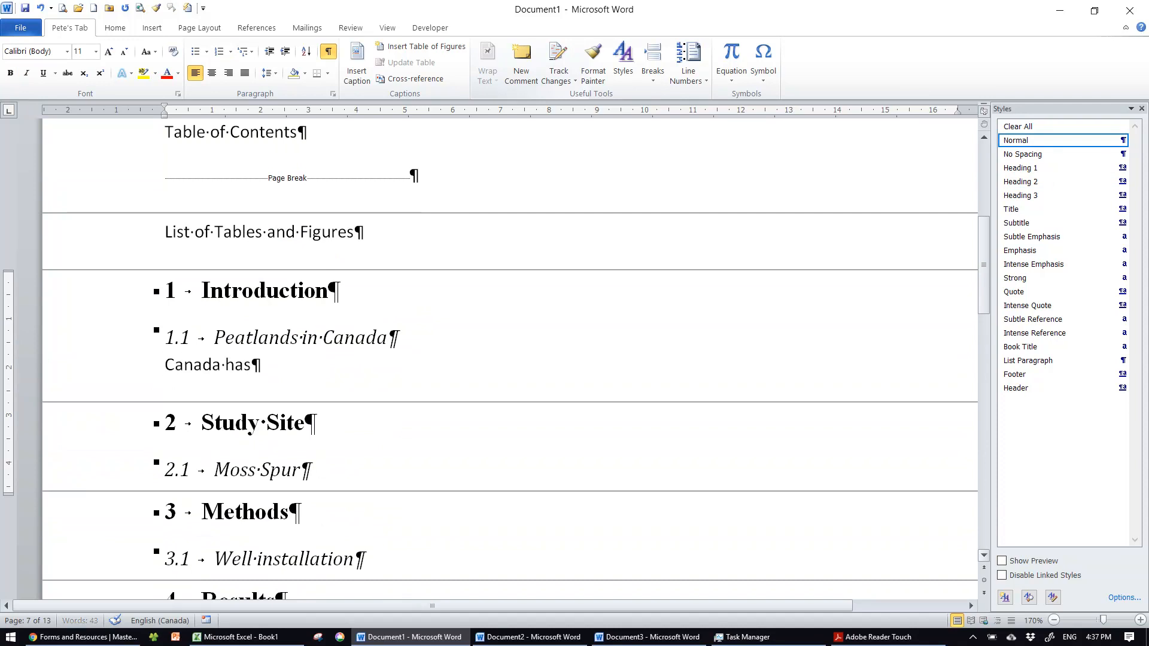
type(" a lot of peatlands.")
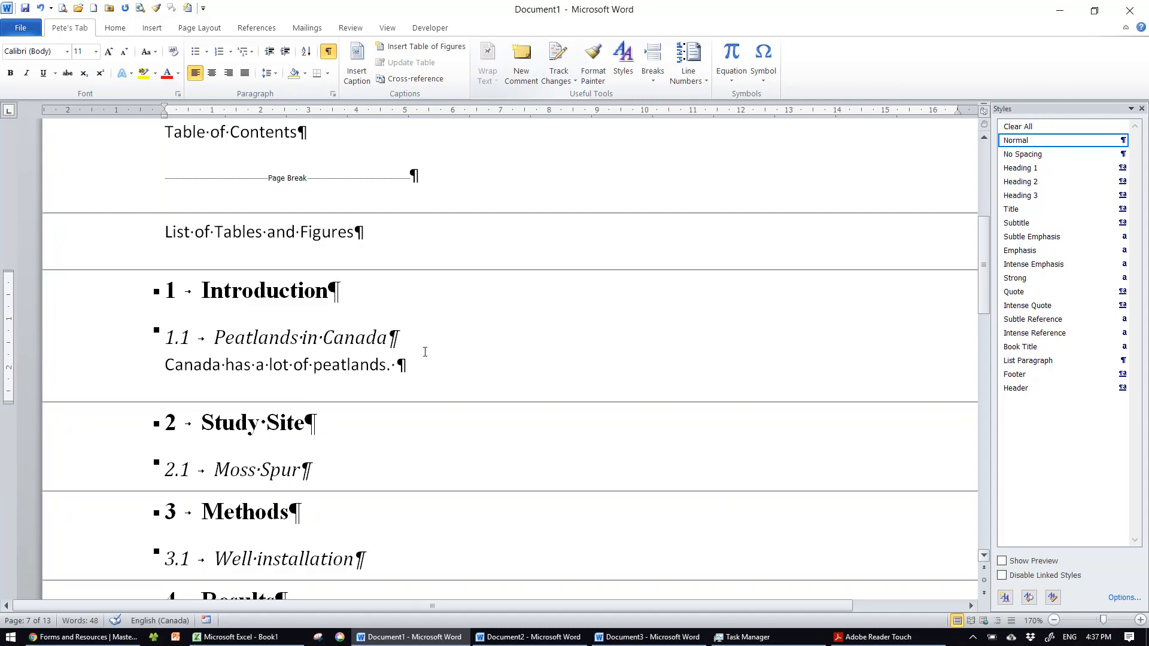
Modify the Normal style to Times New Roman, 12 pt, with double line spacing.
left_click_drag(165, 365, 368, 364)
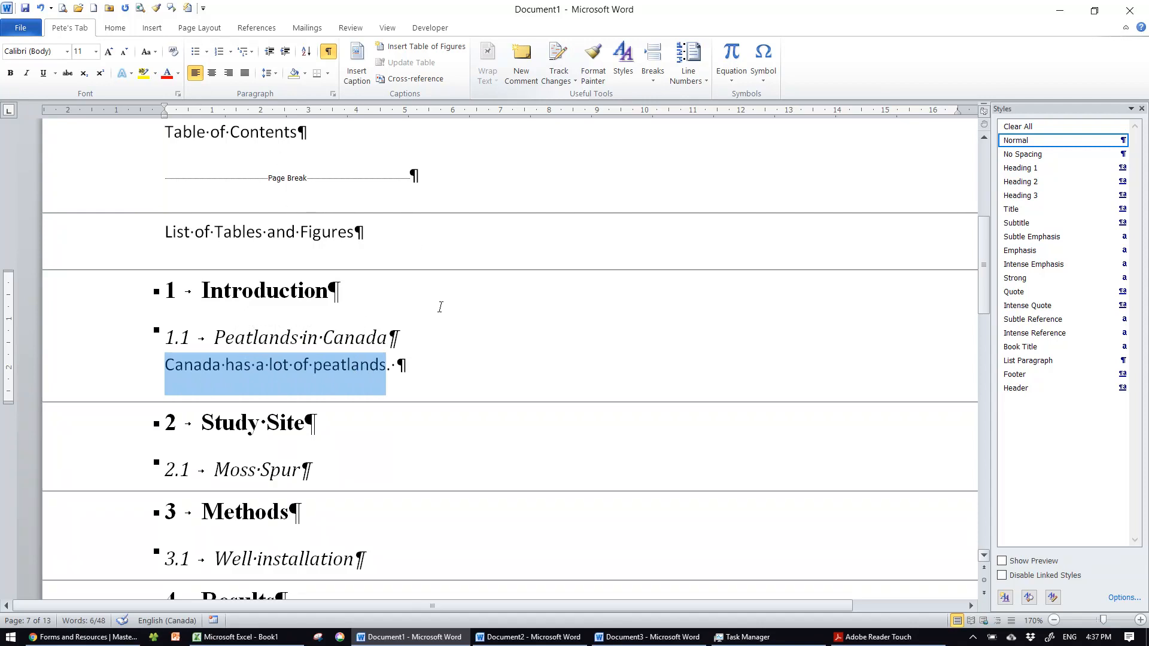
left_click(331, 367)
left_click_drag(215, 371, 292, 371)
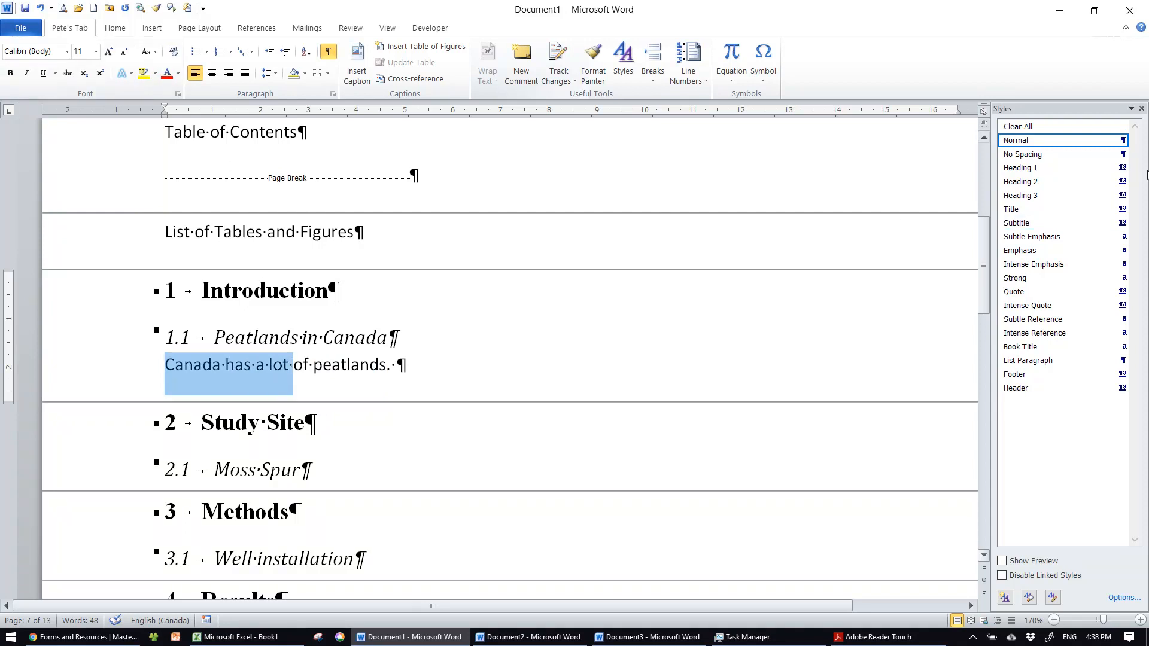
left_click(1123, 142)
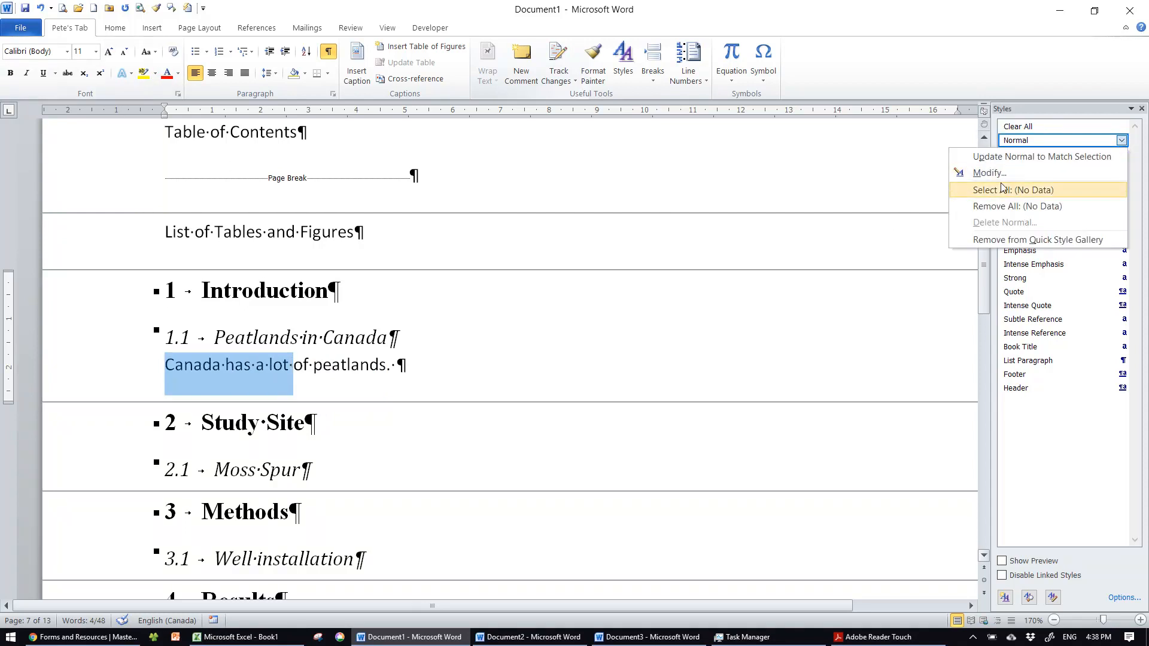
left_click(961, 174)
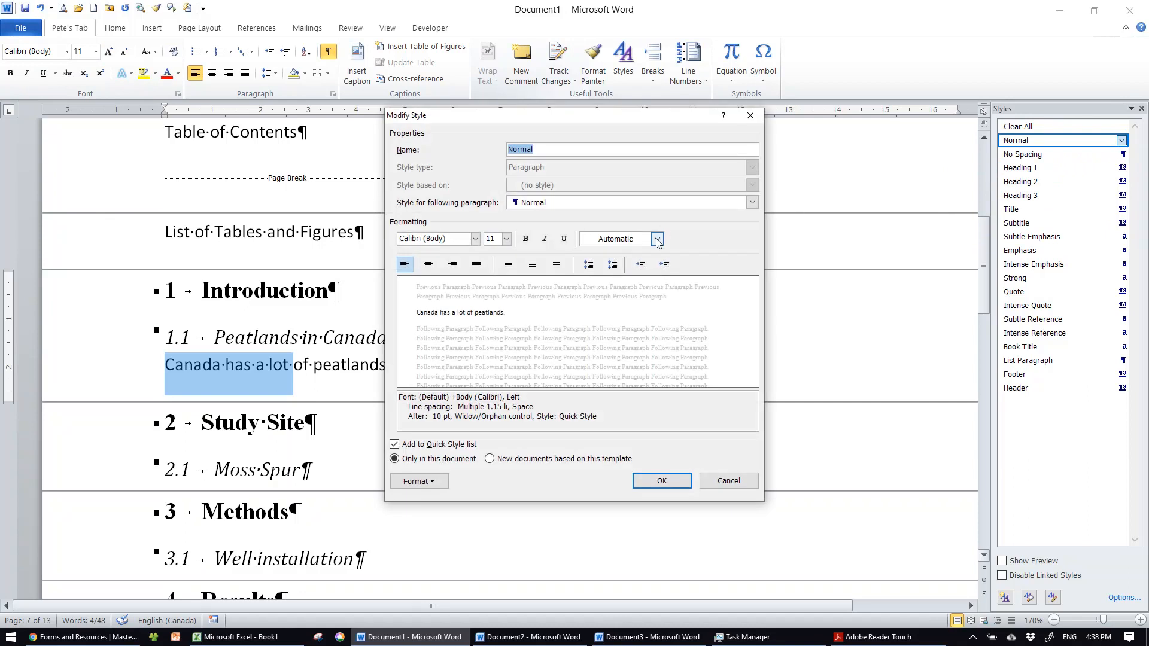
left_click(556, 264)
left_click(476, 239)
key("Down")
key("Return")
left_click(507, 240)
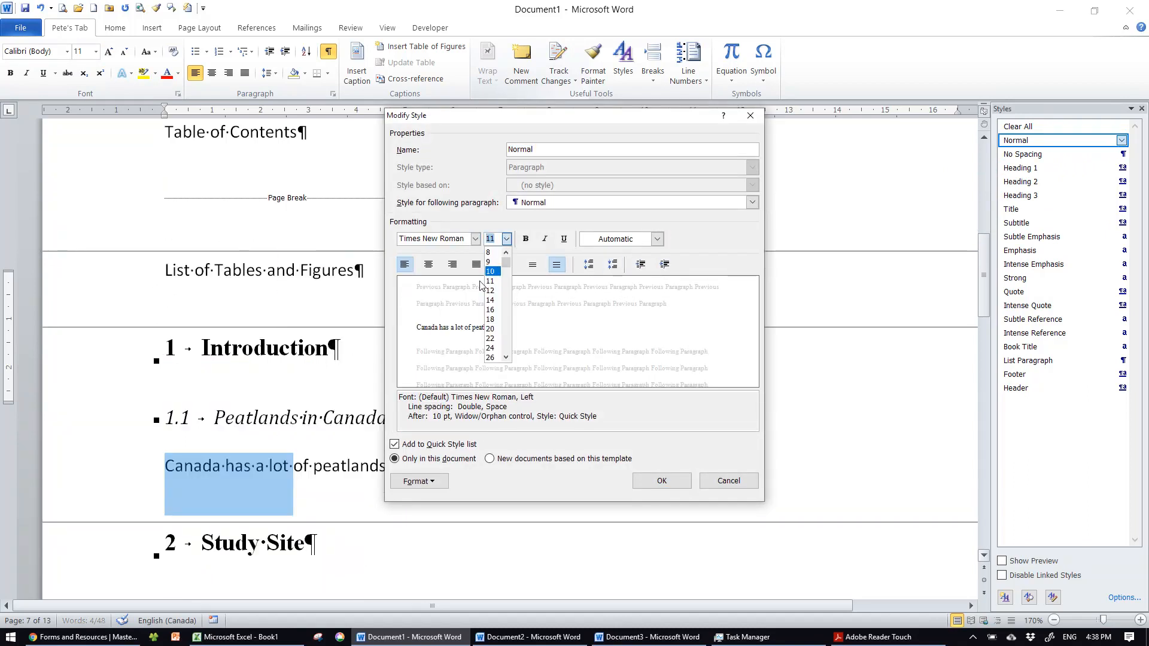
left_click(494, 299)
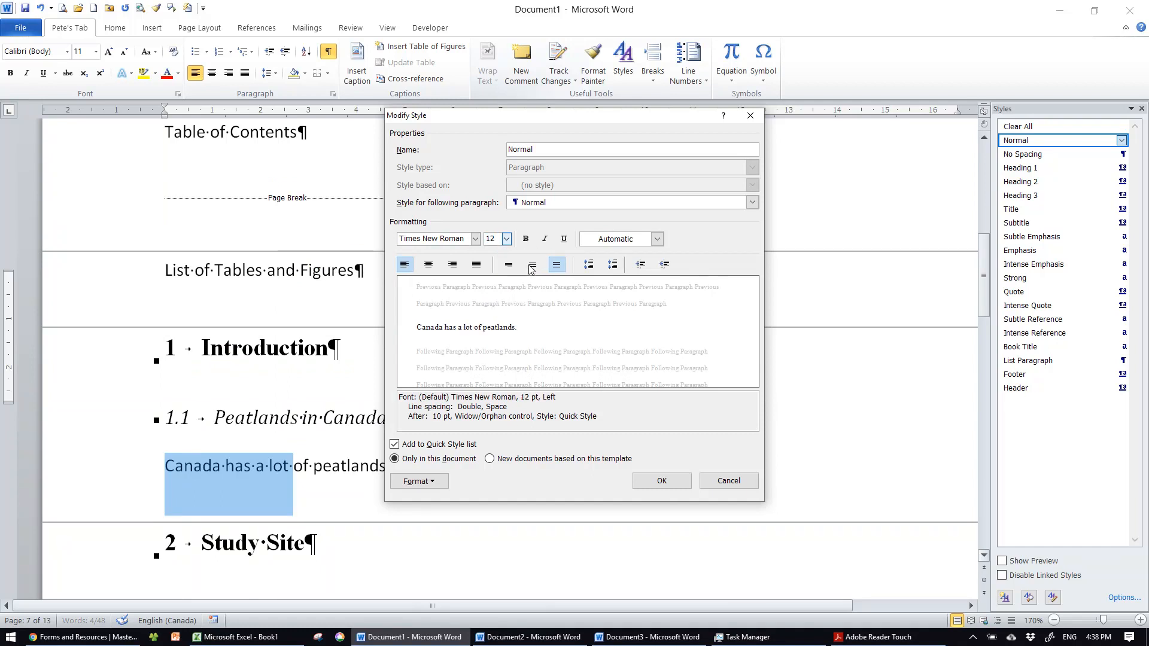
left_click(659, 481)
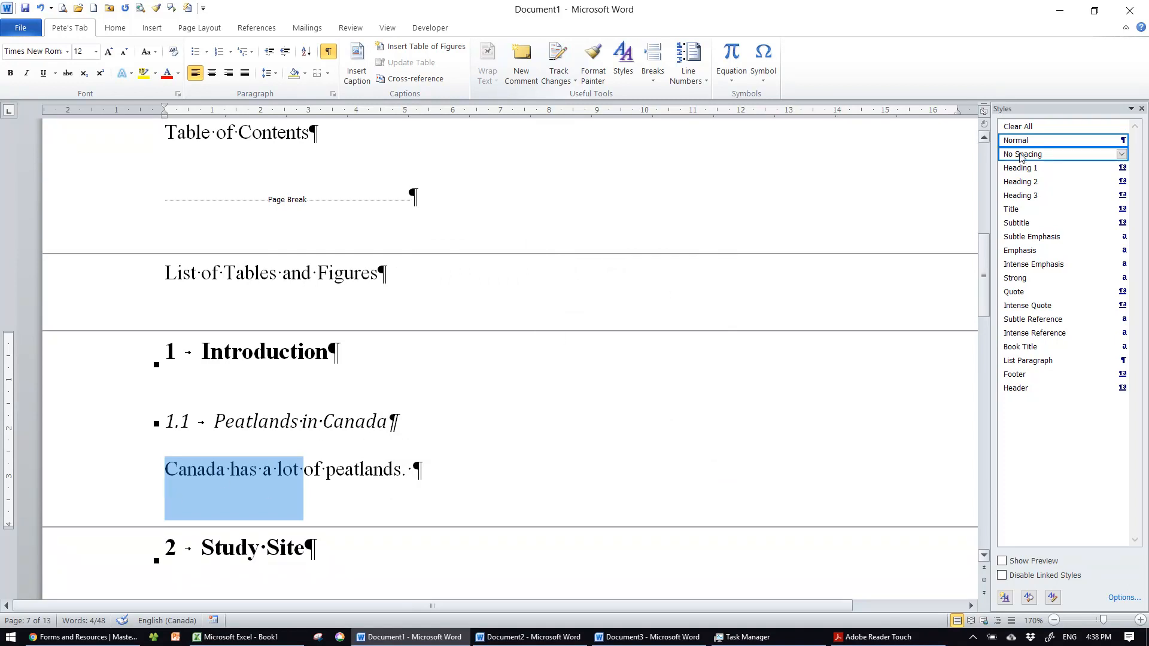
Try a first-line indent in the Normal style's paragraph format and set the special indentation back to none.
left_click(1121, 141)
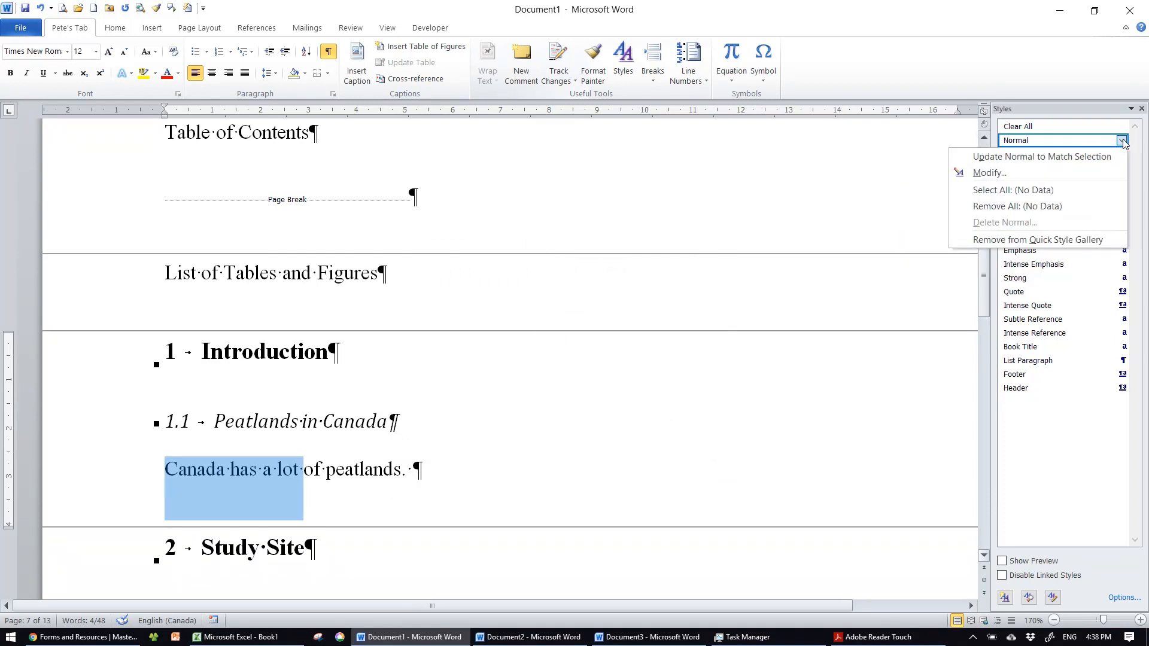
left_click(1015, 172)
left_click(420, 480)
left_click(393, 353)
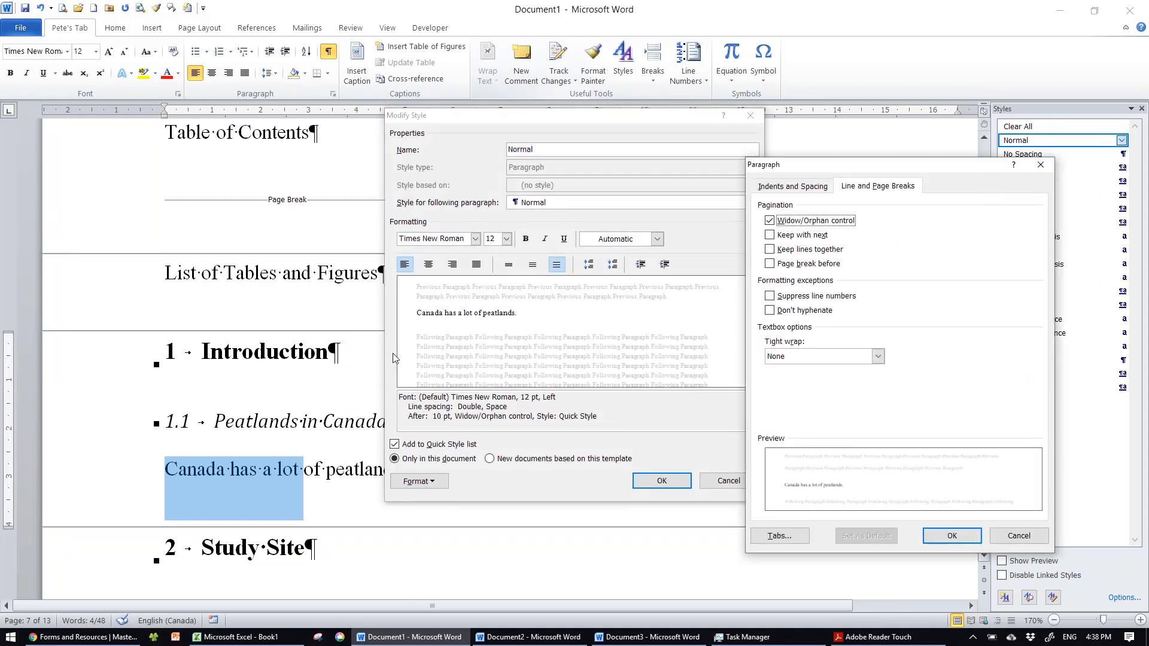
left_click(804, 187)
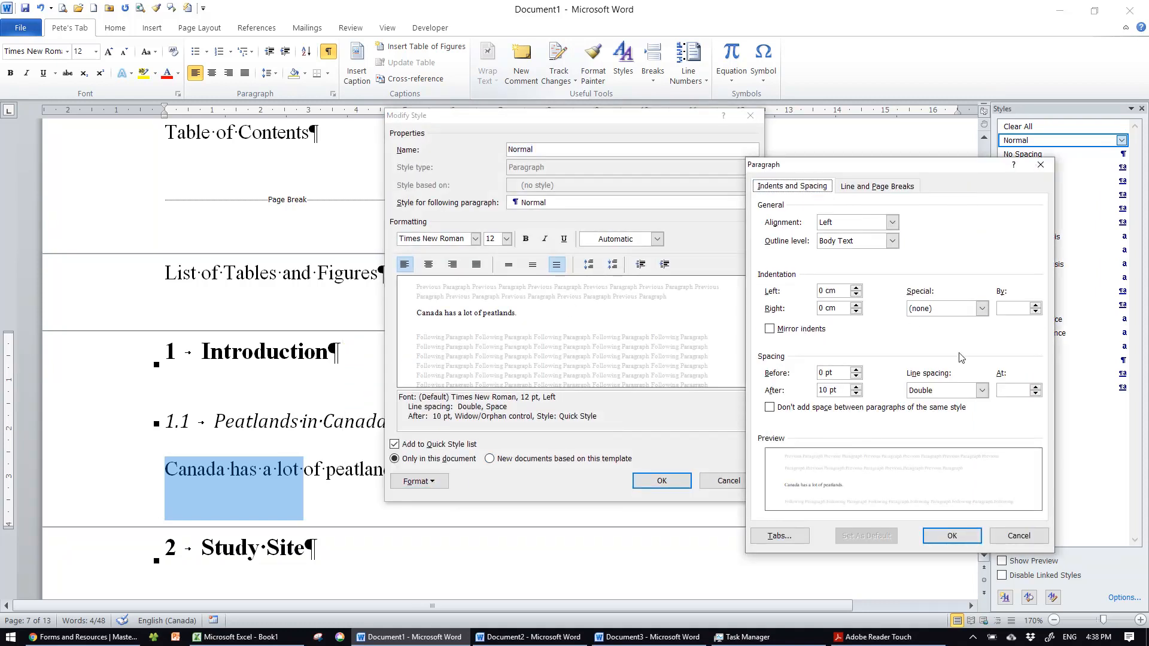
left_click(939, 308)
left_click(935, 328)
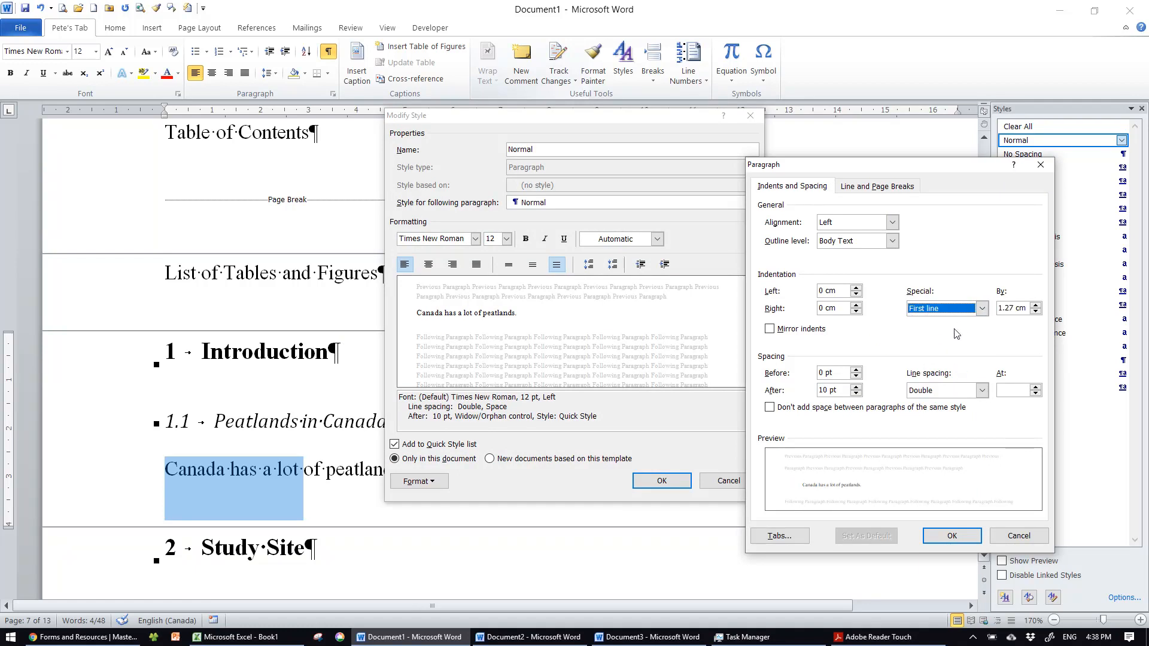
left_click(930, 309)
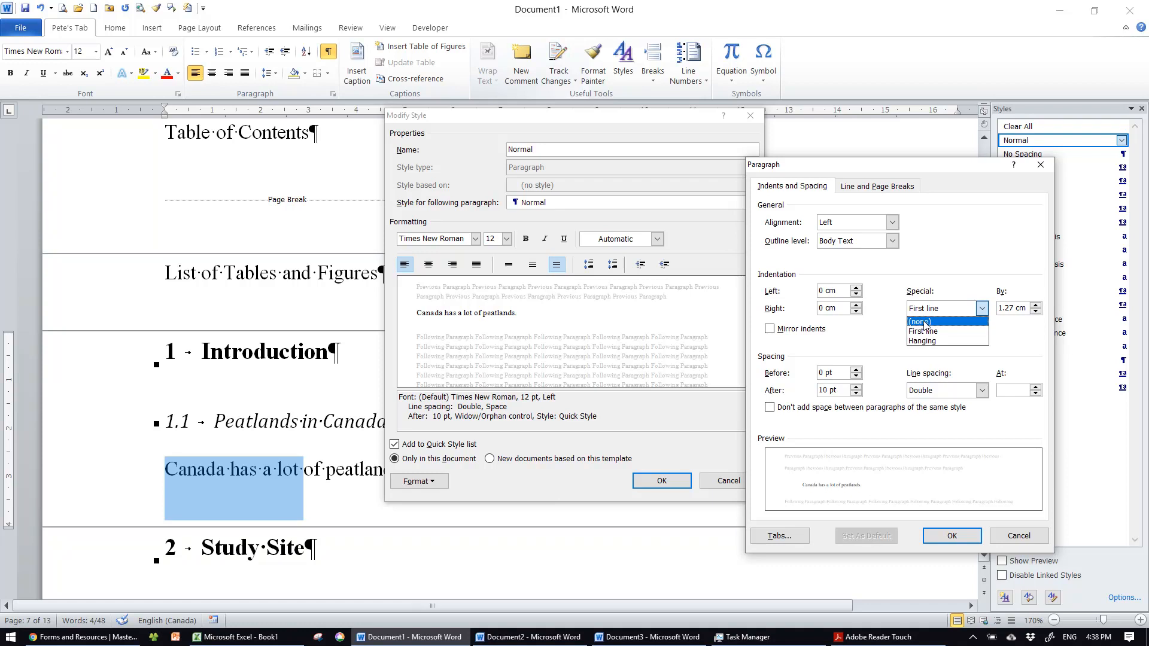
left_click(926, 322)
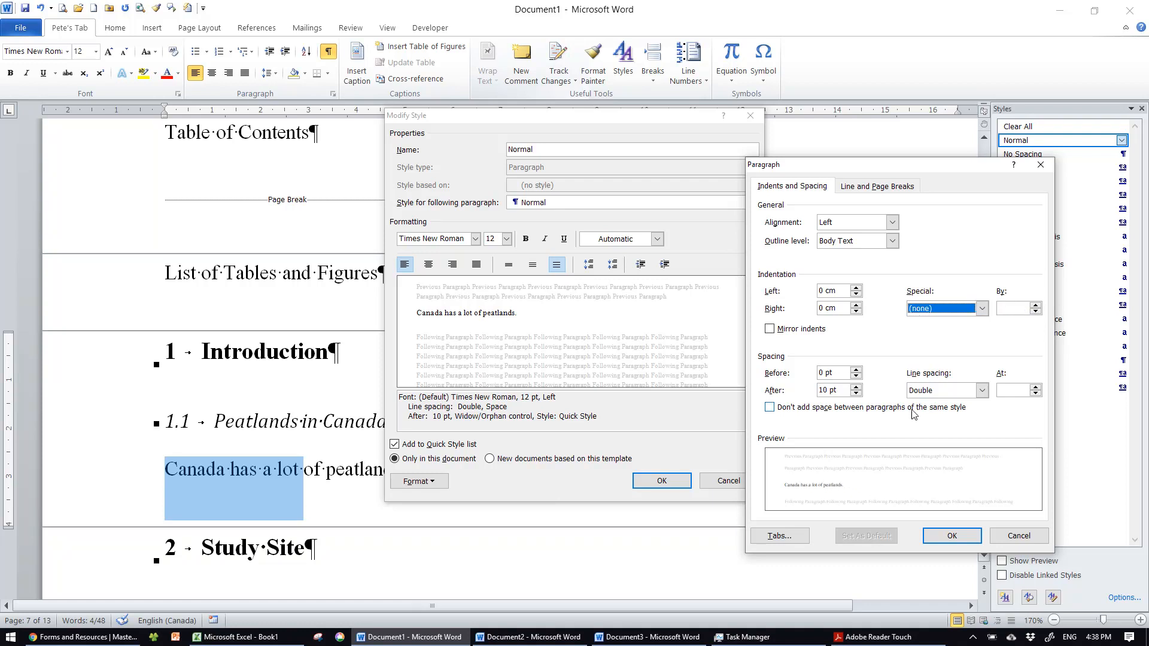
left_click(943, 539)
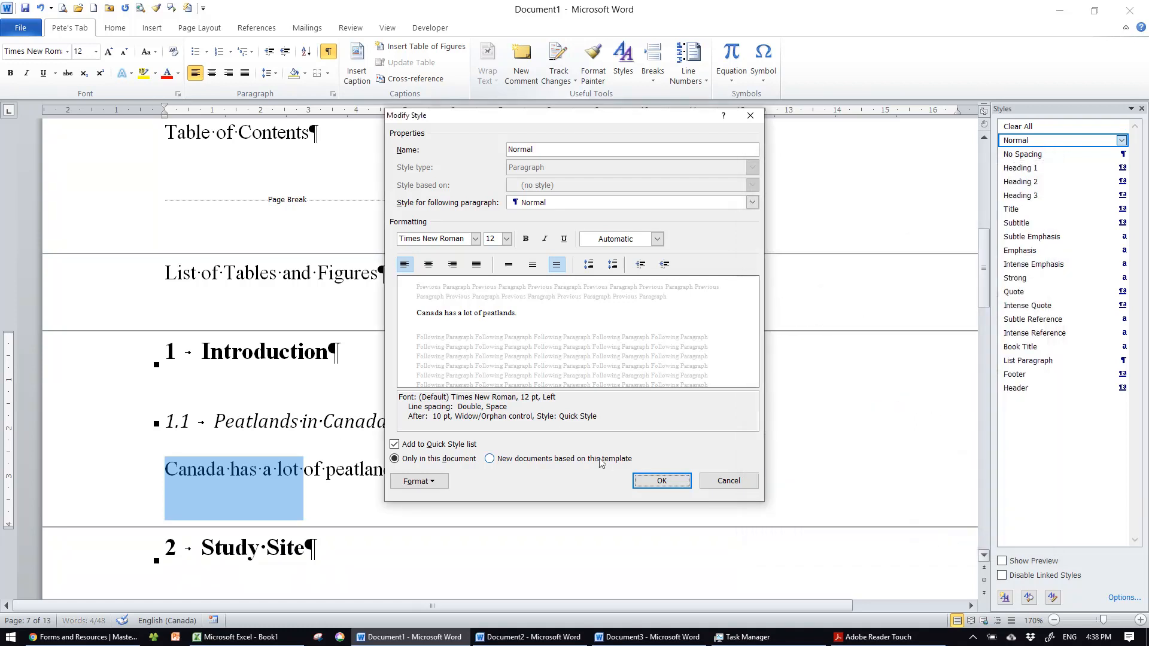
left_click(662, 485)
Try the Heading 3 style on a temporary "Level 3" line below the Peatlands in Canada heading, and delete the line.
left_click(369, 475)
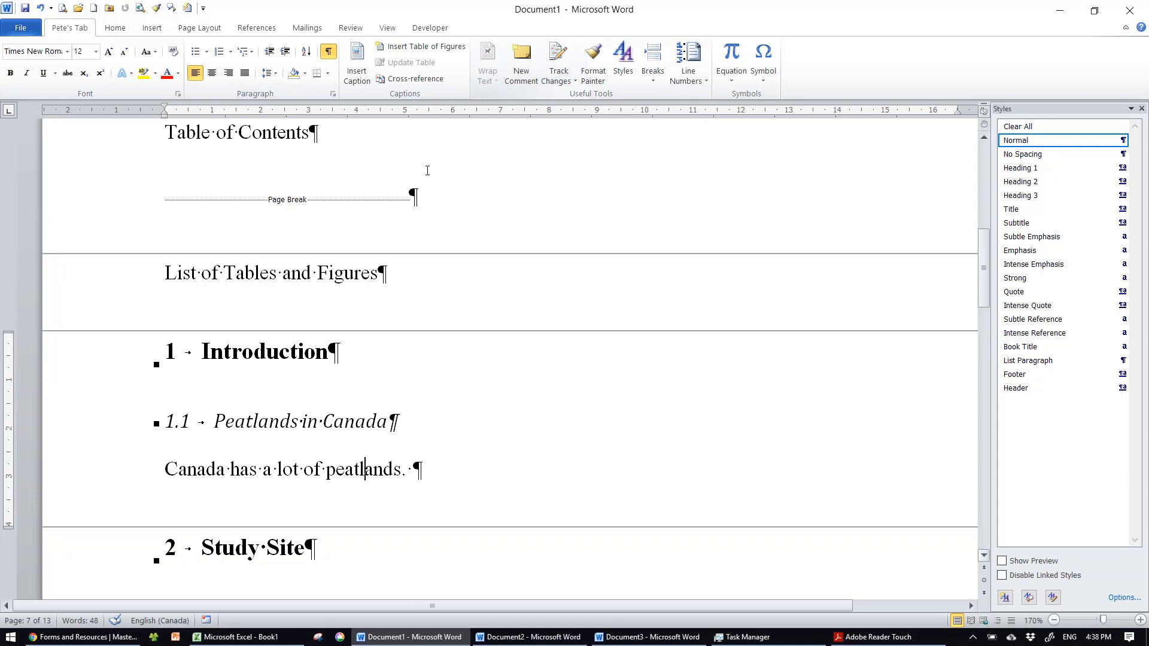
left_click(405, 433)
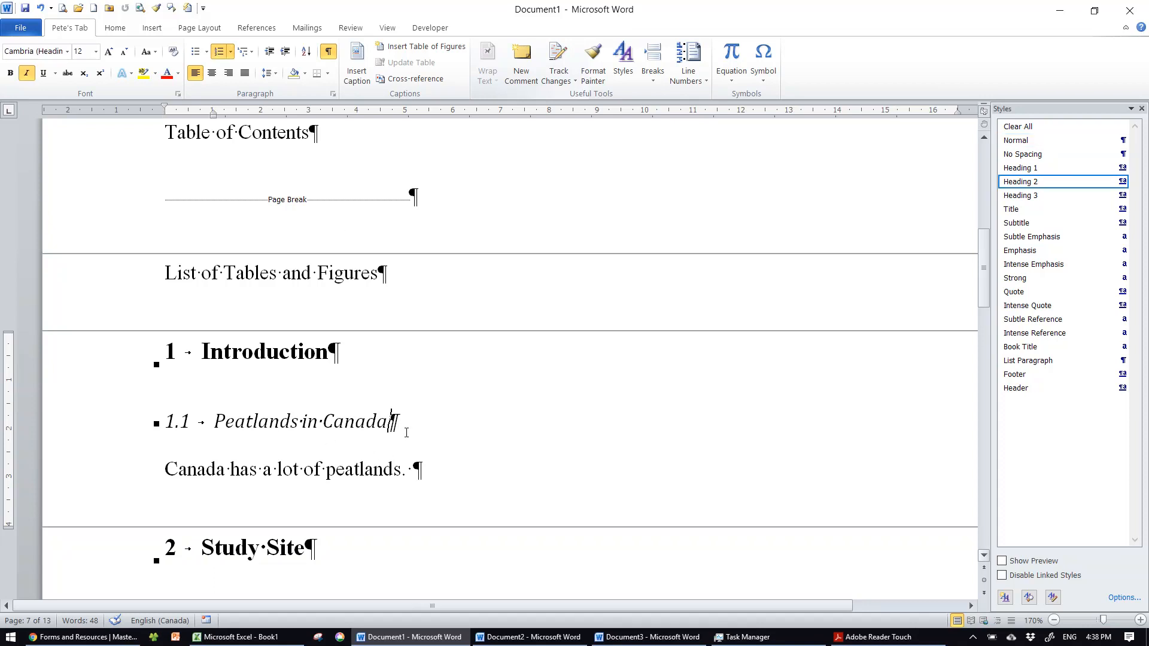
key("Return")
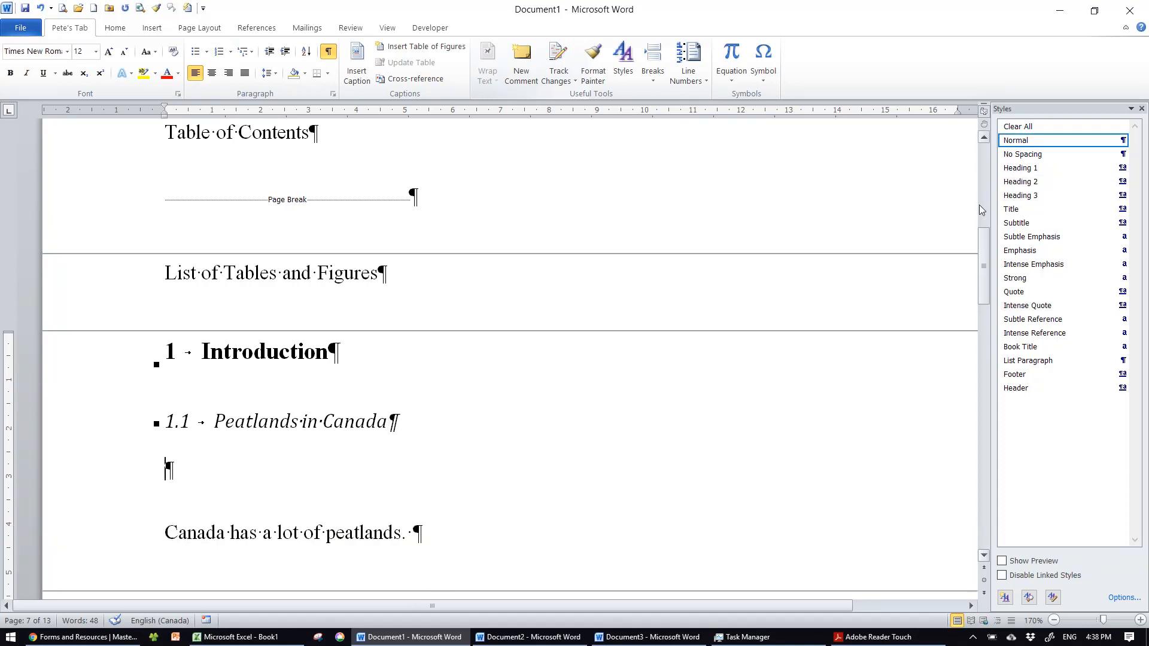
type("Level 3")
left_click(111, 479)
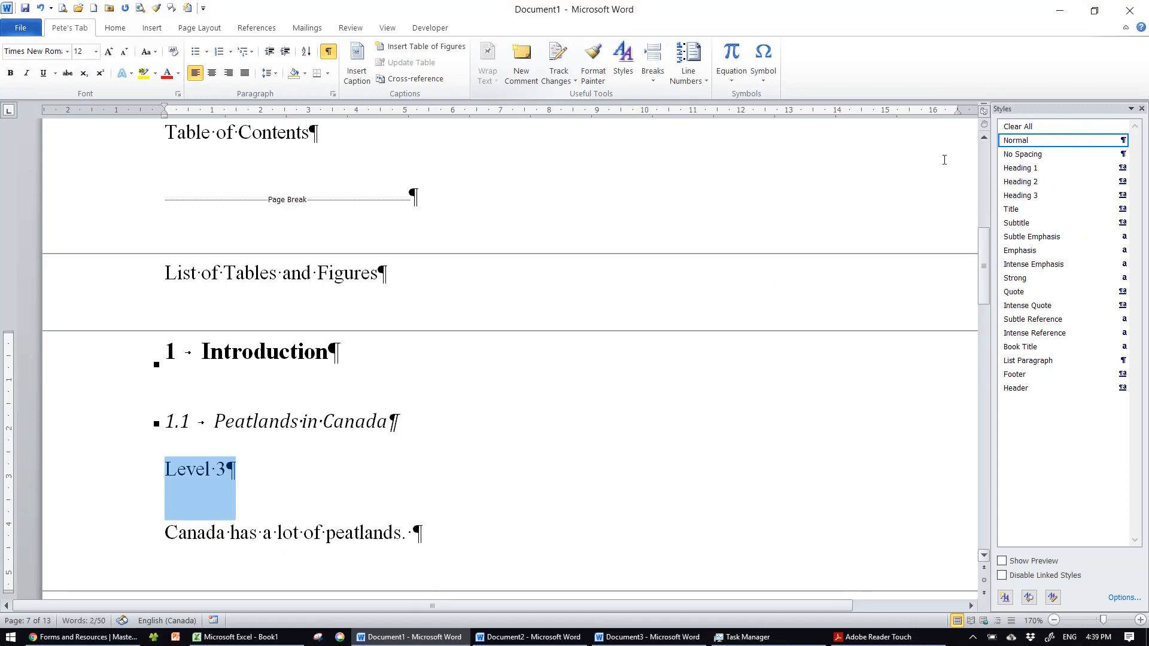
left_click(1033, 199)
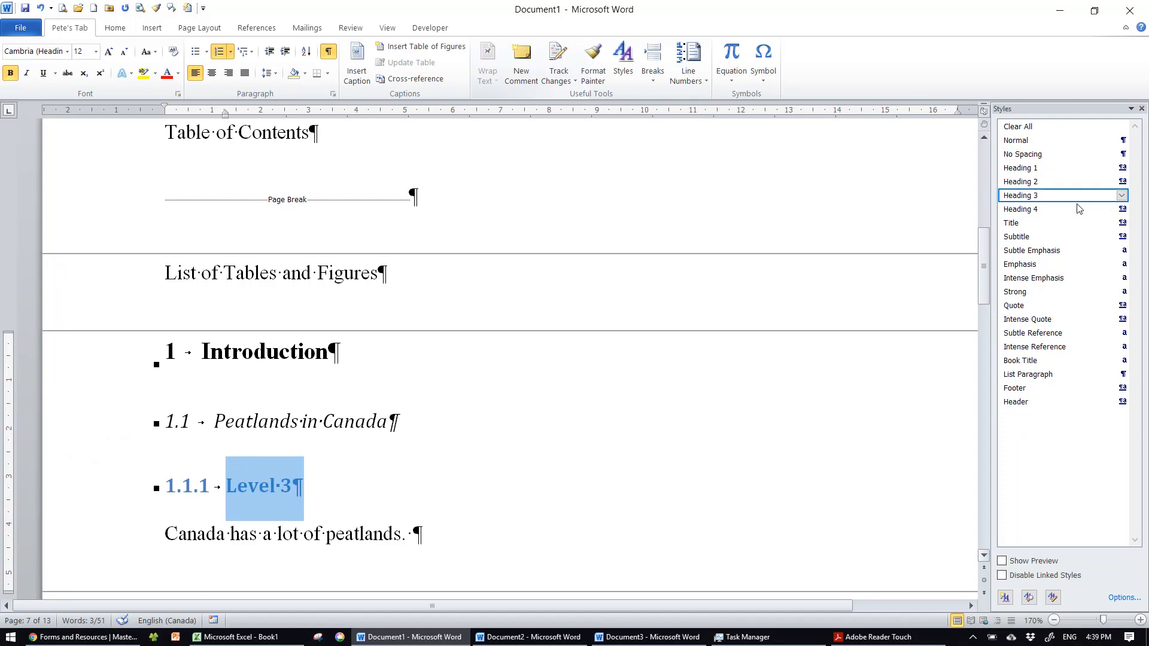
key("Delete")
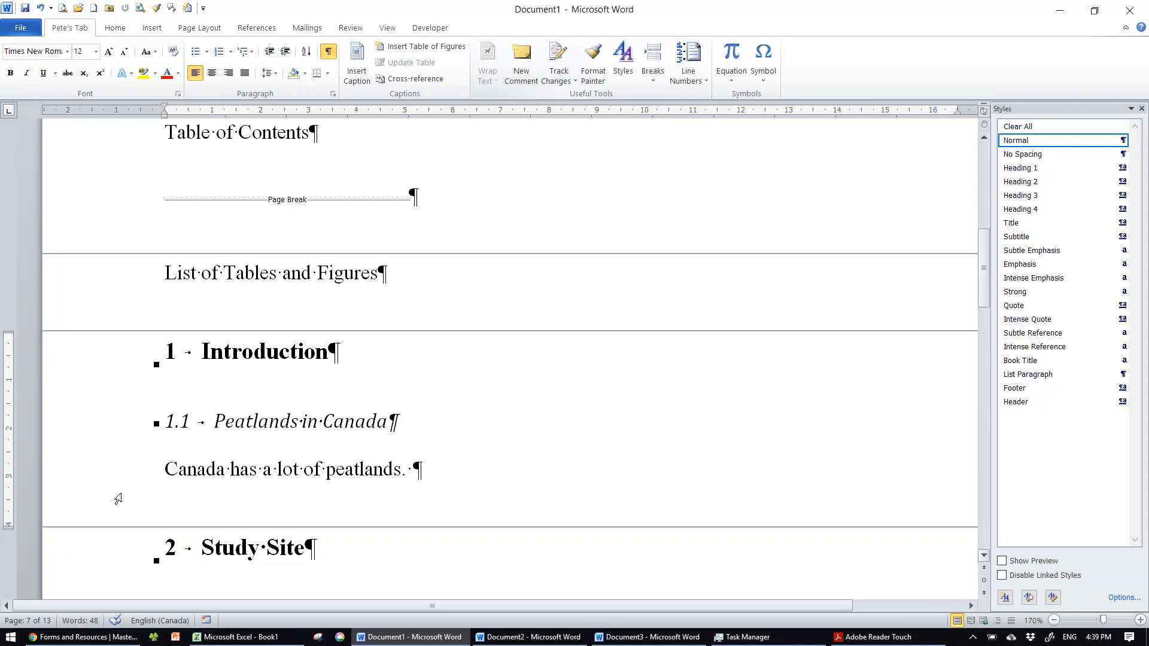
Add the body text "The weather was warmer than normal for the study year" below the Weather heading.
scroll(123, 488, "down", 3)
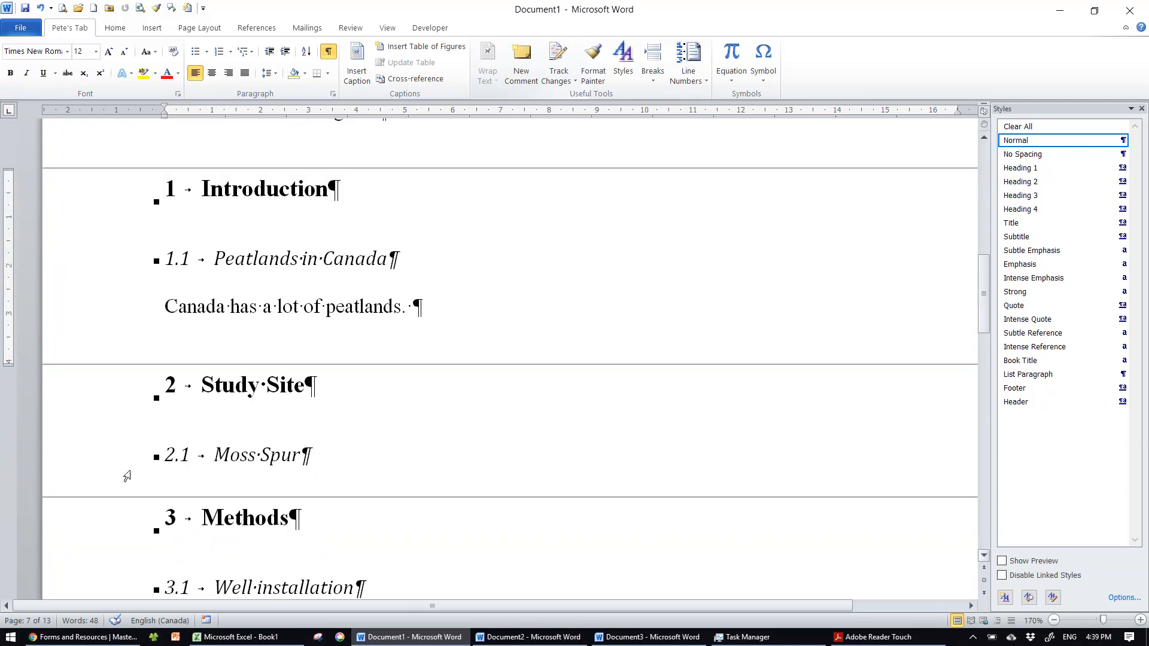
scroll(128, 475, "down", 3)
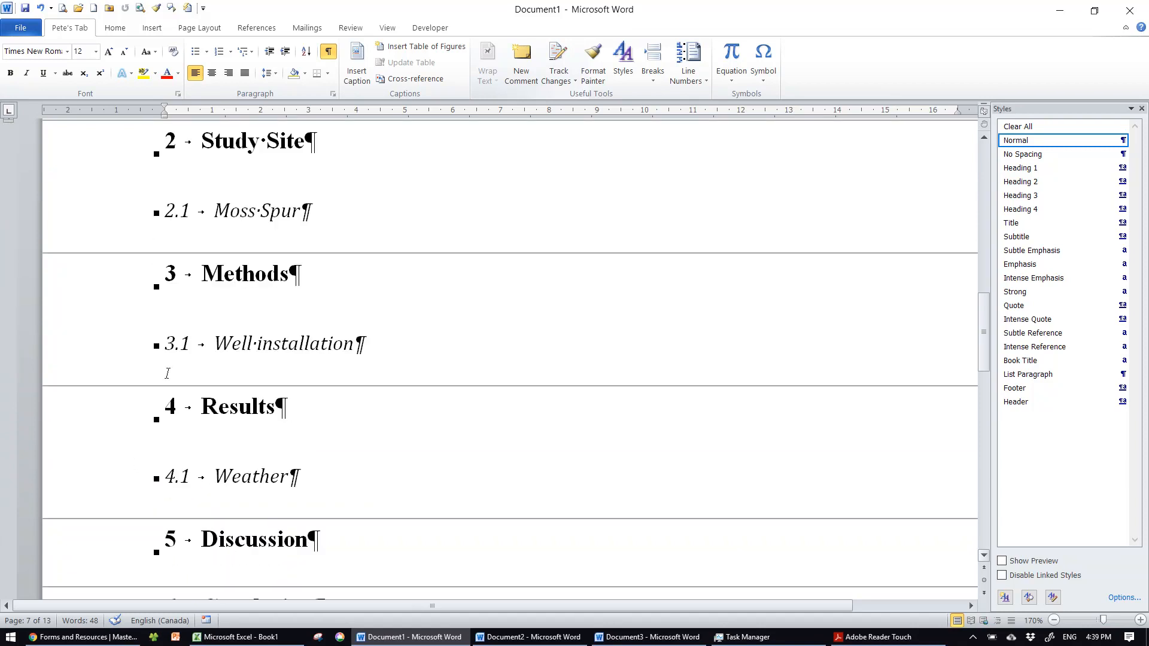
scroll(168, 373, "down", 3)
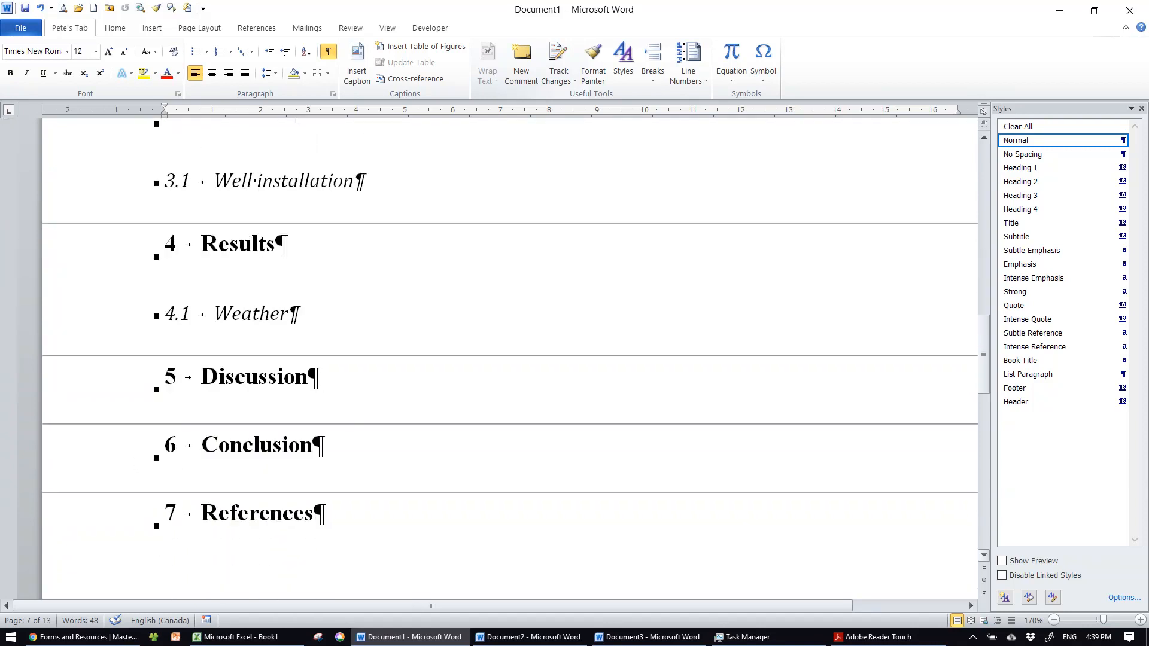
left_click(304, 307)
key("Return")
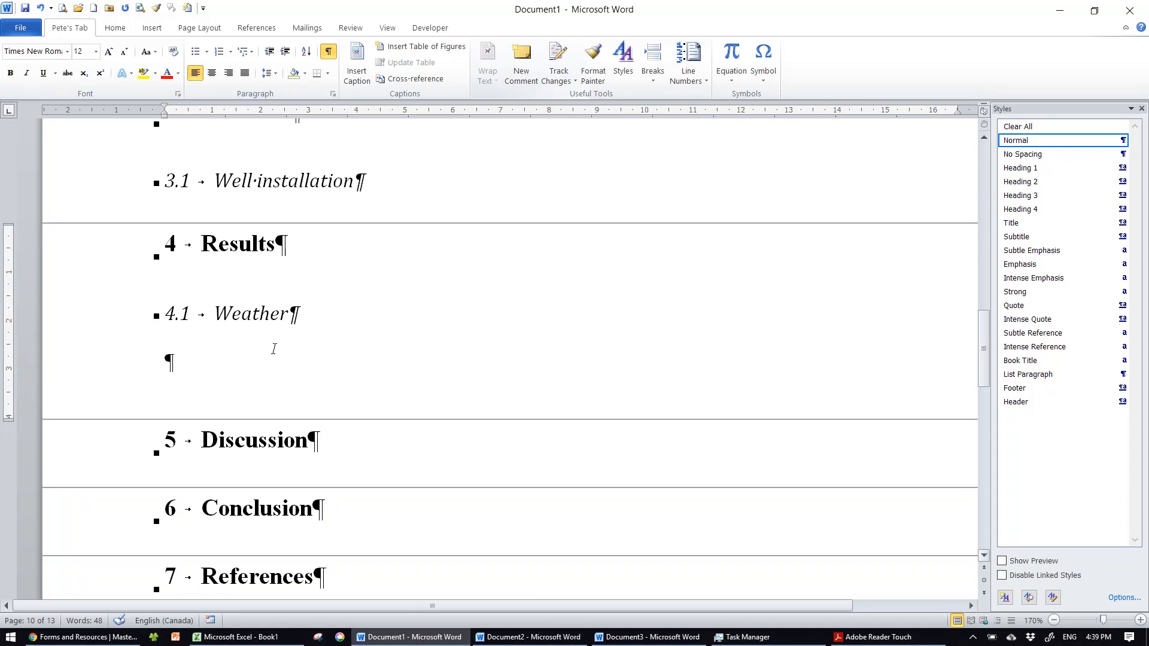
type("The weeat")
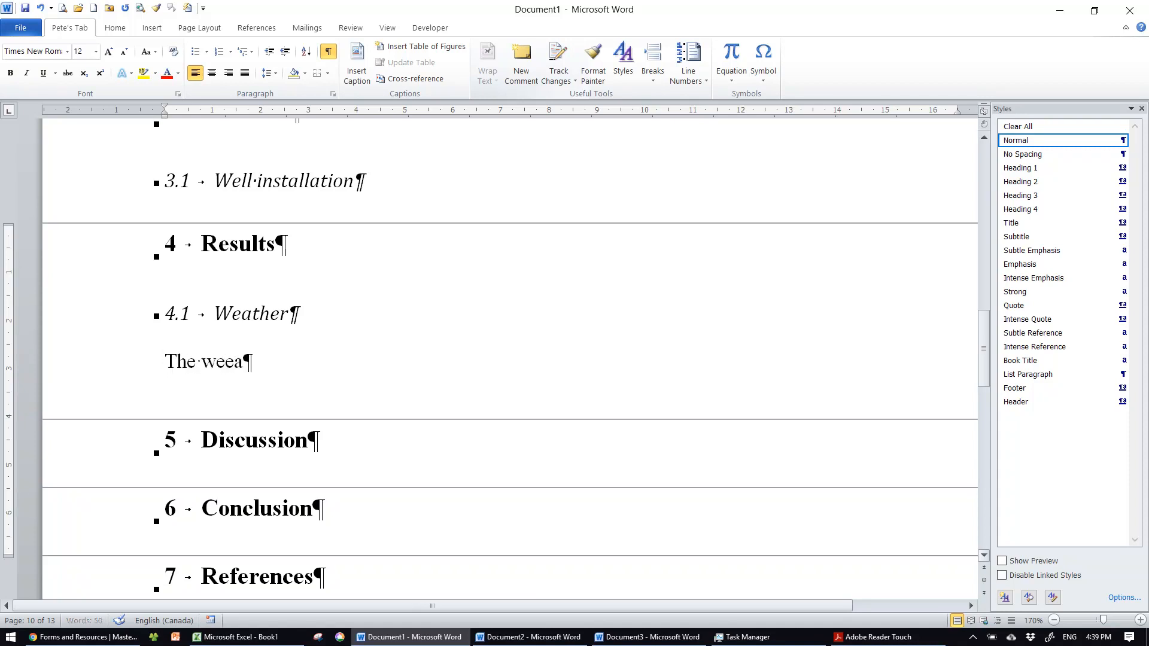
key("BackSpace")
key("BackSpace")
key("BackSpace")
type("ather was warmer th")
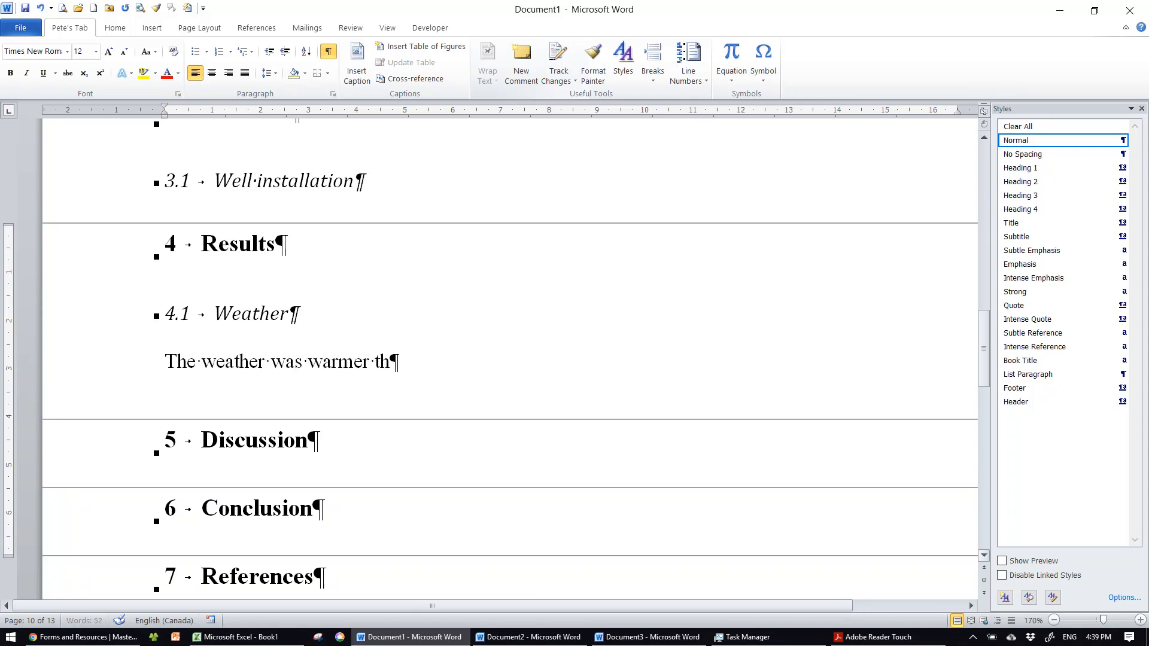
type("an nornmal for")
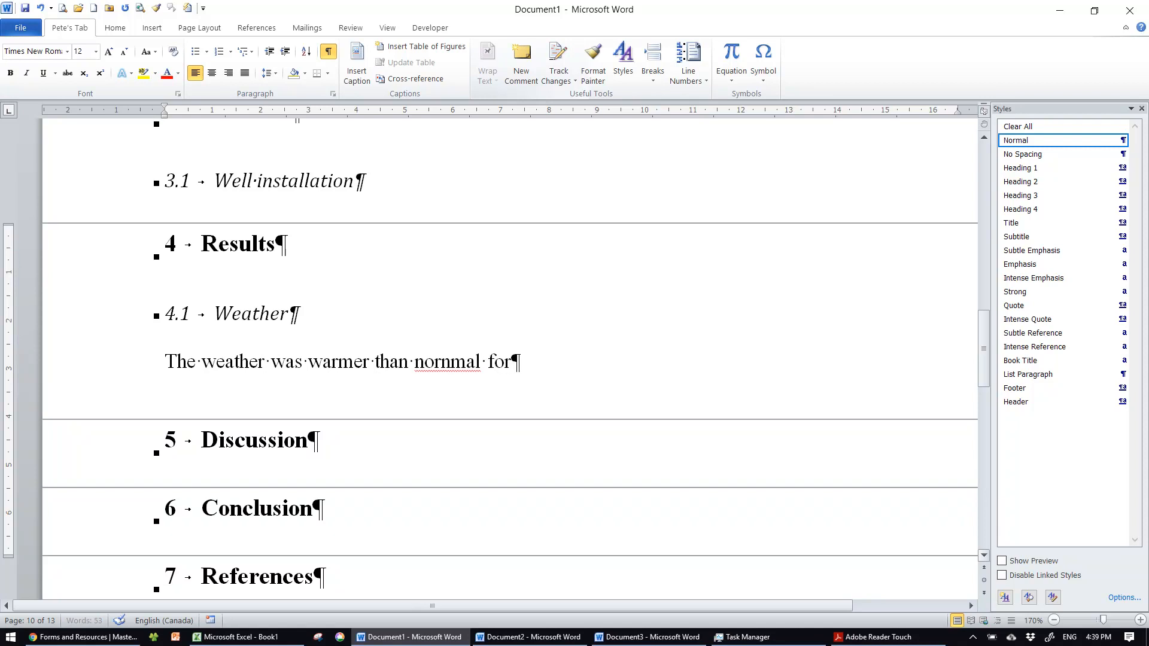
type(" the study year")
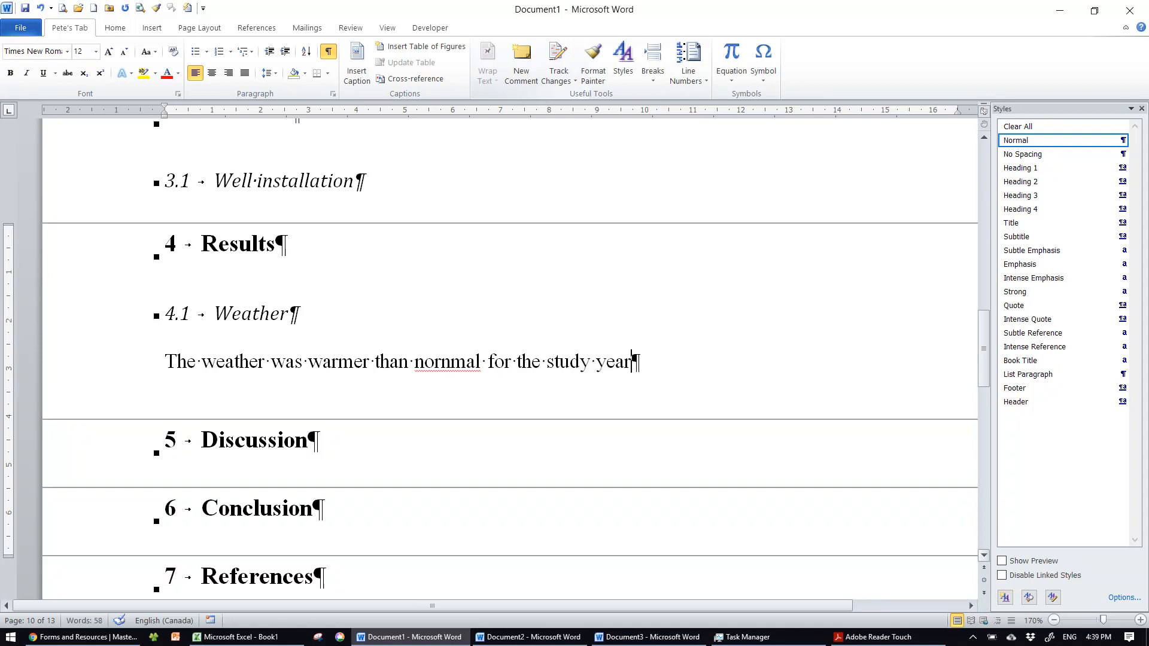
left_click(441, 377)
key("BackSpace")
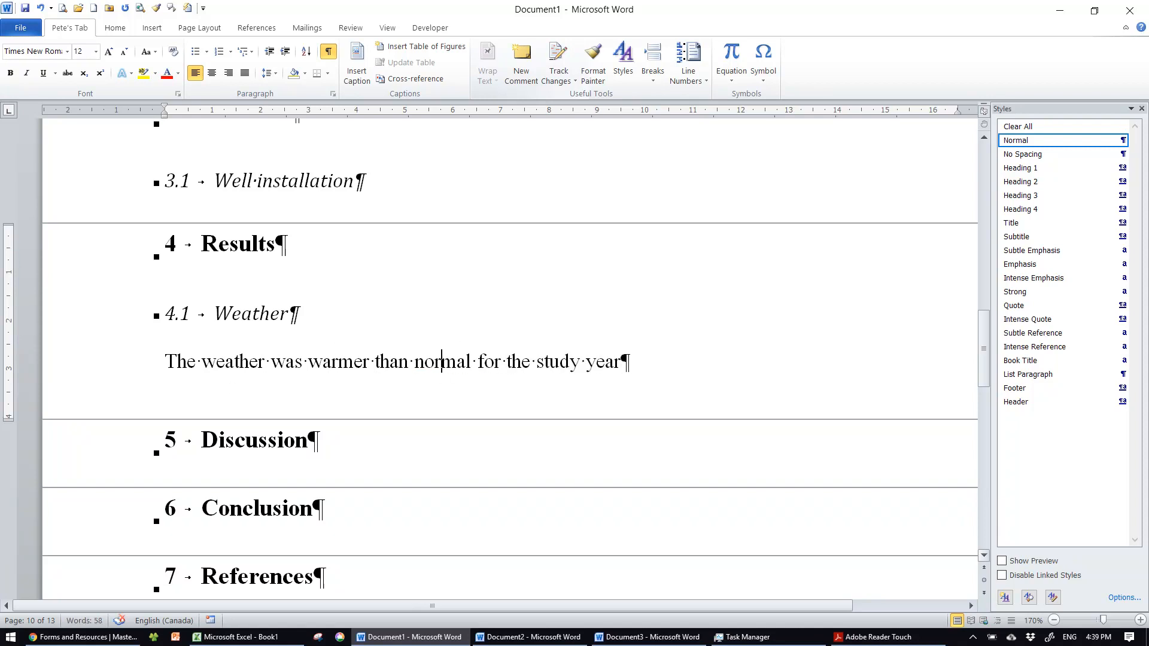
Append the figure reference "(Figure 1)" to the end of the sentence about the weather.
left_click(625, 359)
type("(Figure 1")
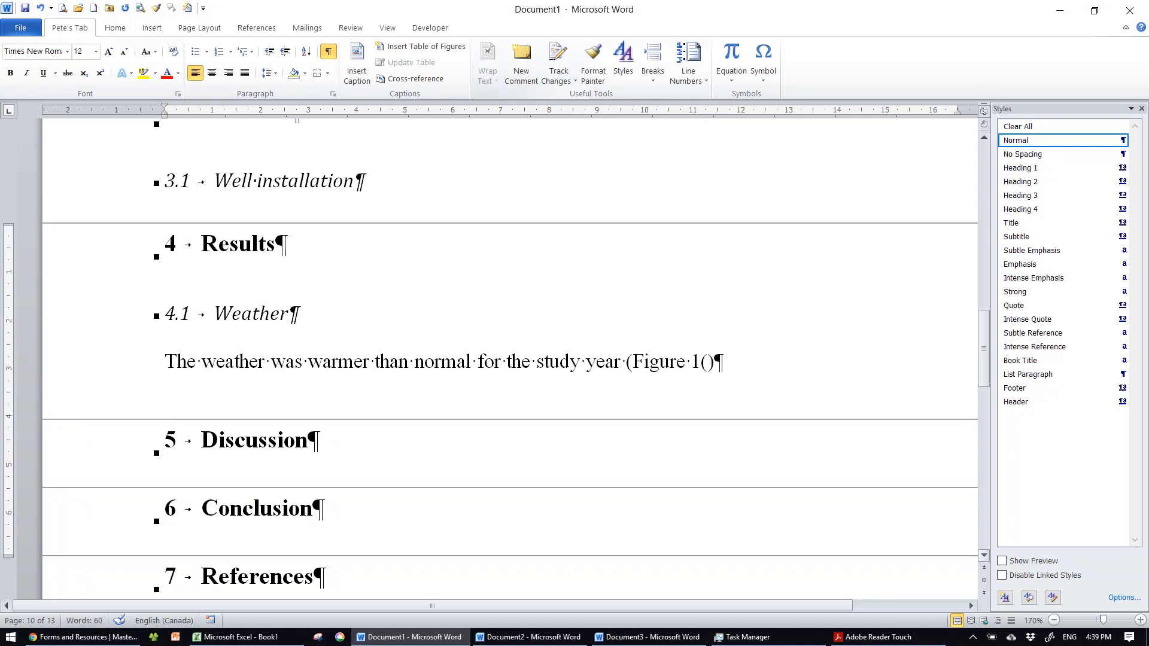
type(")")
left_click_drag(708, 363, 687, 364)
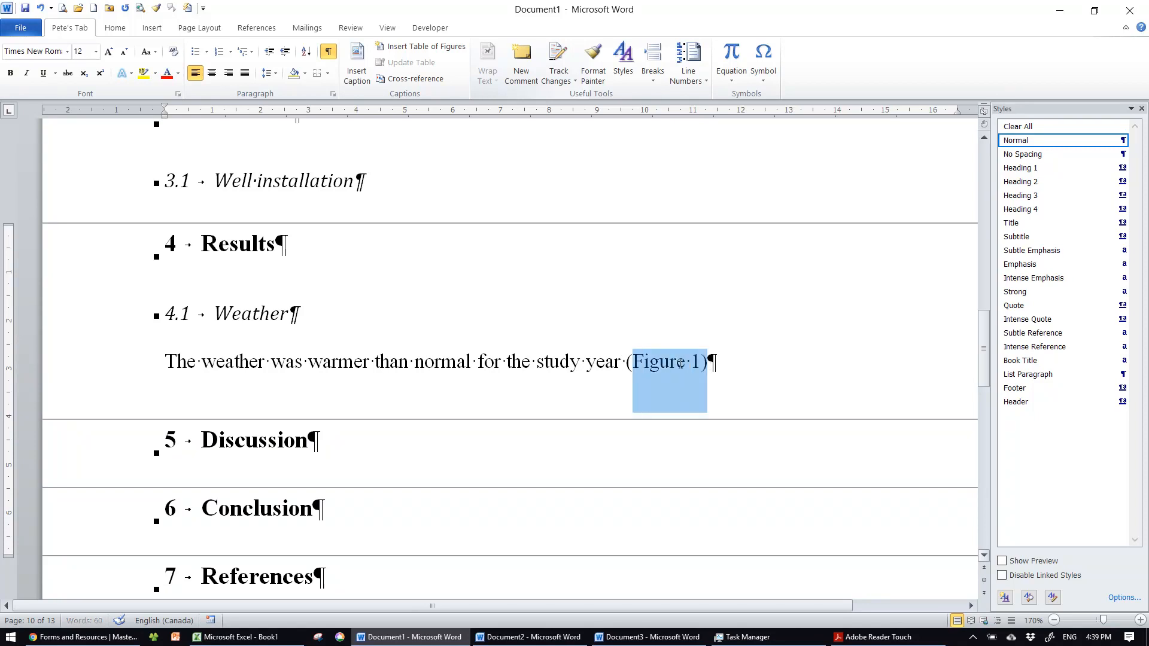
left_click(552, 390)
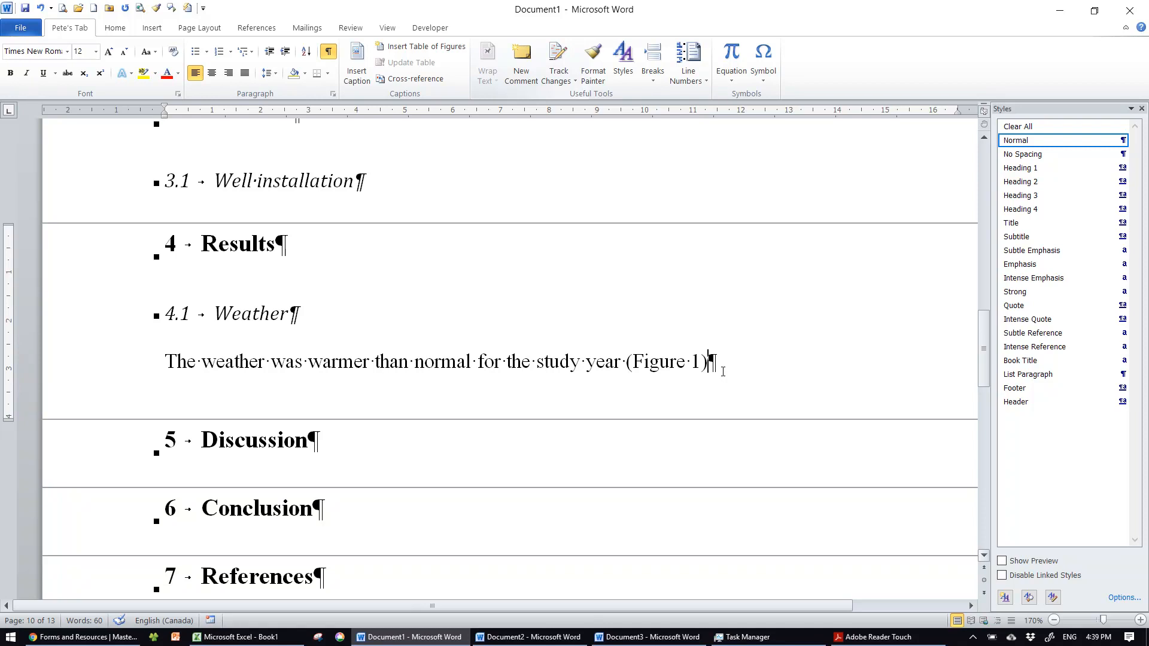
Copy the scatter chart from the Excel workbook Book1 and paste it as a picture in a new paragraph below the weather sentence in Word.
key("Return")
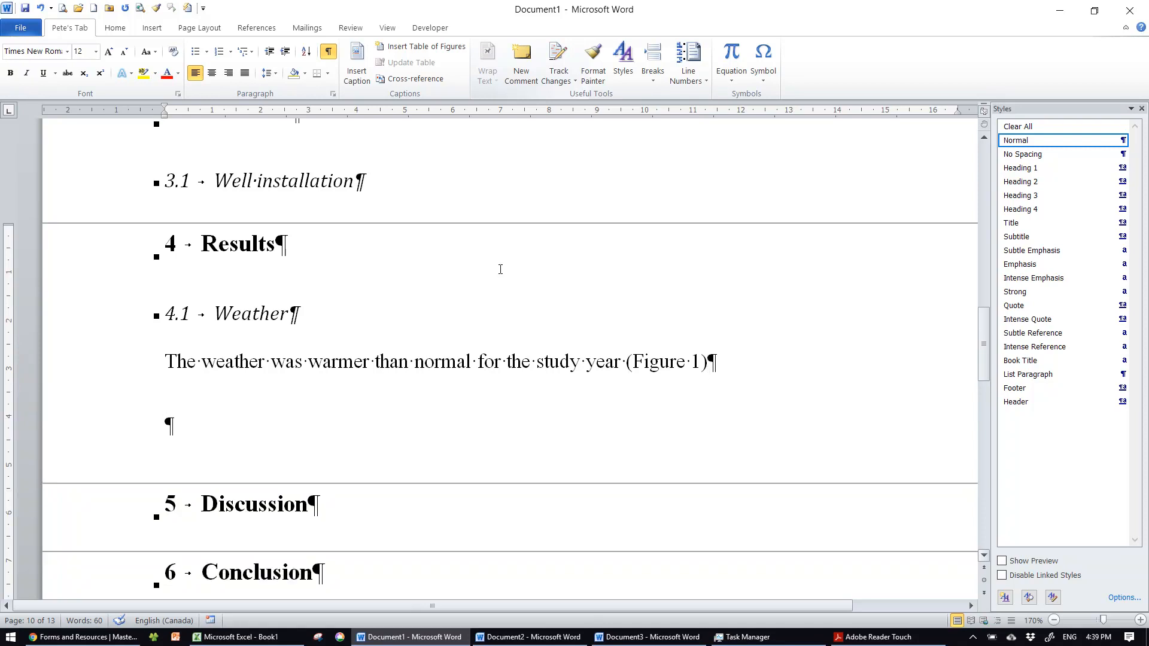
left_click(280, 638)
left_click(587, 195)
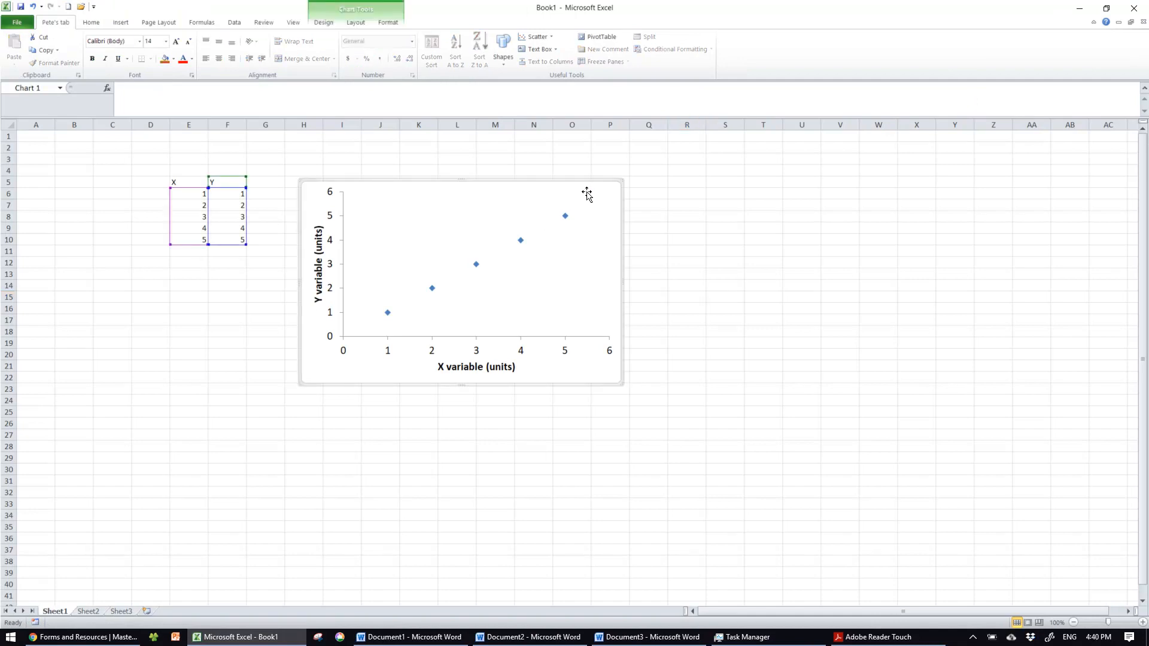
key("ctrl+c")
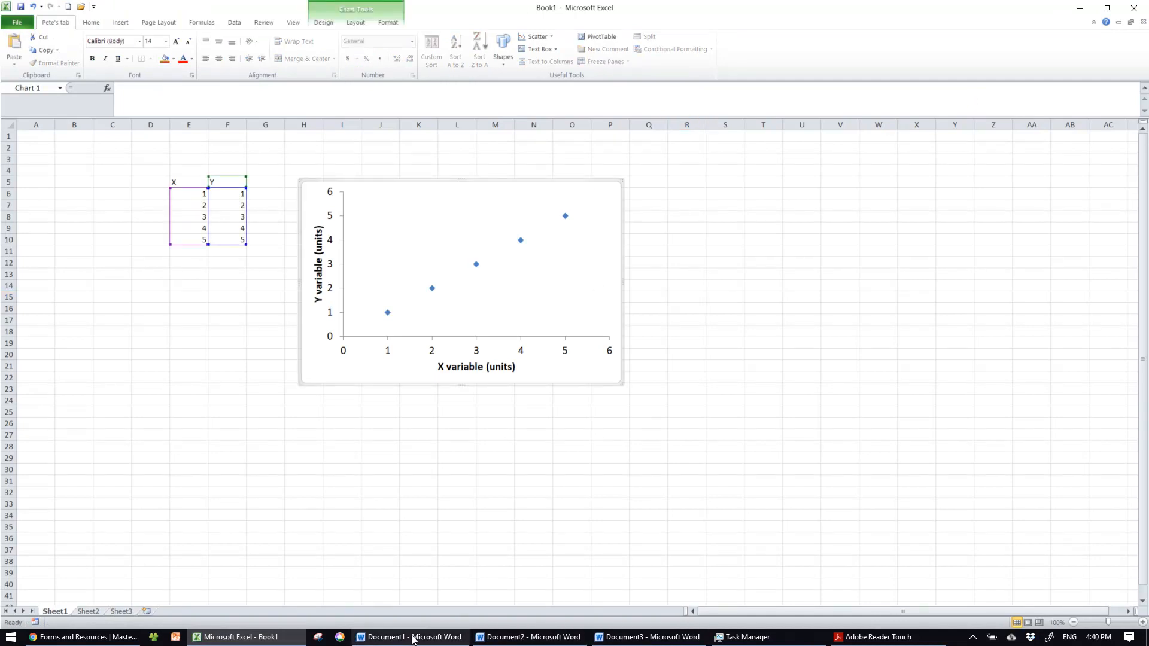
left_click(431, 638)
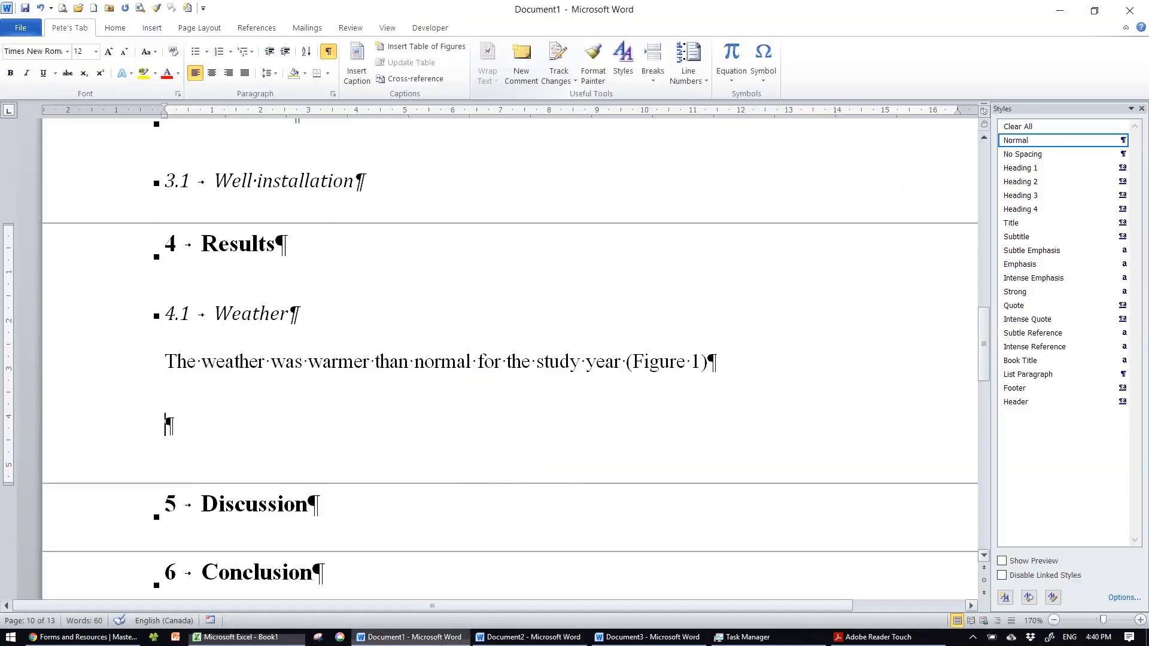
right_click(222, 429)
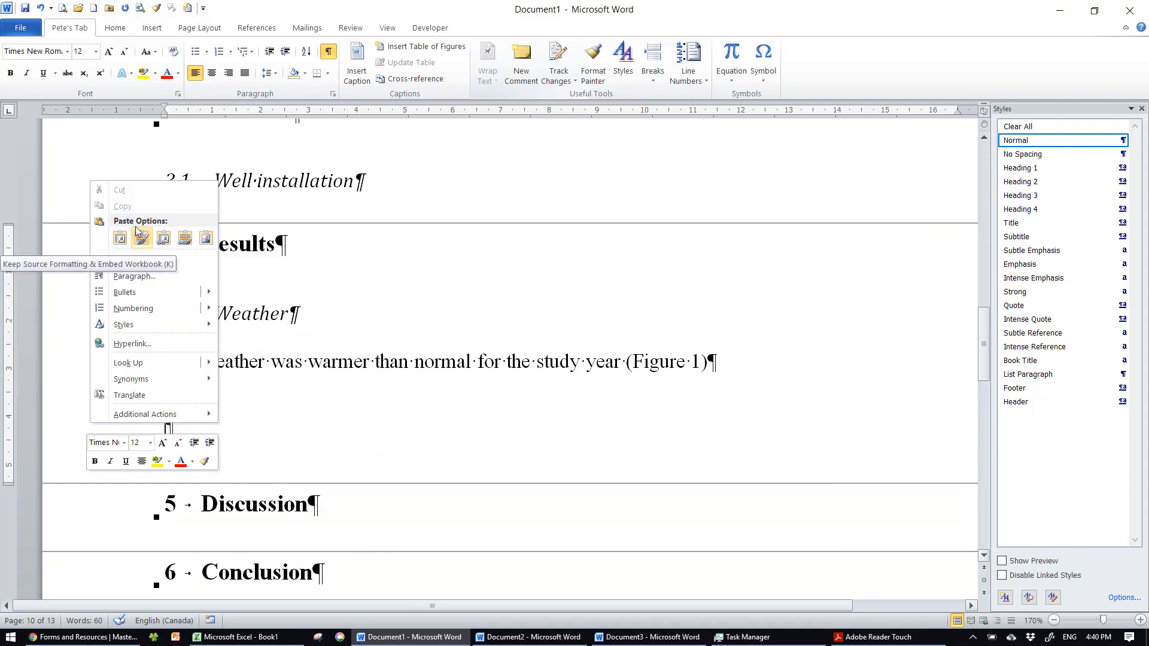
left_click(205, 238)
scroll(419, 386, "down", 3)
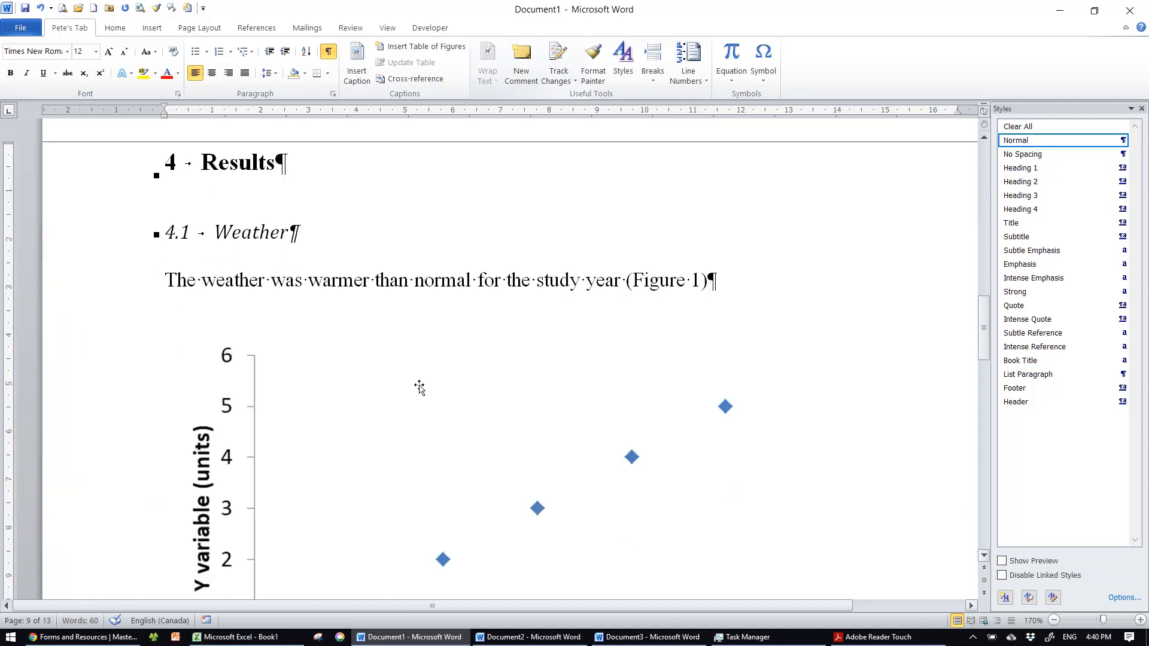
scroll(419, 386, "down", 2)
Insert a Figure caption below the chart picture, with 1, 2, 3 numbering that includes the Heading 1 chapter number and a hyphen separator.
left_click(404, 369)
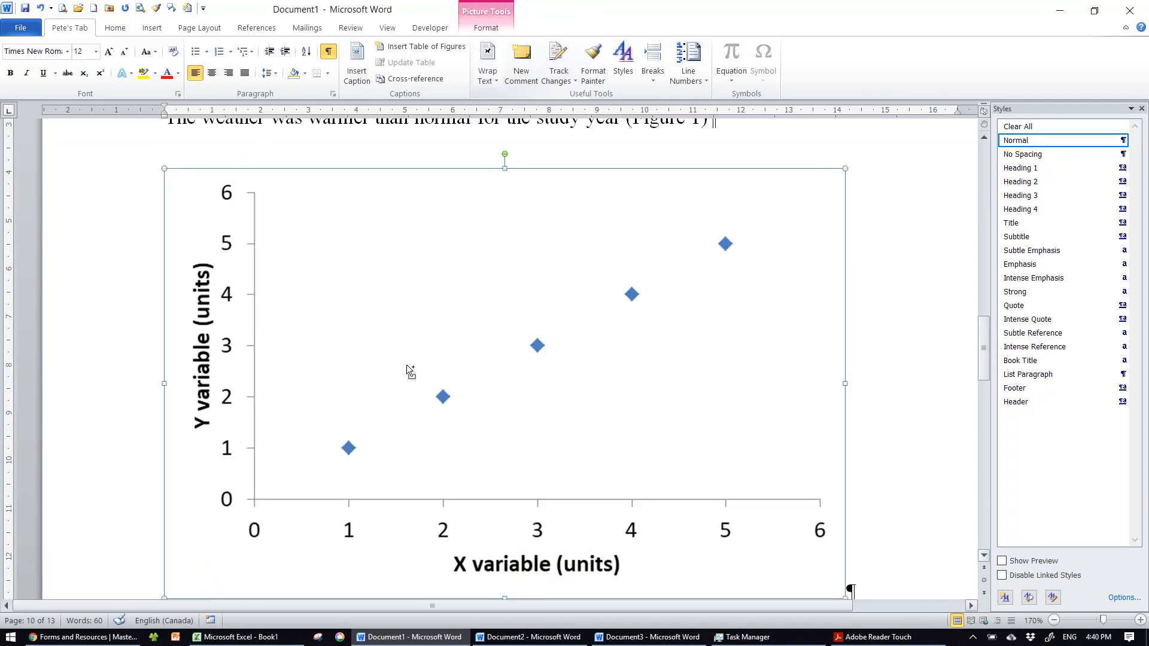
scroll(407, 365, "down", 3)
scroll(411, 364, "up", 3)
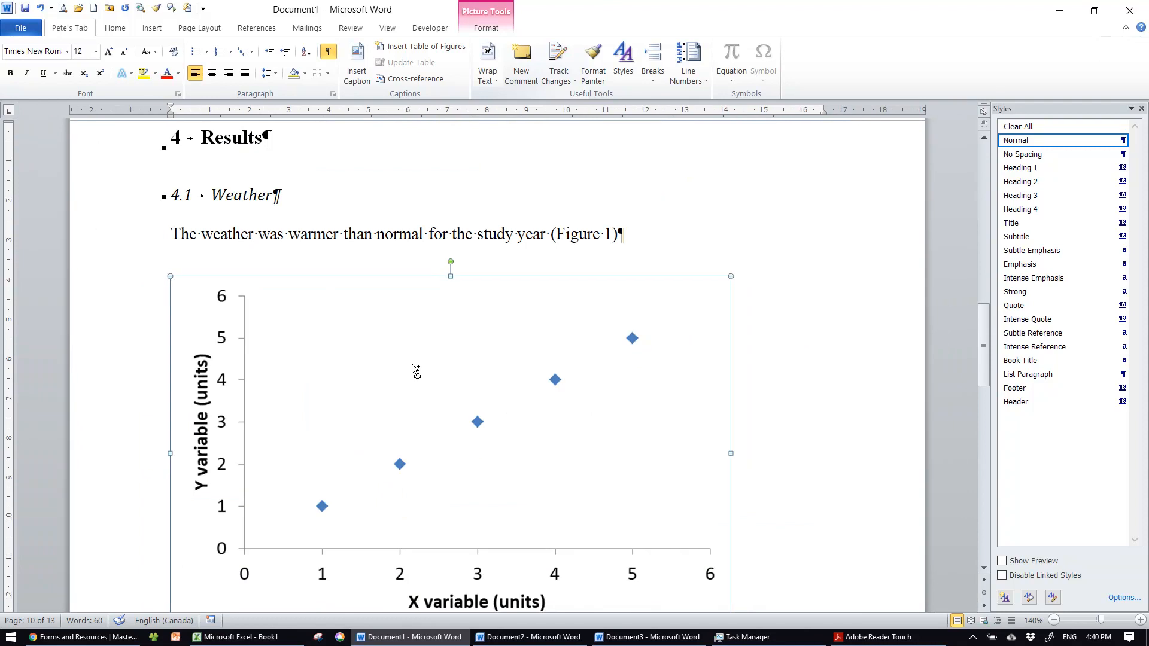
scroll(416, 371, "down", 1)
scroll(407, 374, "down", 1)
left_click(731, 320)
left_click(428, 301)
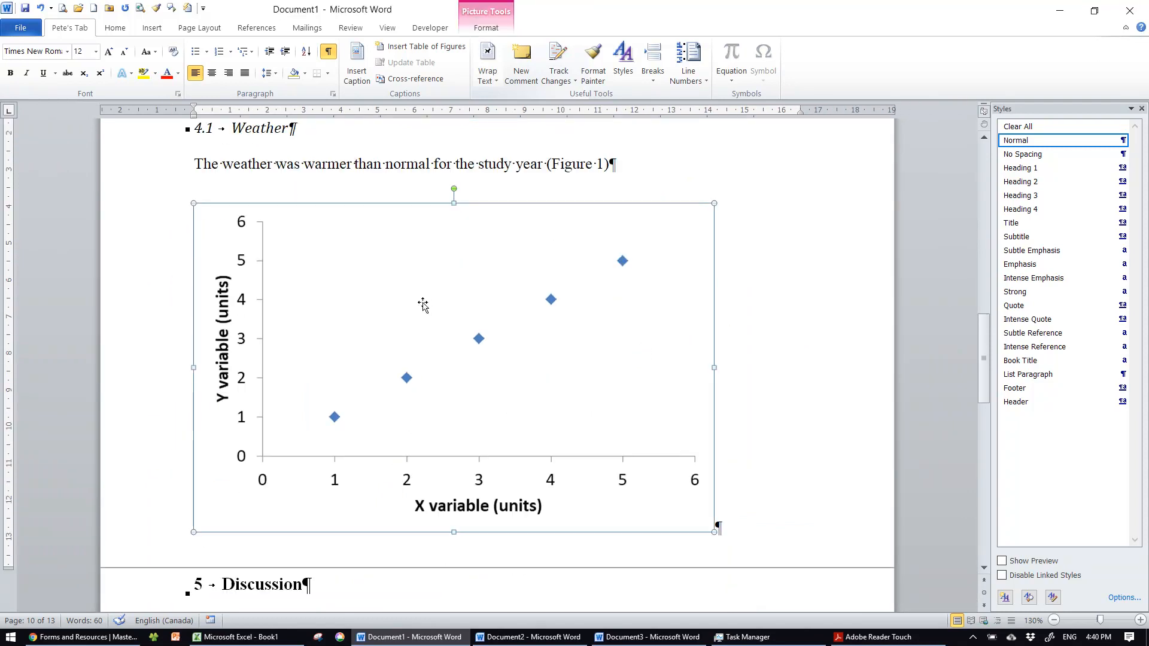
left_click(359, 63)
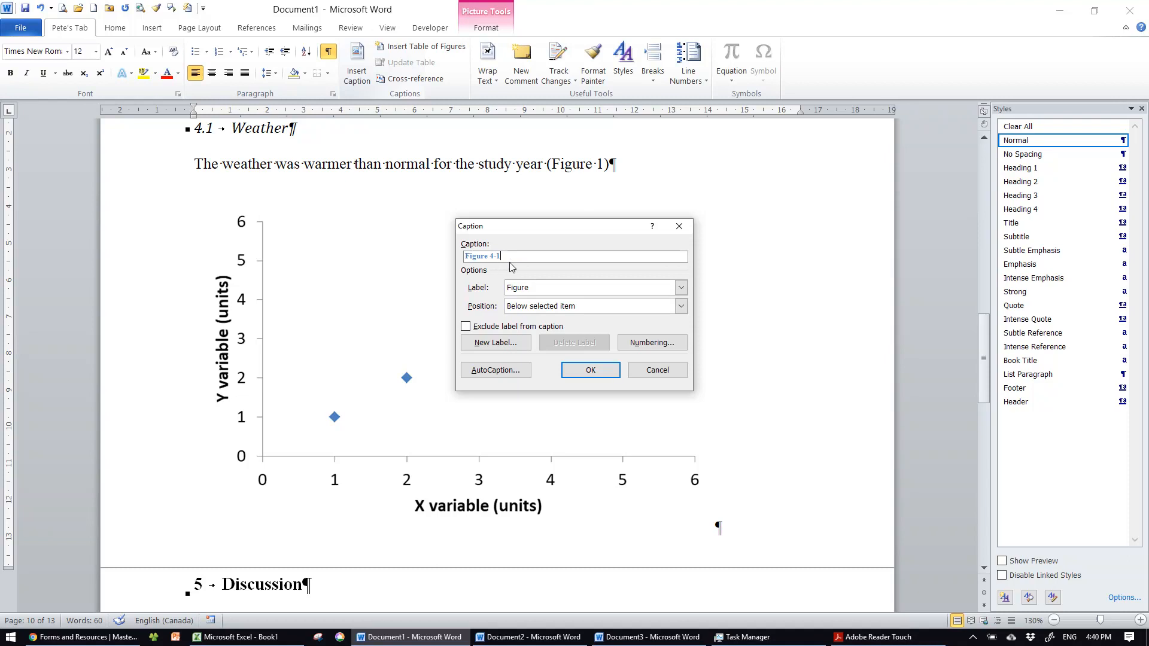
left_click(647, 344)
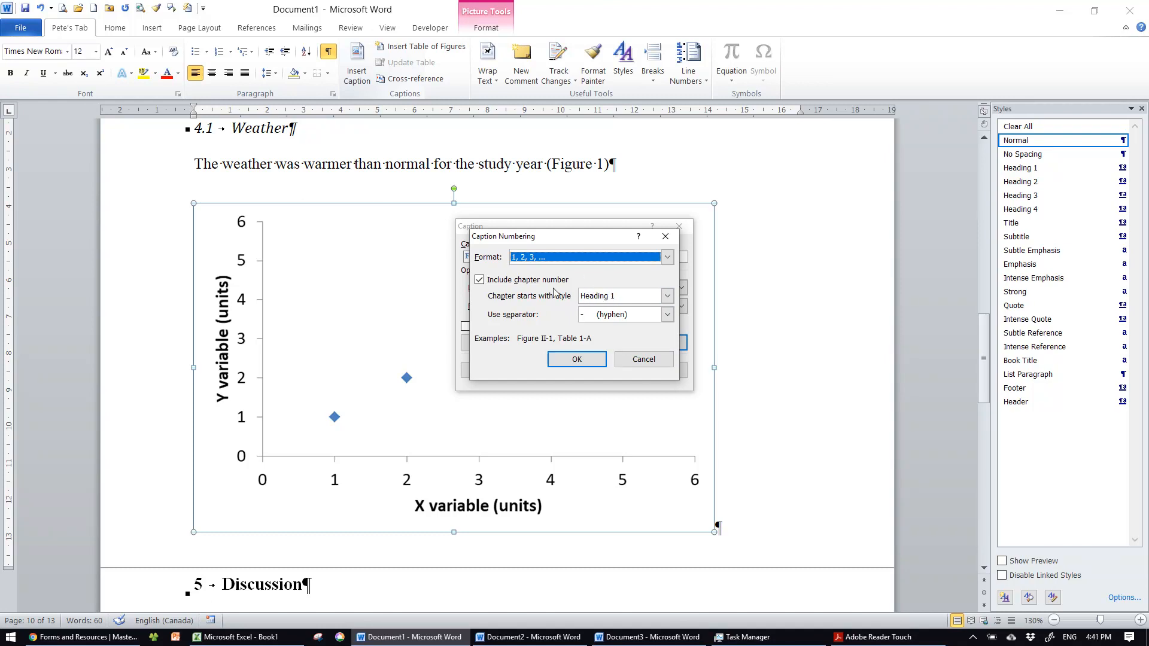
left_click(546, 262)
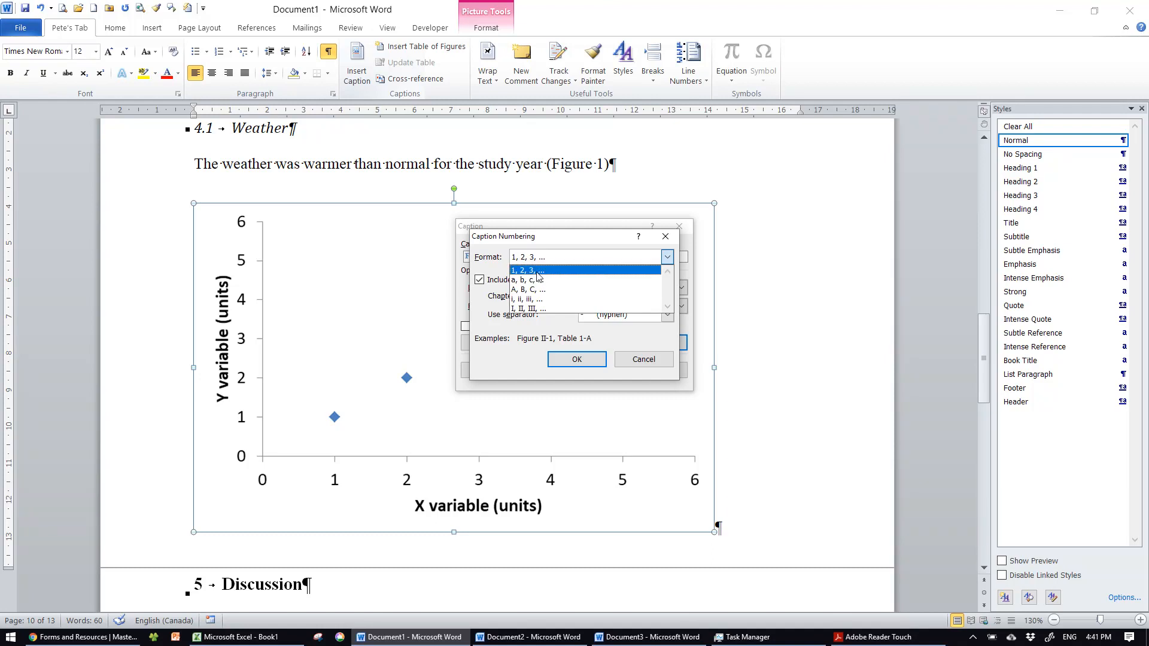
left_click(537, 272)
left_click(544, 261)
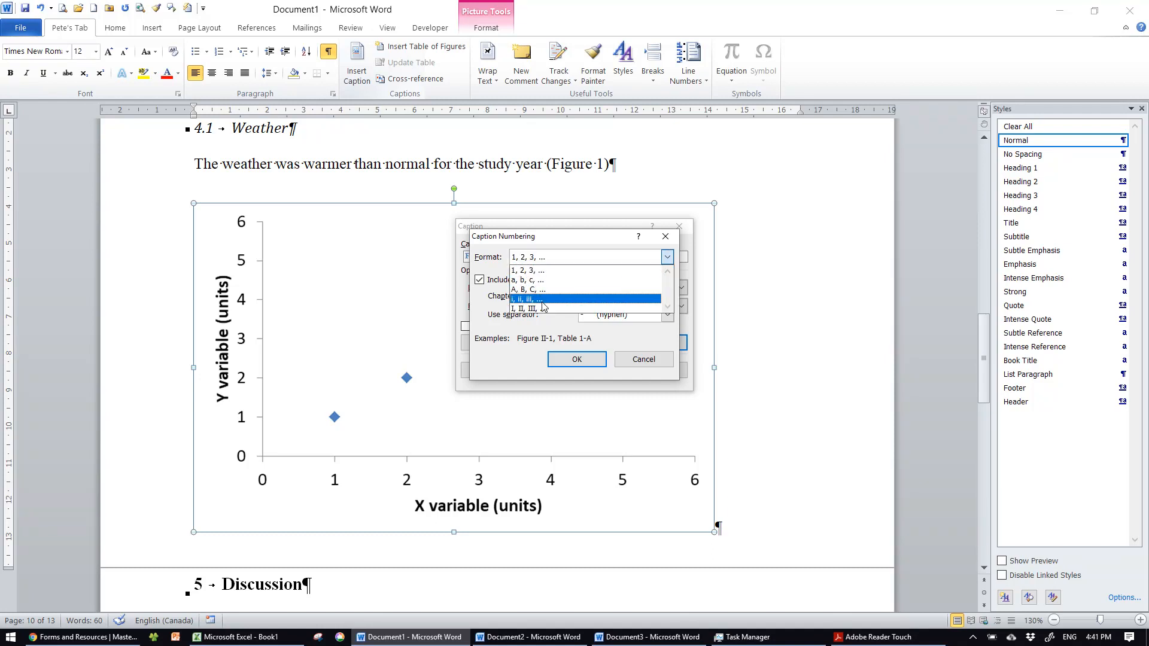
left_click(539, 271)
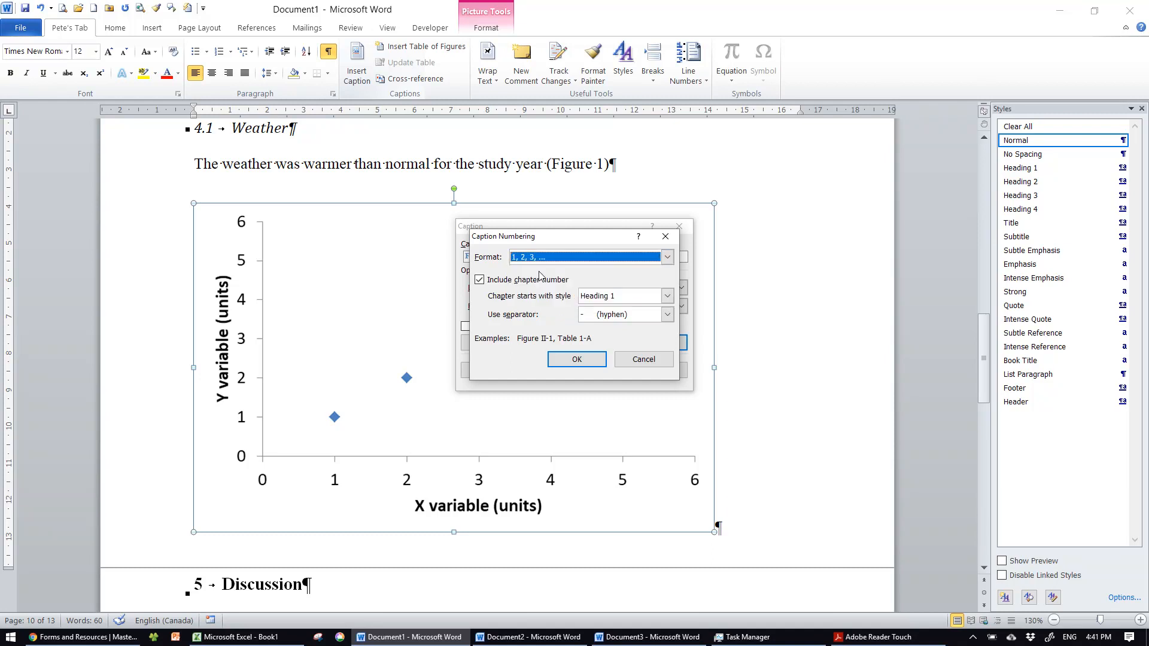
left_click(575, 358)
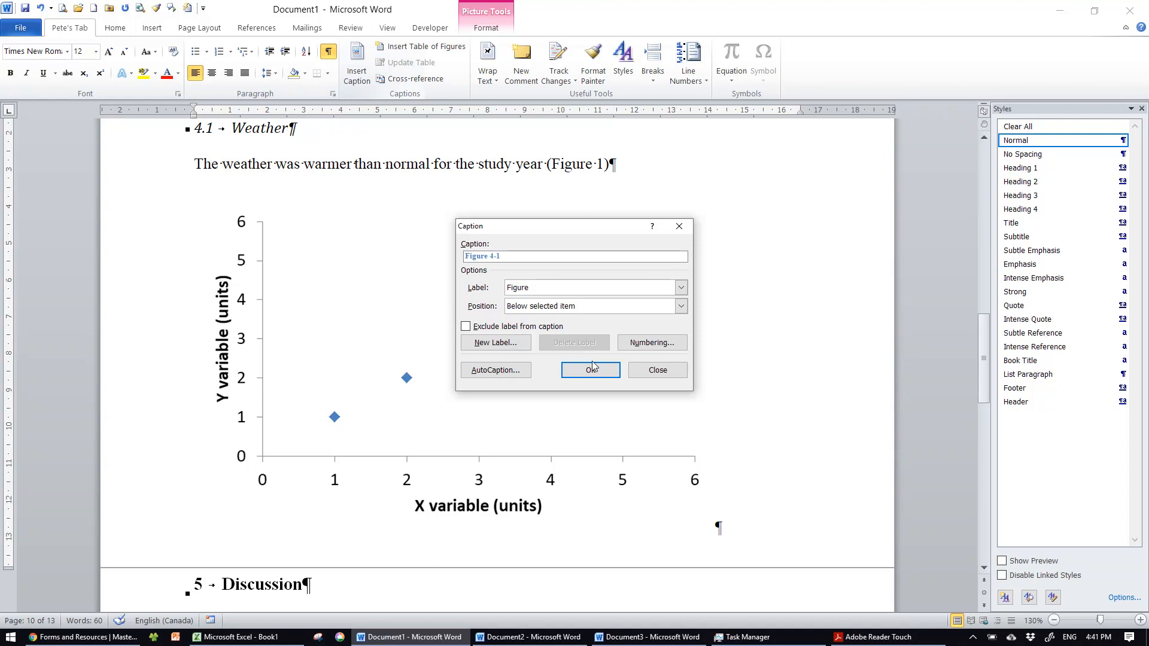
left_click(590, 371)
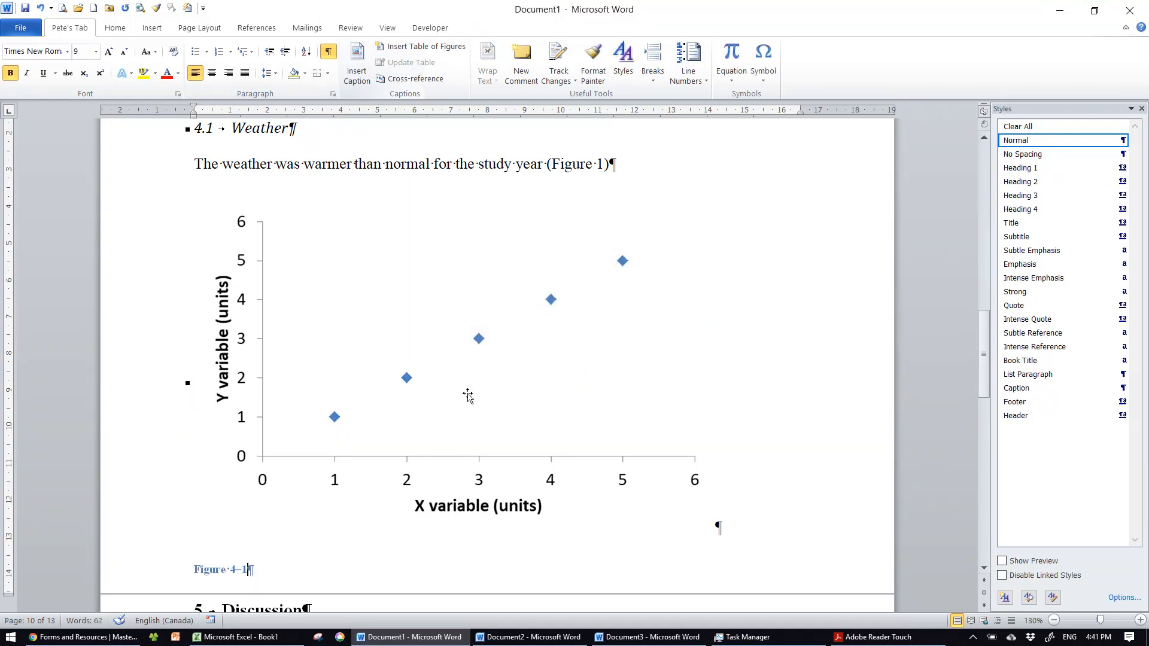
scroll(461, 396, "down", 1)
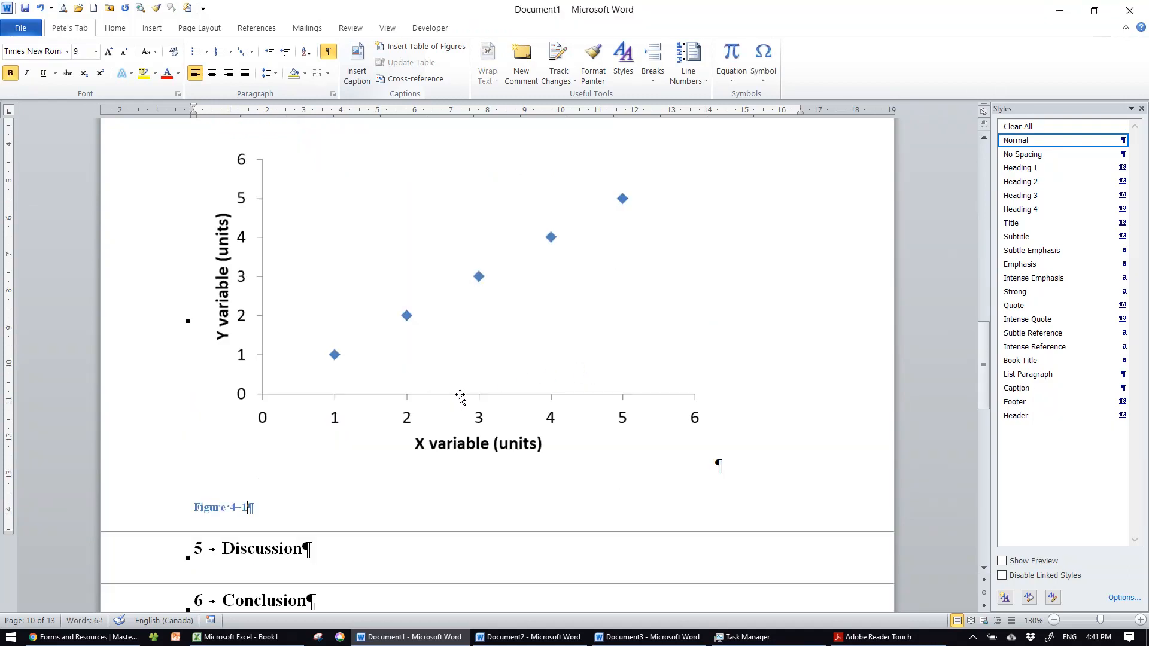
Add the text "A simple x-y scatter plot of weather" to the figure caption below the chart.
type("A simple x-y scat")
type("ter p")
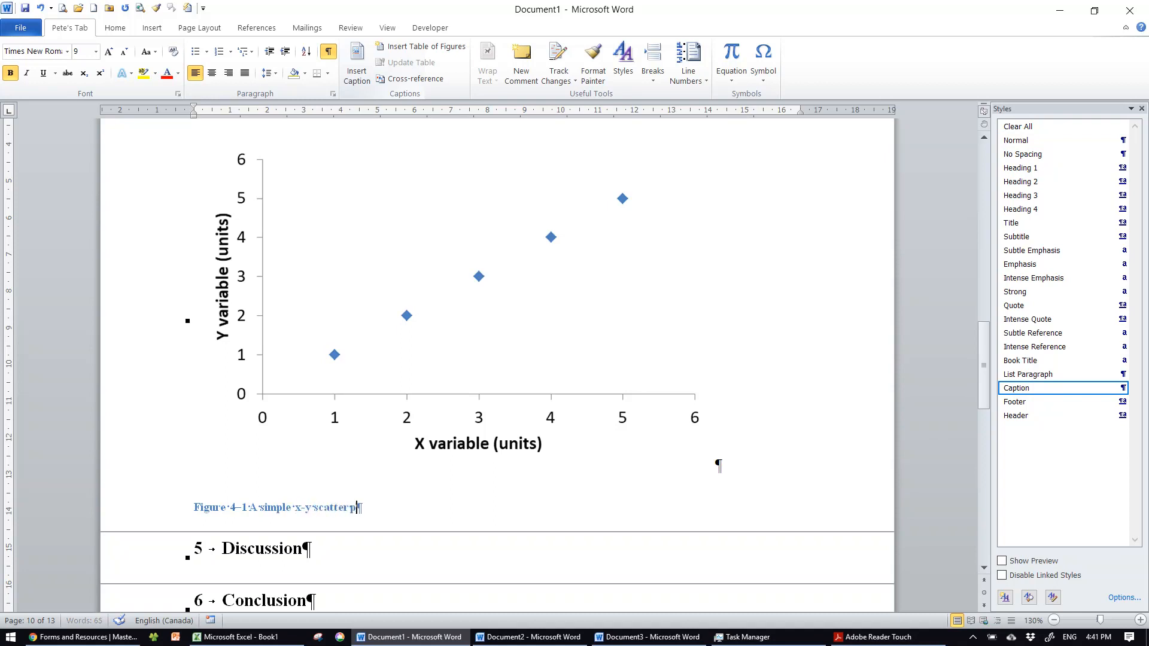
type("lot of weather")
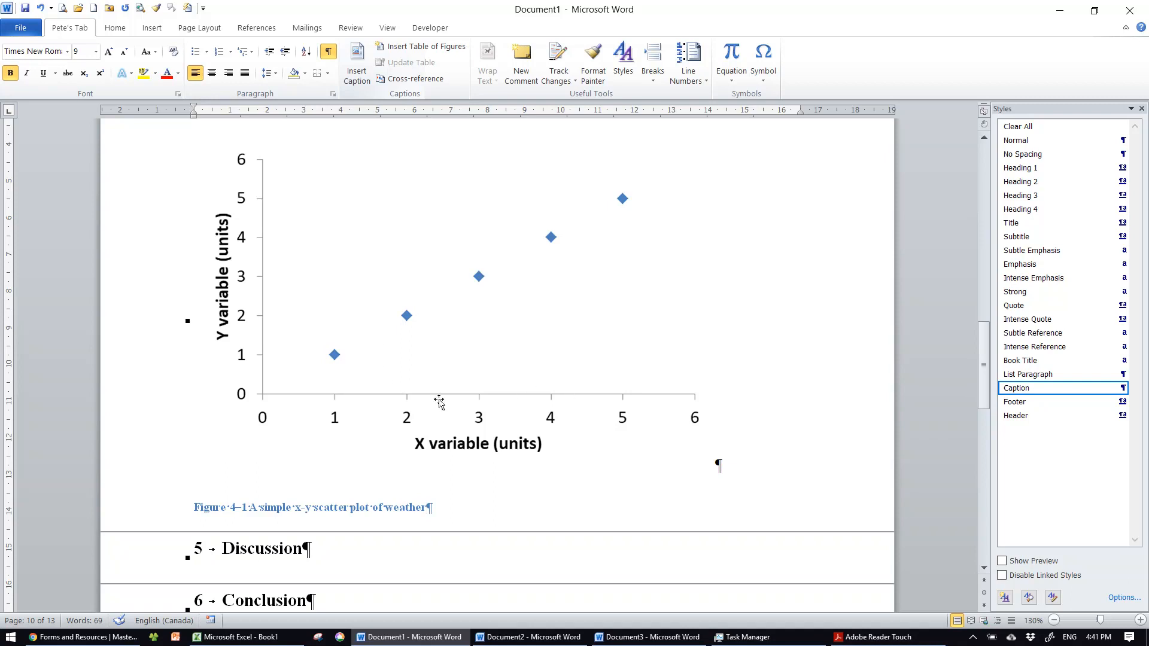
Modify the Caption style so its font colour is Automatic.
left_click(1121, 388)
left_click(1014, 422)
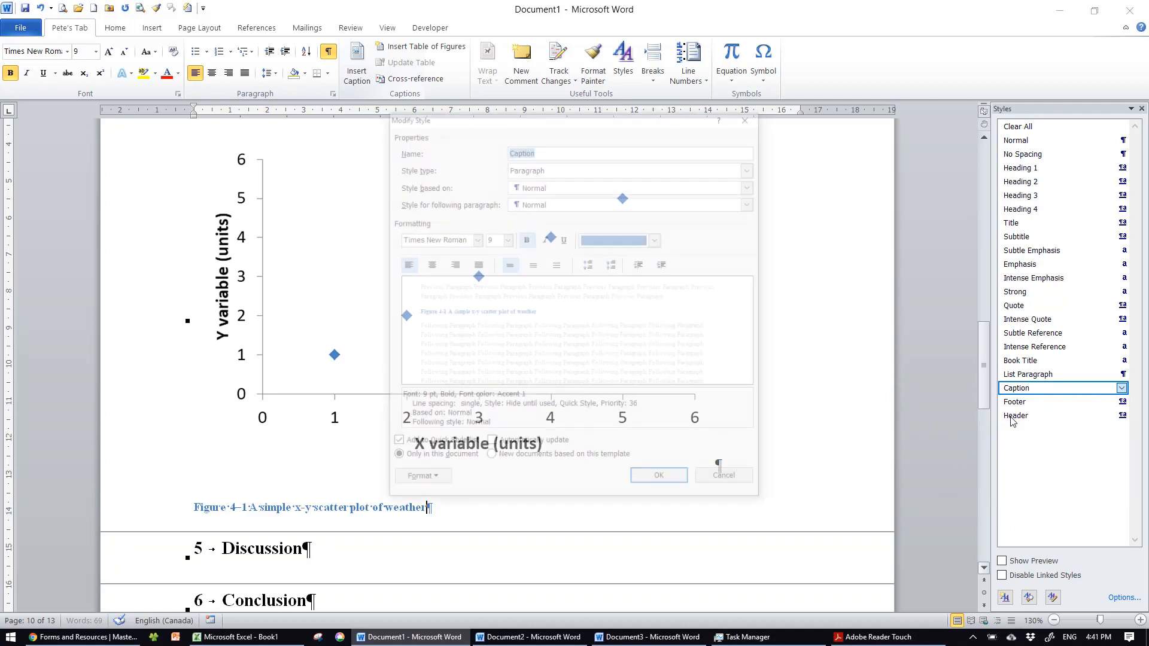
left_click(651, 240)
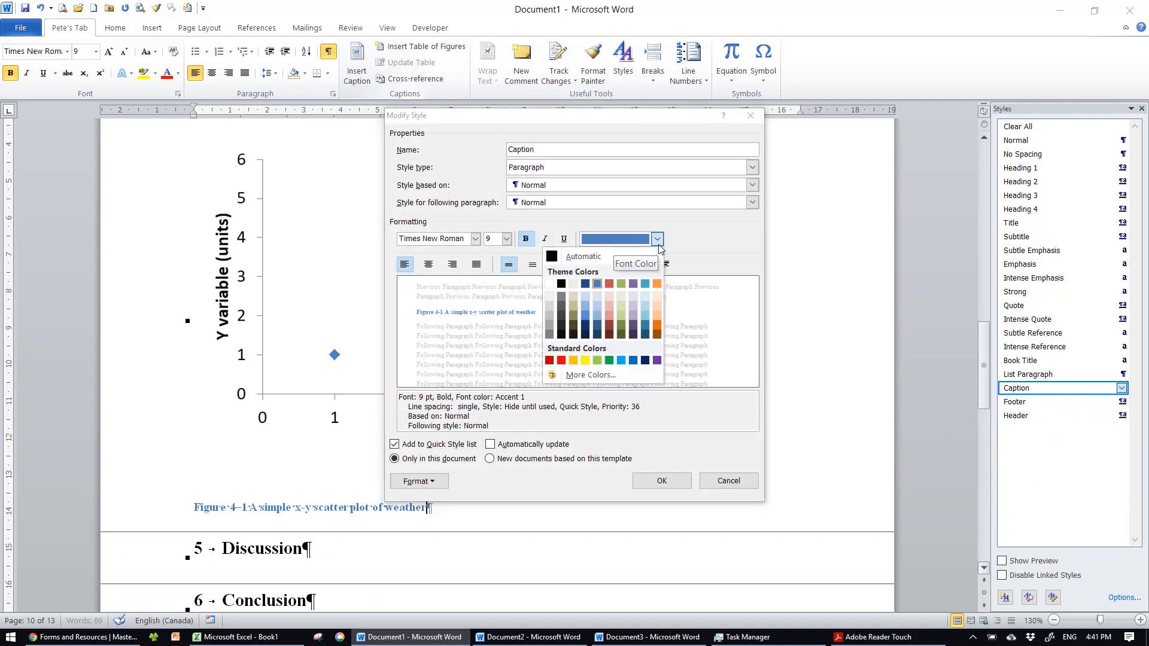
left_click(602, 256)
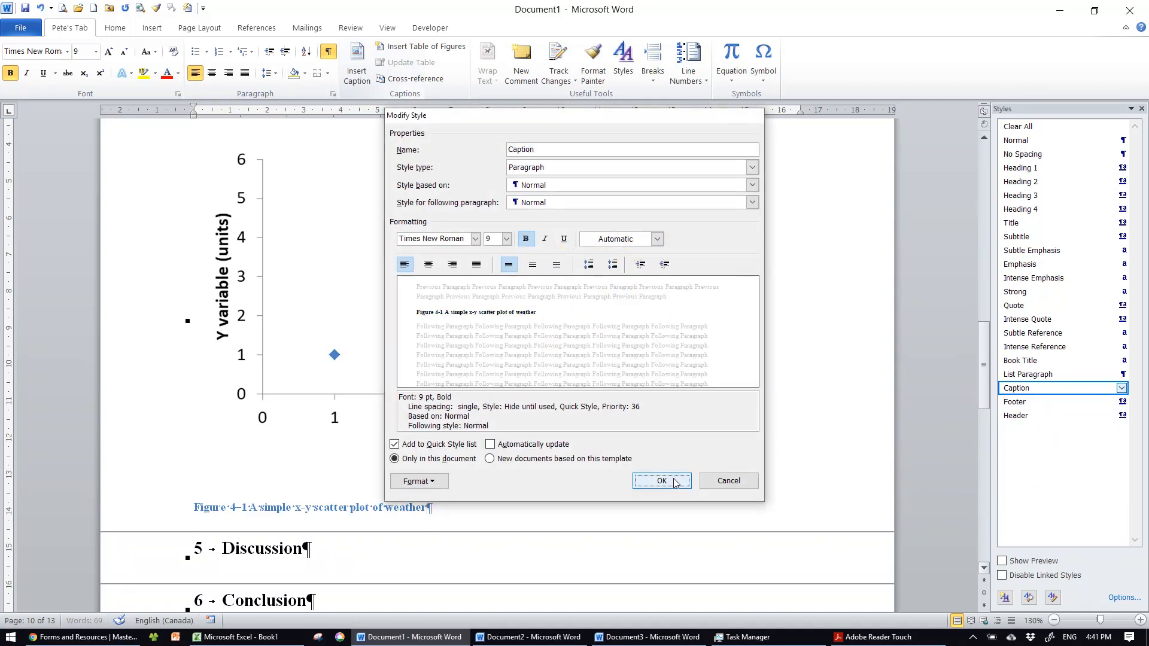
left_click(662, 480)
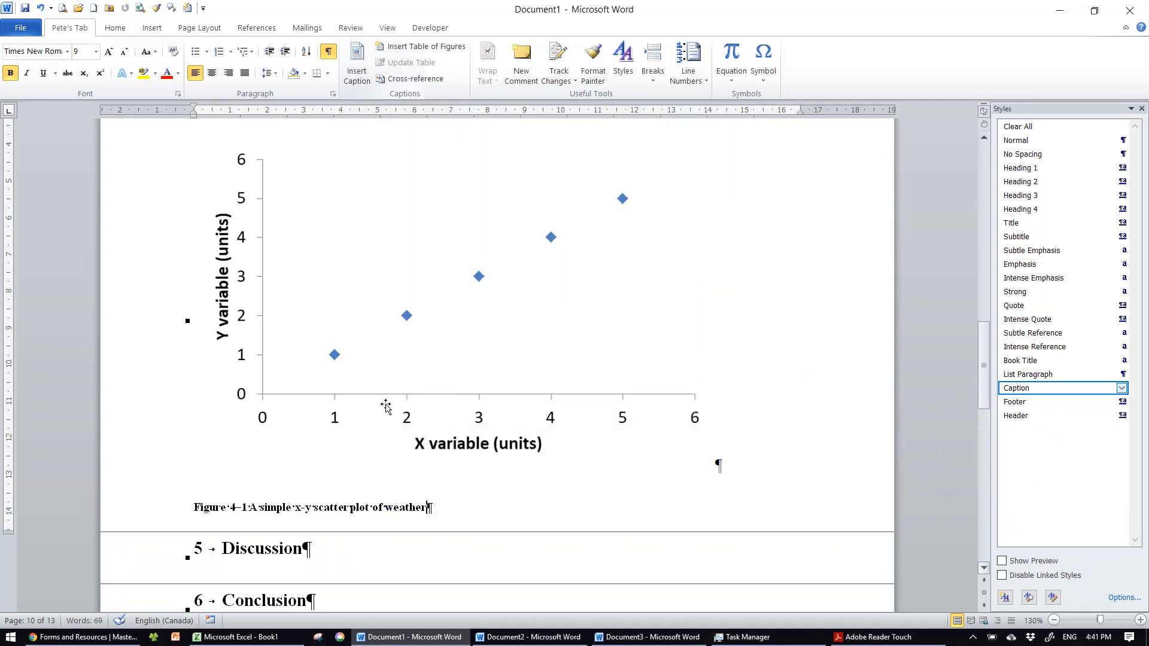
Delete the manually typed reference "(Figure 1)" from the end of the weather sentence.
left_click(388, 350)
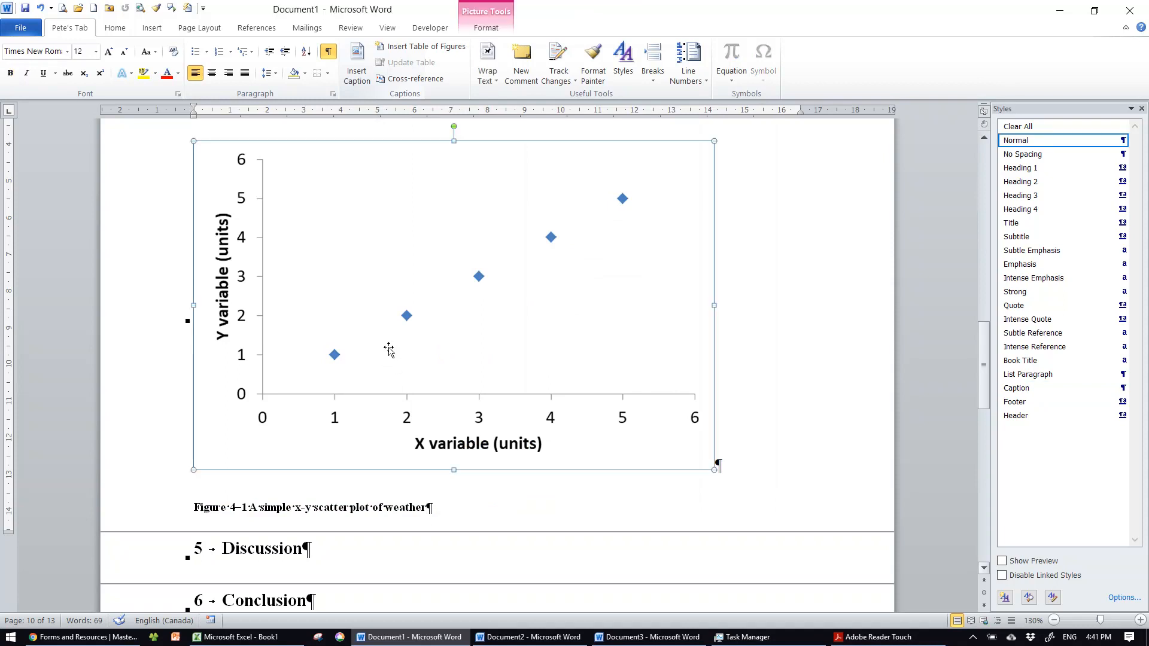
scroll(389, 350, "up", 5)
scroll(516, 306, "down", 1)
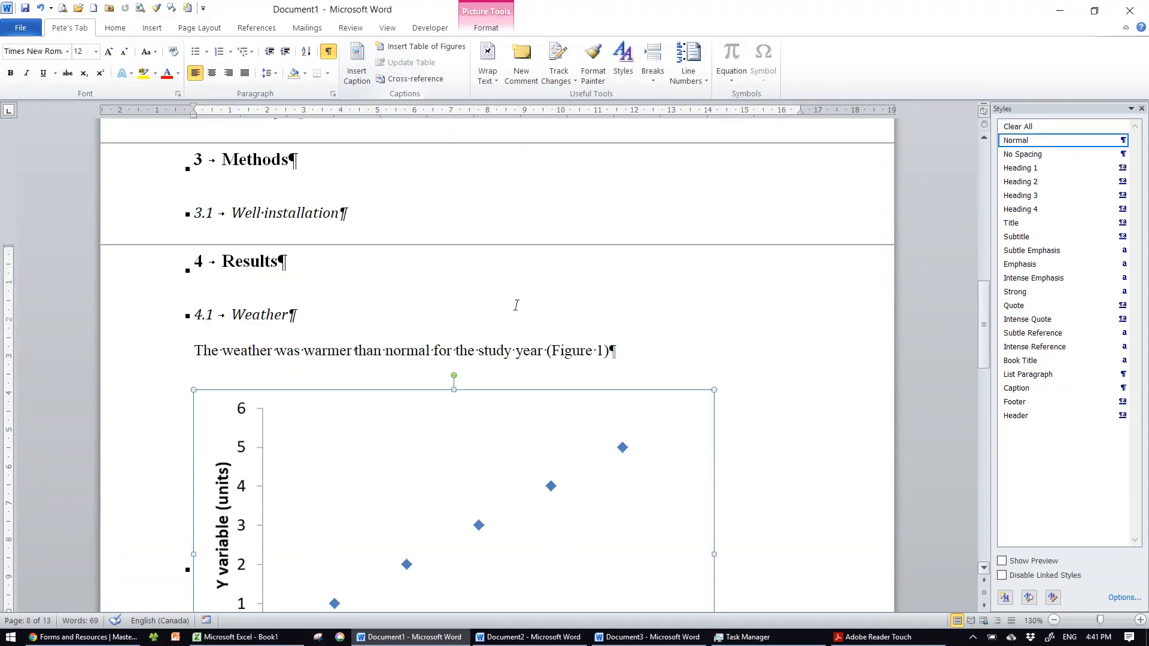
left_click(592, 359)
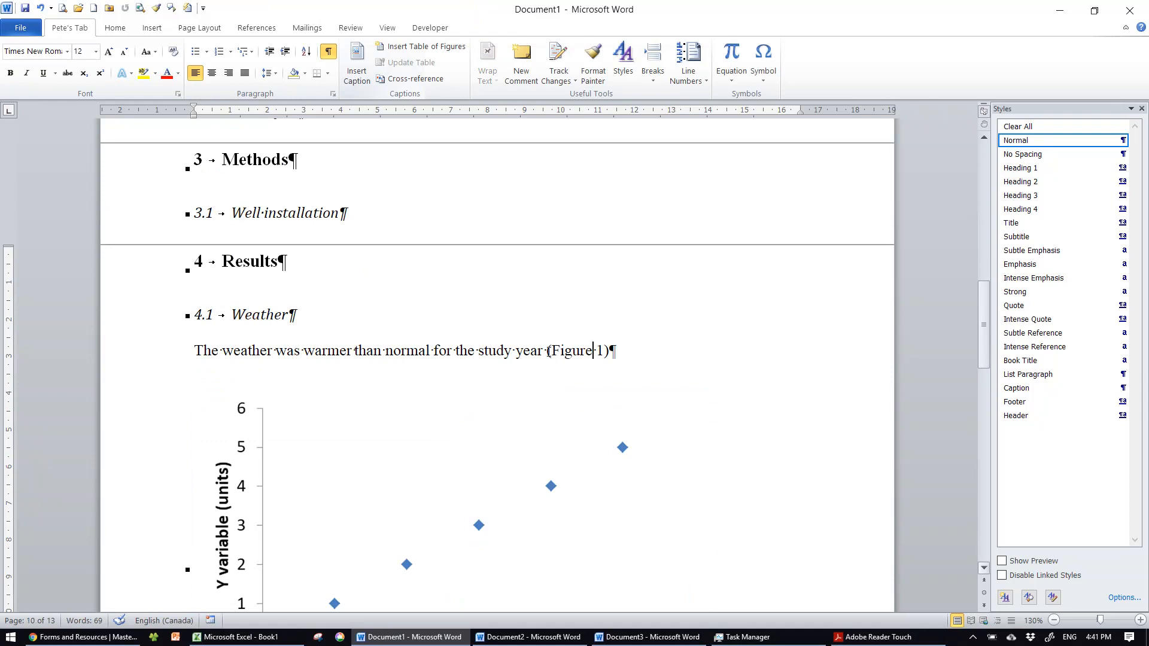
left_click_drag(550, 352, 608, 367)
key("Delete")
Insert a hyperlinked cross-reference to the scatter plot's Figure caption at the end of the weather sentence, using only label and number.
left_click(410, 80)
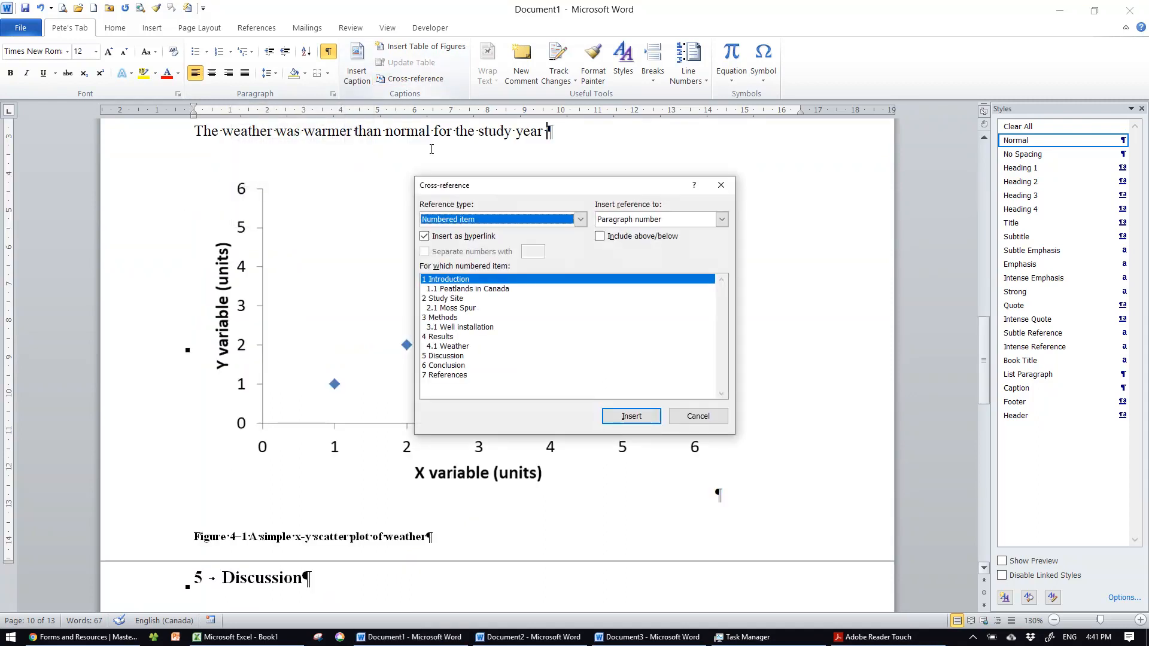
left_click(529, 221)
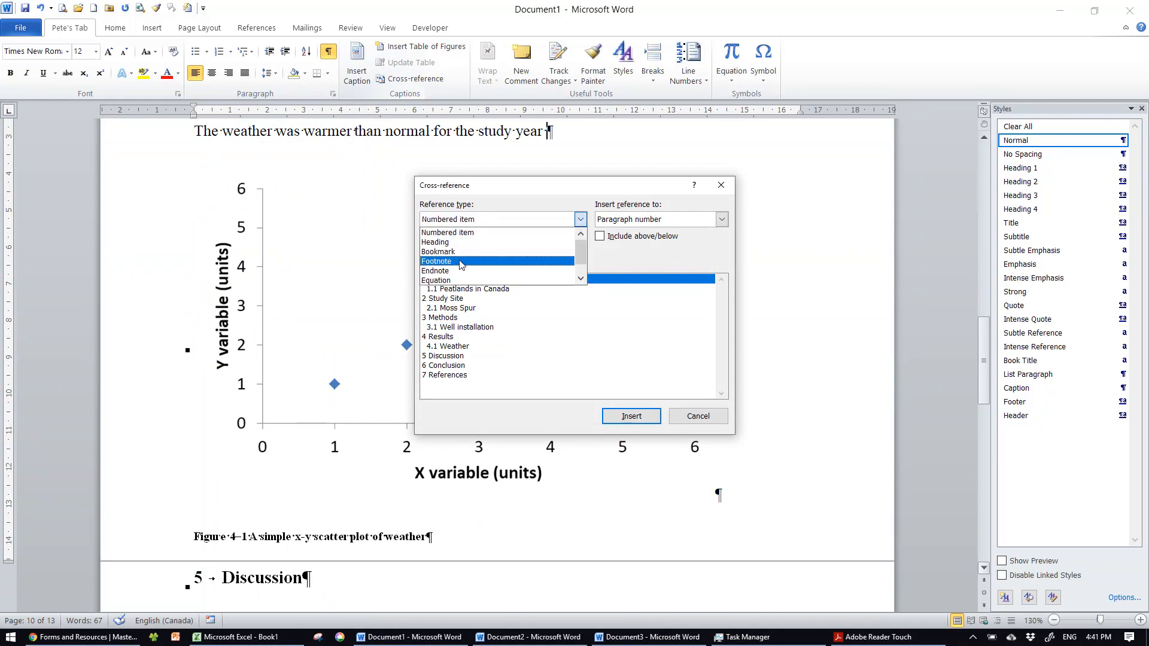
left_click(437, 284)
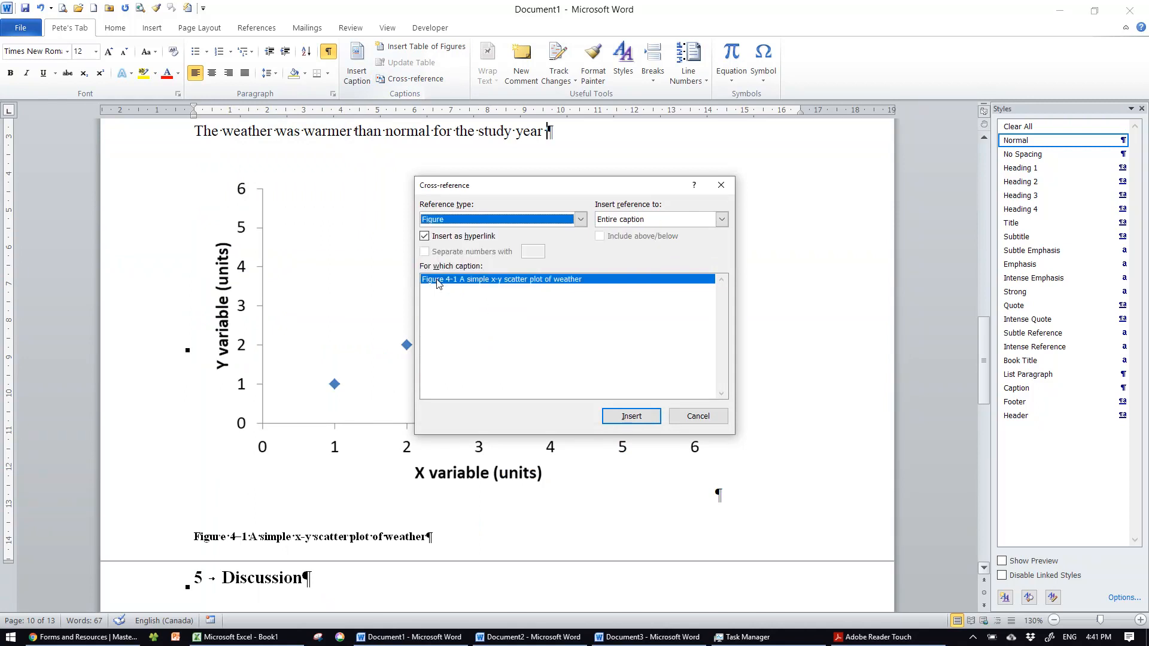
left_click(624, 220)
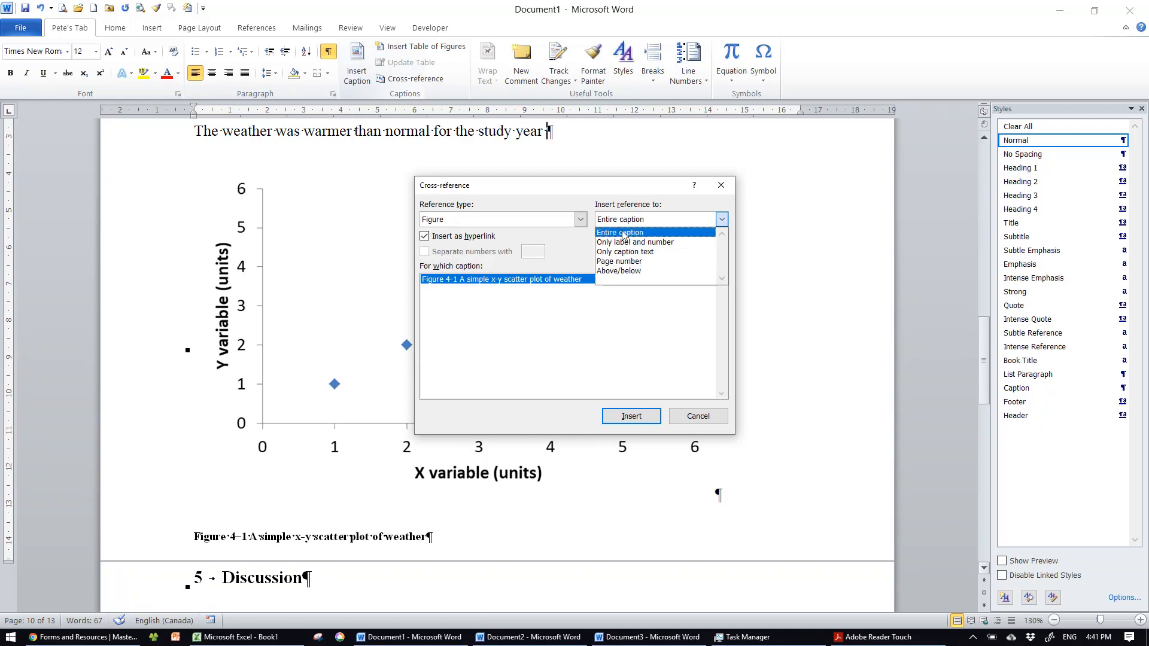
left_click(623, 242)
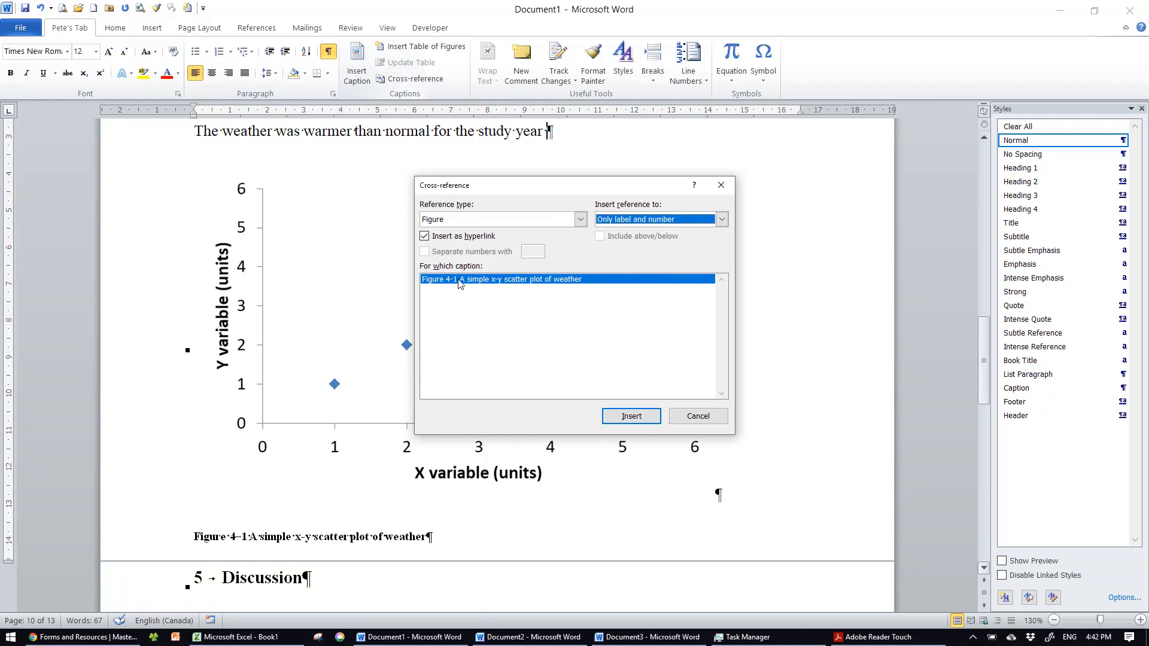
left_click(437, 283)
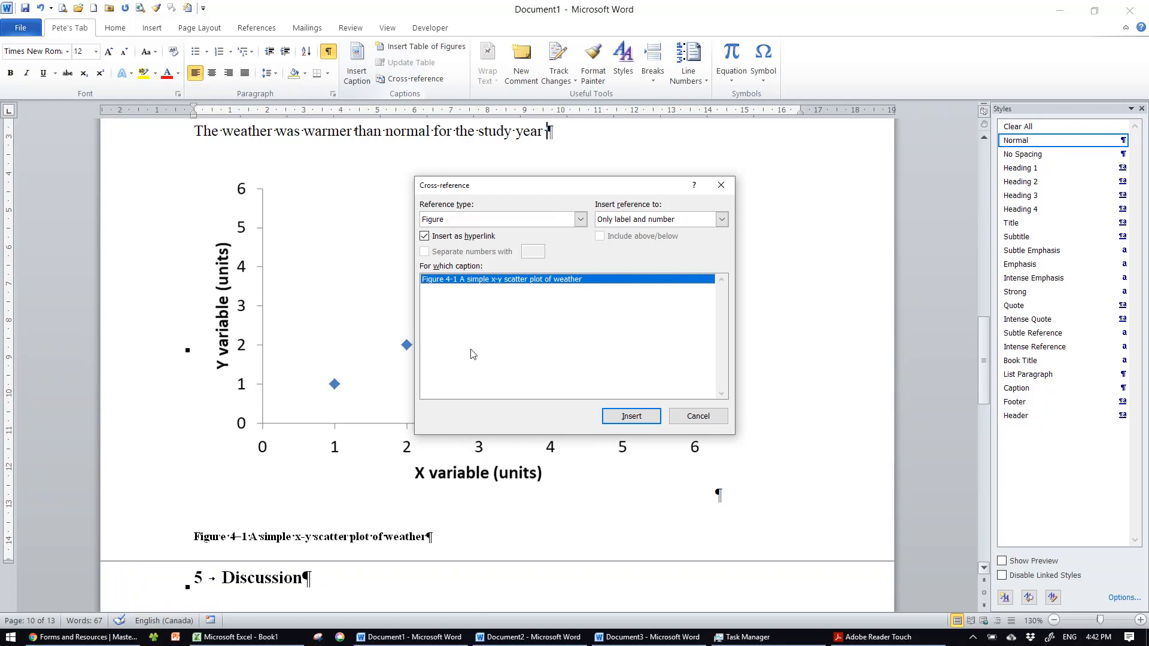
left_click(625, 419)
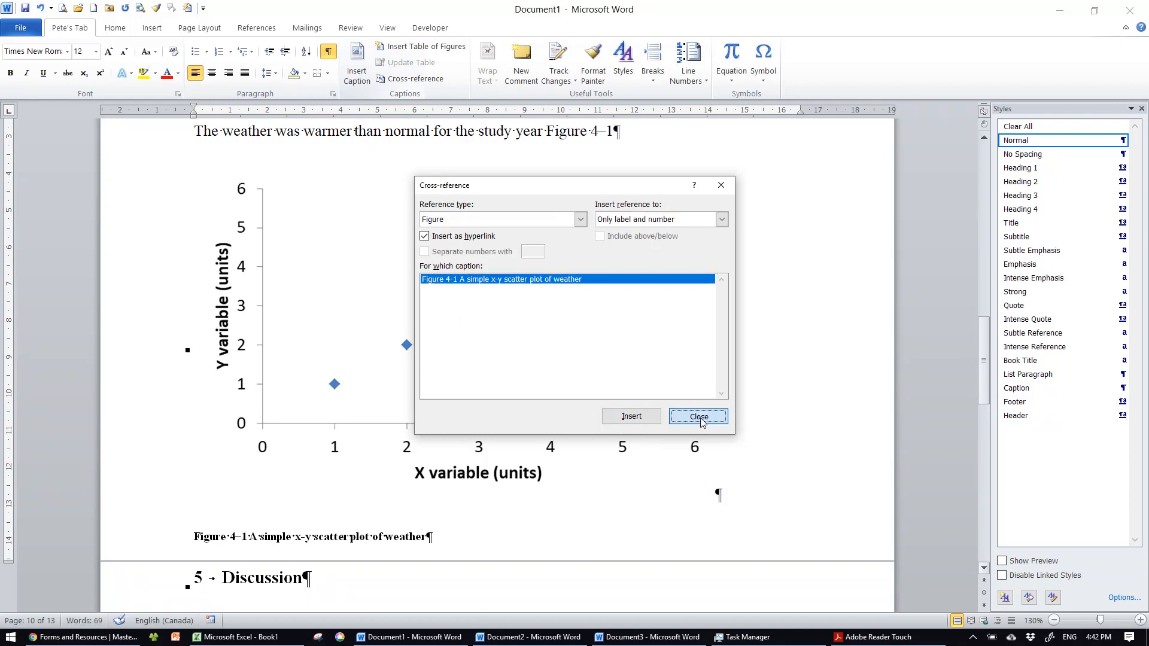
left_click(700, 417)
Enclose the figure cross-reference at the end of the weather sentence in parentheses.
scroll(583, 321, "up", 3)
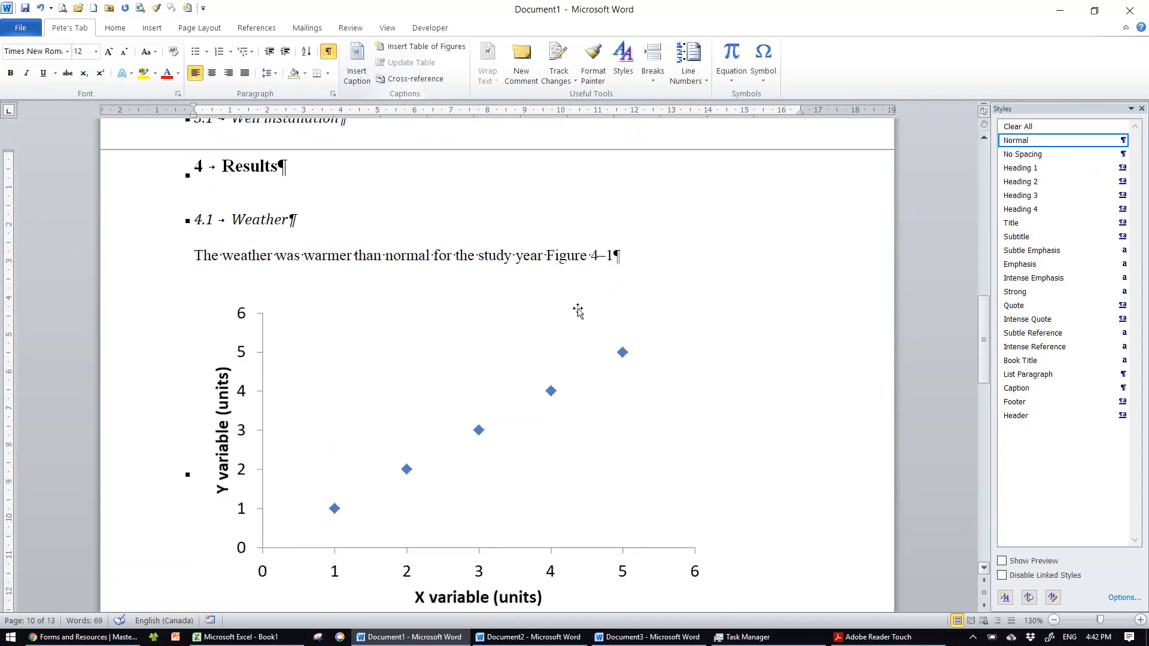
left_click(546, 257)
type("(")
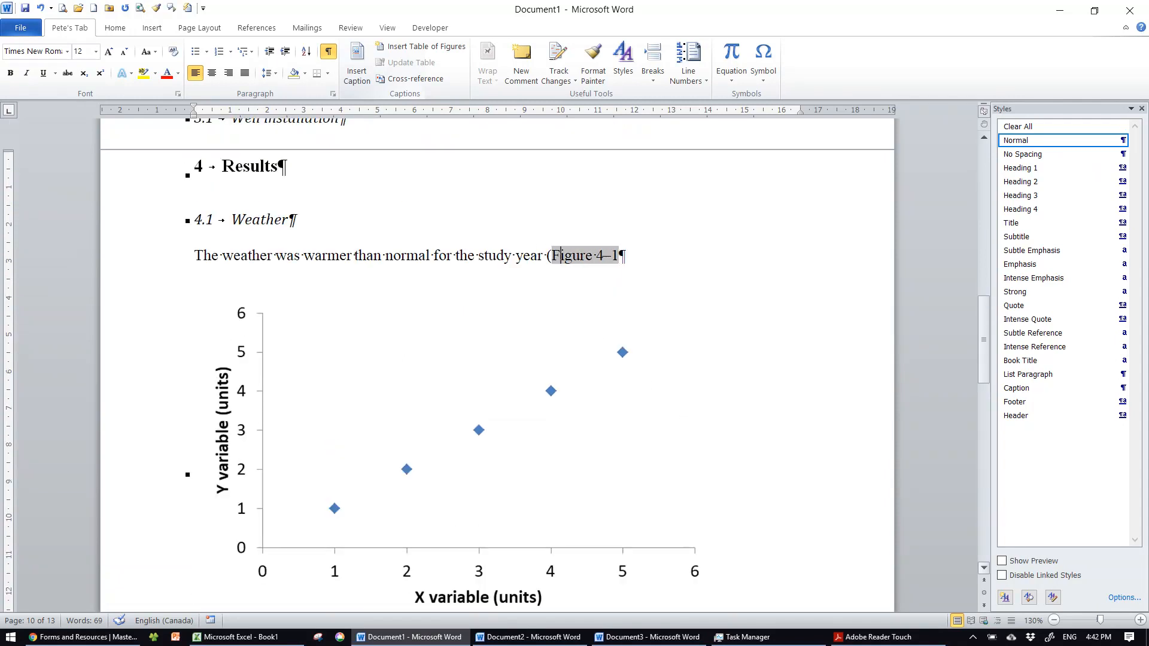
key("End")
type(")")
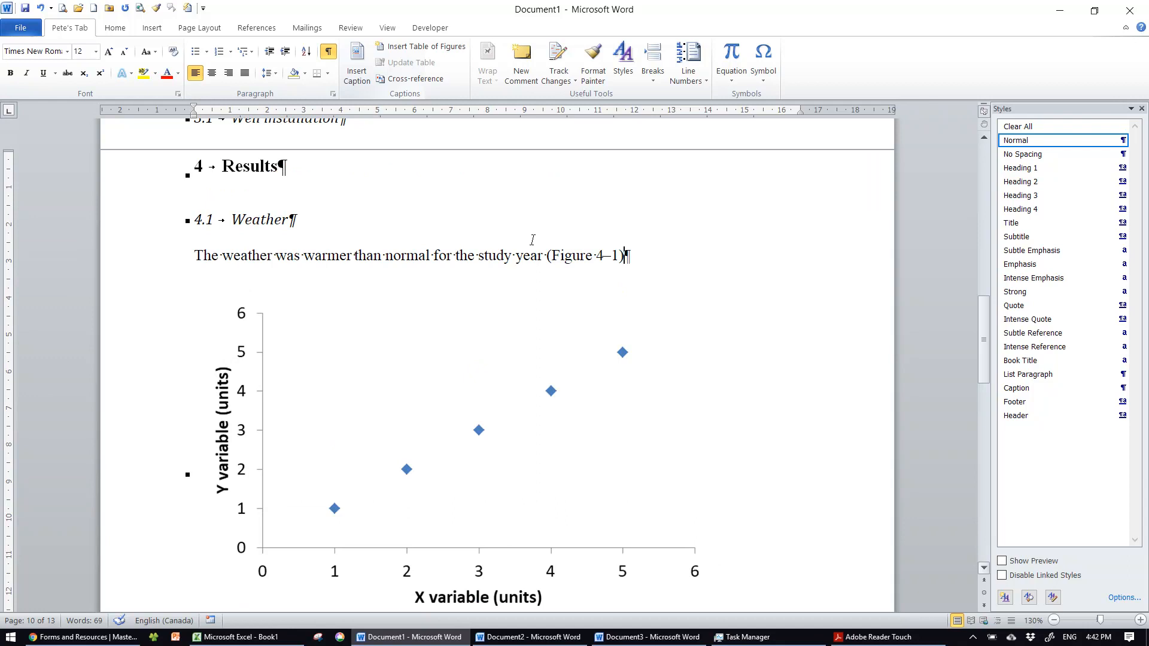
left_click(562, 255)
scroll(560, 275, "down", 3)
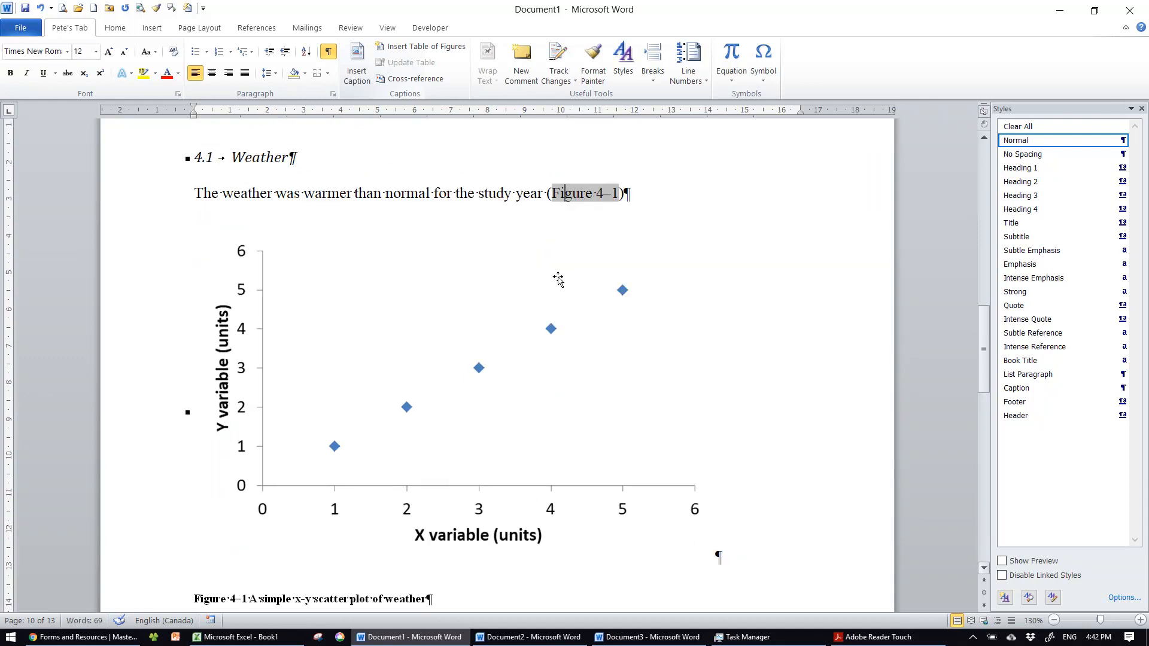
left_click(234, 540)
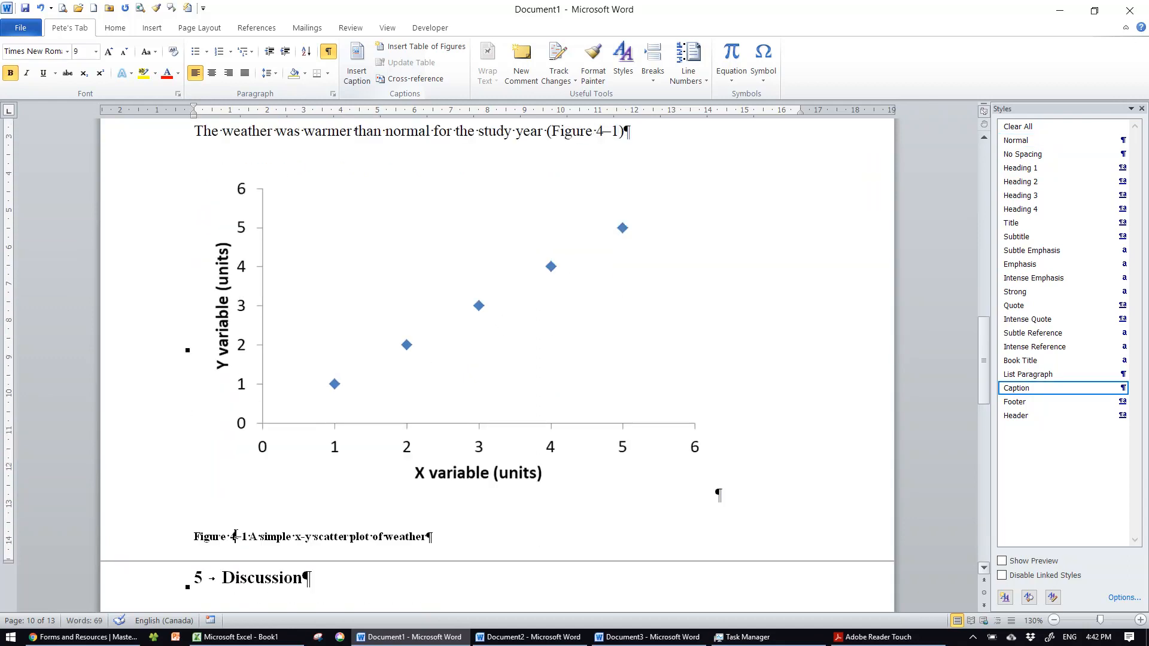
scroll(306, 418, "up", 2)
left_click(267, 225)
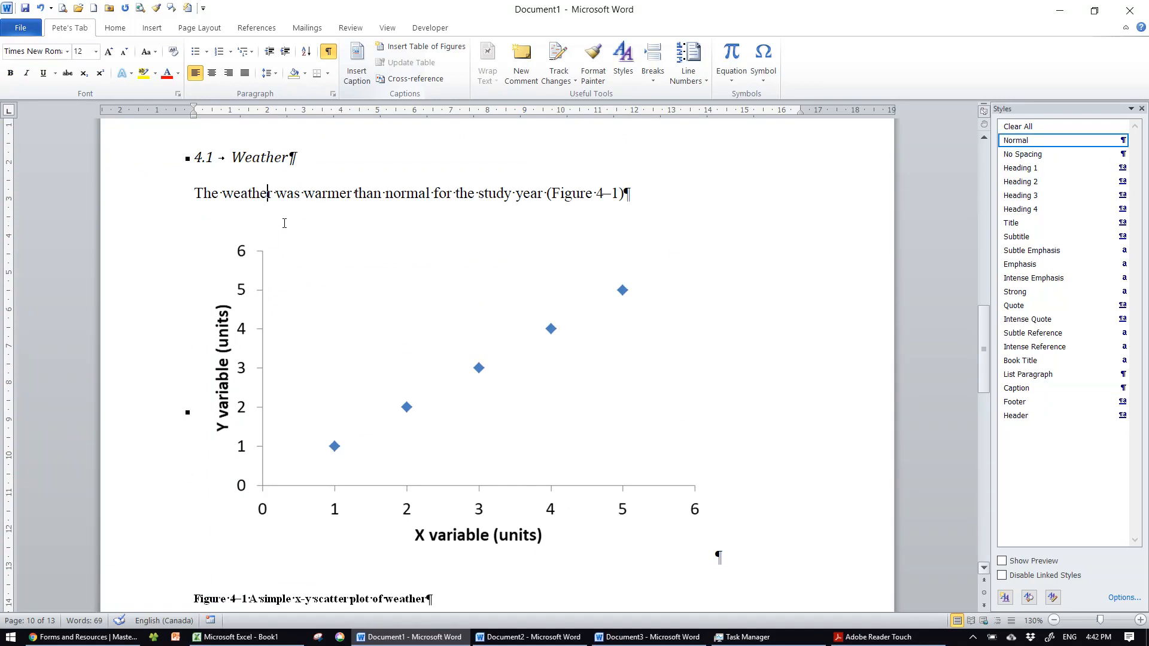
Add a paragraph after the weather sentence and paste into it a rectangular screen snip of the ribbon's Font and Paragraph area.
left_click(639, 201)
key("Return")
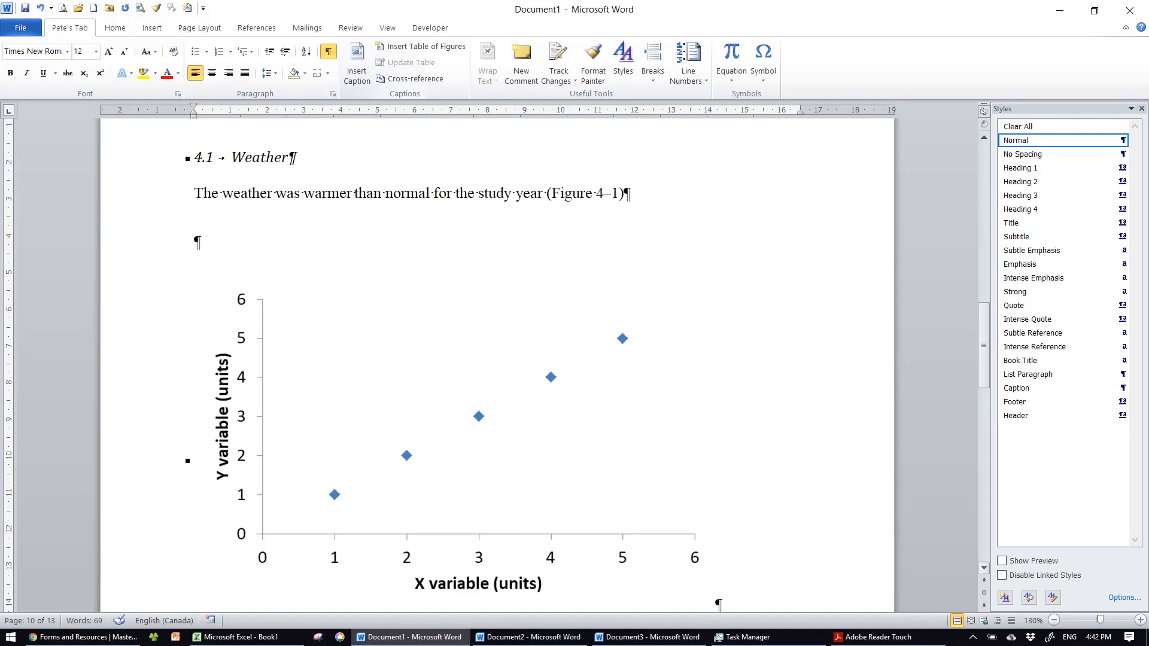
key("super+shift+s")
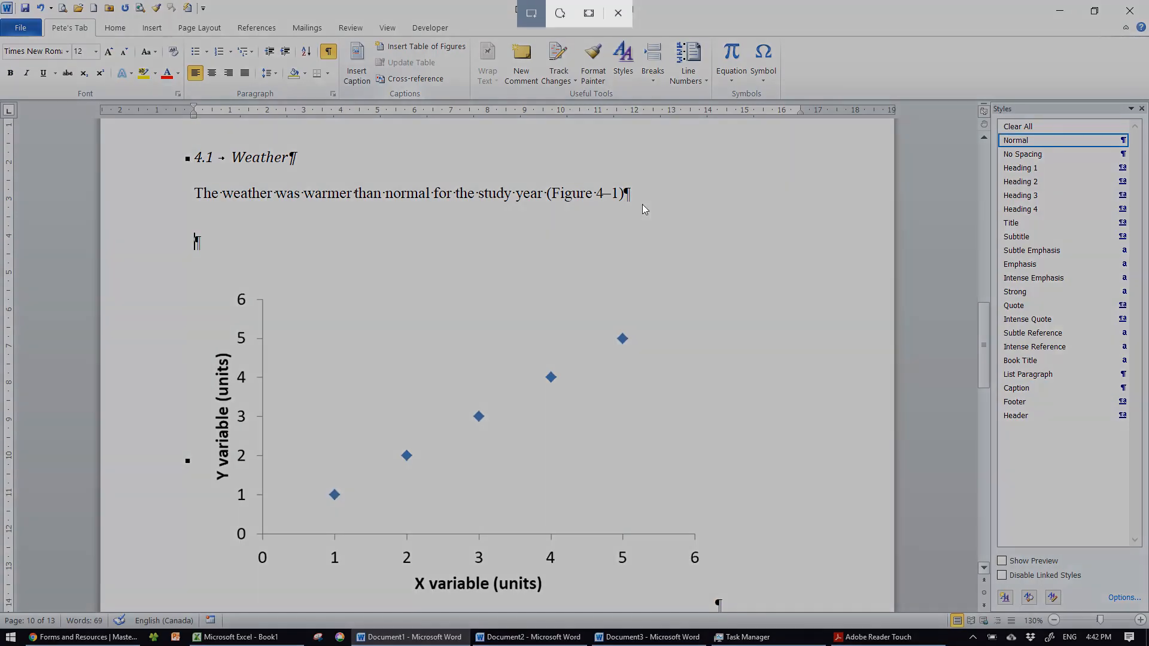
left_click_drag(43, 12, 316, 139)
left_click(224, 238)
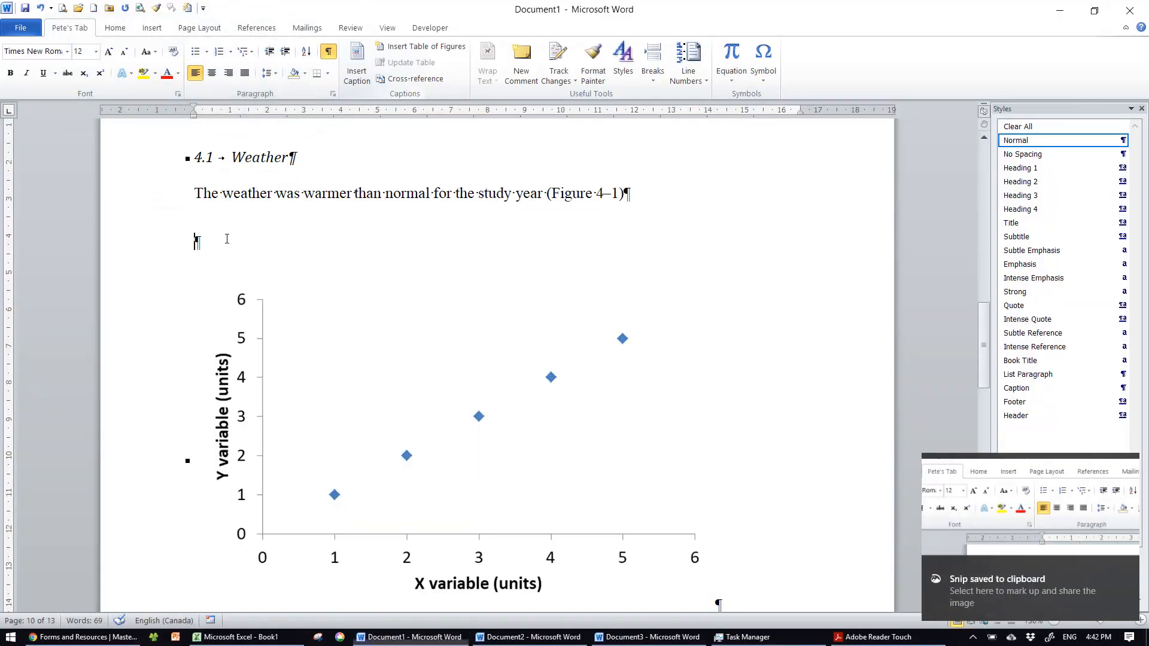
key("ctrl+v")
Insert a Figure caption with the text "Screen capture" below the pasted screen snip.
left_click(368, 306)
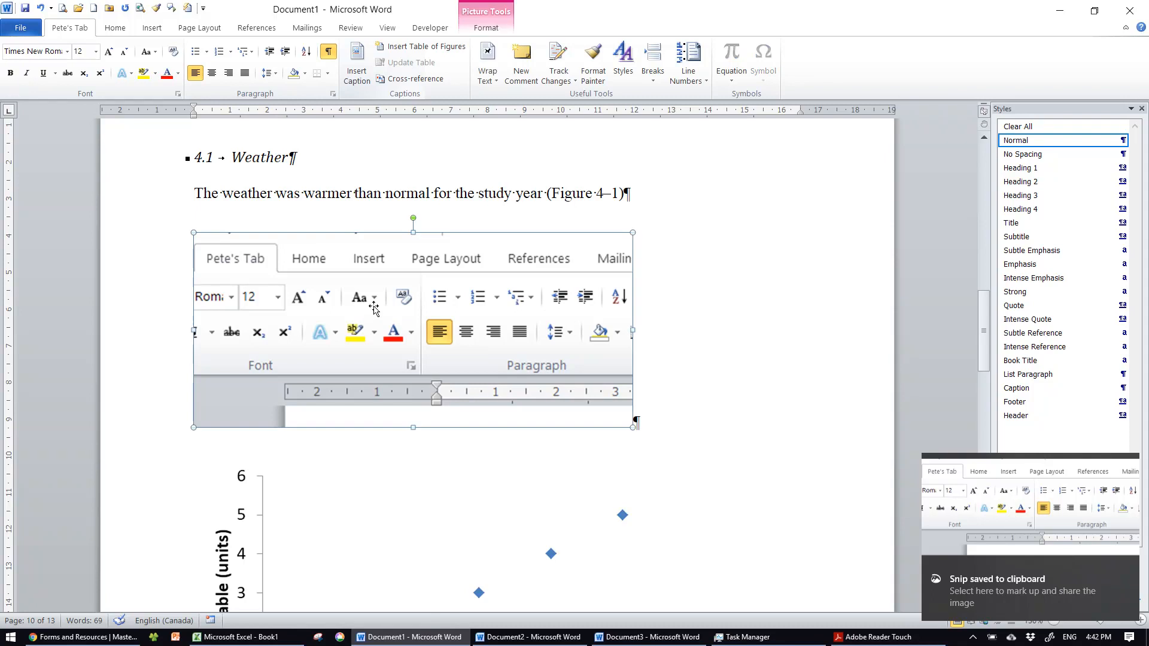
left_click(356, 61)
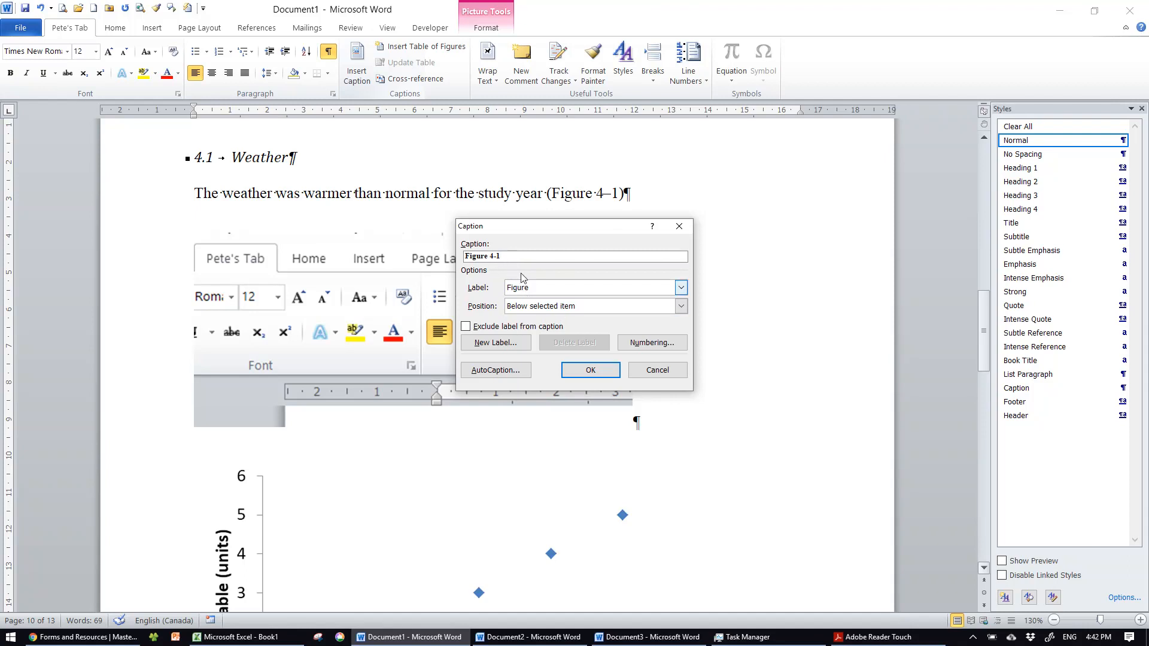
type("Screen capture")
left_click(590, 371)
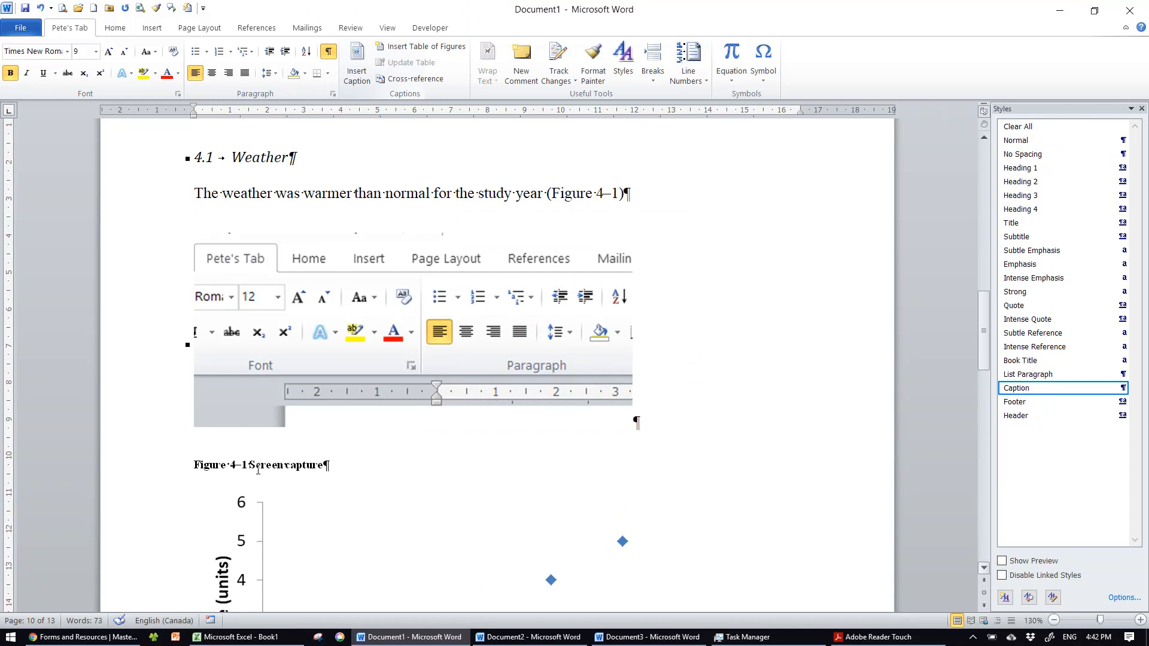
Select the whole document and update all its fields to refresh the figure cross-reference and caption numbers.
left_click(614, 192)
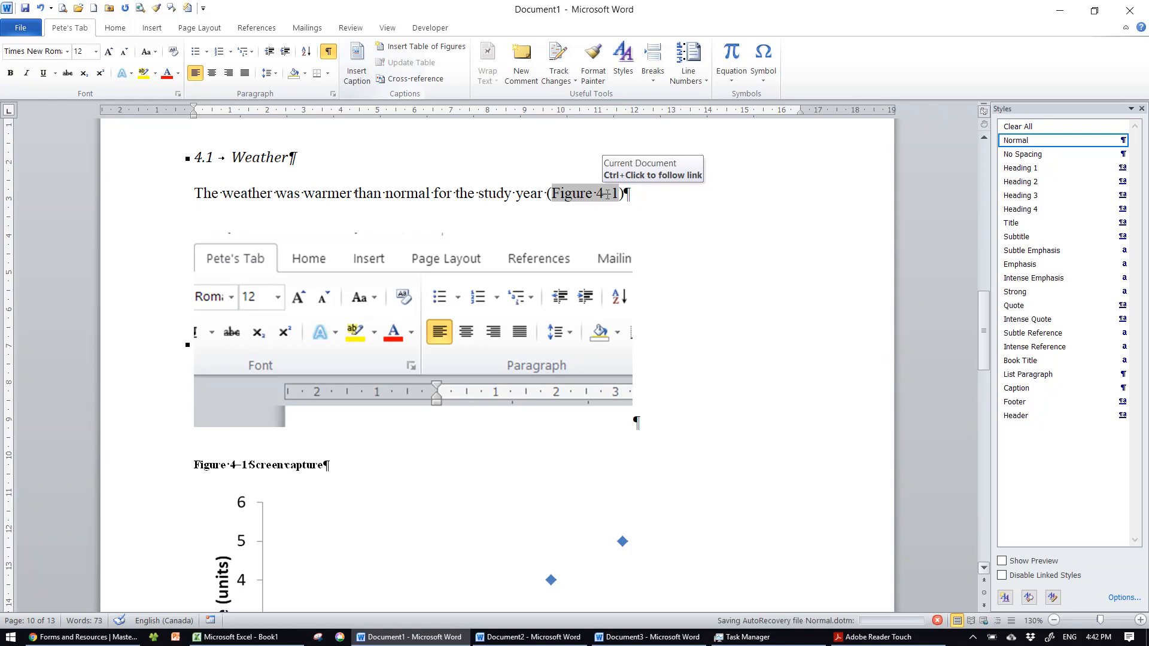
key("ctrl+a")
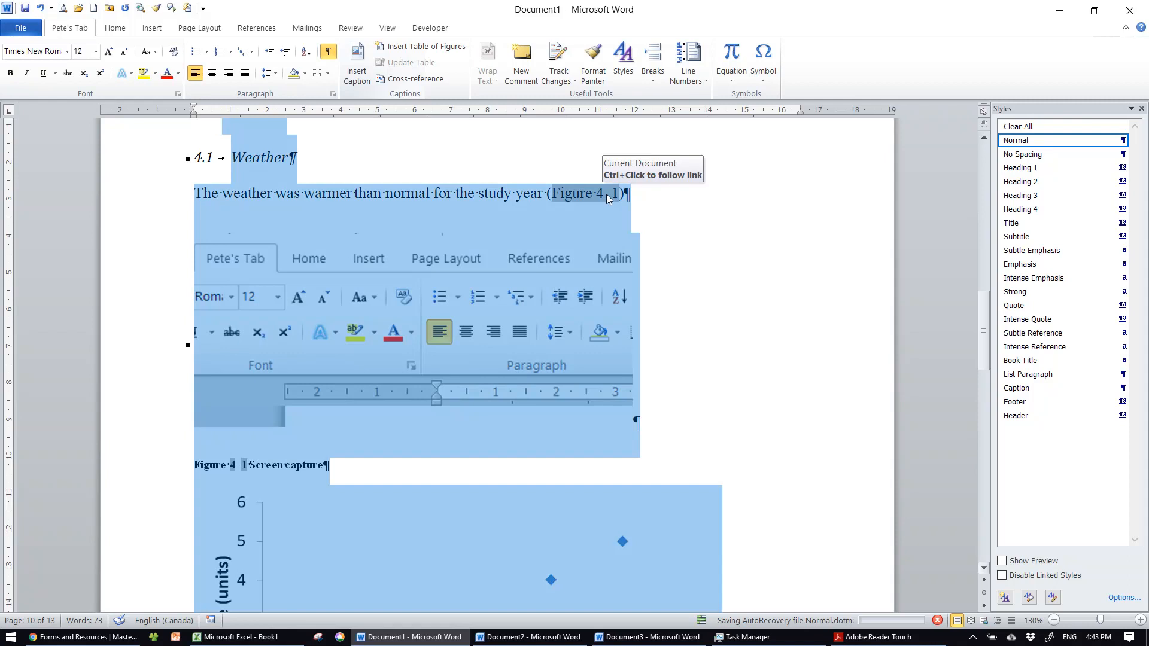
left_click(608, 197)
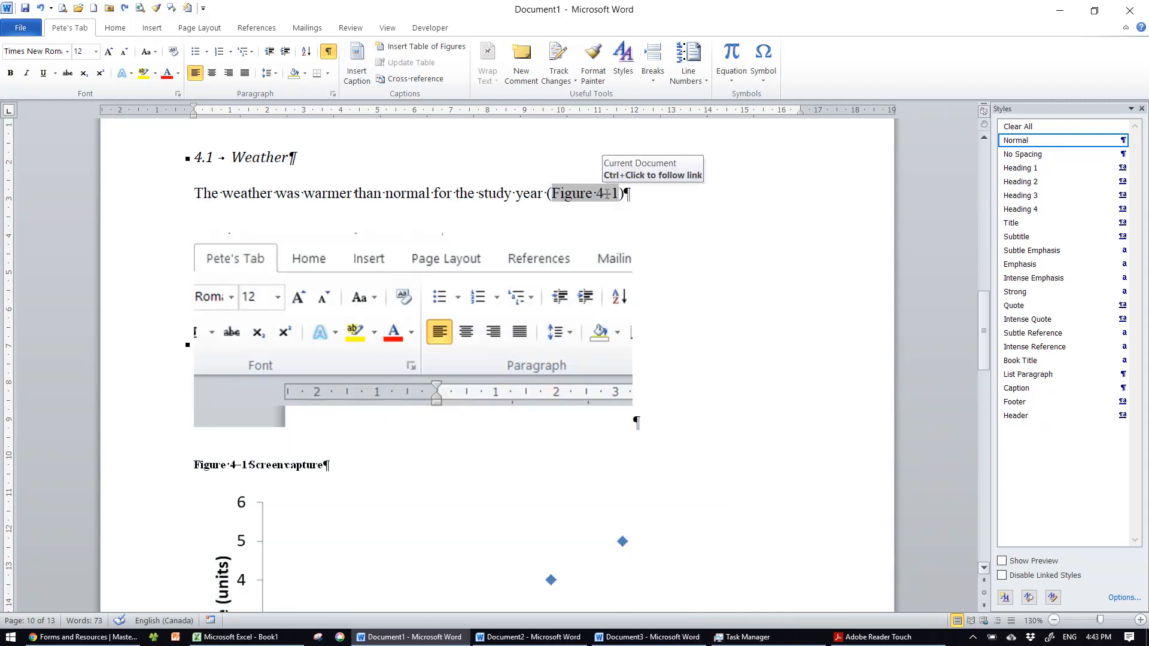
key("ctrl+a")
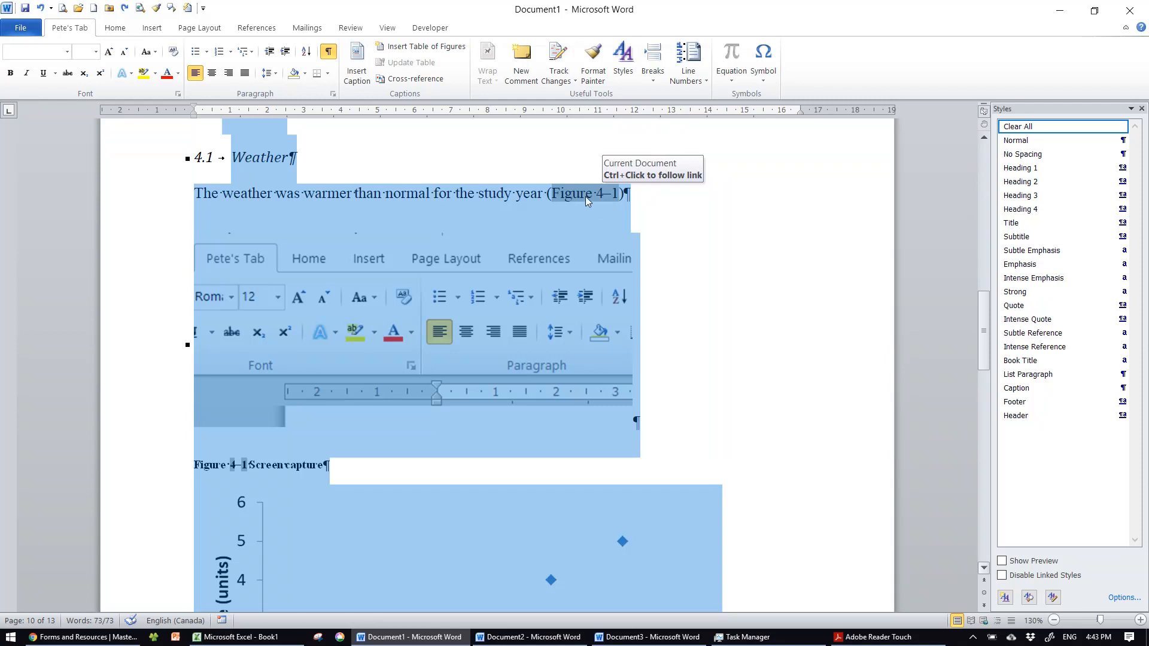
right_click(585, 196)
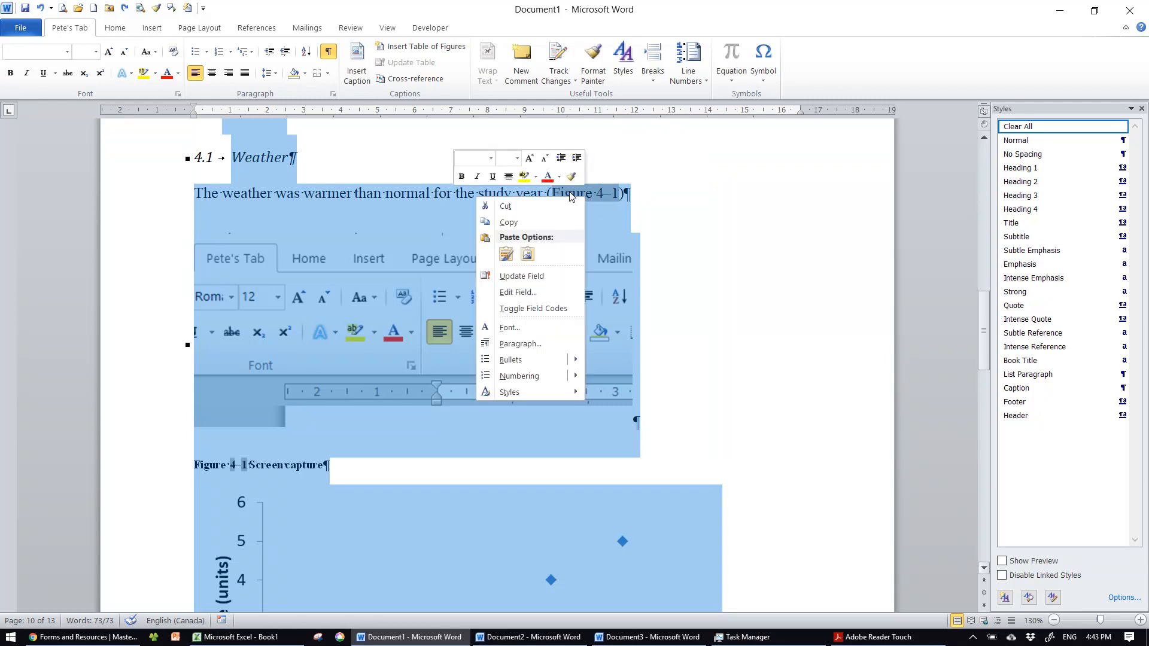
left_click(534, 277)
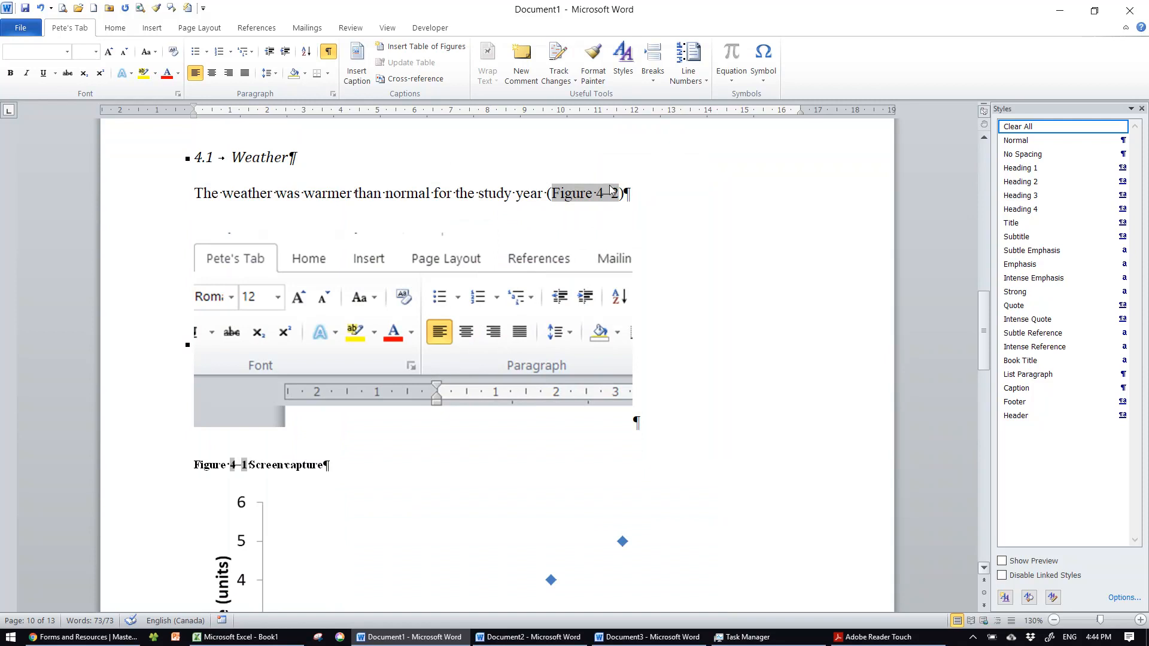
scroll(507, 314, "down", 3)
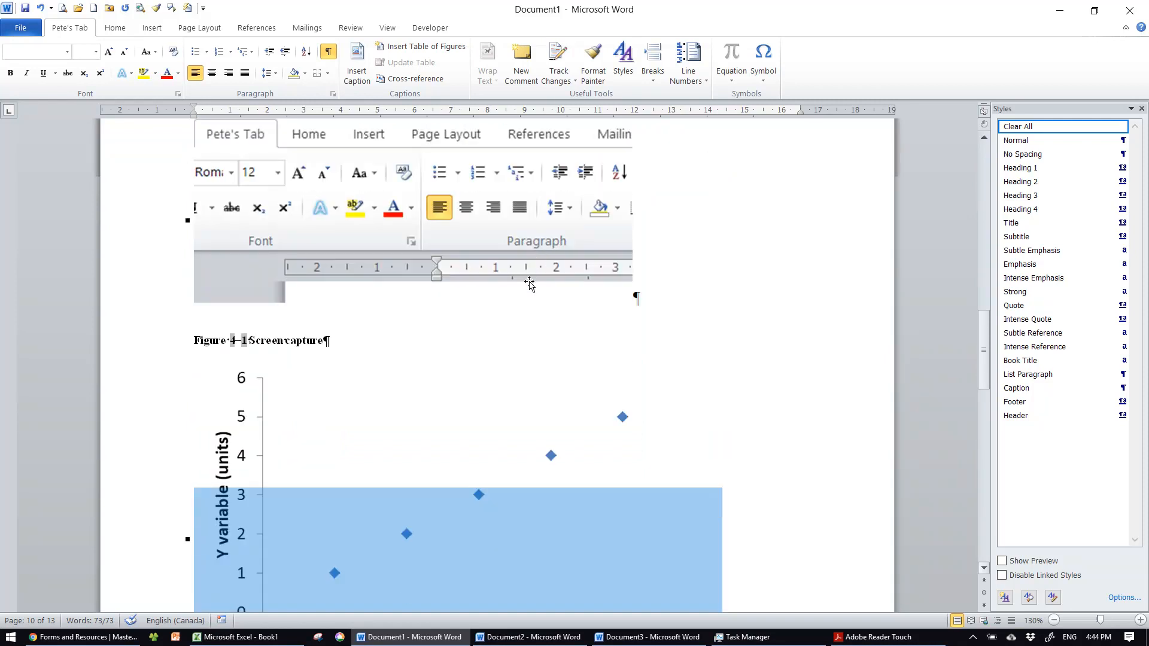
Add a paragraph below the Well installation heading and insert a blank equation in it.
scroll(507, 314, "down", 3)
left_click(249, 478)
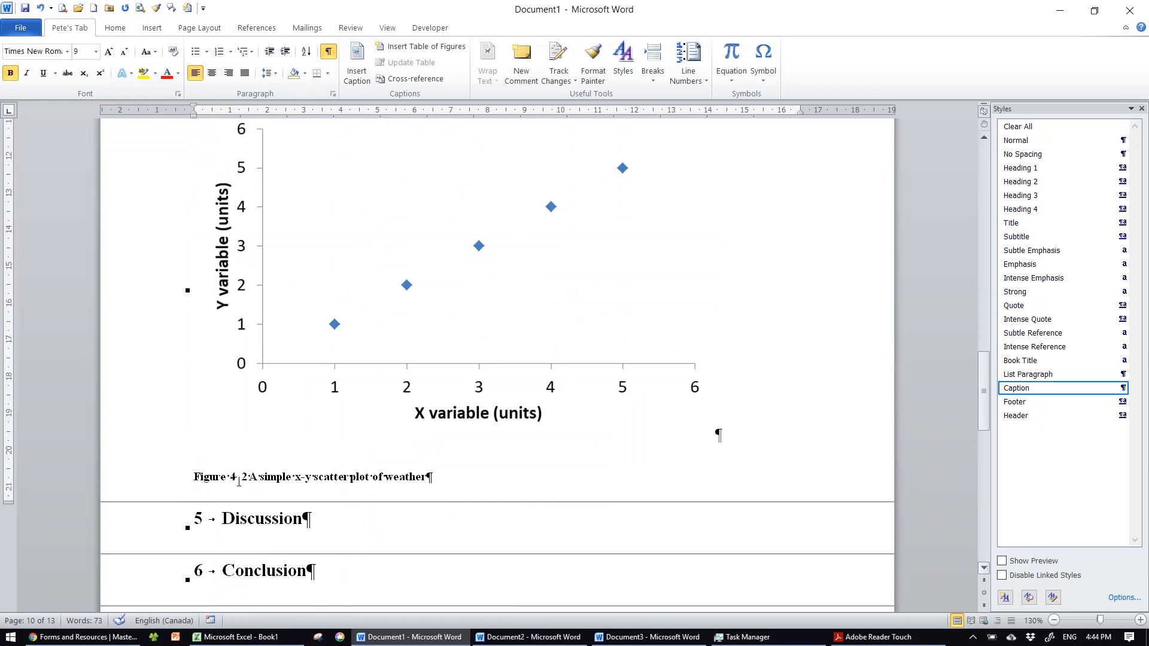
scroll(397, 390, "up", 6)
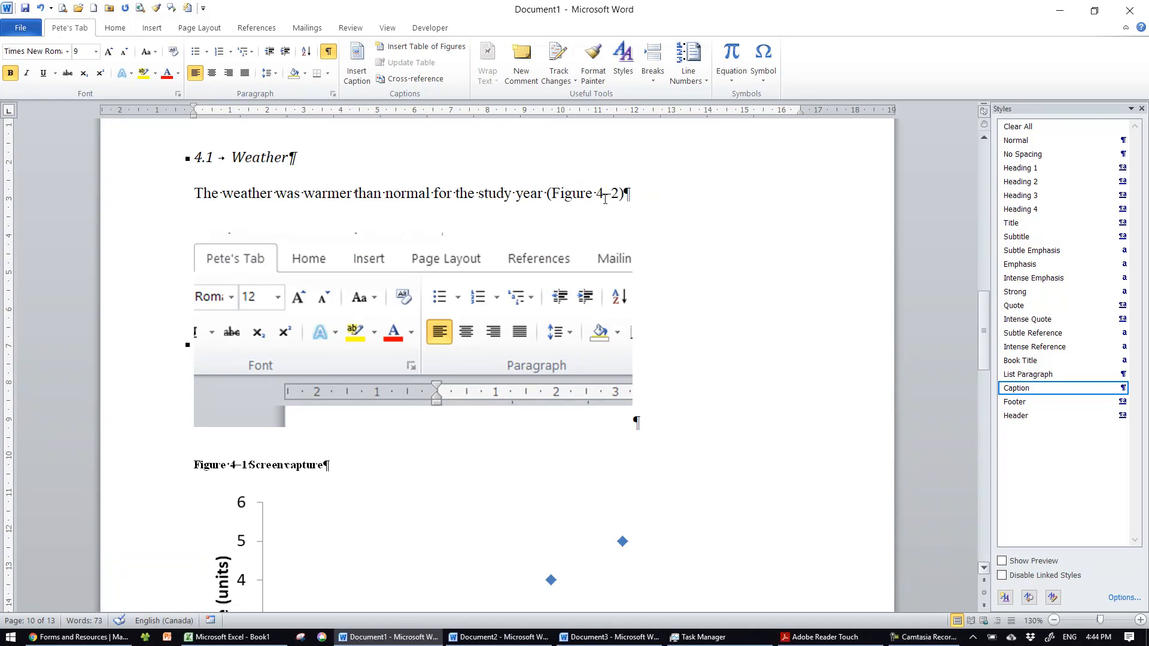
scroll(318, 234, "up", 3)
scroll(319, 235, "up", 1)
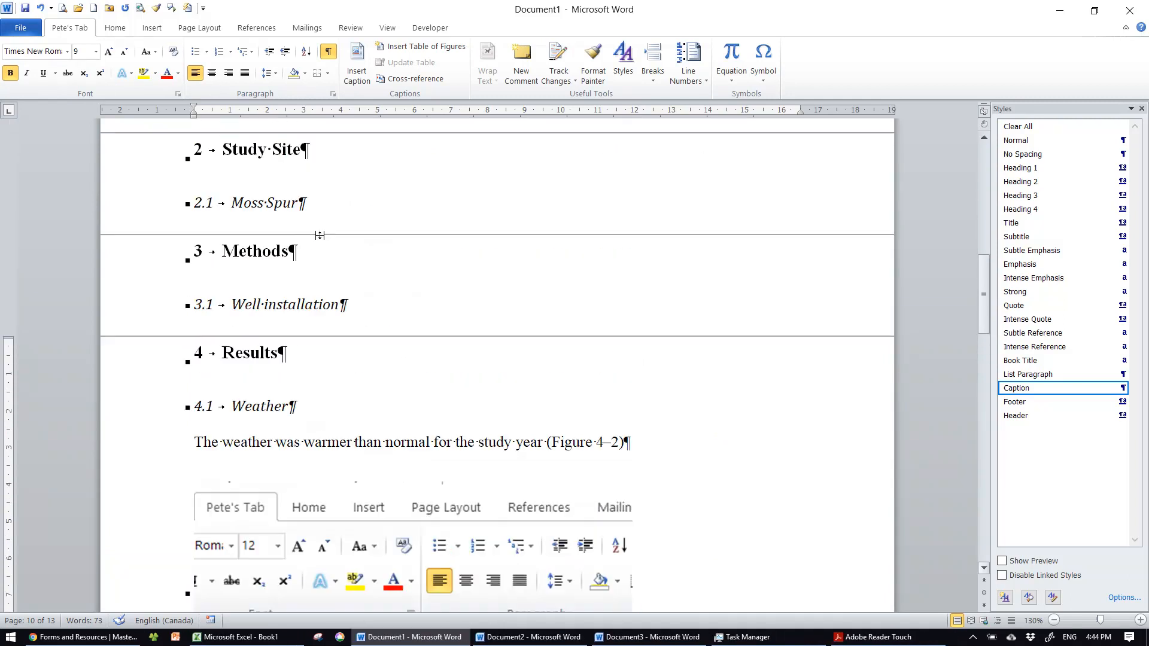
left_click(352, 306)
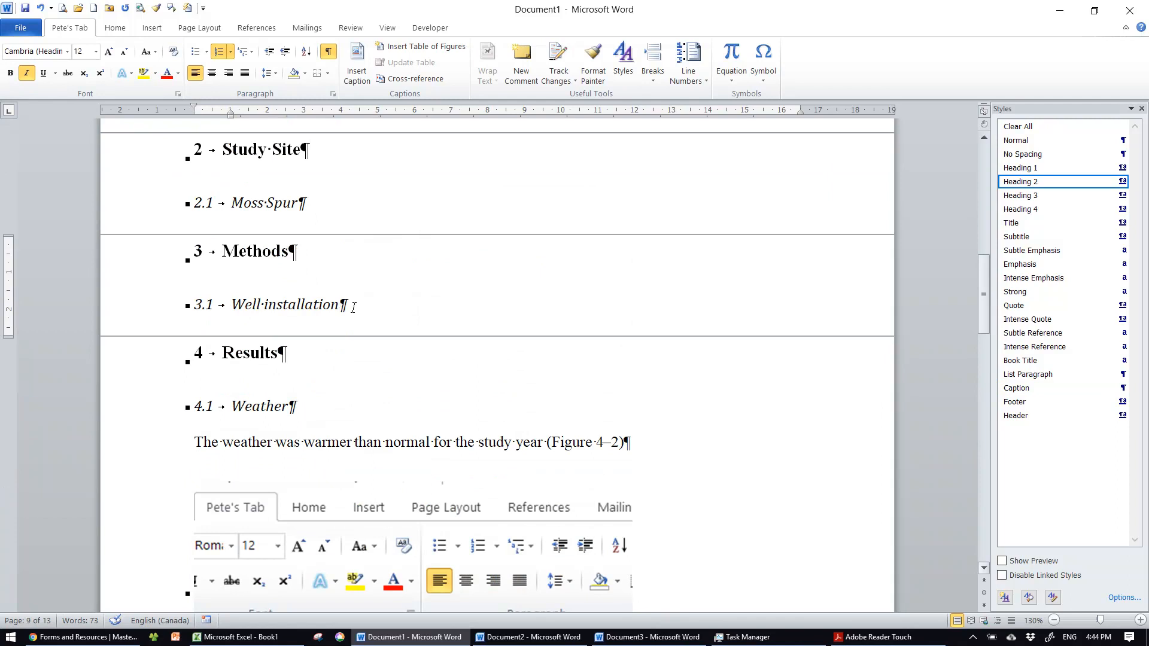
key("Return")
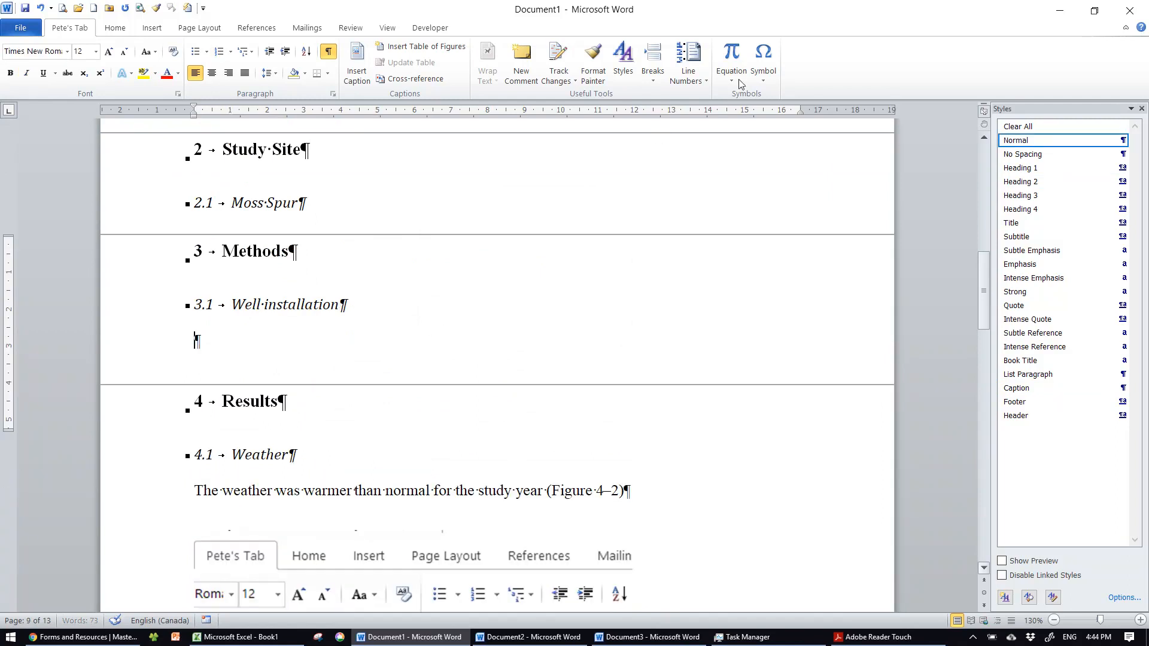
left_click(733, 59)
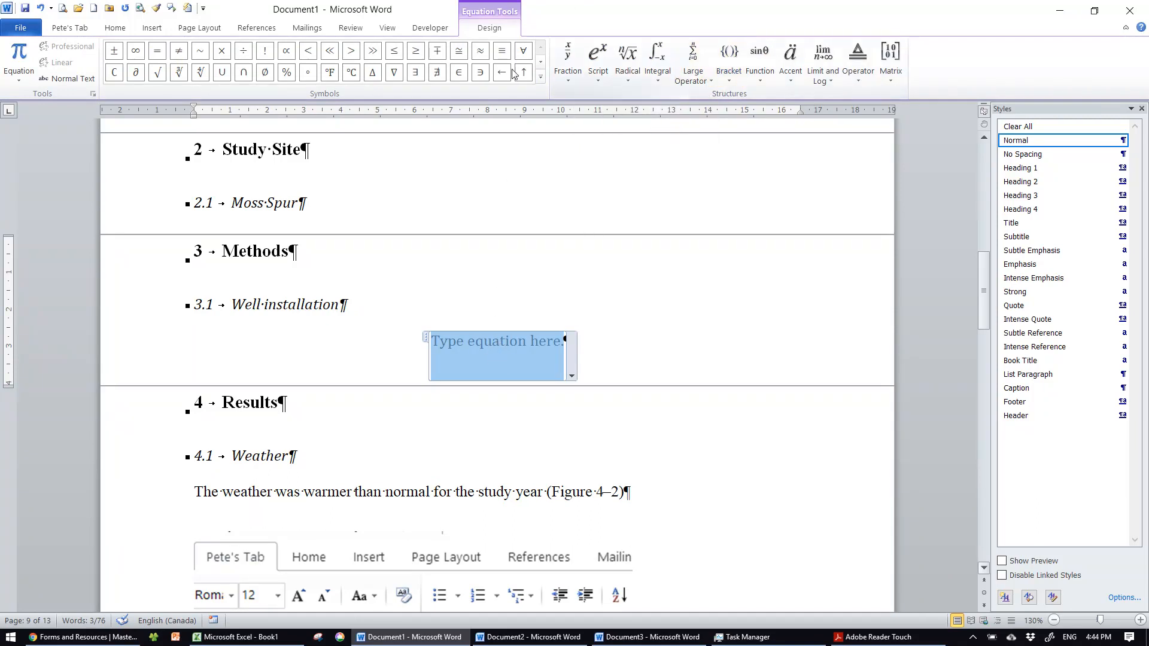
Build a stacked fraction in the equation with a subscript-superscript placeholder as the numerator and x² as the denominator.
left_click(573, 56)
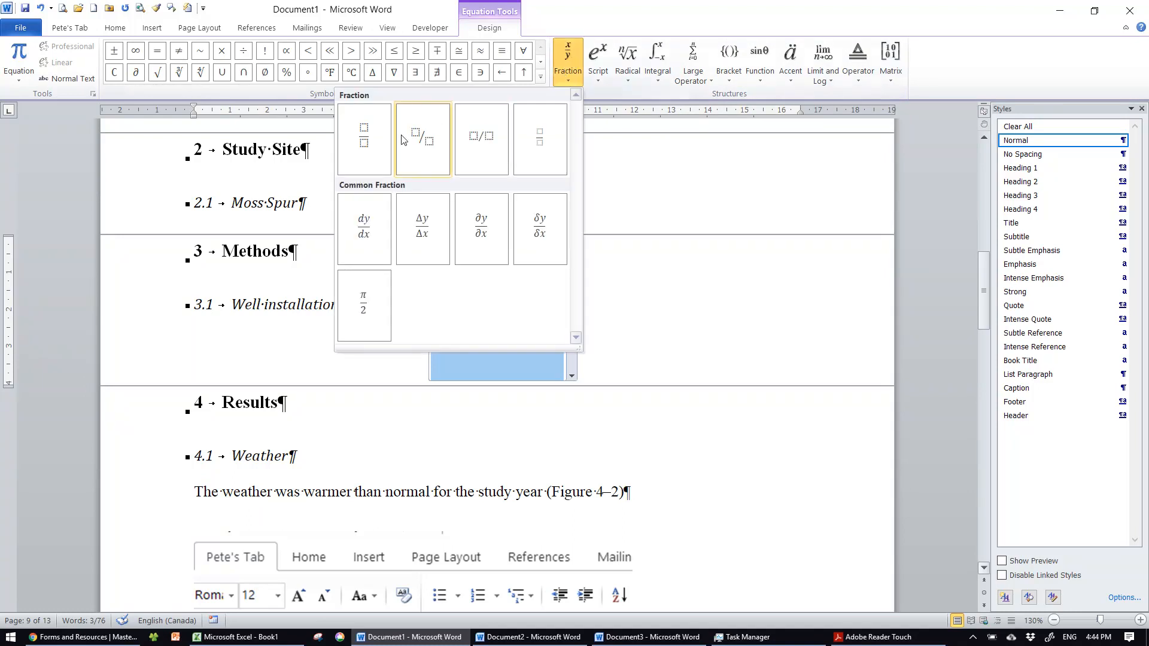
left_click(364, 137)
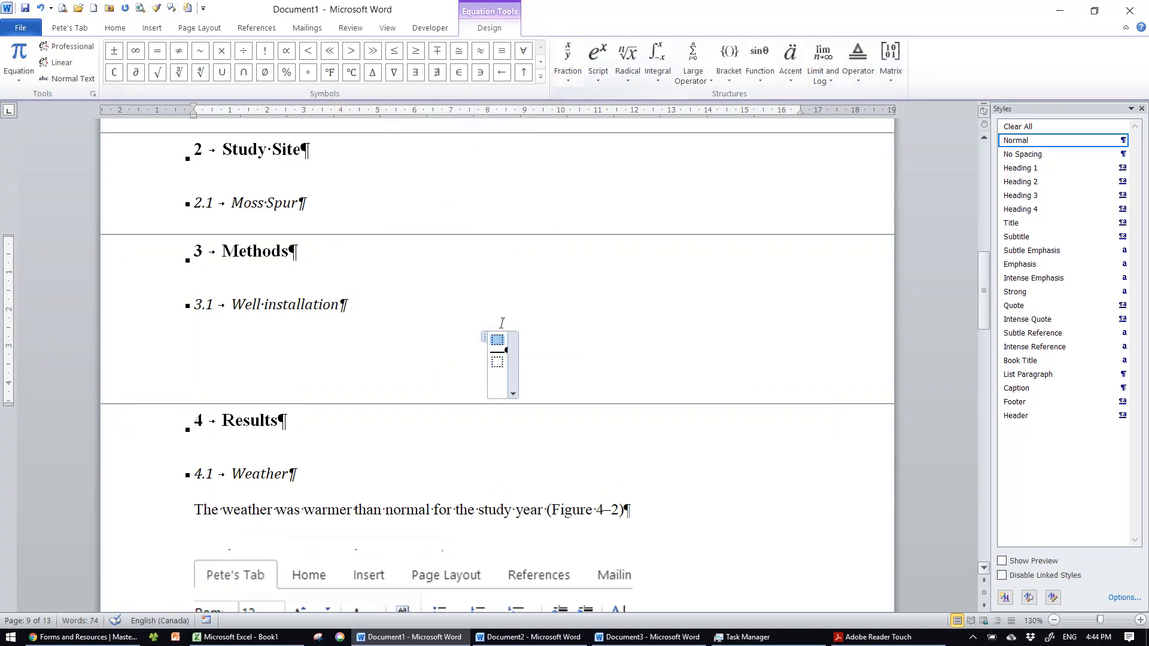
left_click(597, 58)
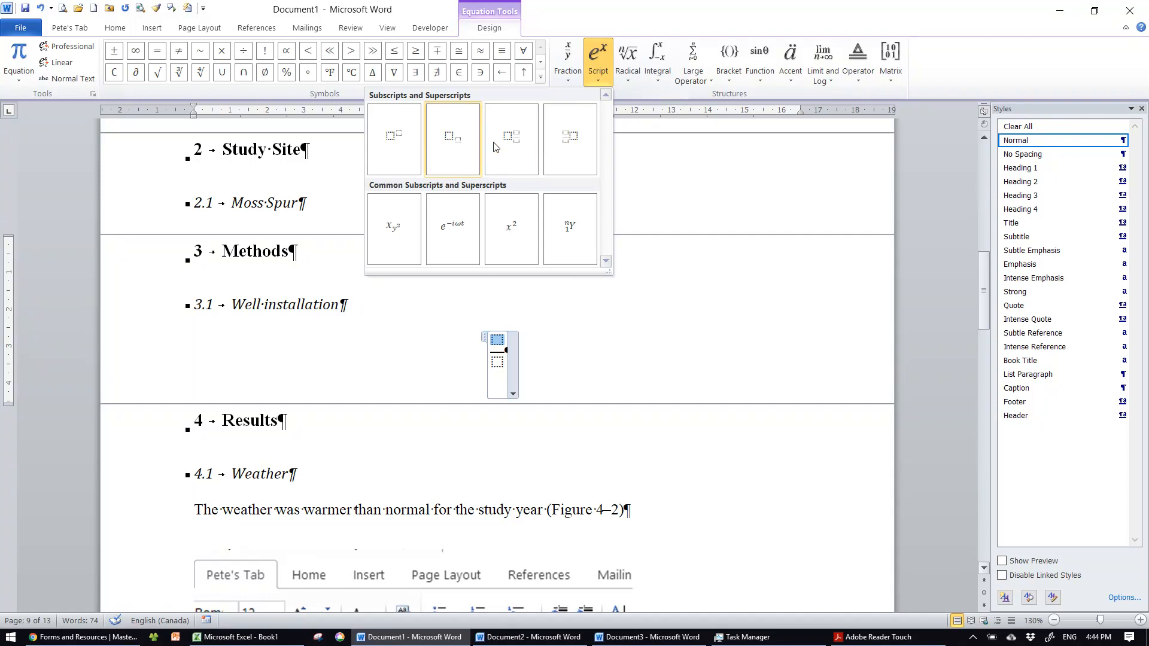
left_click(511, 138)
left_click(495, 366)
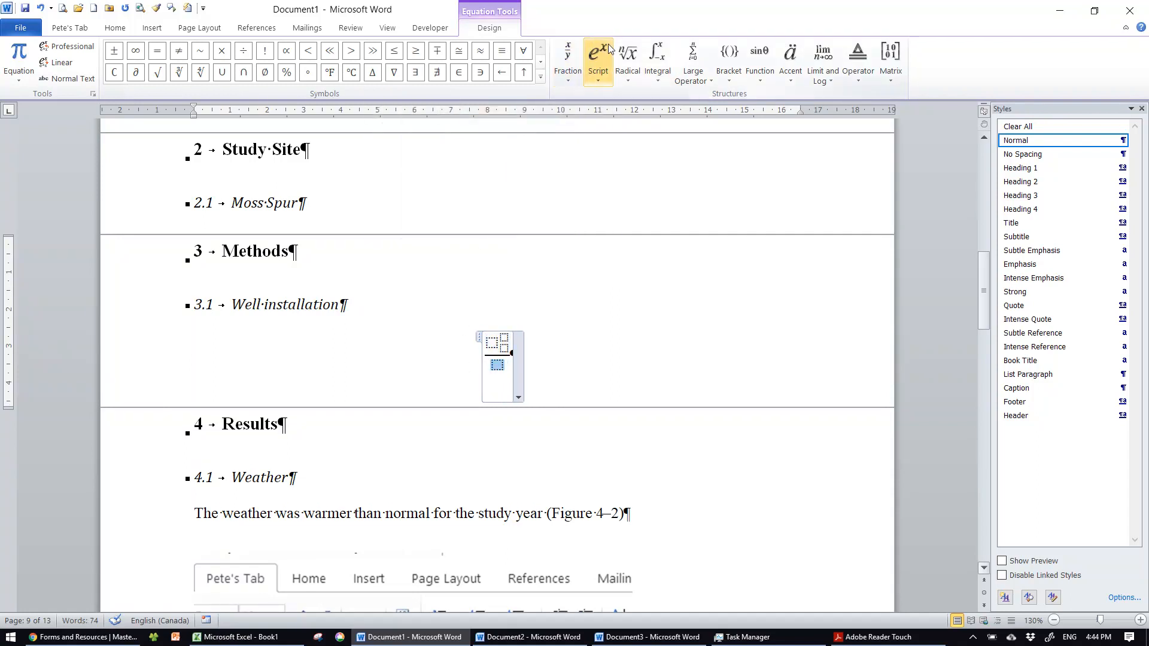
left_click(595, 57)
left_click(508, 222)
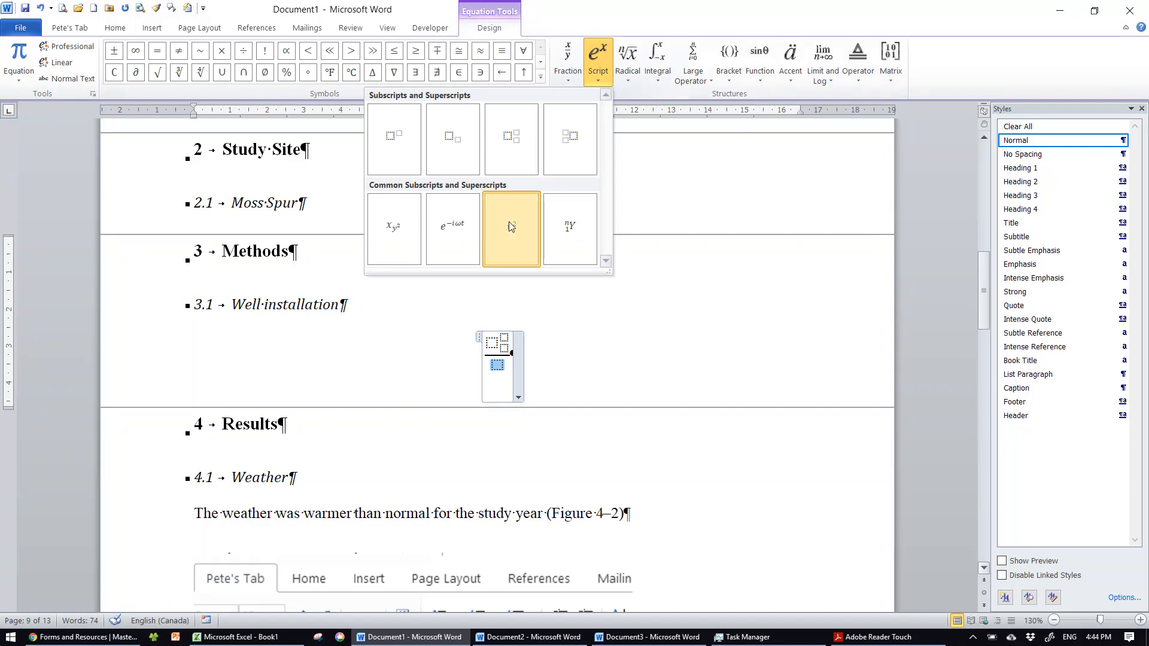
Fill the fraction's numerator with y, subscript 2 and superscript 1, and leave the equation.
left_click(492, 343)
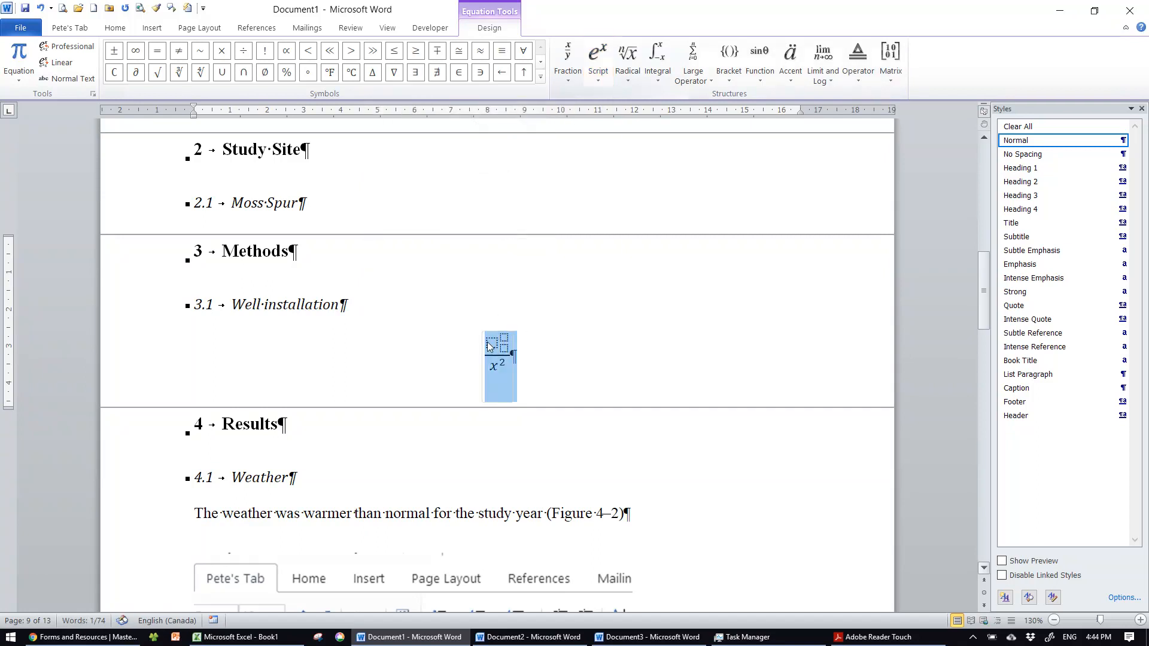
type("y")
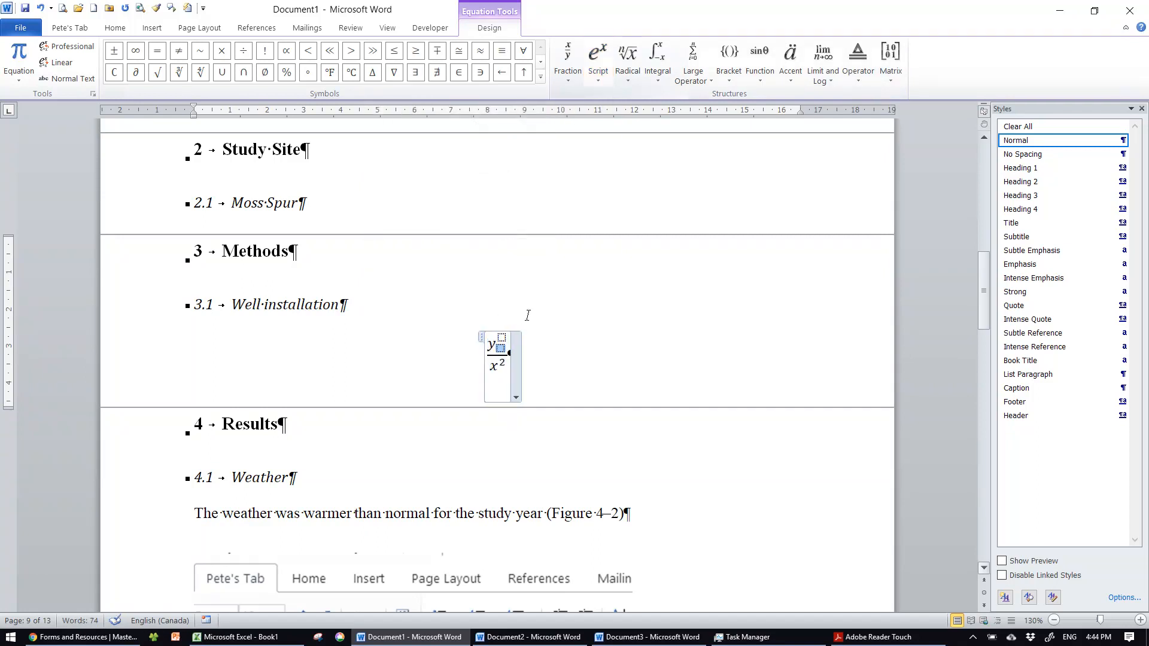
type("2")
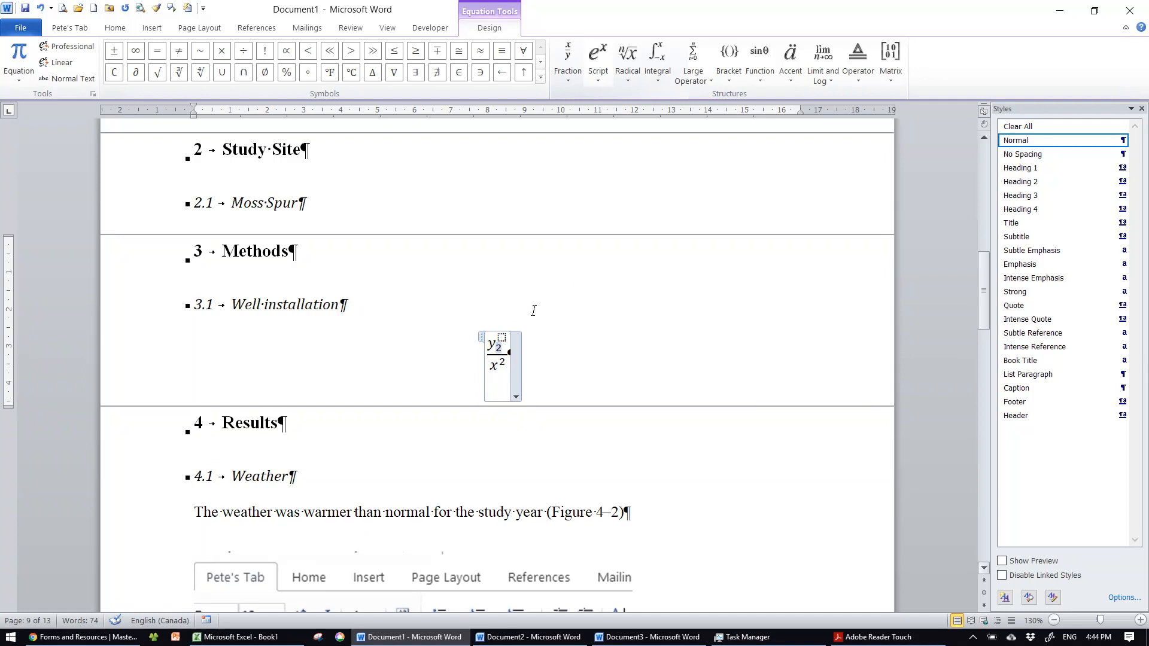
left_click(504, 336)
type("1")
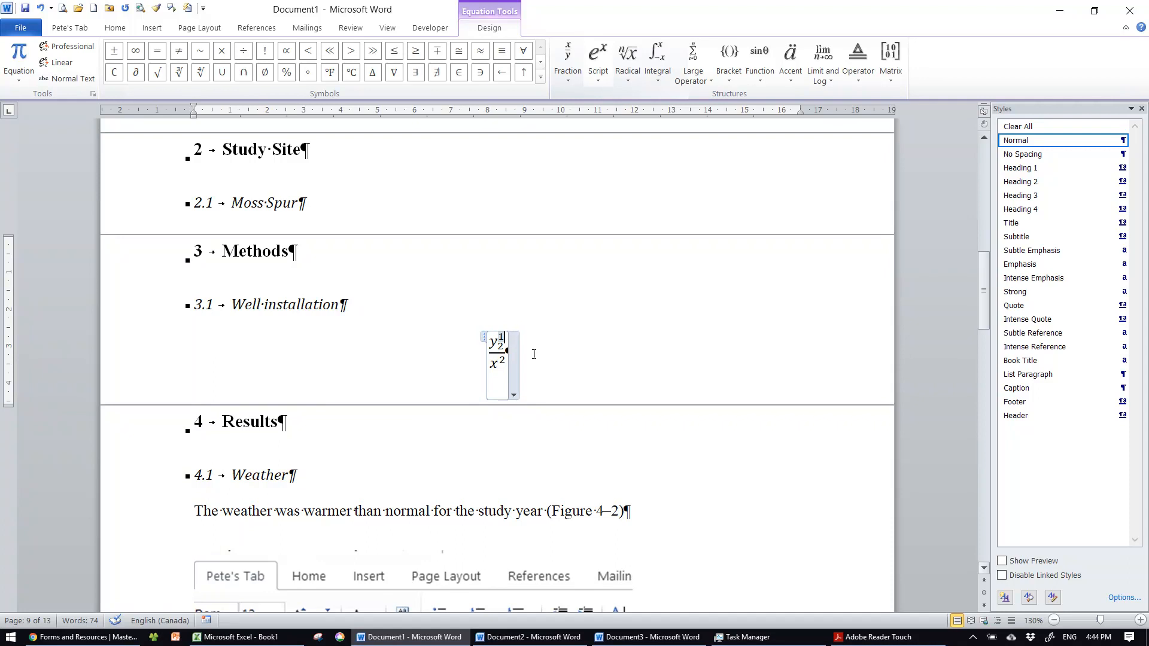
left_click(508, 345)
left_click(539, 361)
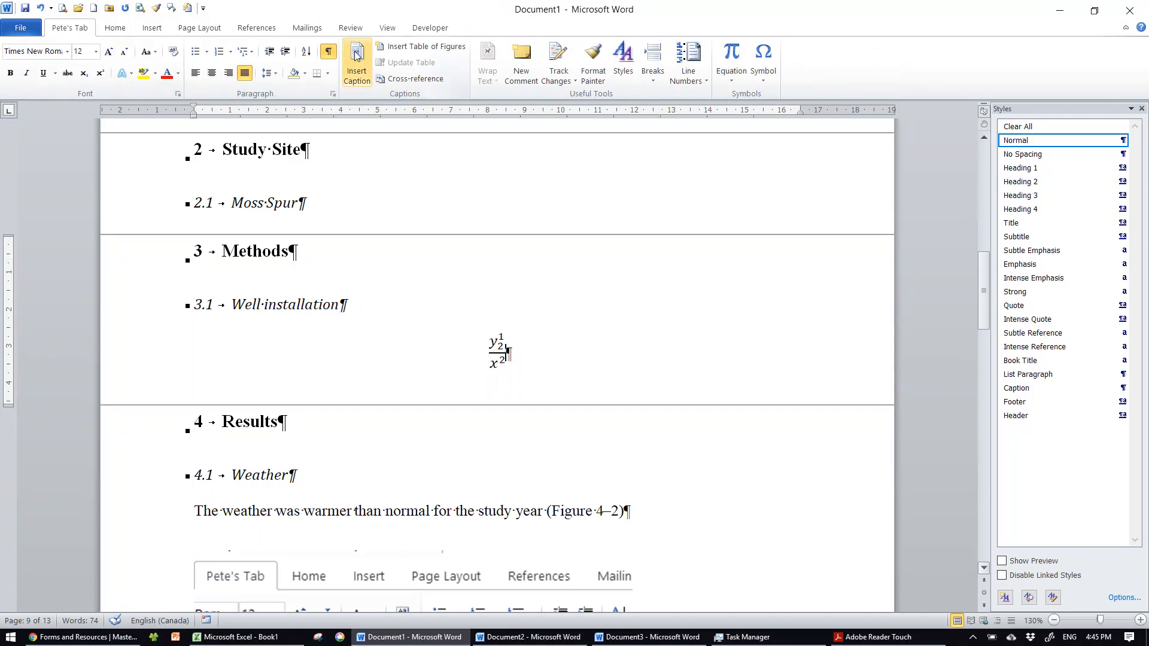
Set captions with the Equation label to include the chapter number, and try inserting one directly beside the fraction.
left_click(371, 64)
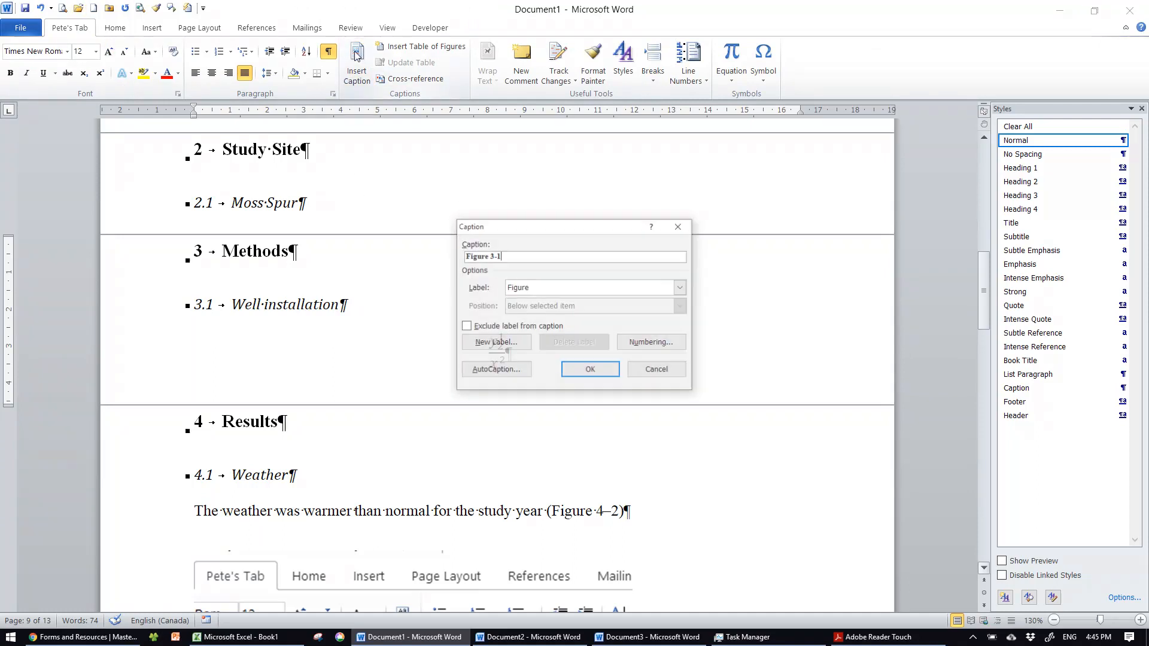
left_click(544, 293)
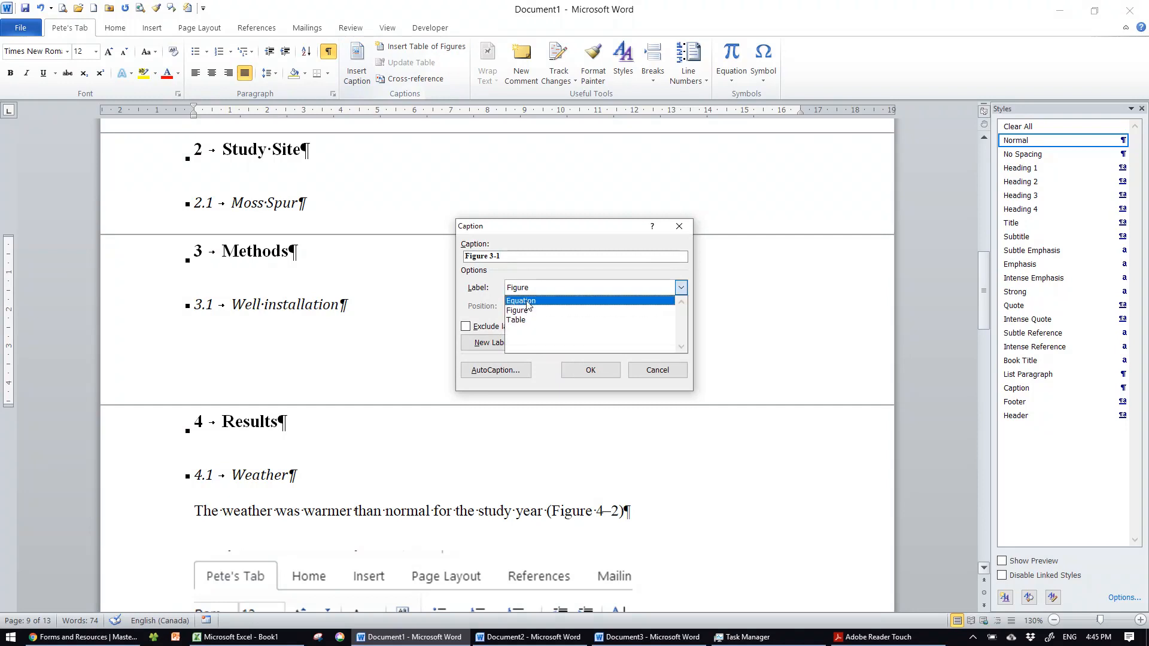
left_click(528, 299)
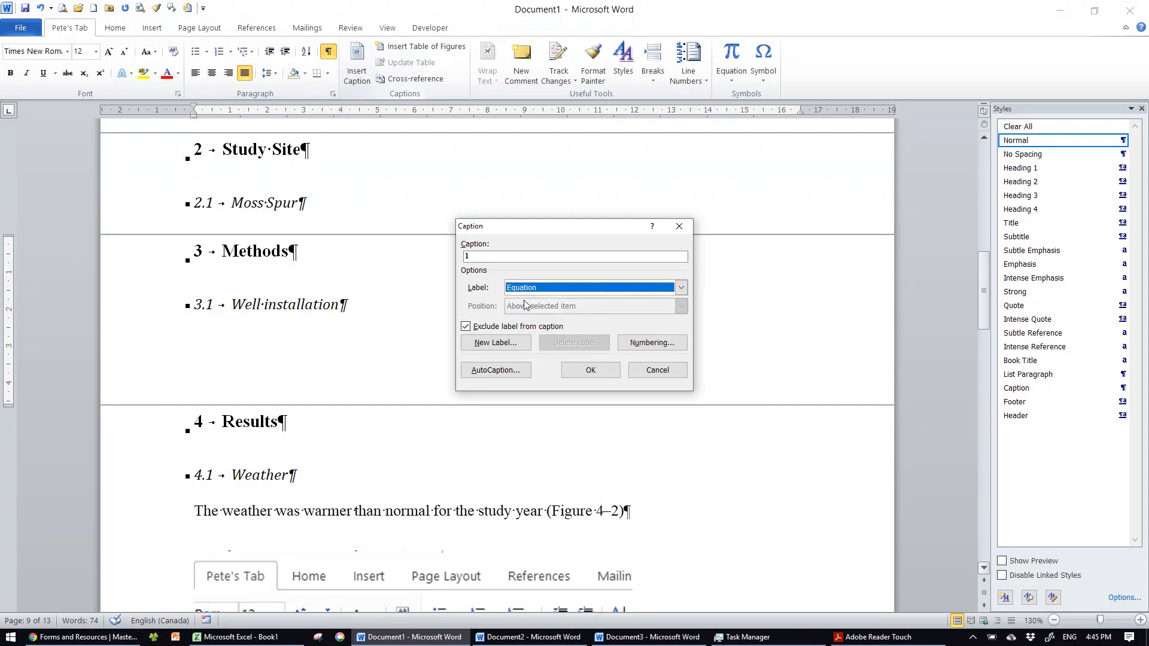
left_click(646, 342)
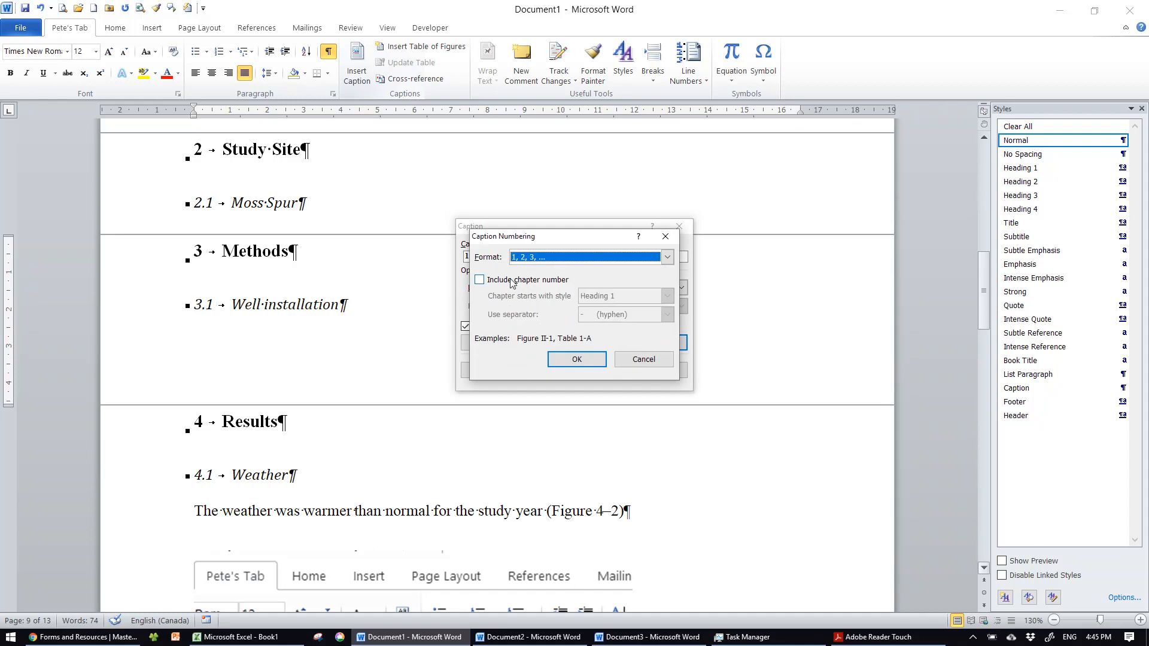
left_click(480, 281)
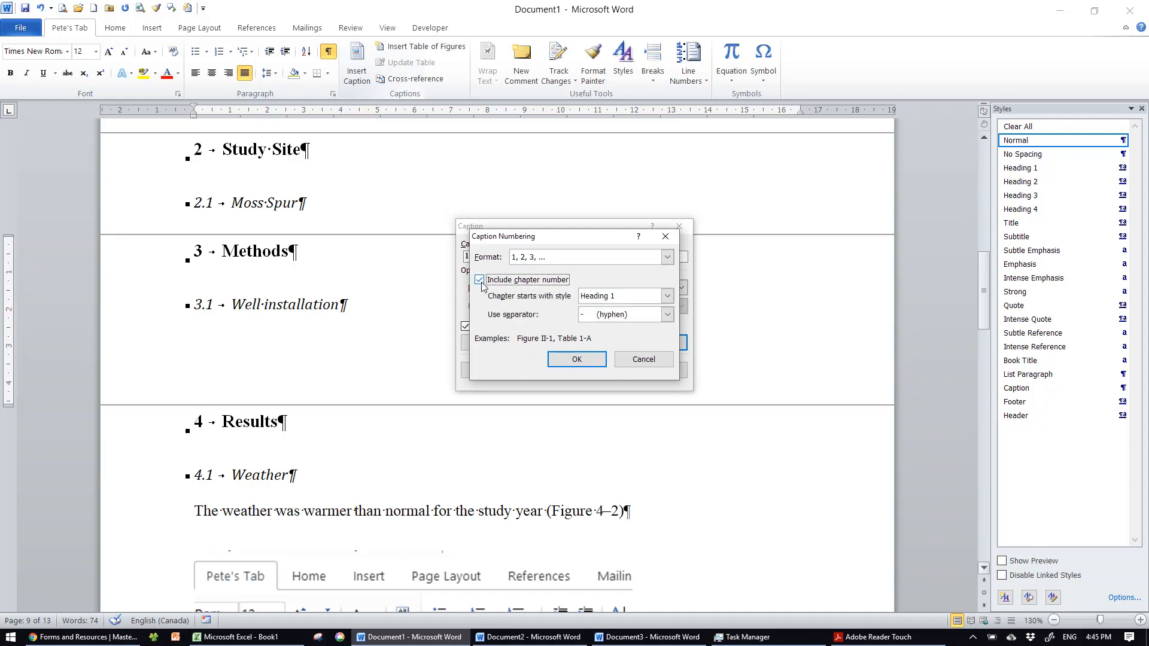
left_click(577, 359)
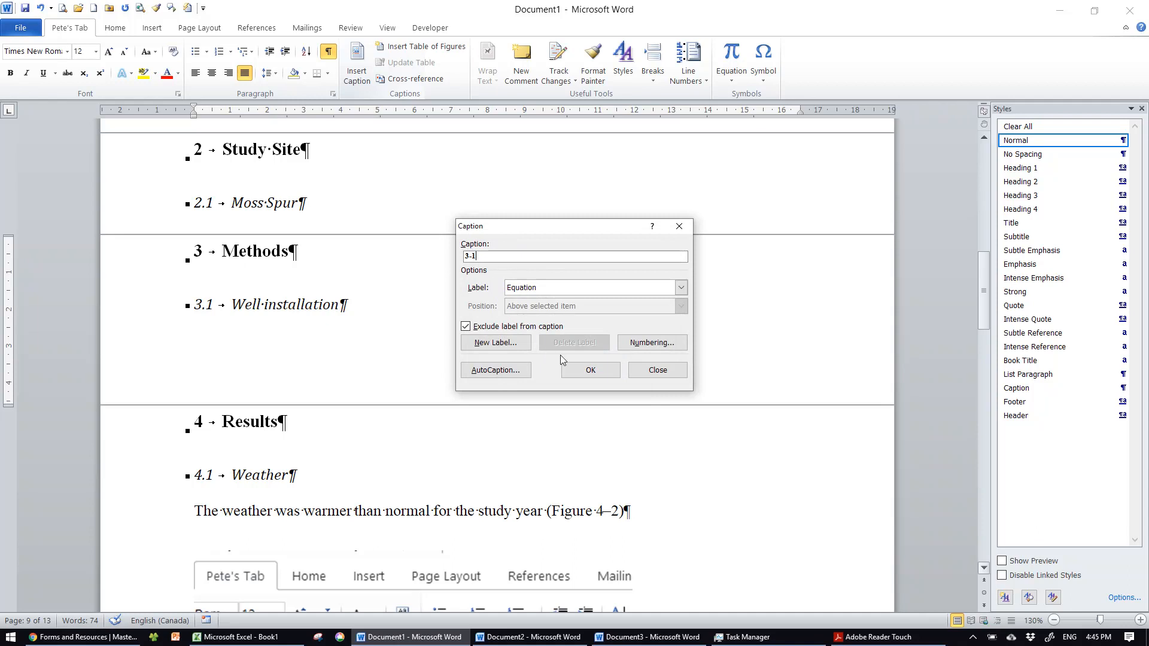
left_click(588, 371)
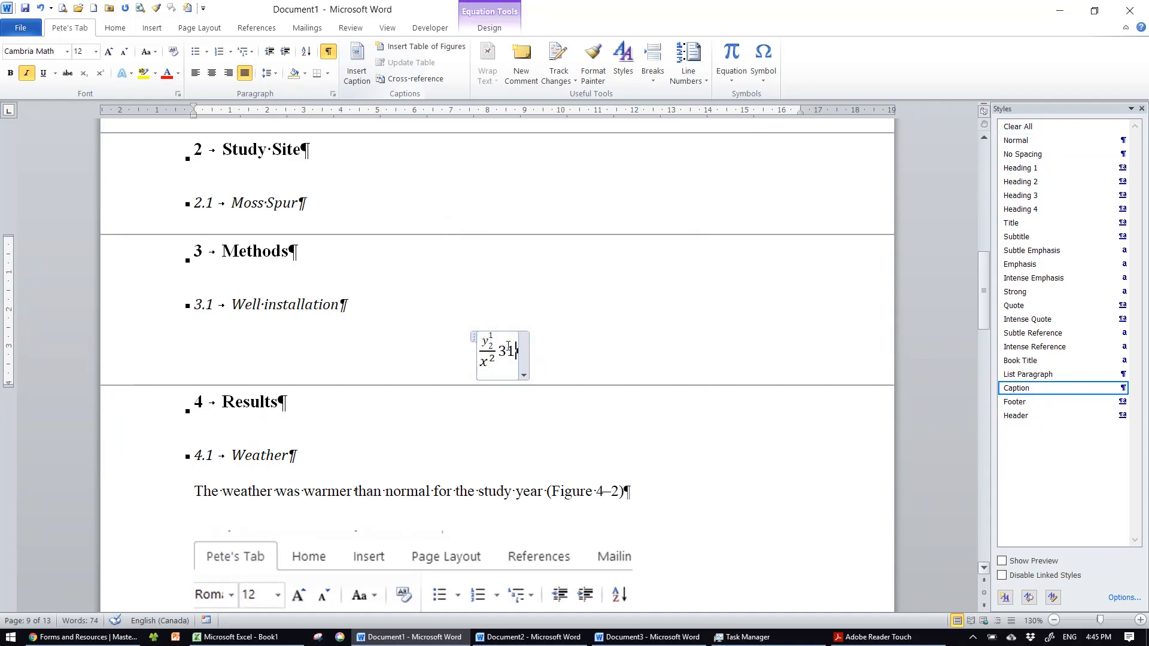
key("ctrl+z")
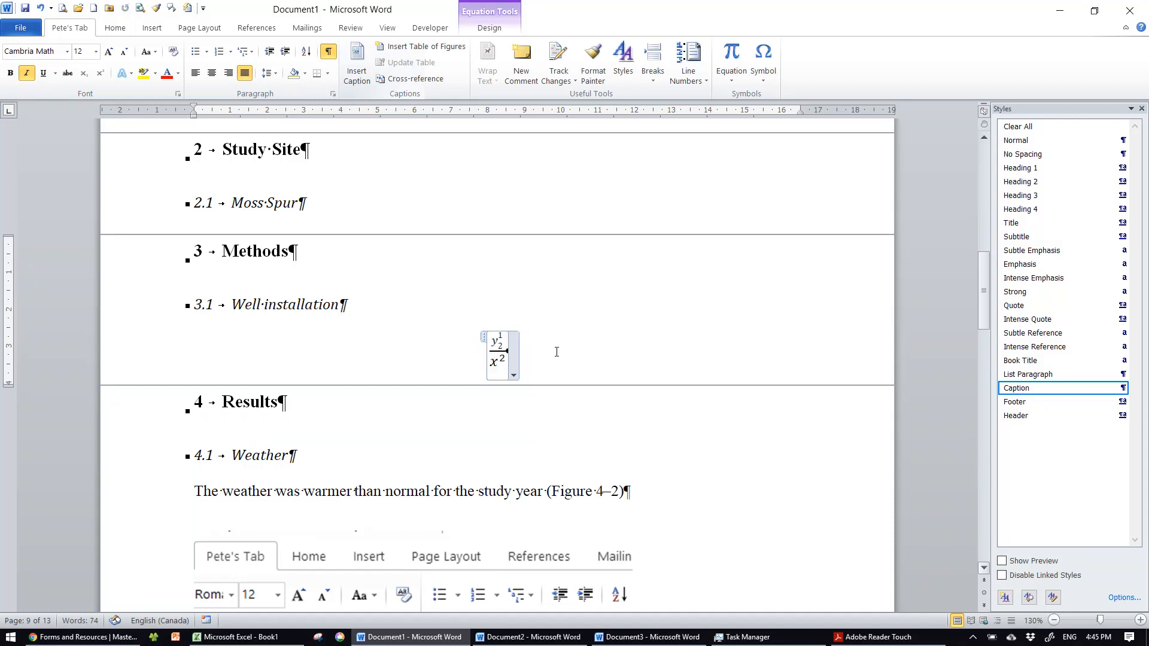
Add a paragraph below the equation and insert a chapter-numbered Equation caption there with its label excluded.
left_click(591, 365)
key("Return")
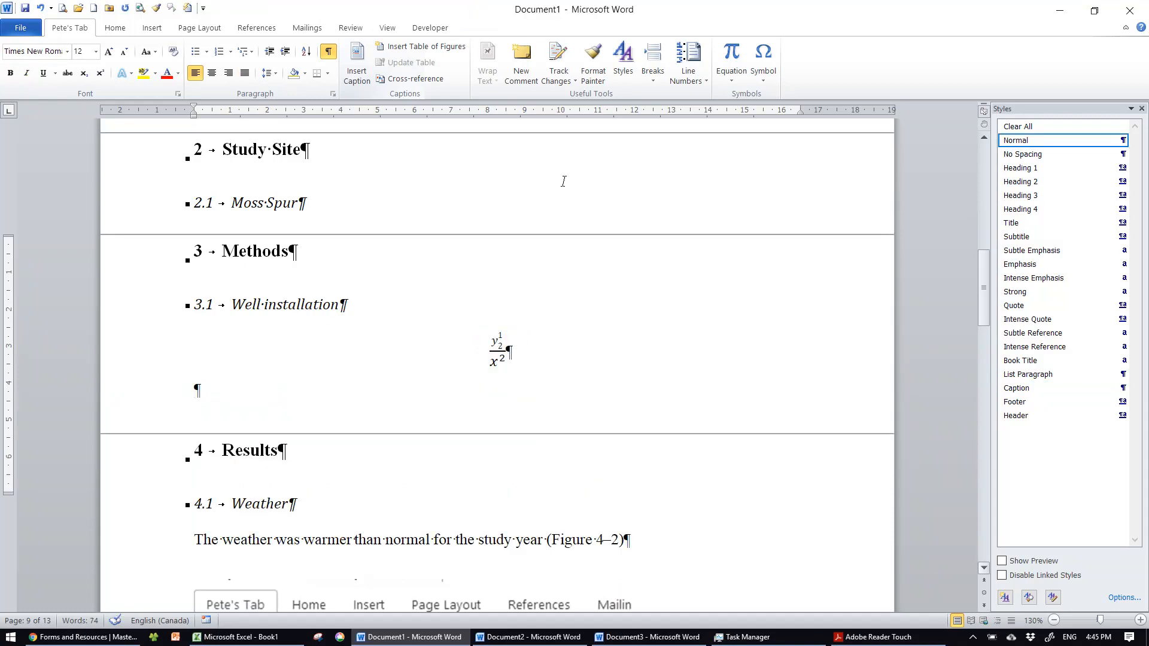
left_click(358, 63)
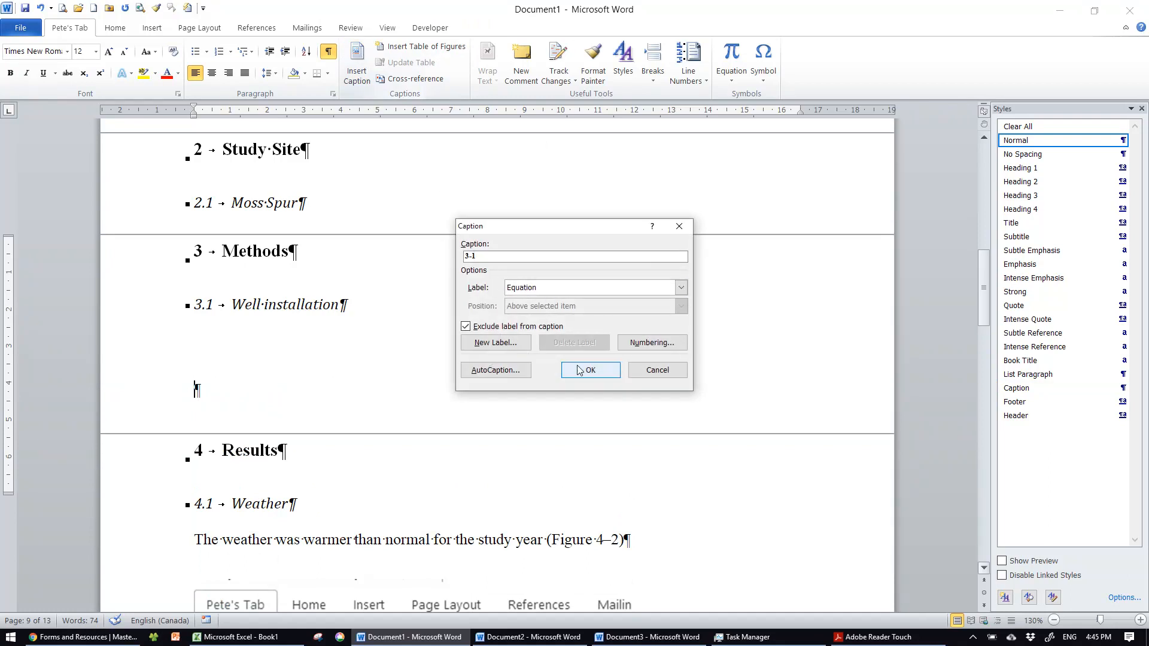
left_click(603, 372)
Move the equation onto the caption's line, before the number, and separate the two with three tab characters.
left_click_drag(193, 387, 599, 358)
left_click(211, 347)
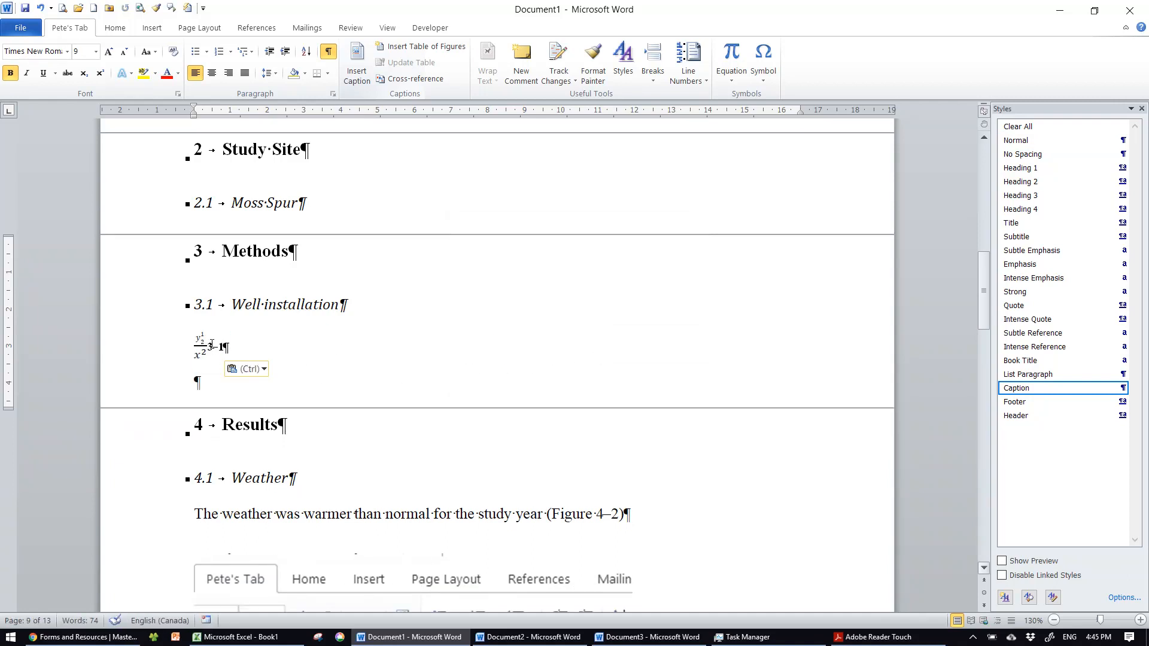
key("Tab")
key("Tab")
key("Tab")
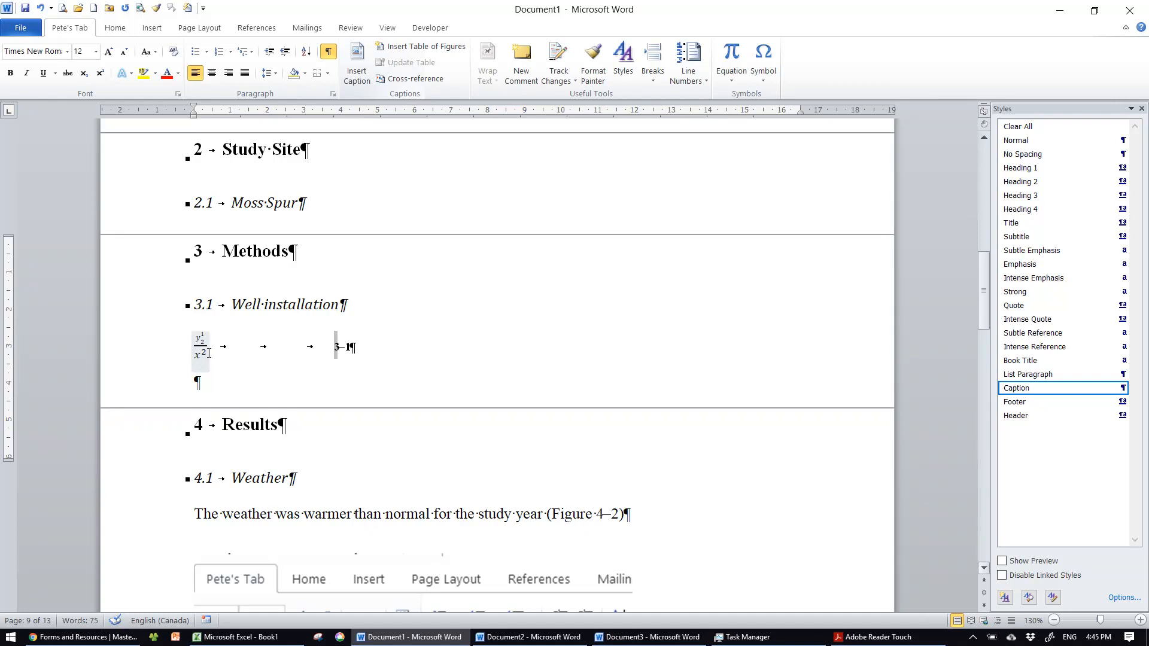
left_click(271, 413)
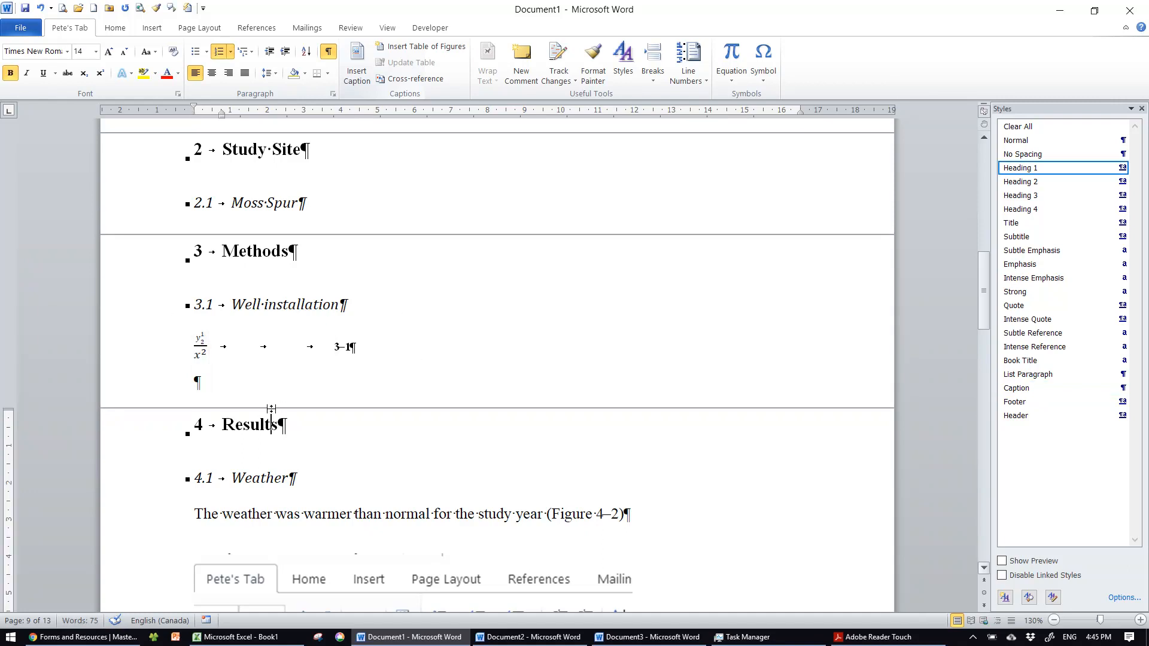
Start a Mendeley citation before the period of the peatlands sentence in section 1.1 and search the library for "national wetlands work".
scroll(321, 399, "up", 1)
scroll(322, 401, "up", 4)
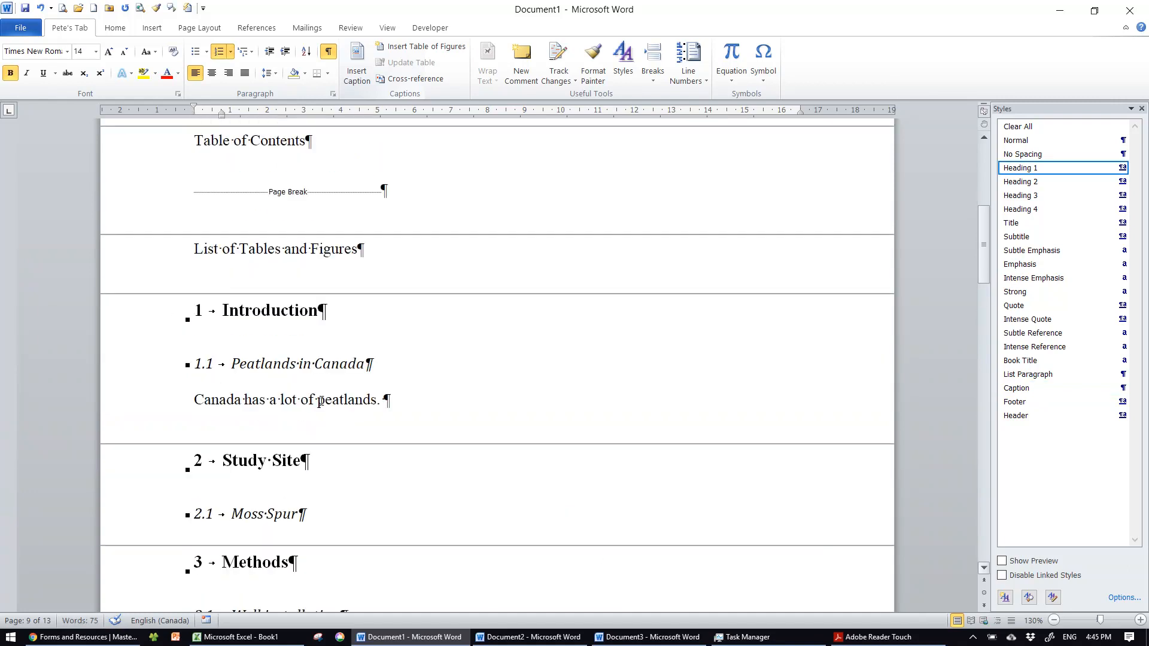
left_click(379, 403)
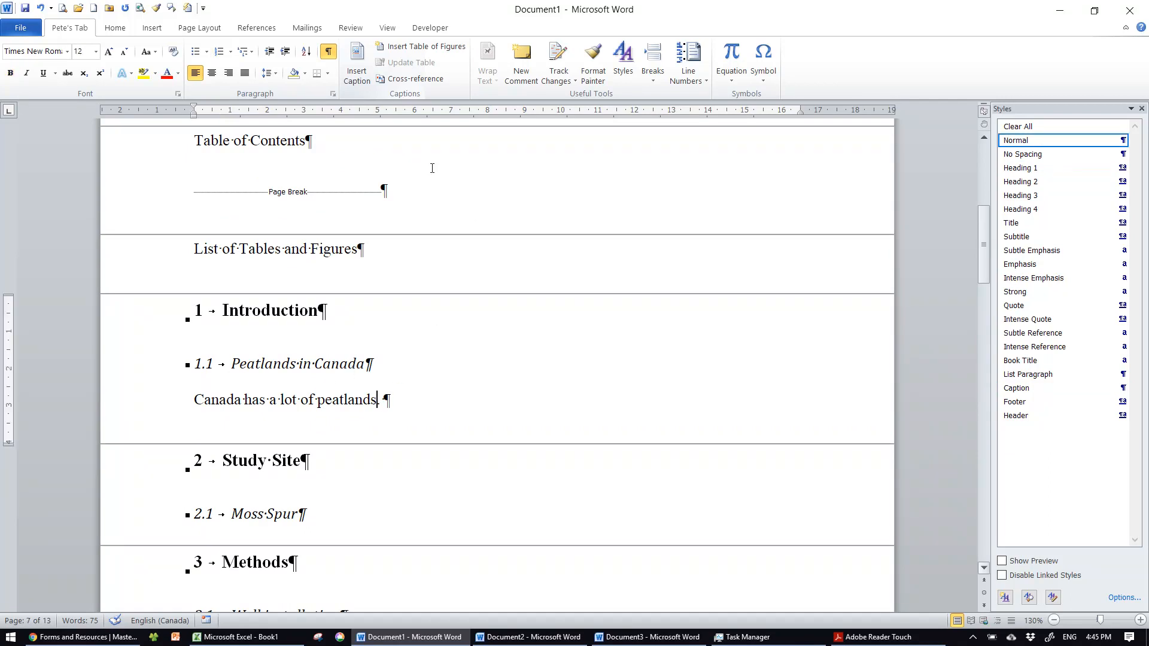
left_click(256, 31)
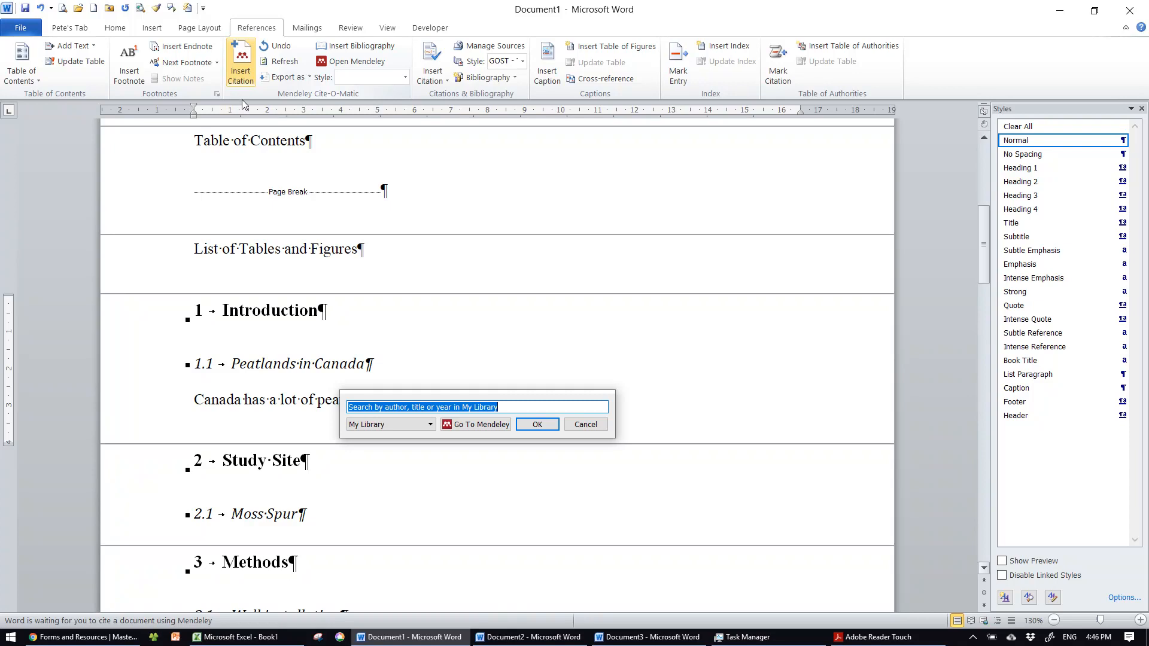
type("nwwg")
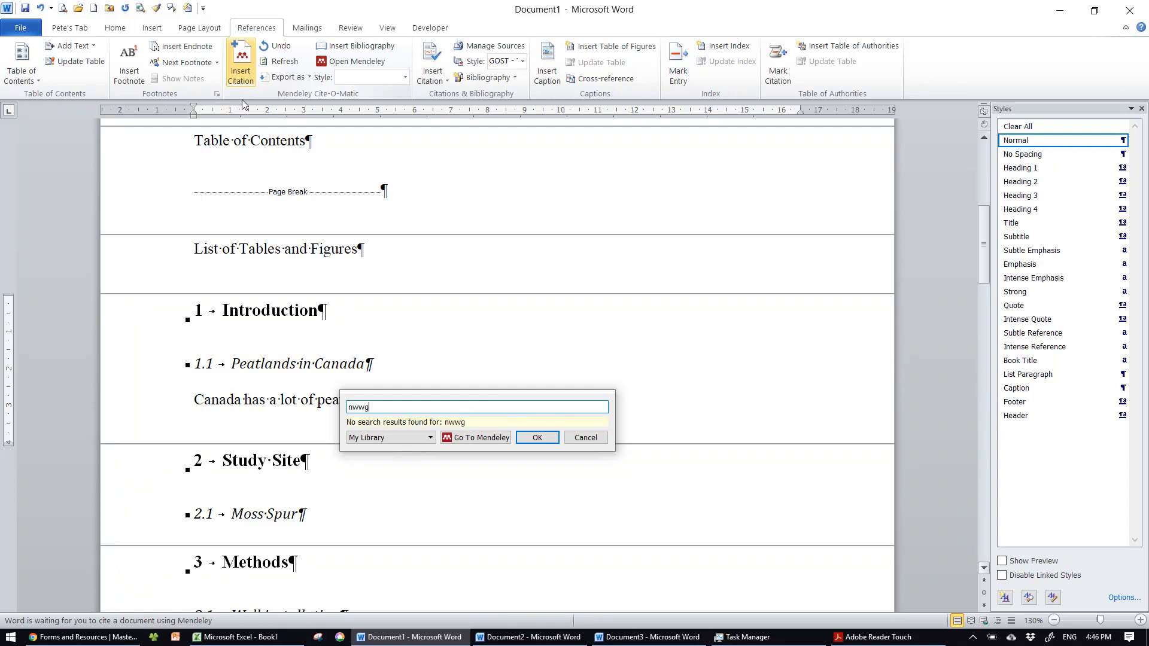
key("BackSpace")
key("BackSpace")
type("ational ")
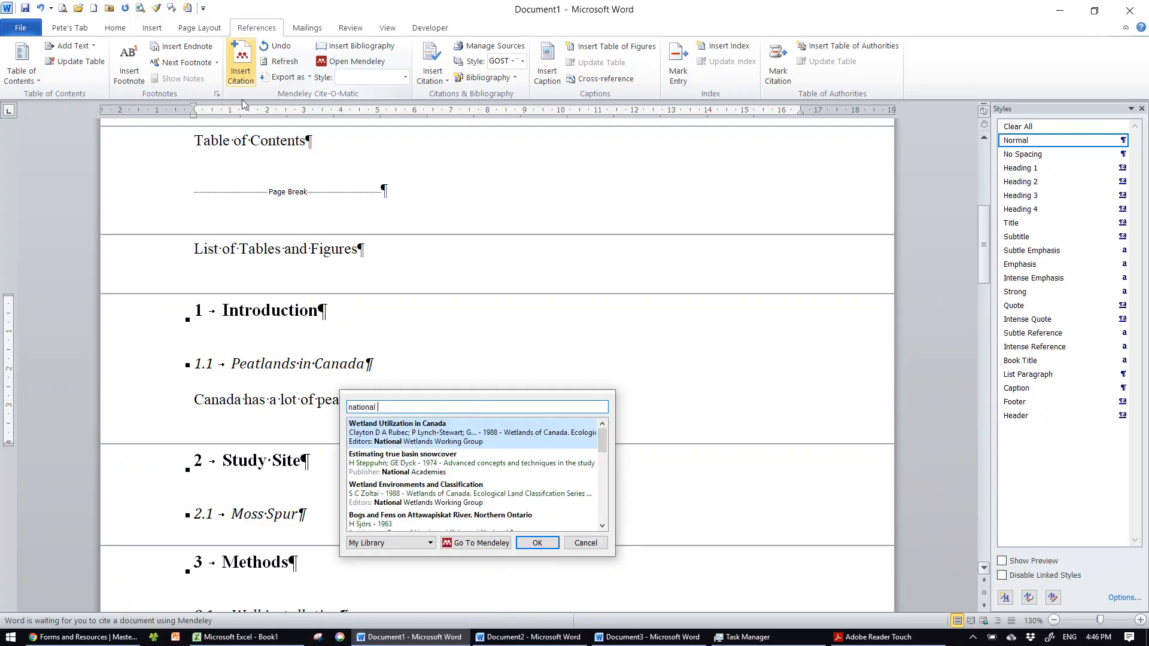
type("wetlands work")
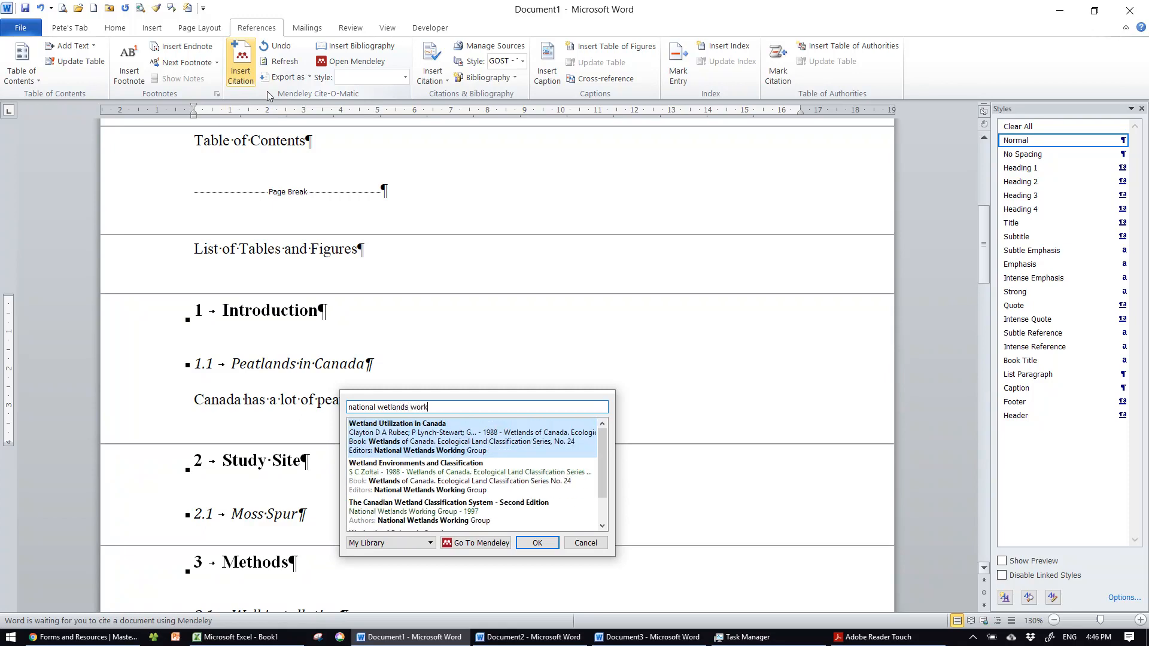
Cite the 1988 reference "Wetland Environments and Classification" and separate the citation from the word "peatlands" with a space.
left_click(413, 484)
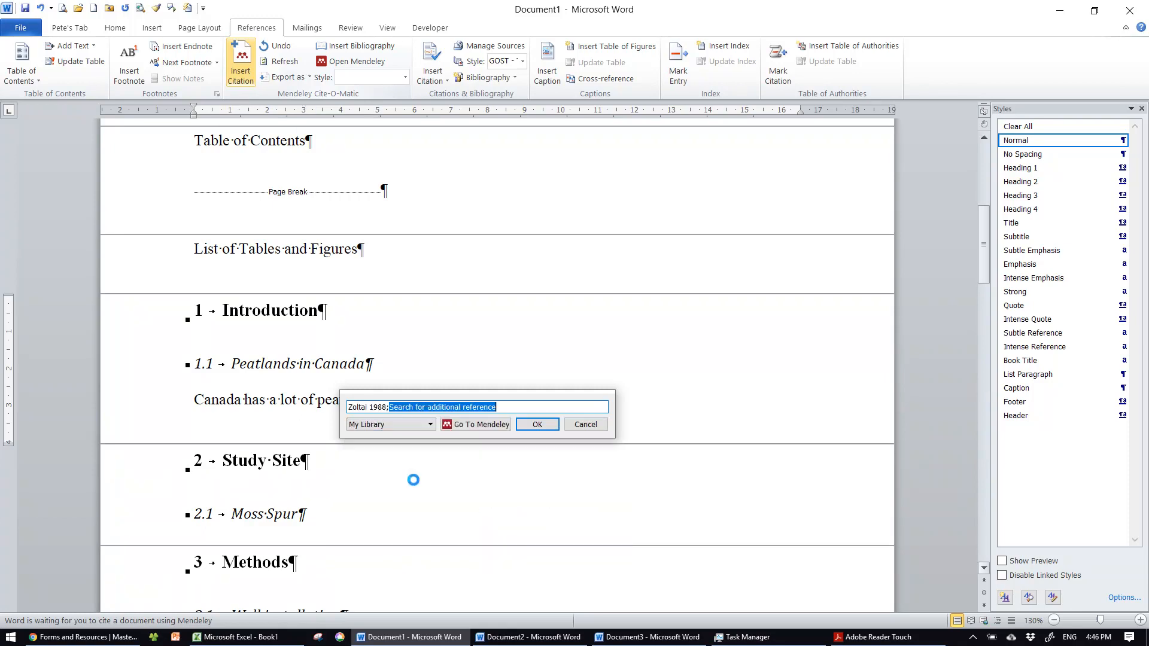
left_click(542, 428)
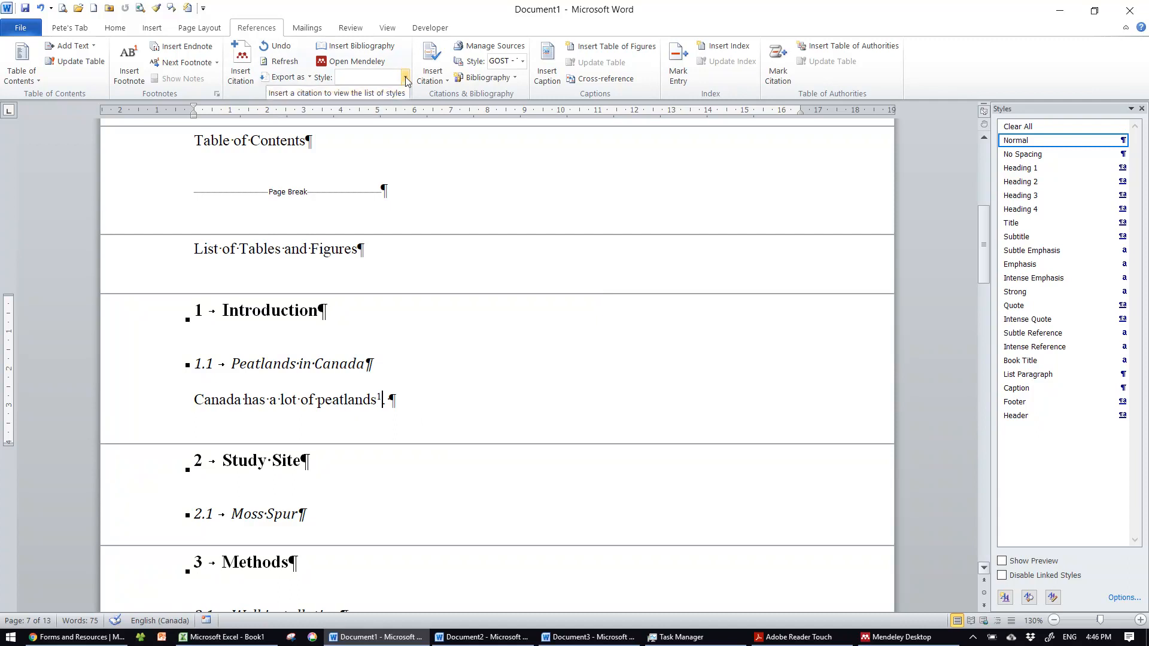
left_click(378, 396)
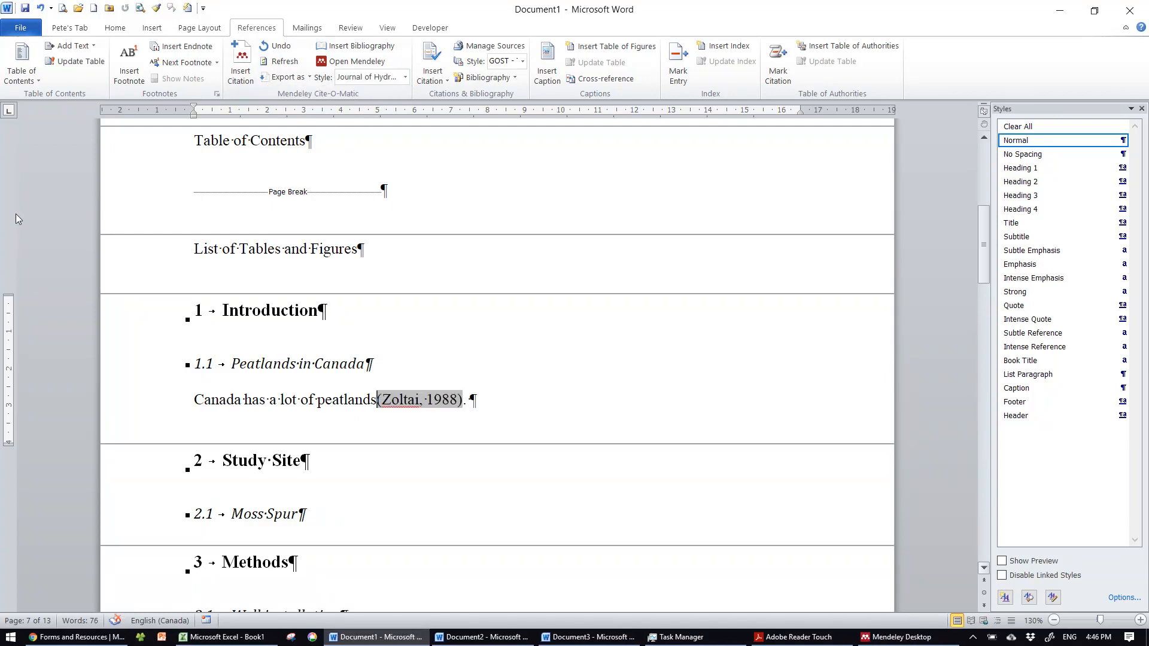
left_click(372, 407)
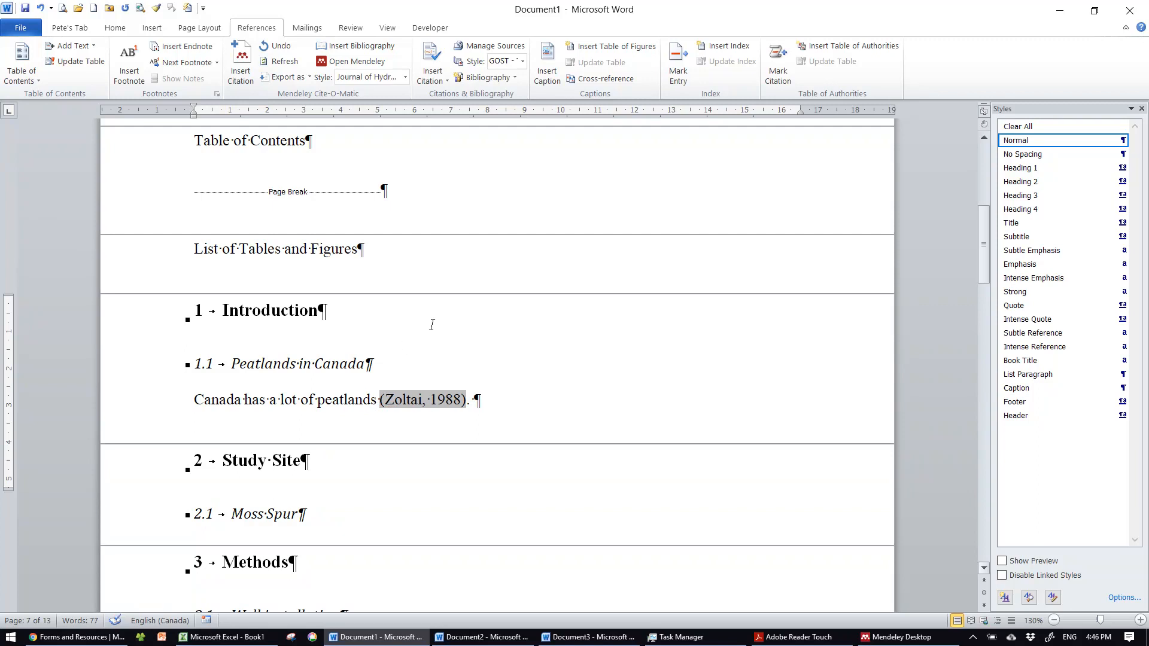
Add a paragraph below the References heading and insert the Mendeley bibliography there.
scroll(406, 347, "down", 15)
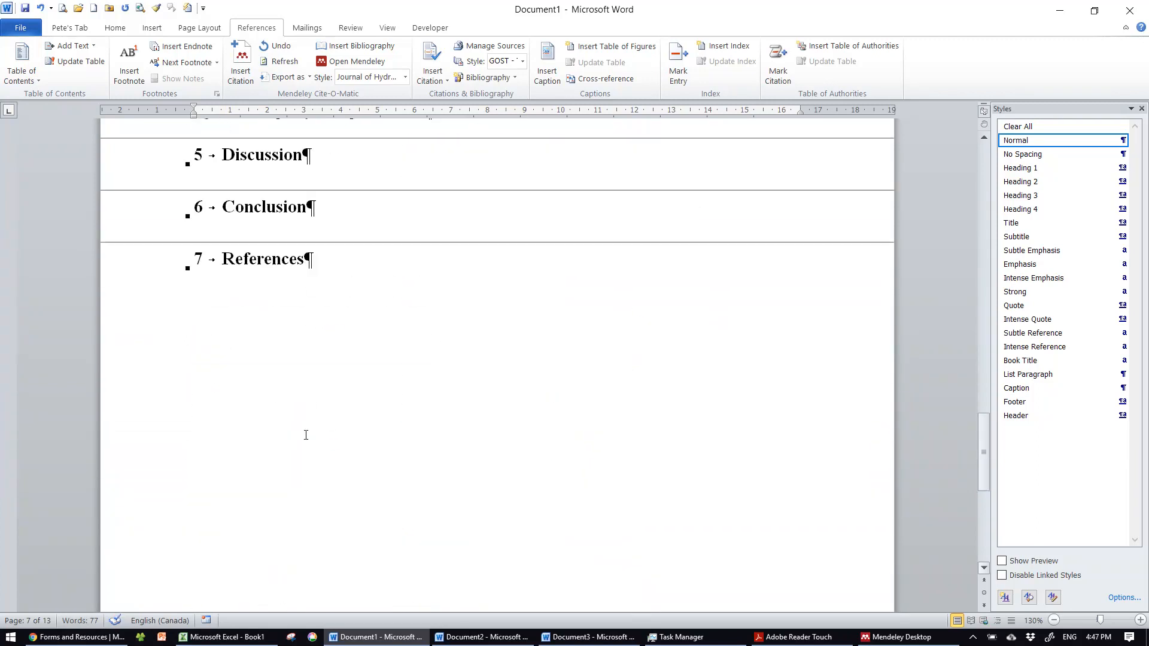
left_click(323, 266)
key("Return")
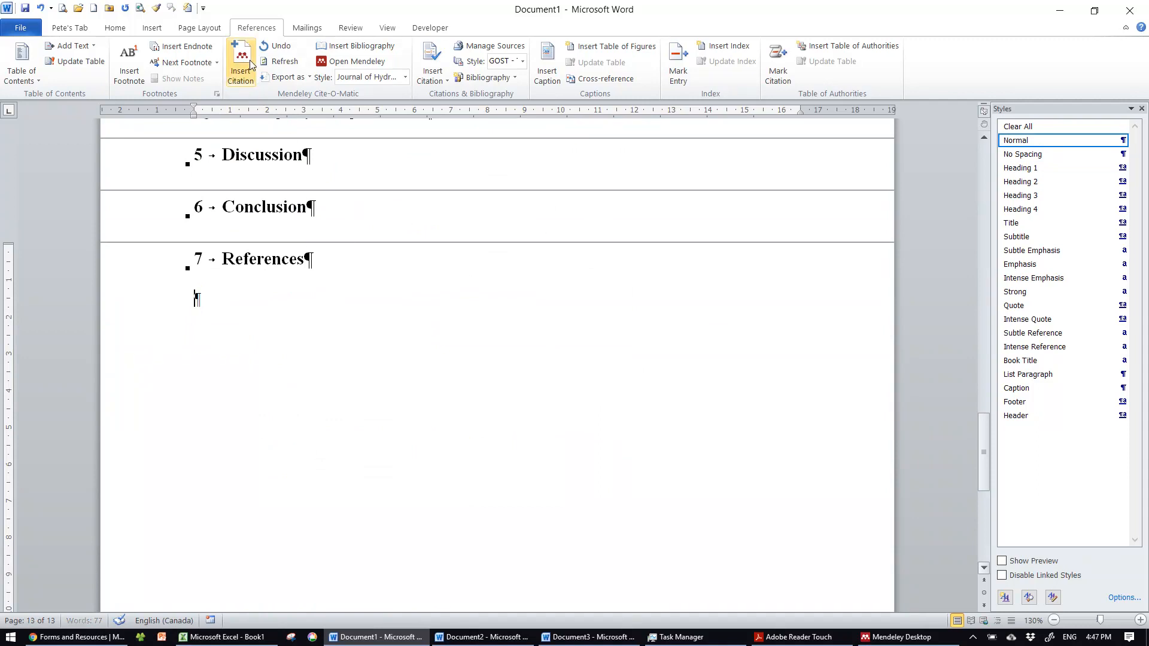
left_click(346, 48)
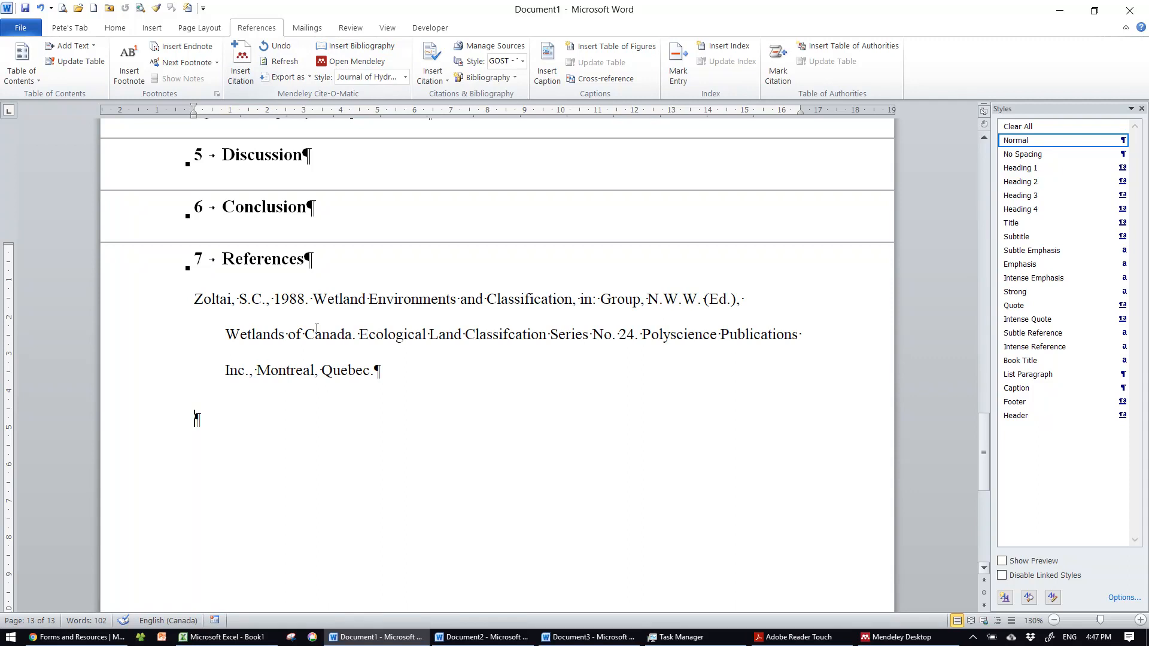
Switch to Adobe Reader and review the pagination rules for preliminary pages in the thesis guidelines.
scroll(317, 329, "up", 2)
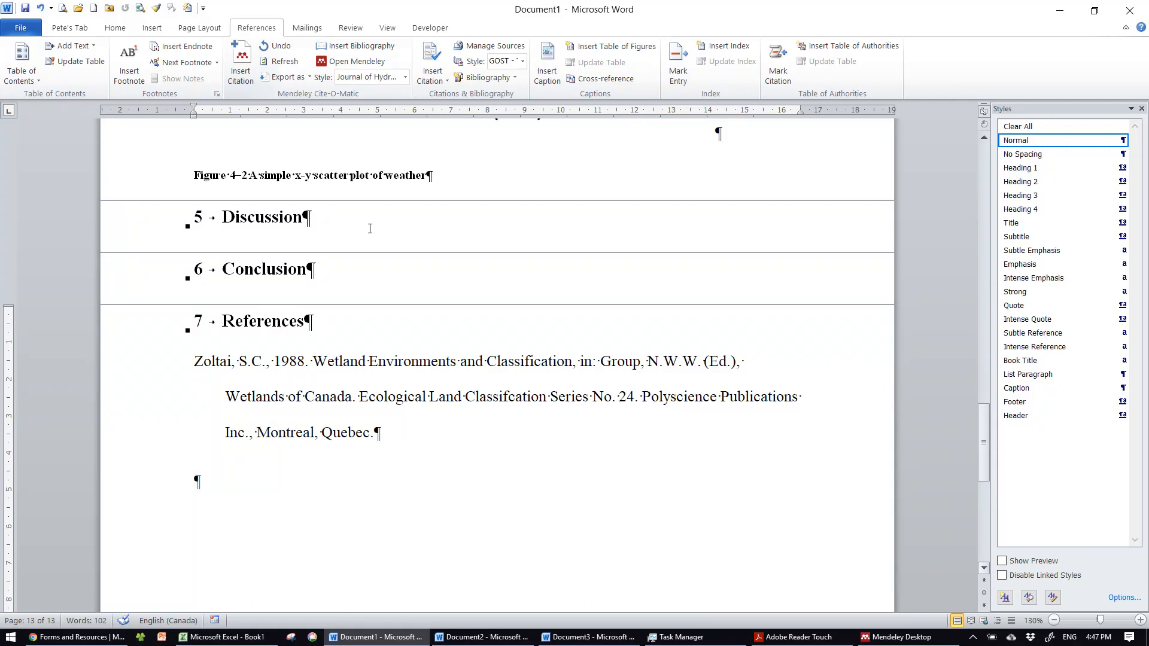
scroll(376, 260, "up", 20)
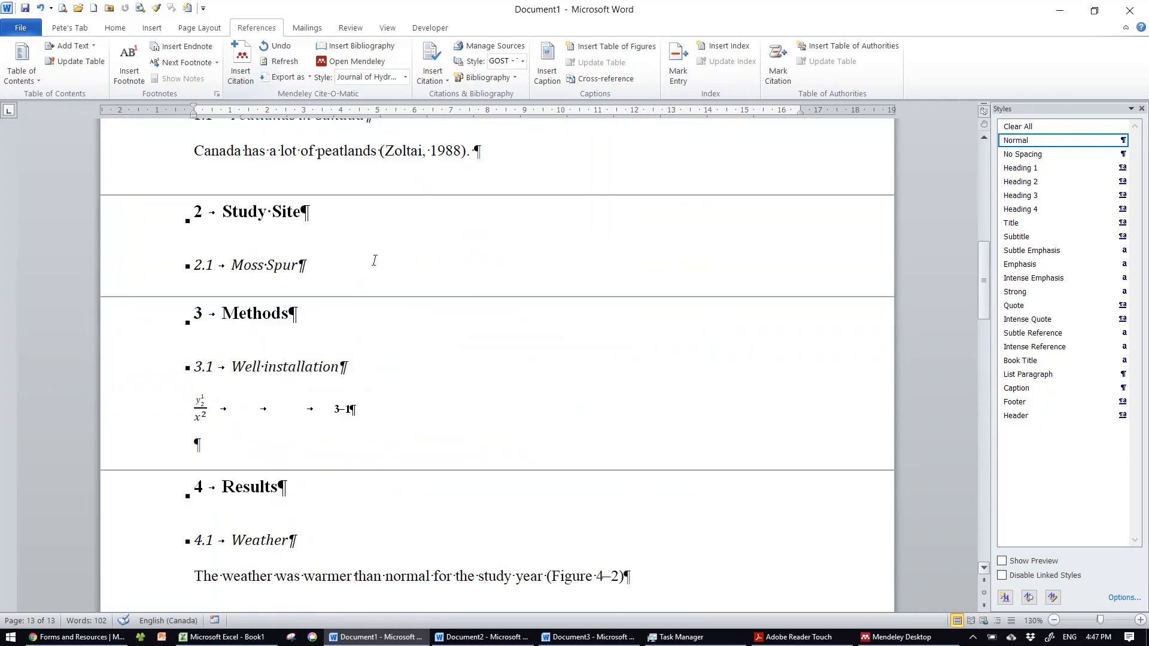
scroll(376, 261, "up", 1)
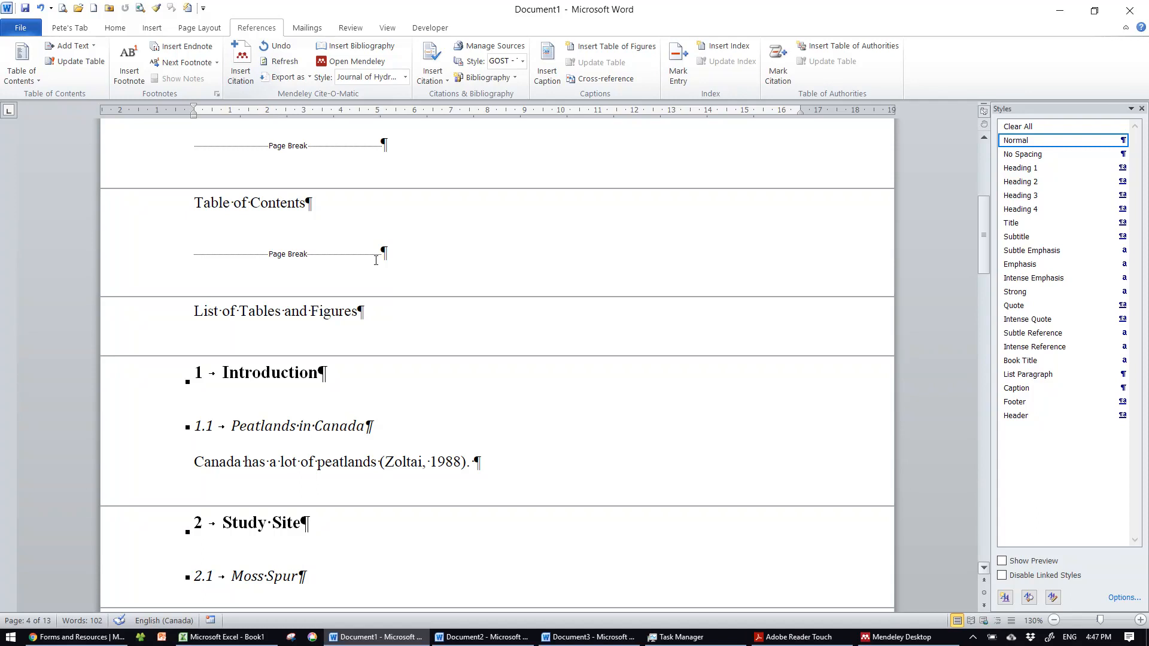
left_click(801, 638)
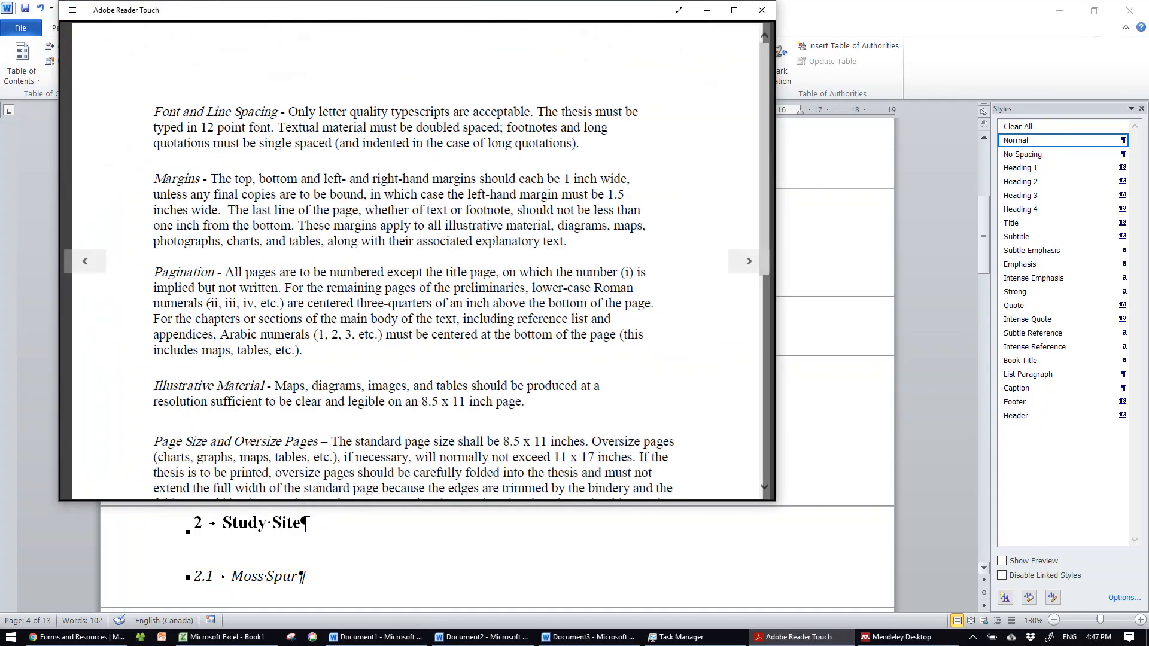
left_click_drag(207, 304, 275, 313)
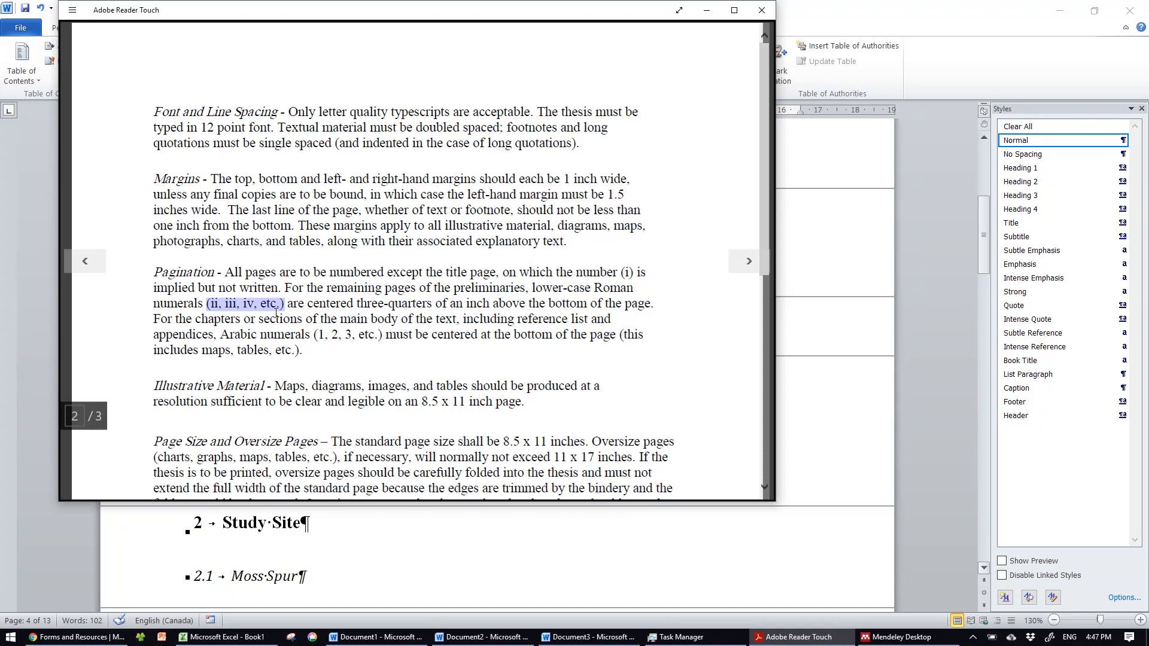
left_click(707, 11)
Insert a Next Page section break directly before the Introduction heading in the Word thesis.
left_click(224, 373)
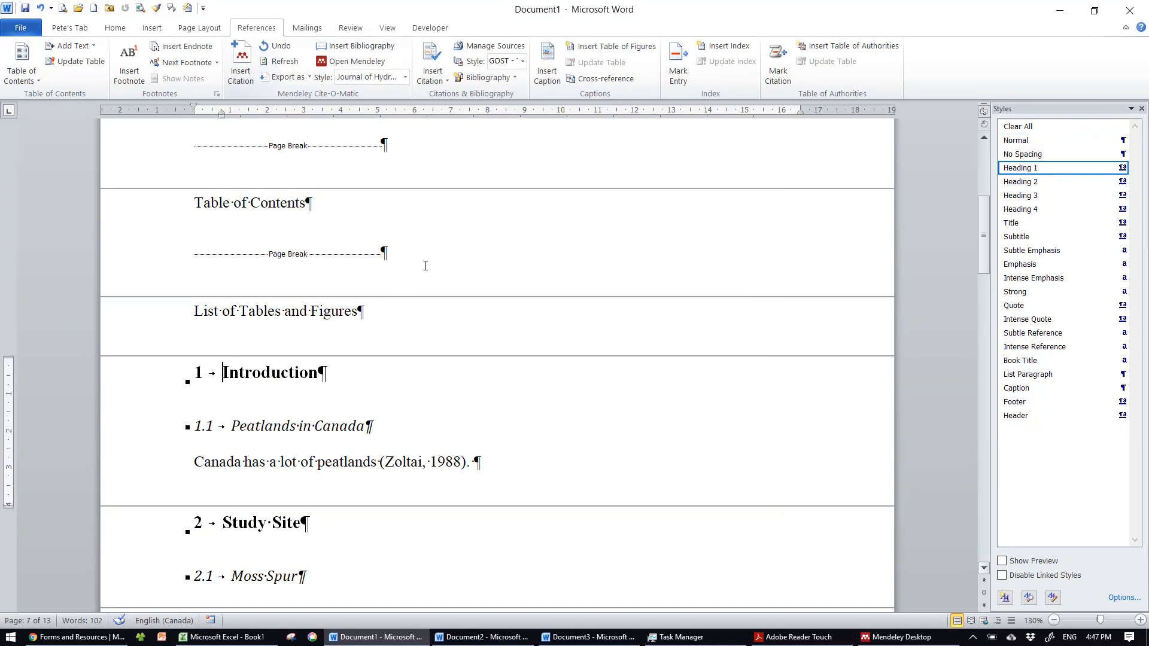
left_click(69, 27)
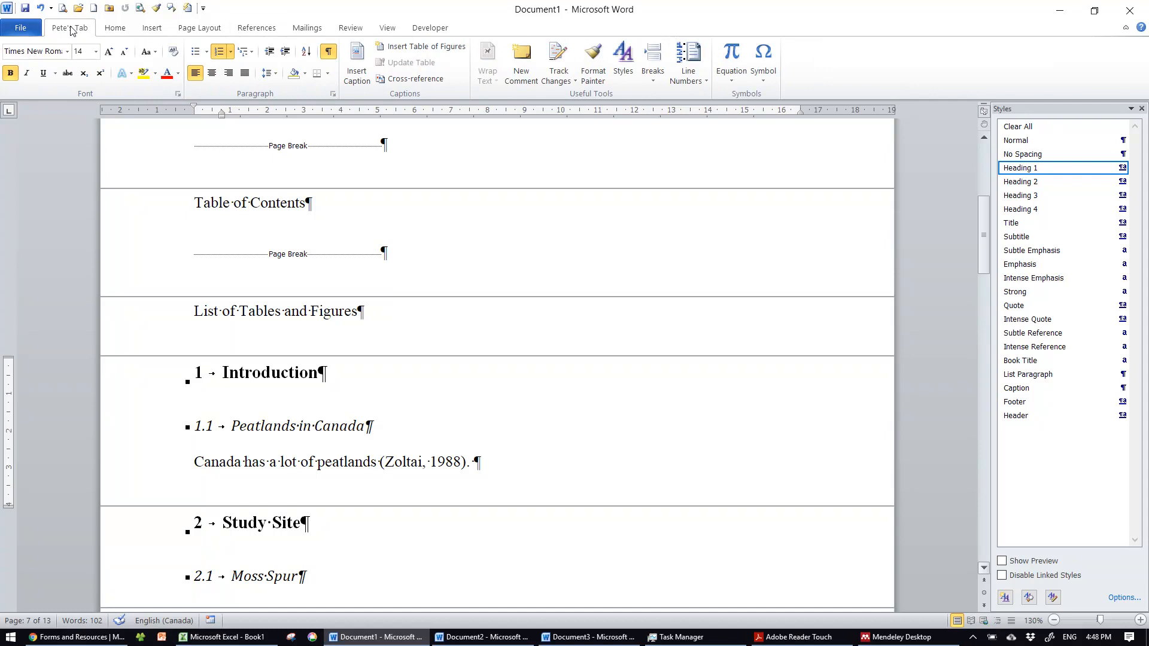
left_click(659, 63)
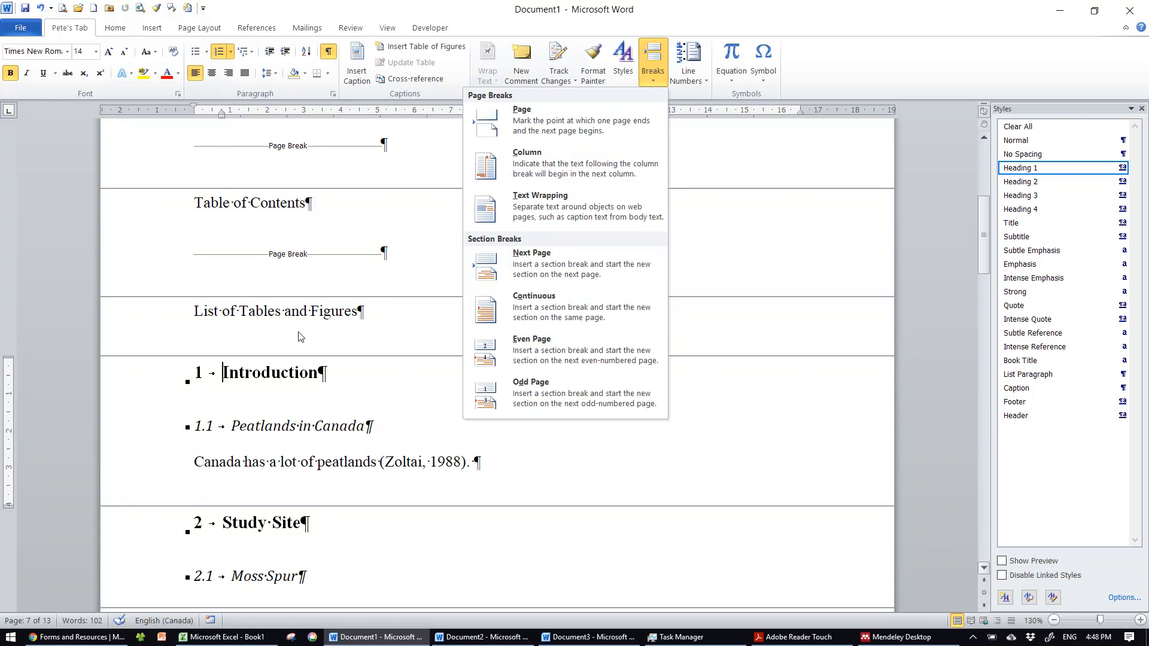
left_click(364, 326)
left_click(224, 372)
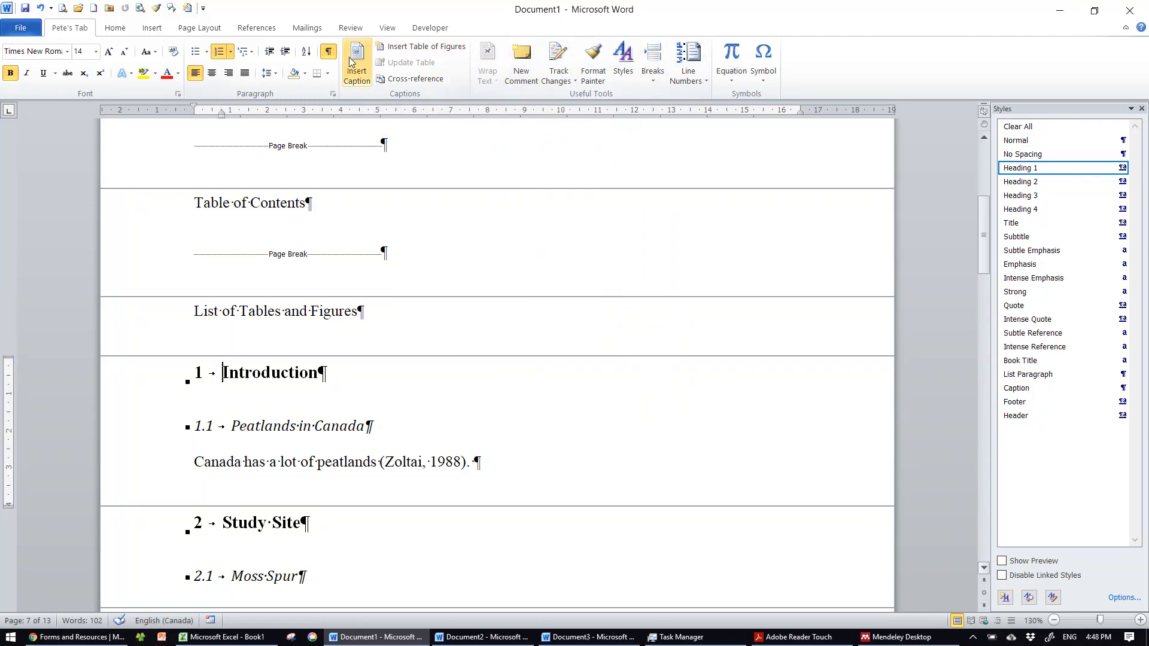
left_click(651, 69)
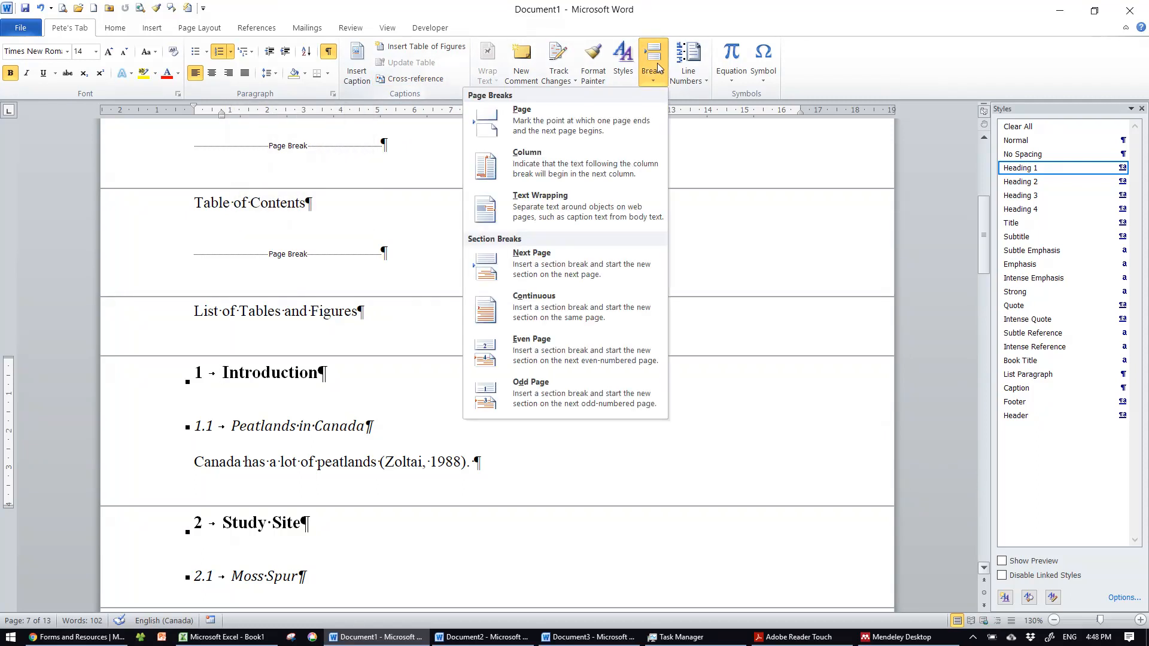
left_click(528, 270)
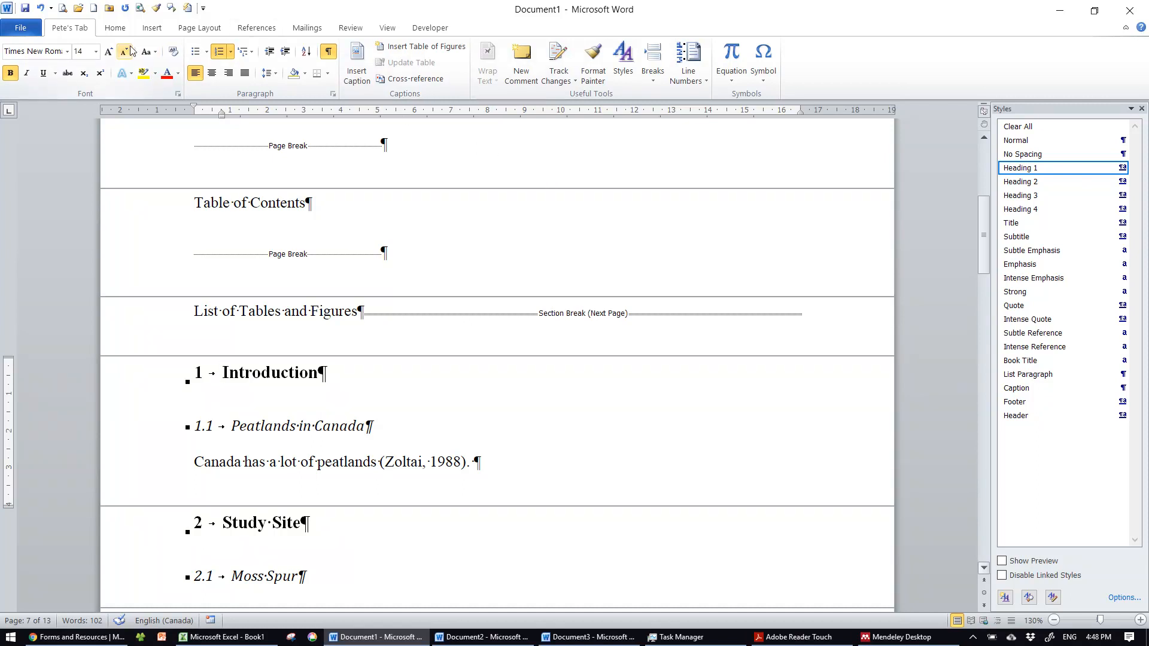
Add centred page numbers at the bottom of the pages using the Plain Number 2 design.
left_click(200, 31)
left_click(166, 29)
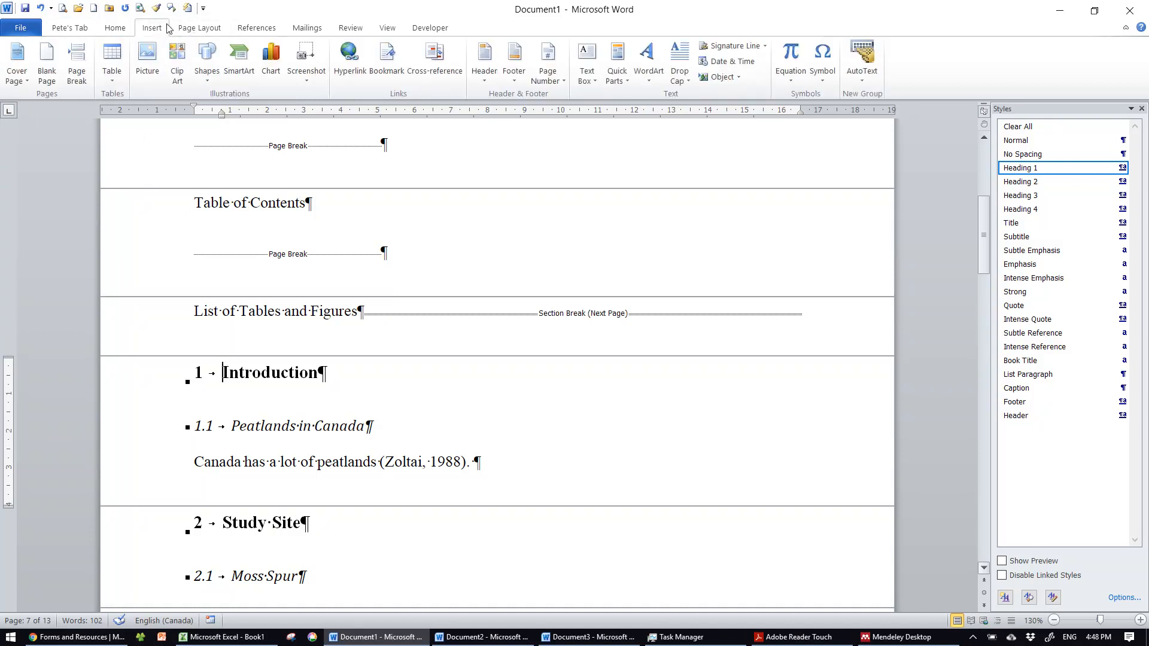
left_click(547, 69)
mouse_move(499, 115)
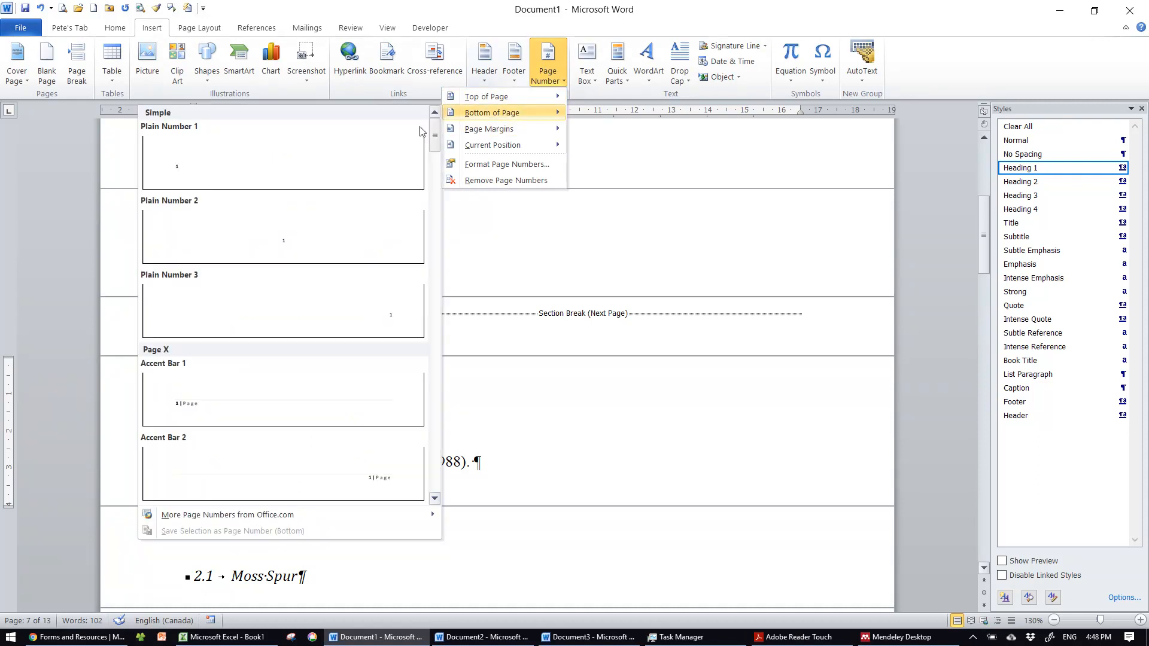
left_click(272, 247)
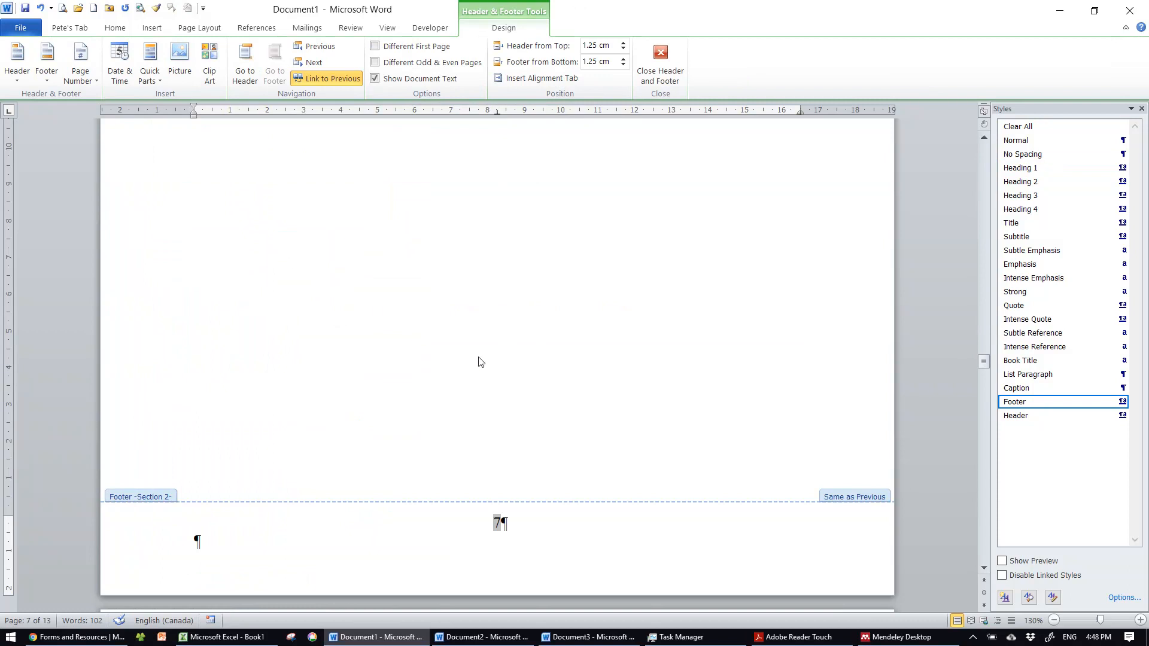
Restart the page numbering at 1 for the section that begins with the Introduction, and check the footers around the section break.
scroll(488, 373, "up", 10)
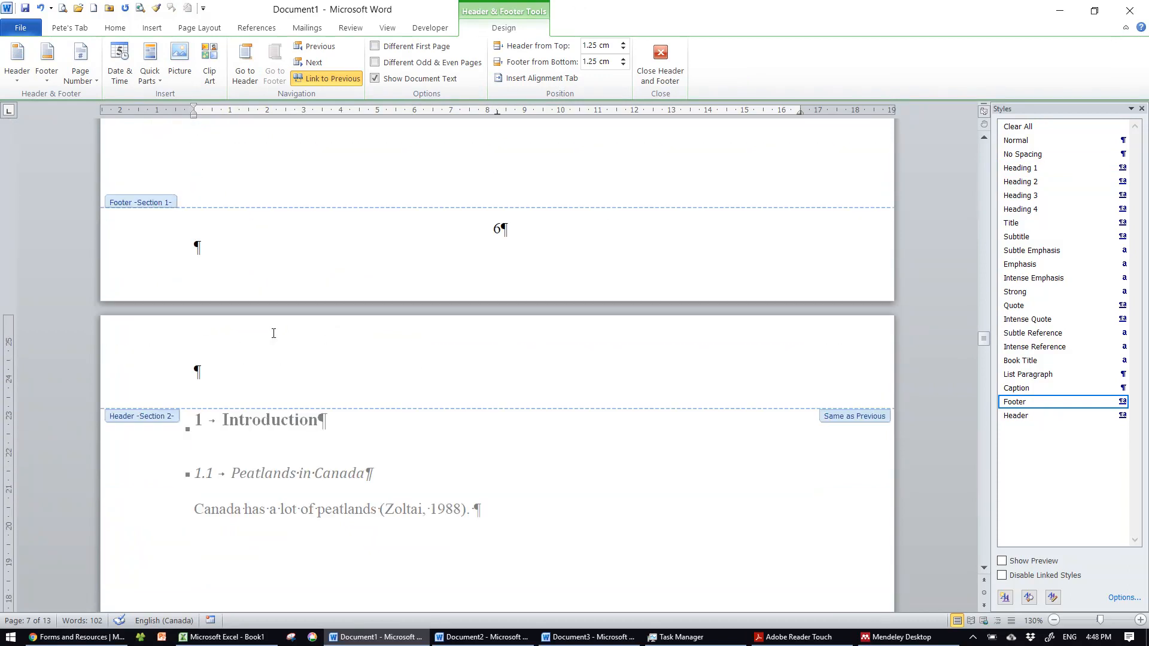
scroll(436, 384, "down", 10)
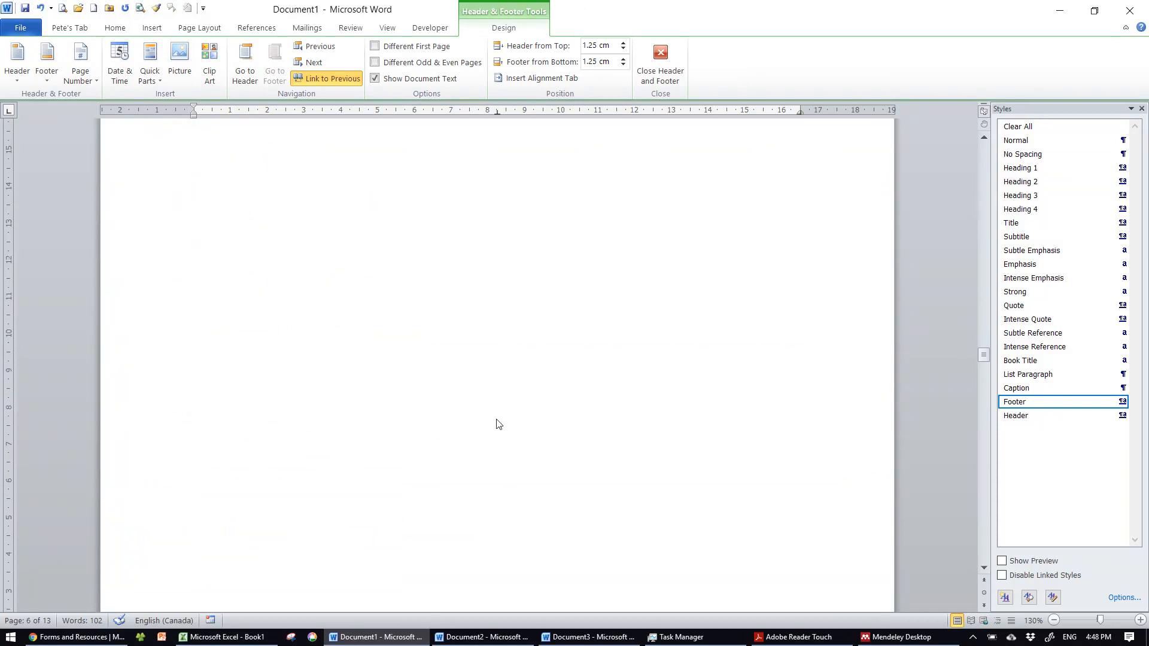
left_click(495, 524)
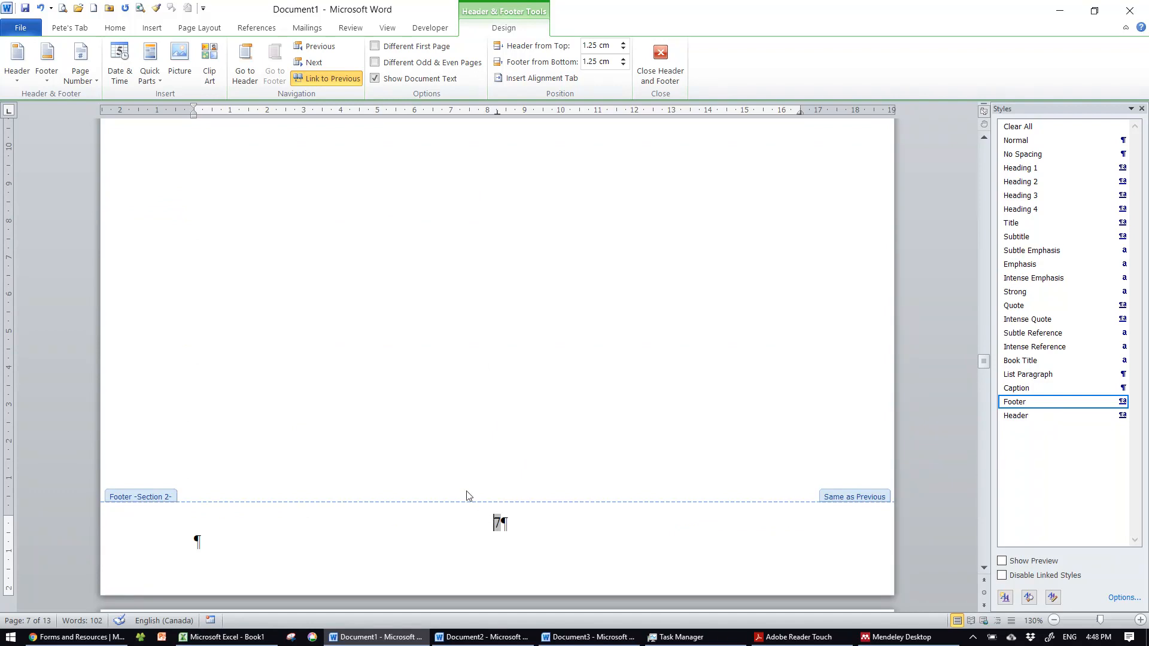
left_click(84, 64)
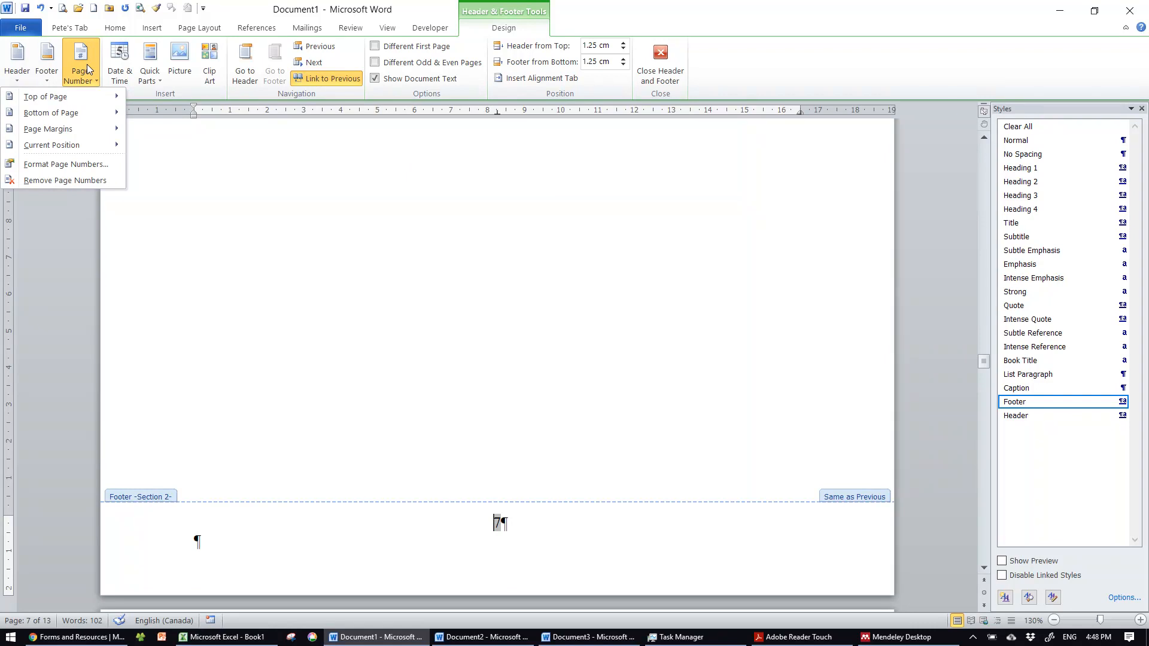
left_click(76, 165)
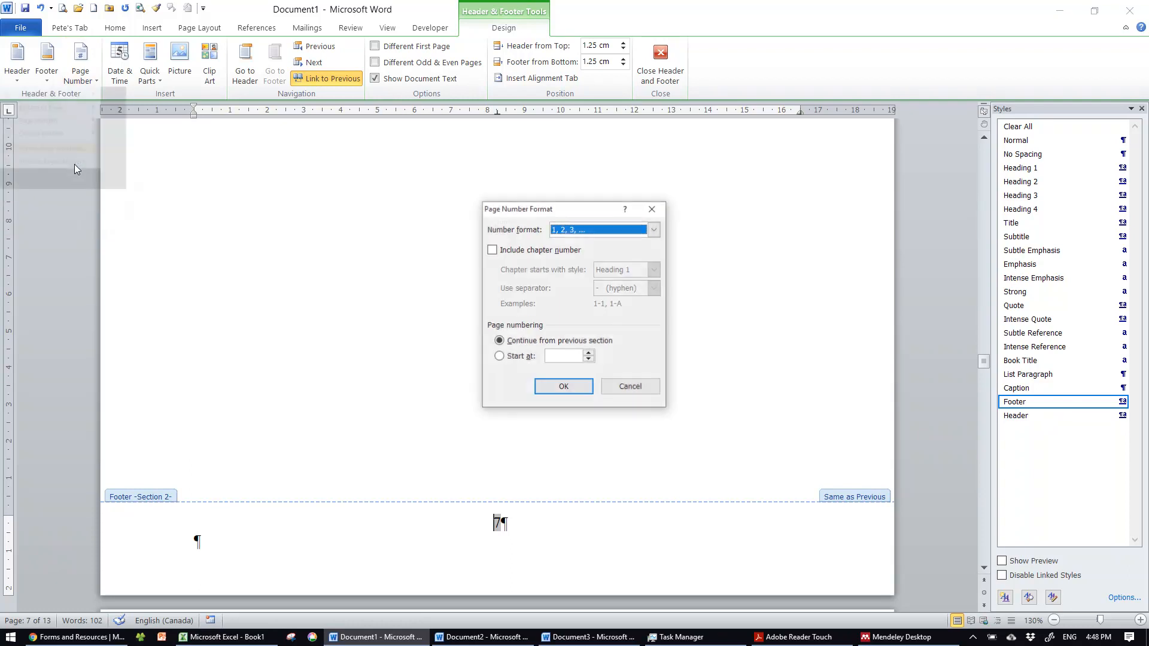
left_click(499, 357)
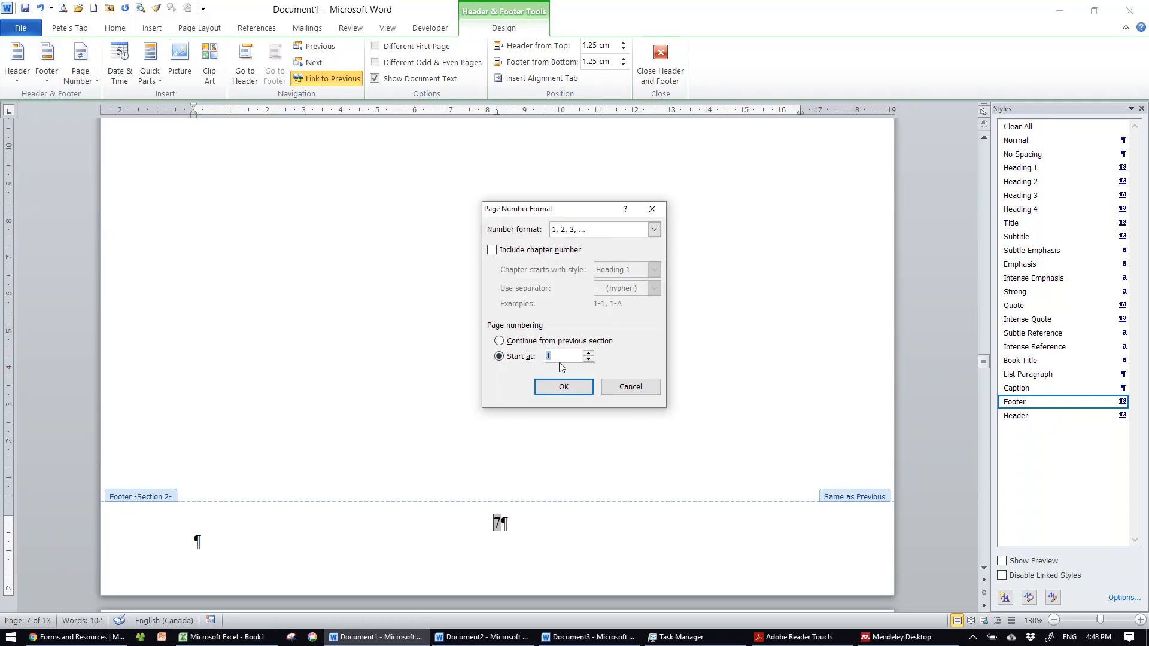
left_click(553, 389)
scroll(503, 362, "up", 5)
scroll(501, 365, "up", 6)
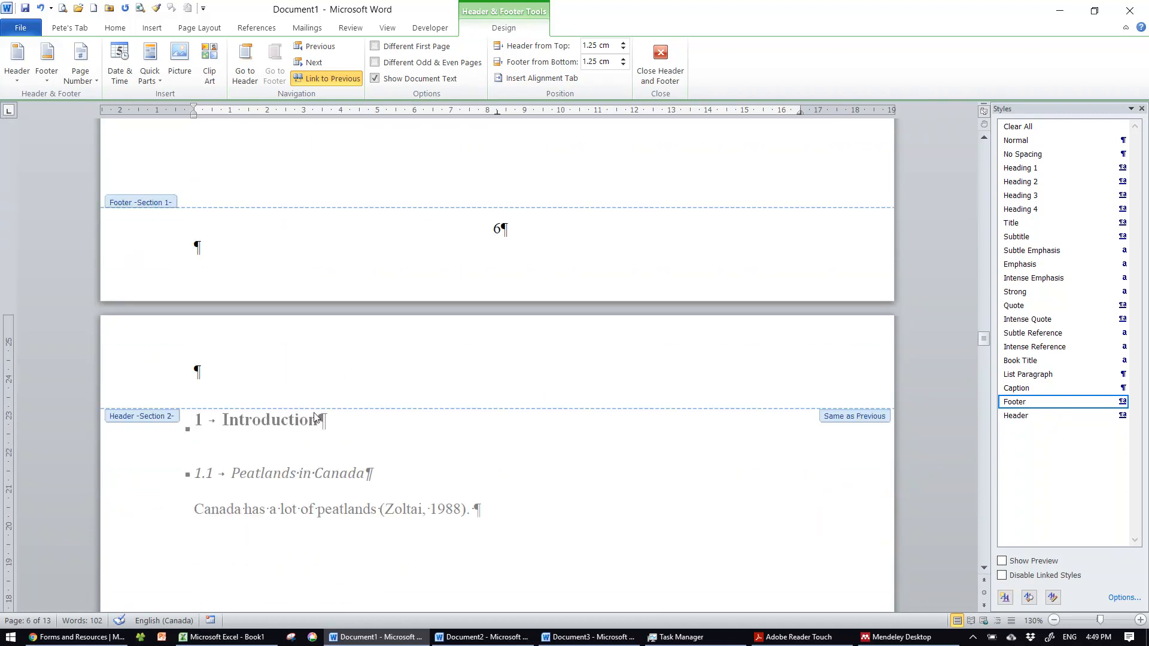
scroll(536, 427, "down", 11)
scroll(550, 427, "down", 8)
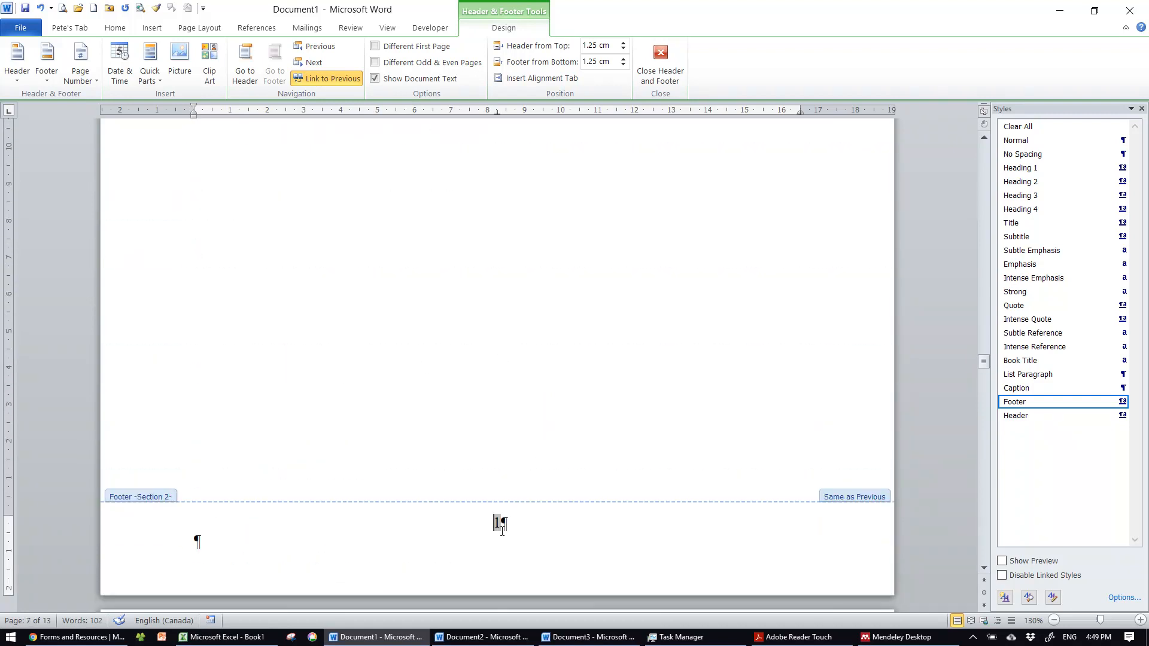
Set the page number format of the preliminary section before the Introduction to lowercase Roman numerals (i, ii, iii).
scroll(501, 427, "down", 15)
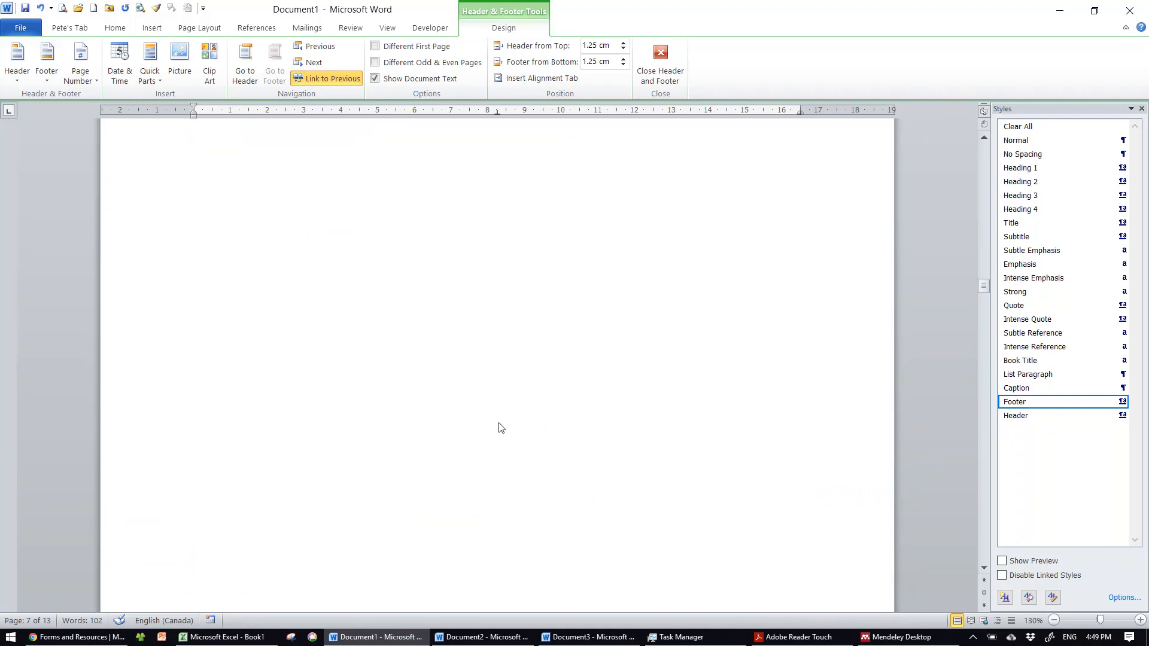
scroll(501, 429, "down", 15)
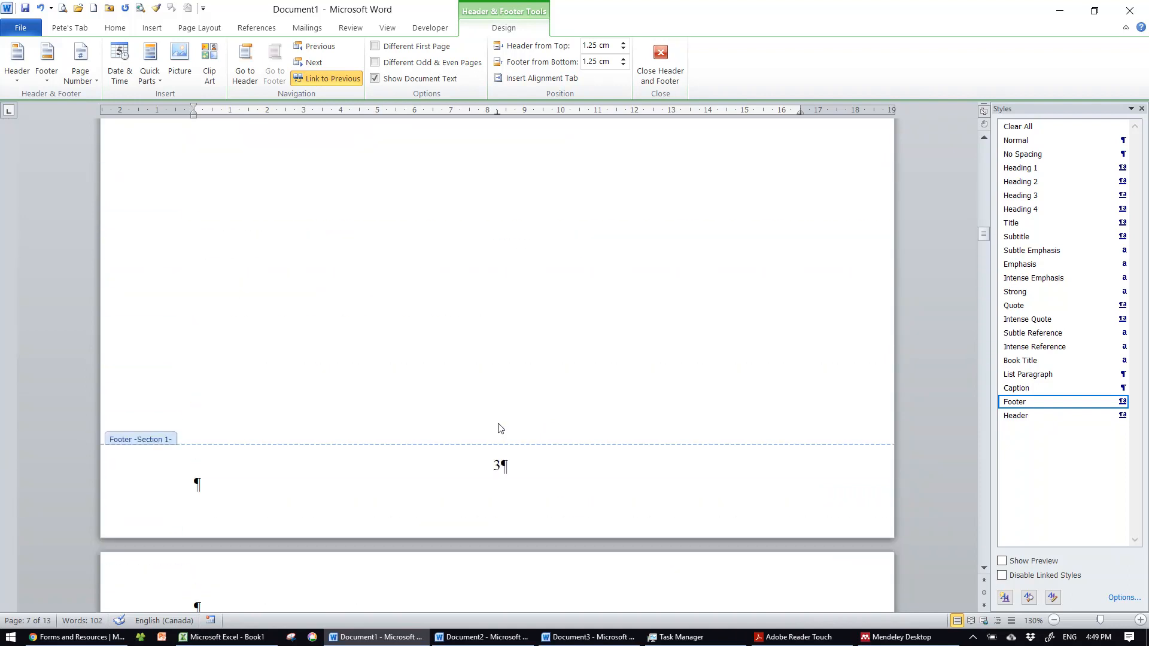
scroll(501, 428, "up", 15)
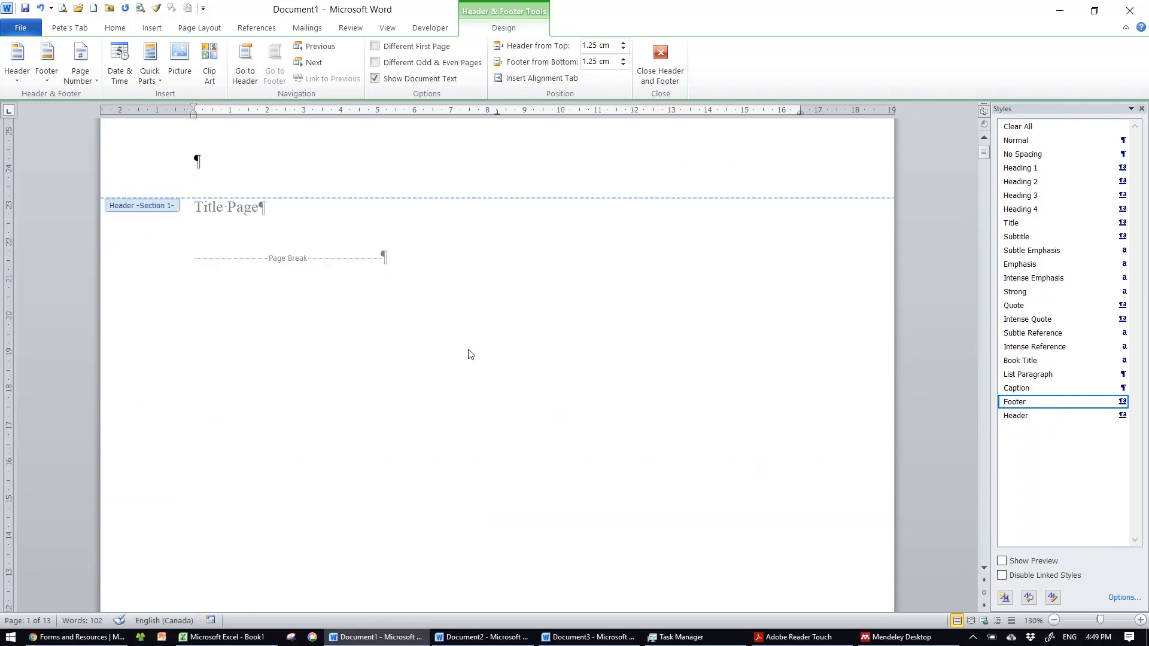
scroll(500, 375, "down", 12)
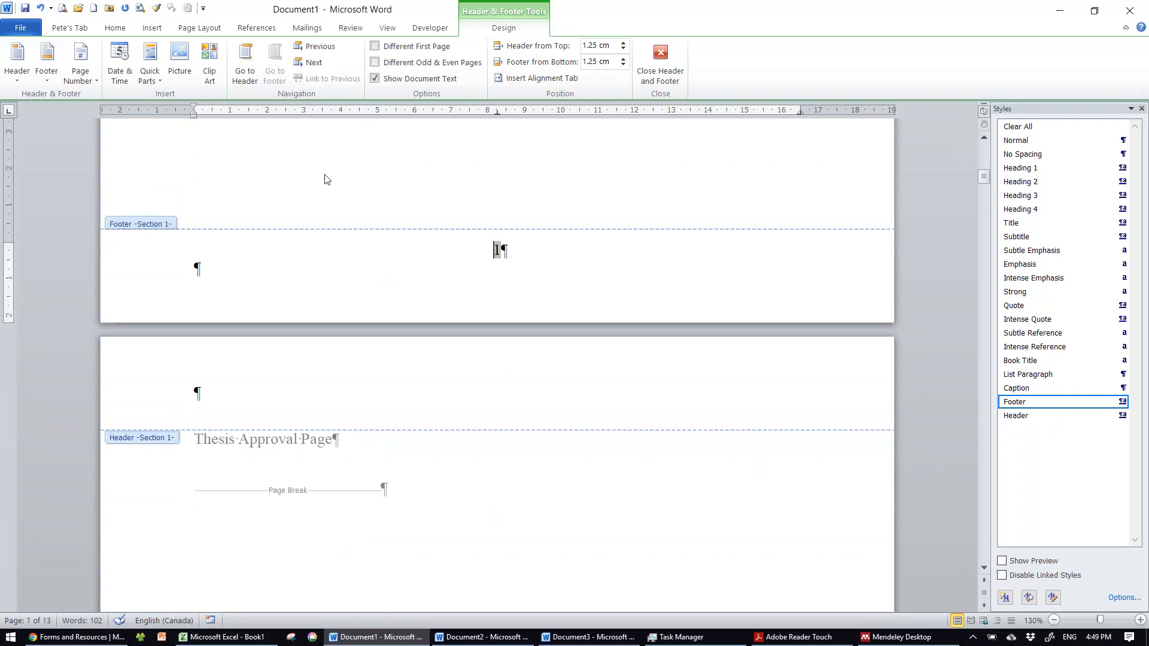
left_click(83, 61)
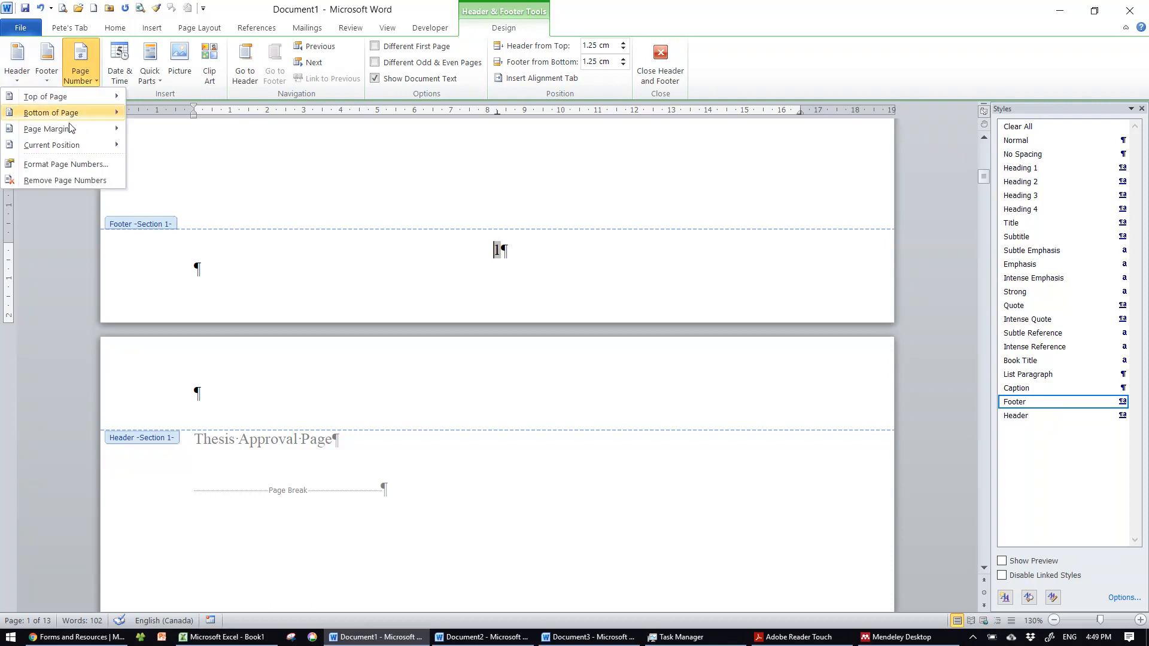
left_click(65, 164)
left_click(573, 231)
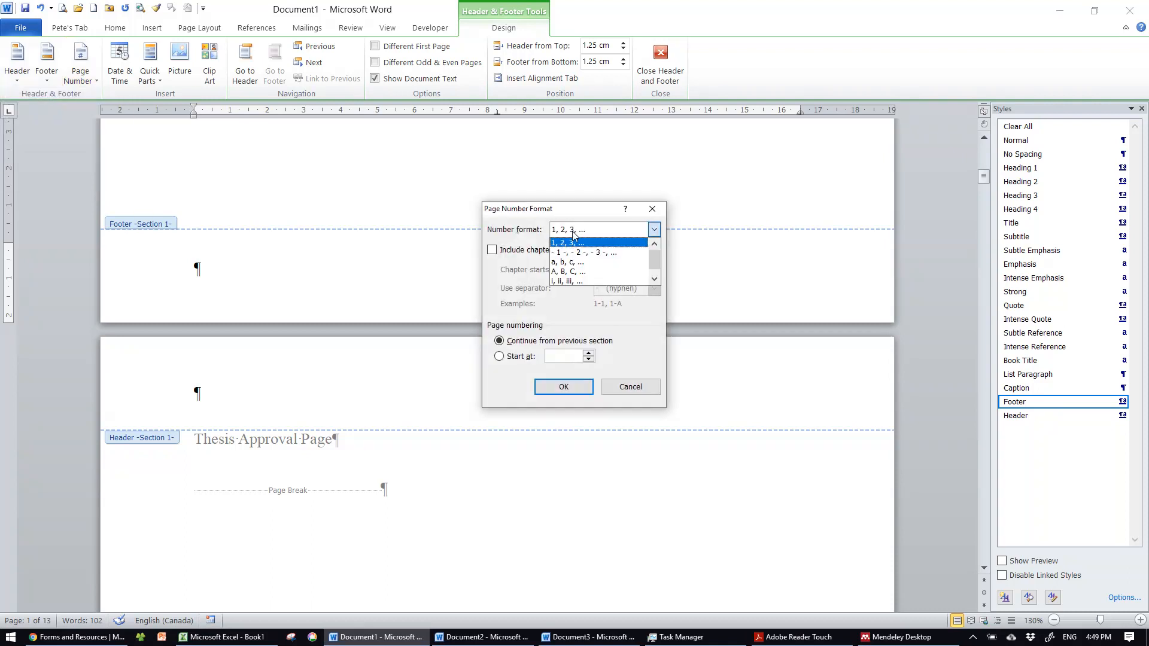
left_click(567, 285)
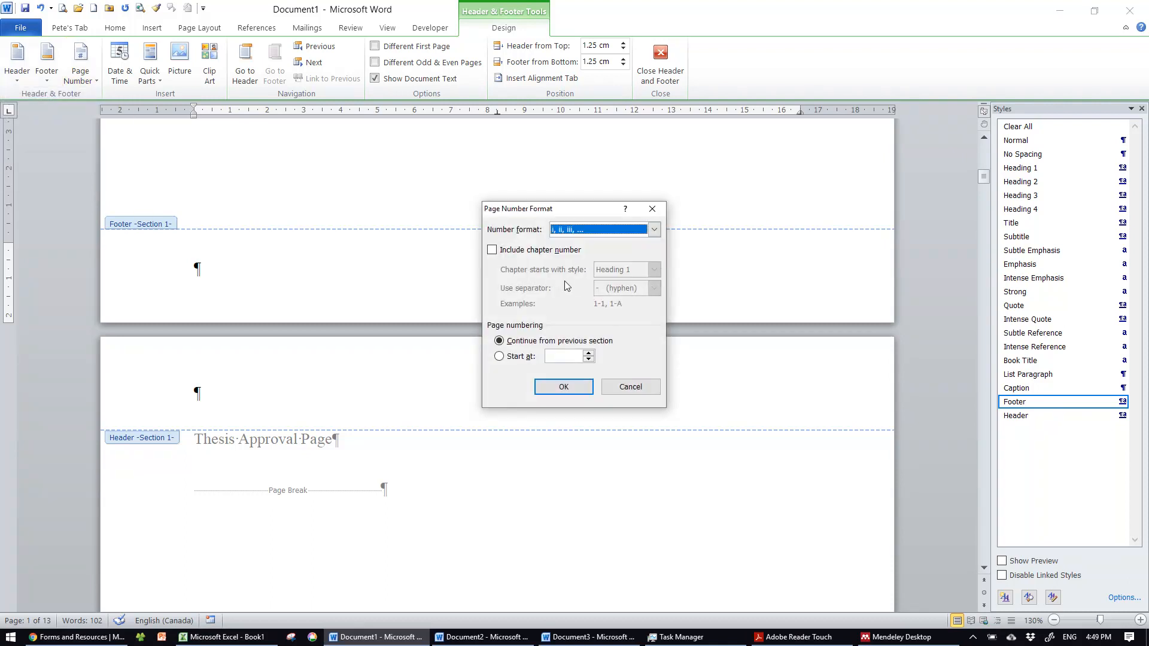
left_click(563, 387)
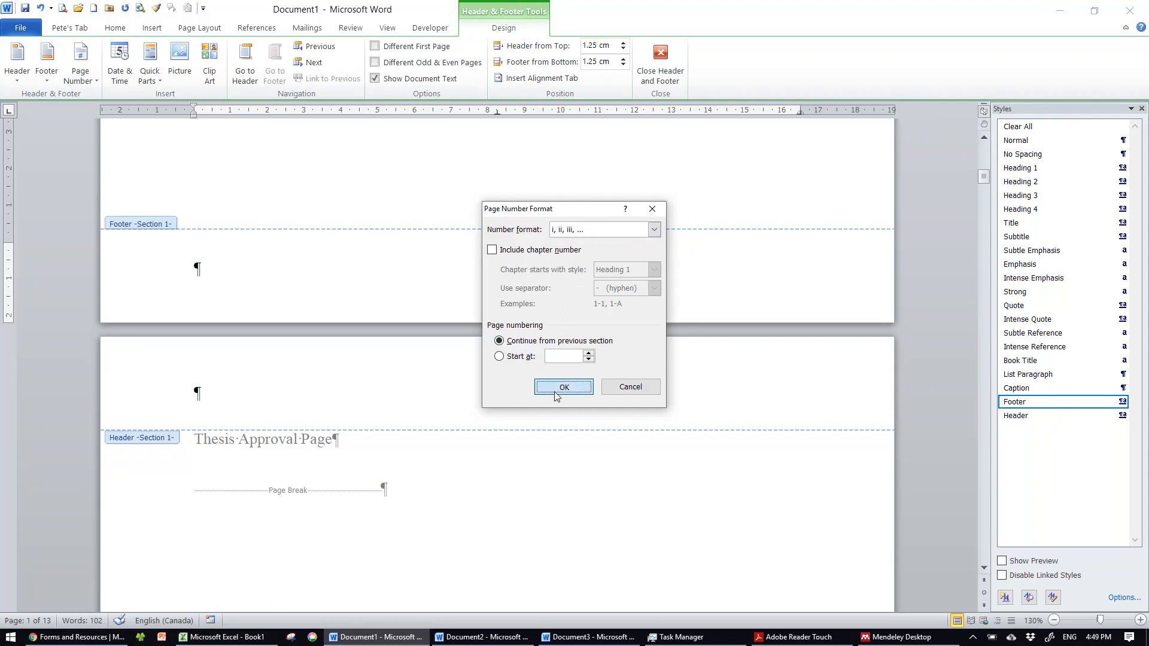
Give the preliminary section a different first page so the title page has no number, check the footers, and leave footer editing.
left_click(376, 48)
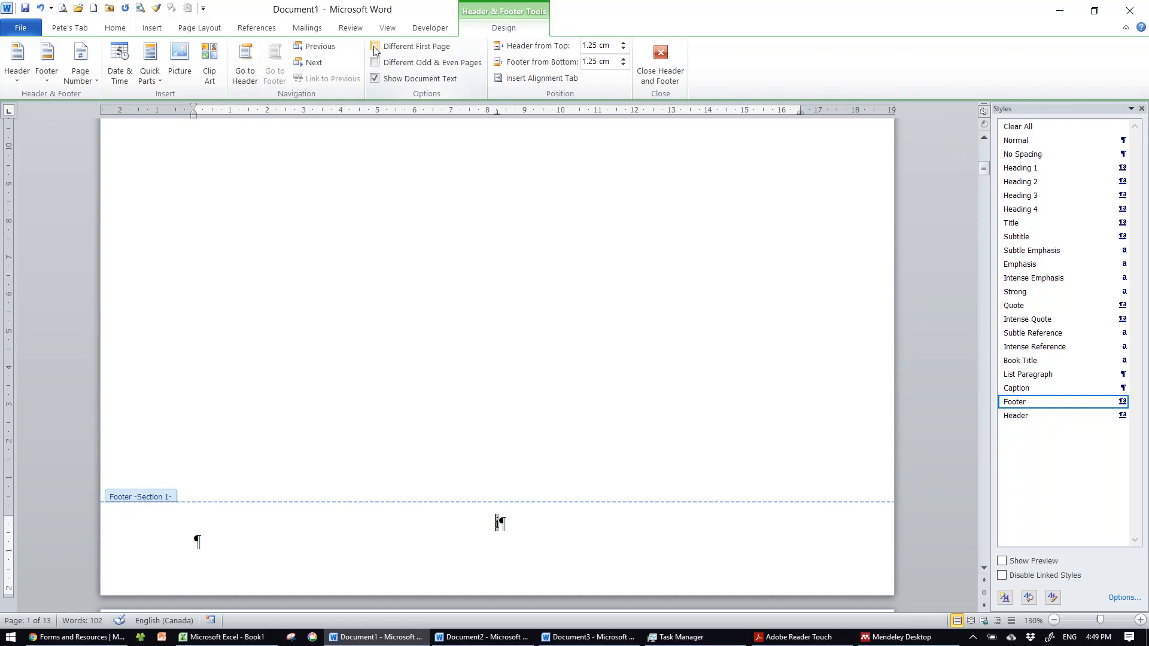
scroll(510, 295, "up", 10)
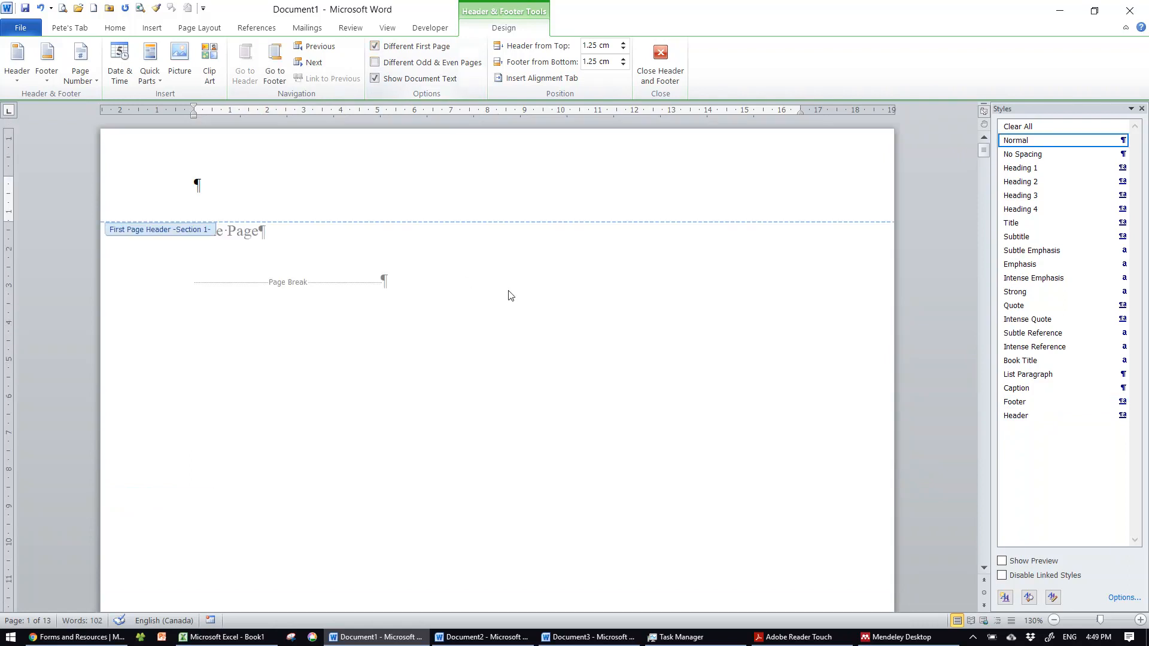
scroll(510, 295, "down", 15)
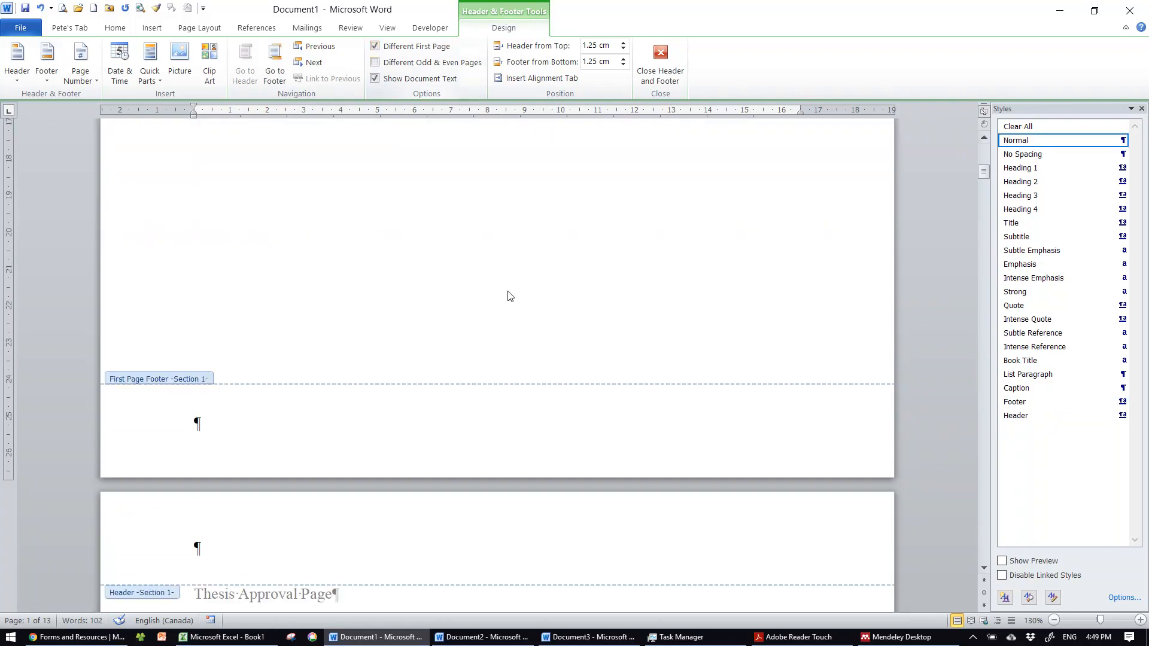
scroll(509, 295, "down", 5)
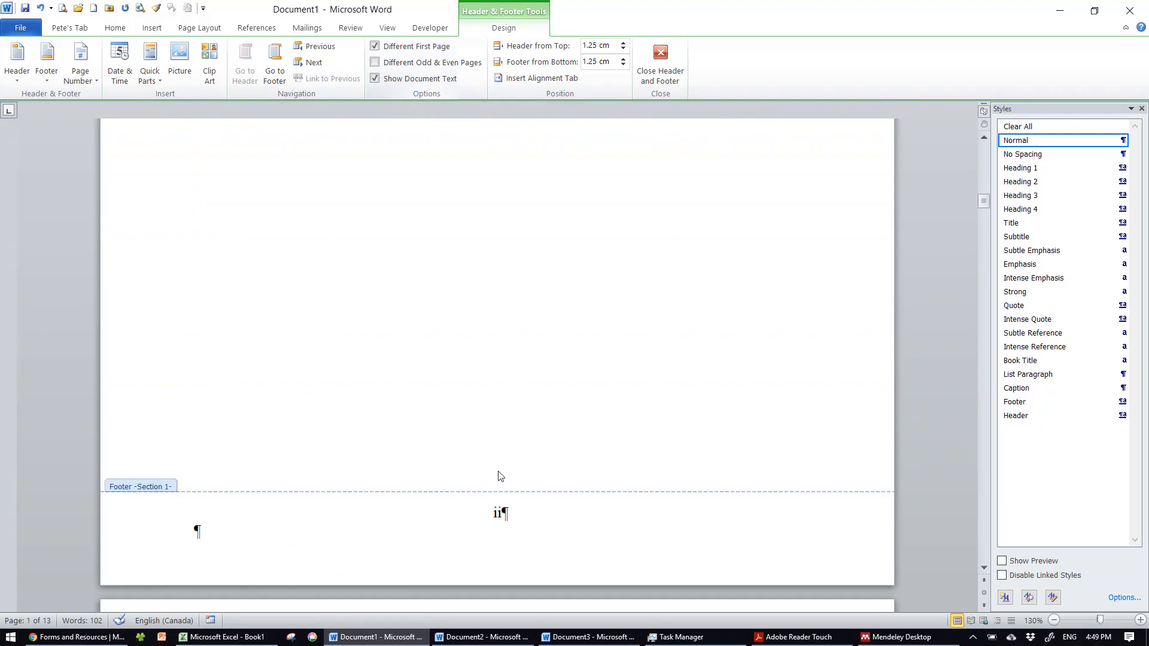
scroll(500, 480, "down", 10)
scroll(498, 426, "down", 15)
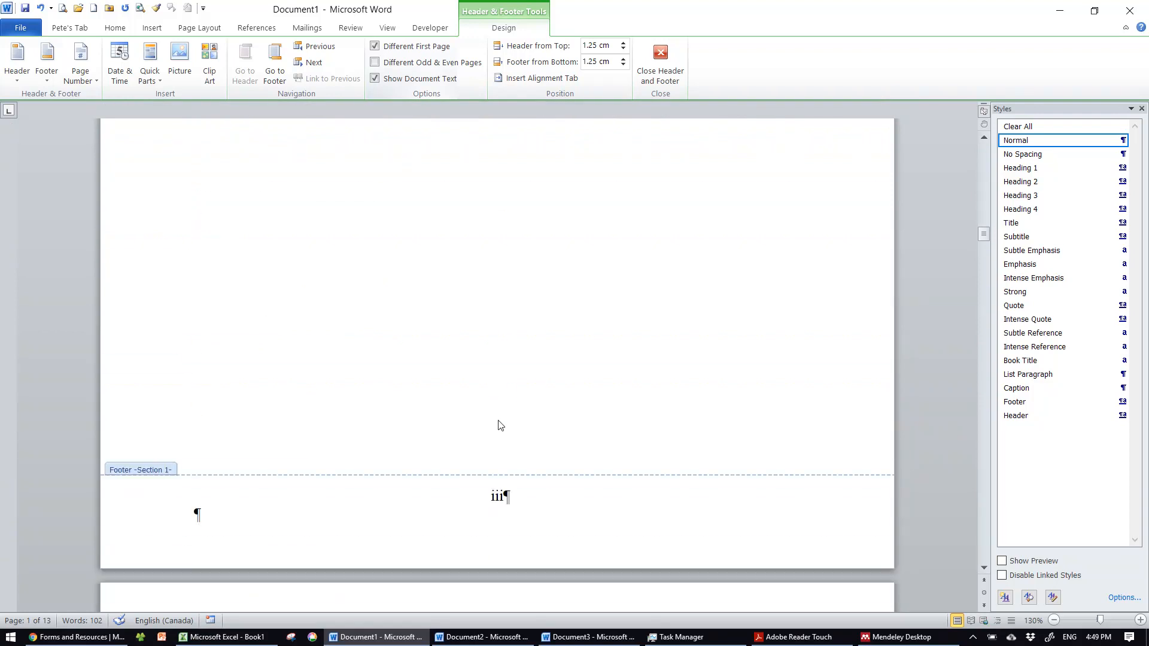
scroll(500, 423, "down", 15)
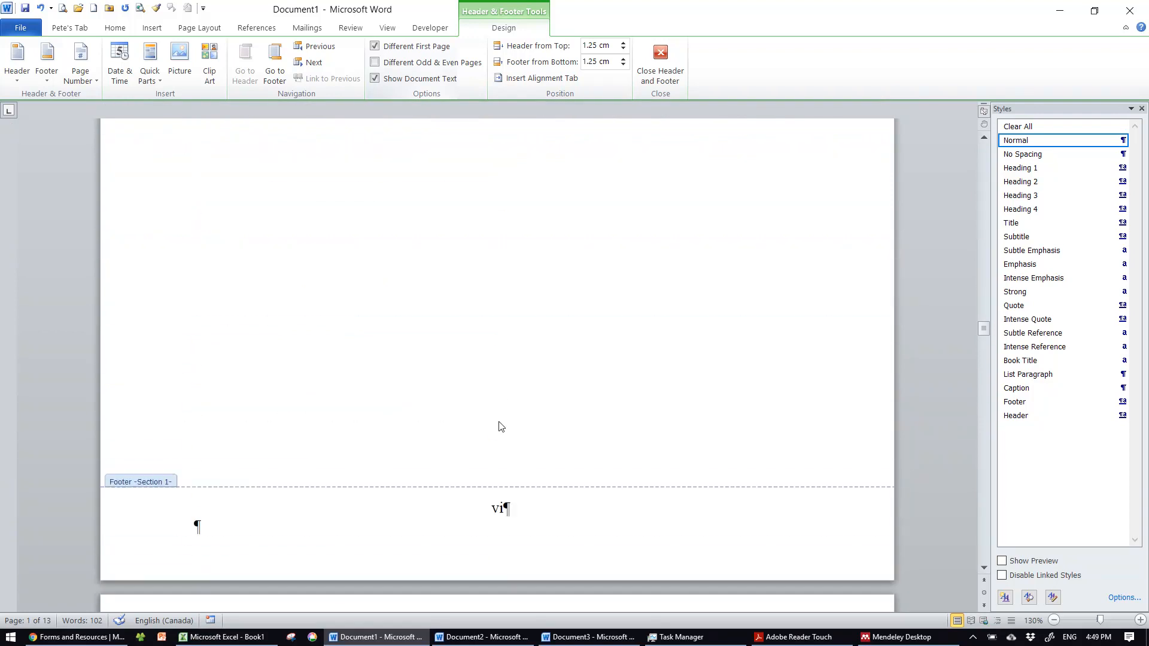
scroll(500, 425, "down", 10)
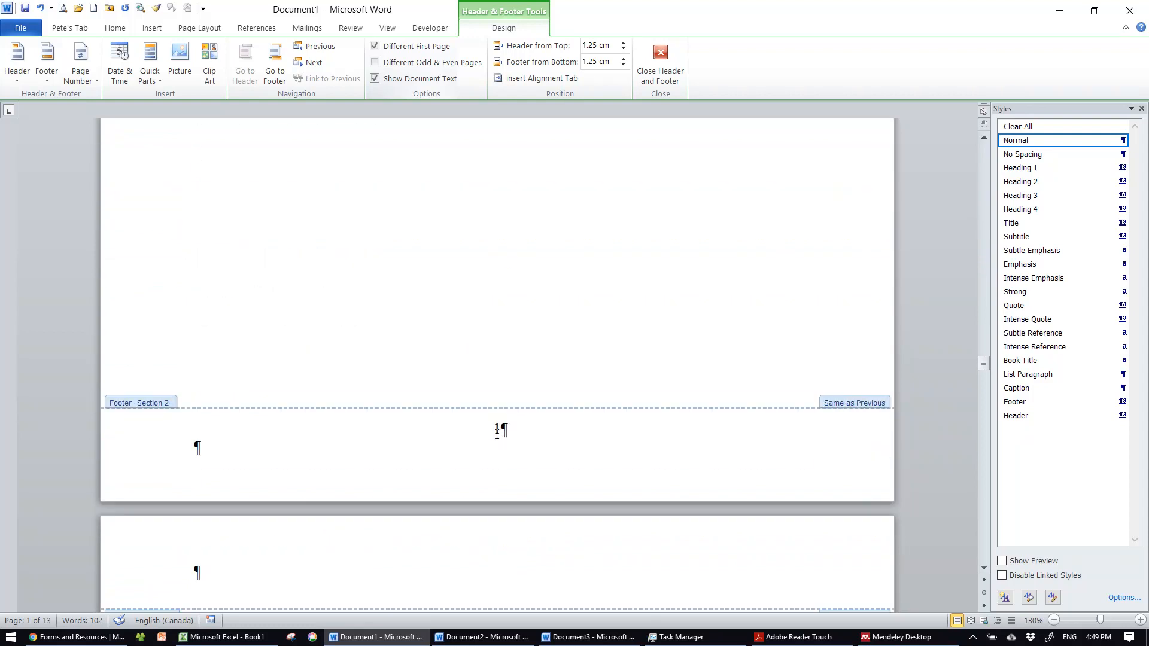
left_click(661, 60)
Add an empty paragraph between the Table of Contents title and the page break that follows it.
scroll(446, 426, "down", 10)
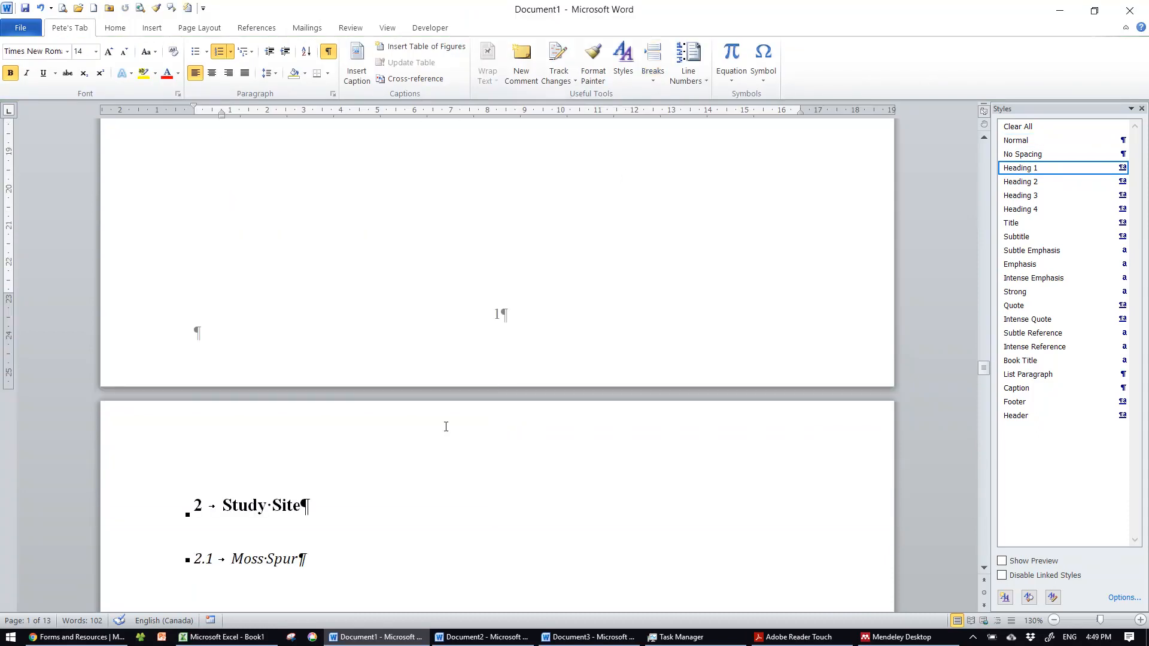
scroll(446, 432, "up", 15)
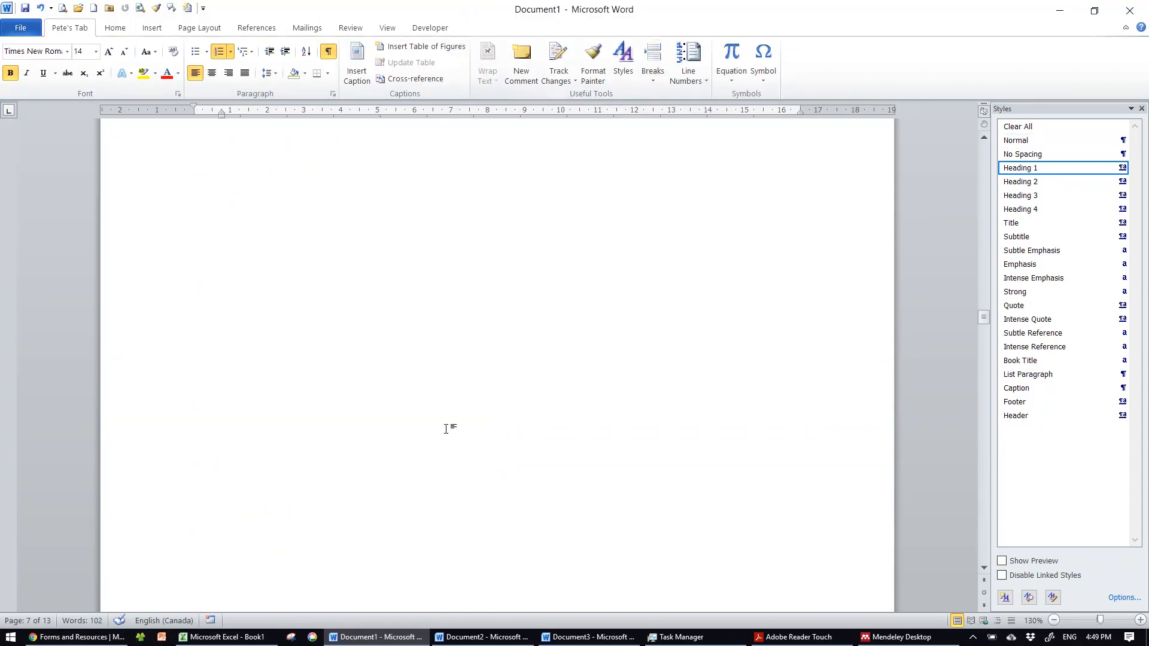
scroll(446, 428, "up", 10)
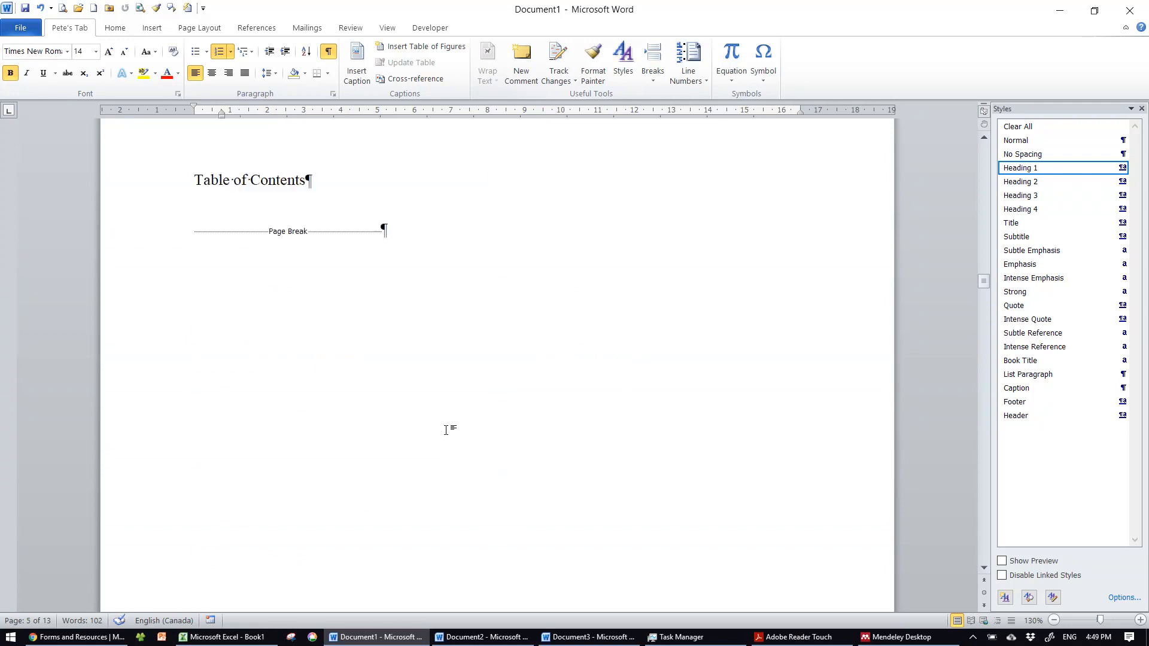
left_click(201, 372)
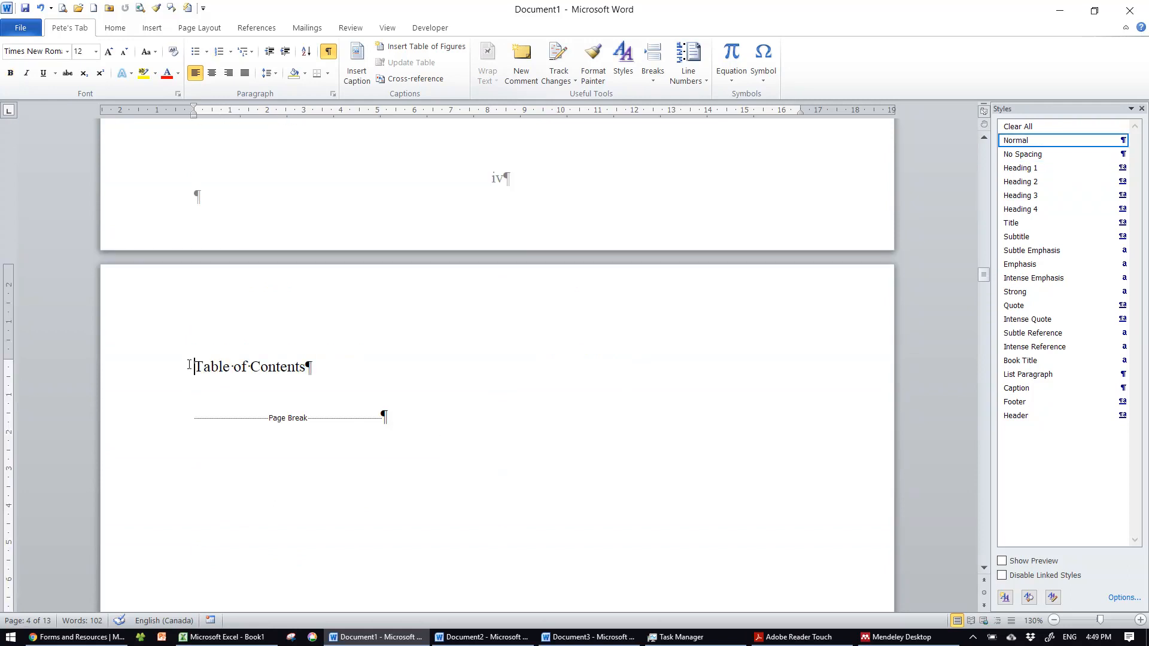
left_click_drag(189, 364, 280, 339)
left_click(229, 389)
key("Return")
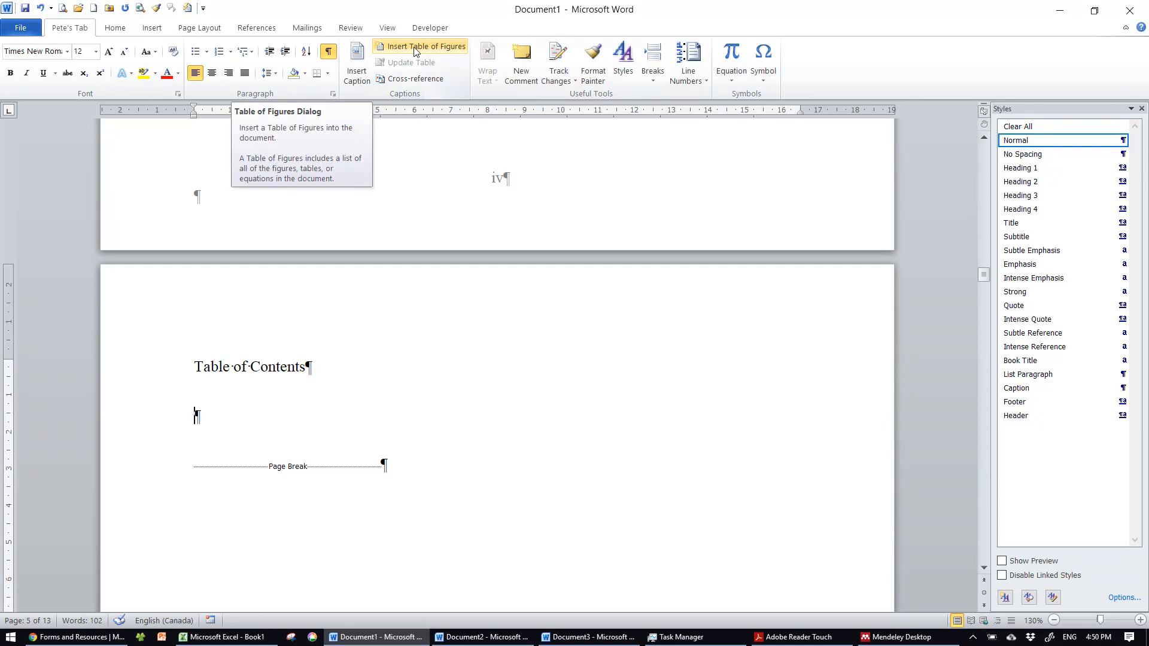
Insert the built-in Automatic Table 2 table of contents below the Table of Contents title and review its entries.
left_click(214, 31)
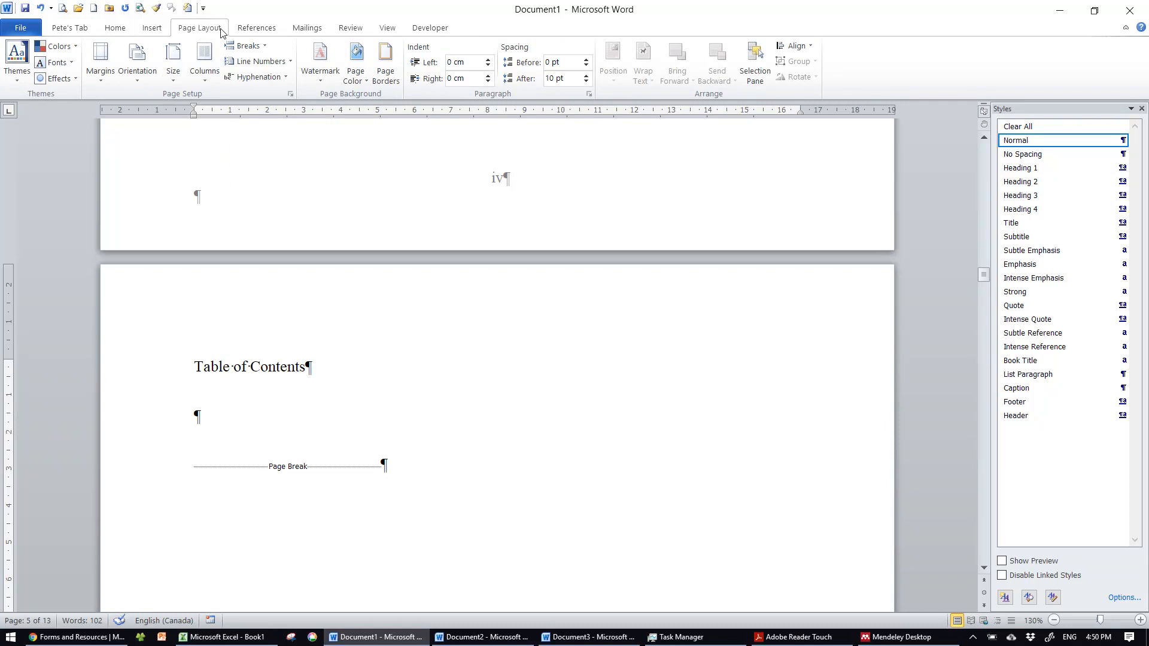
left_click(247, 30)
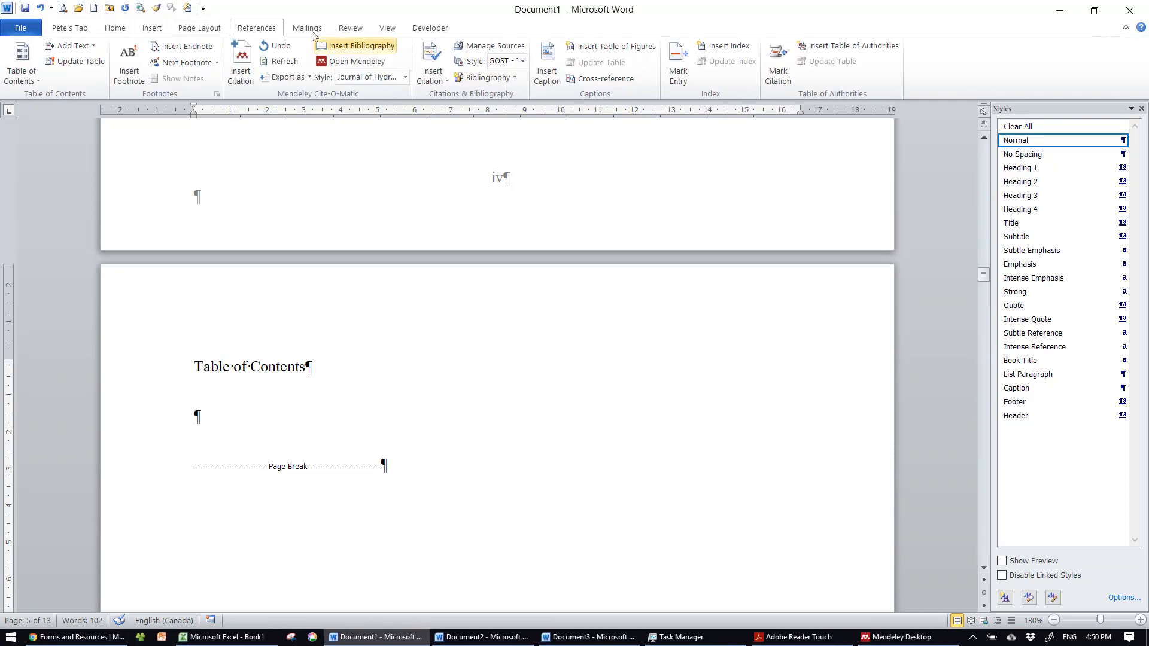
left_click(18, 62)
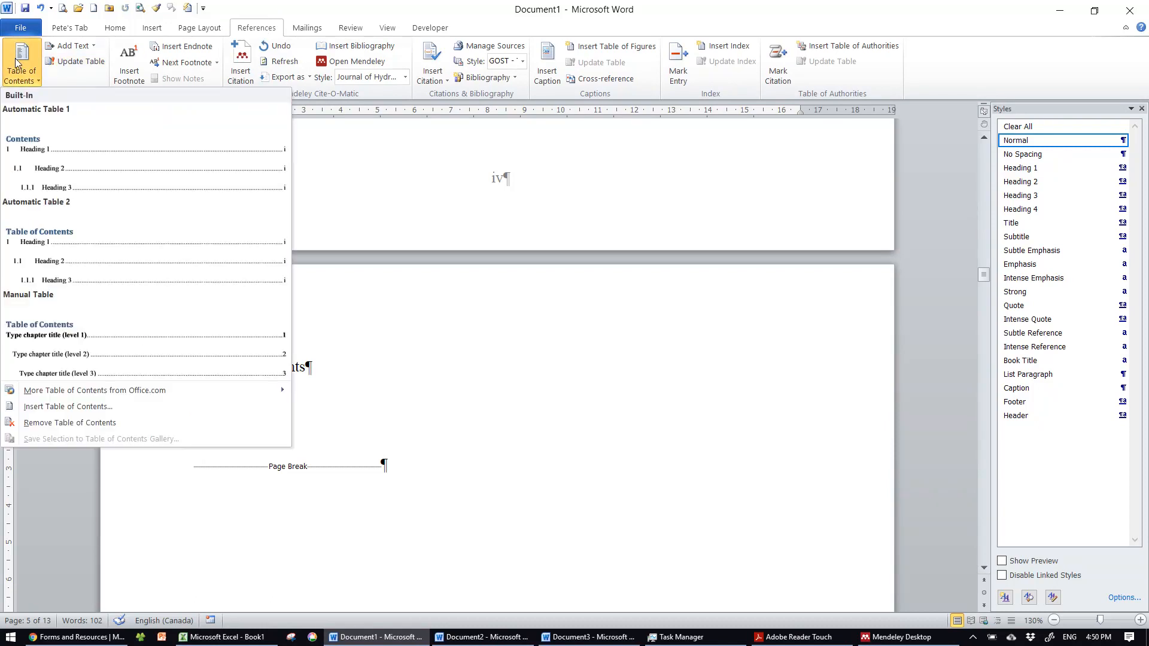
left_click(123, 257)
scroll(359, 360, "up", 8)
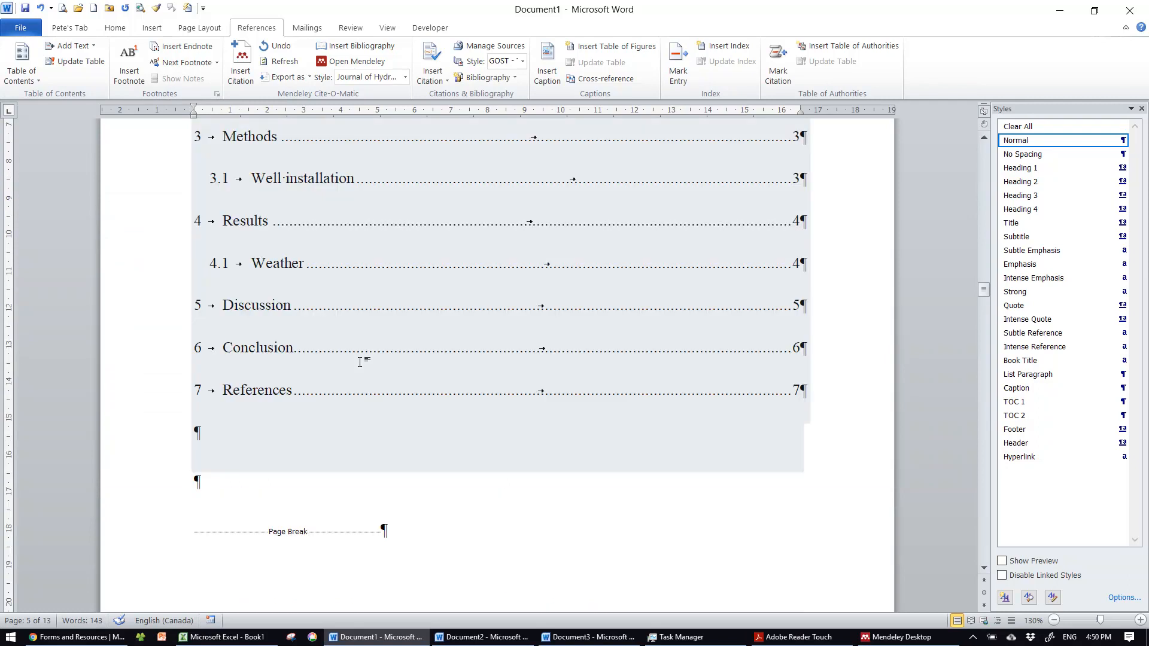
scroll(359, 362, "up", 4)
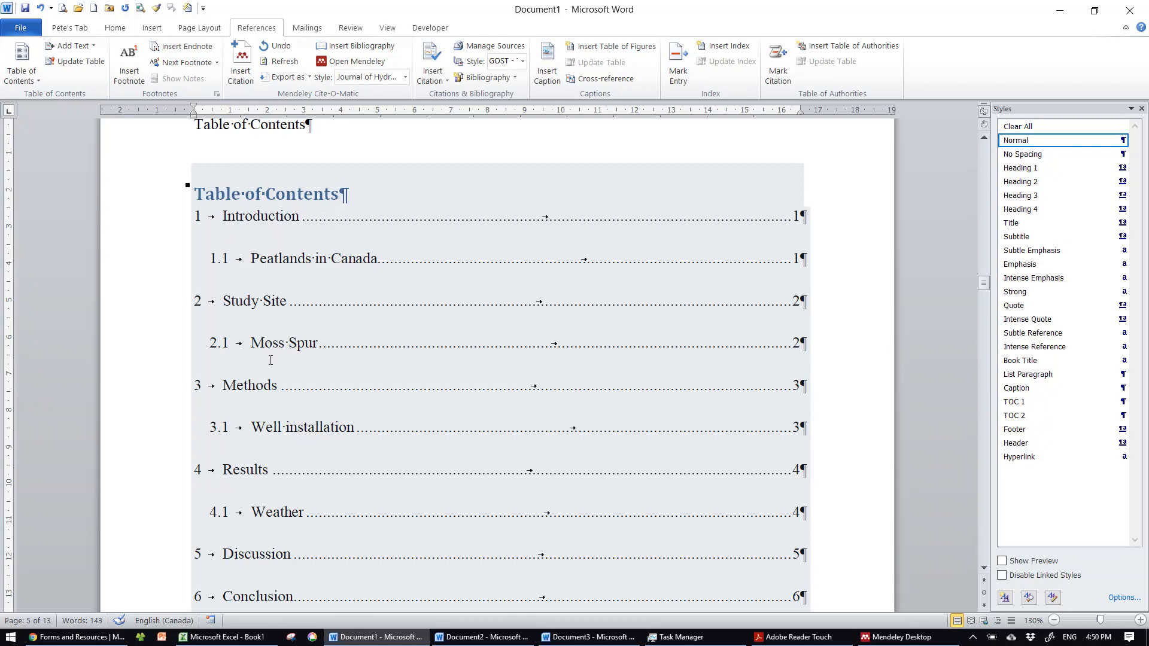
scroll(299, 436, "down", 3)
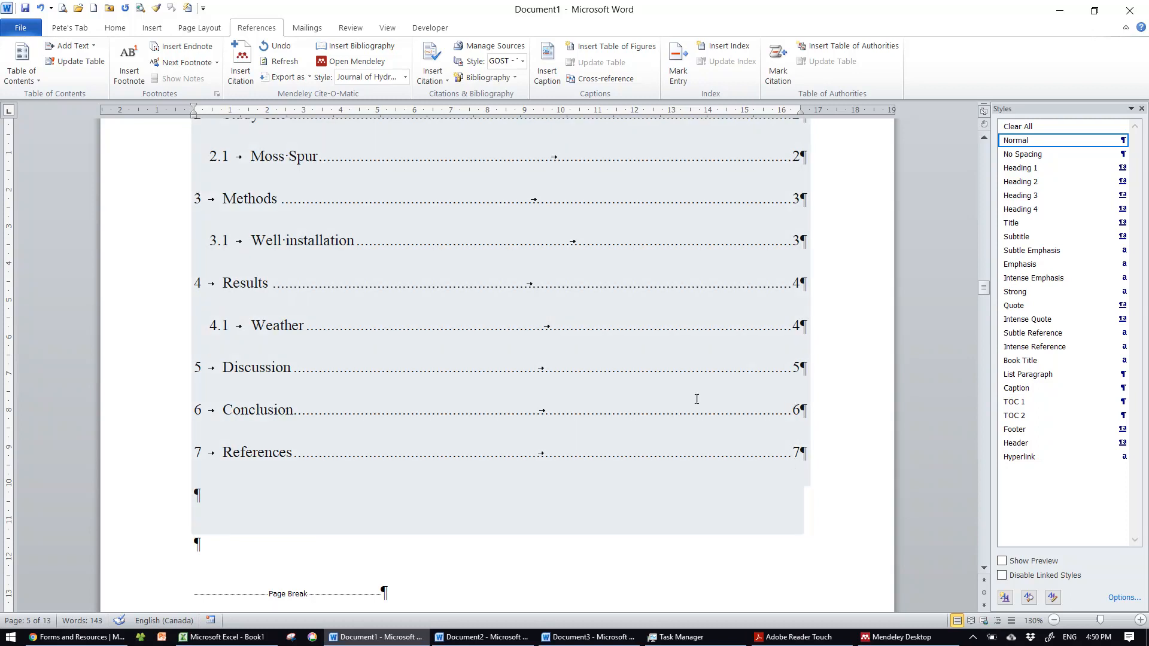
scroll(530, 319, "down", 2)
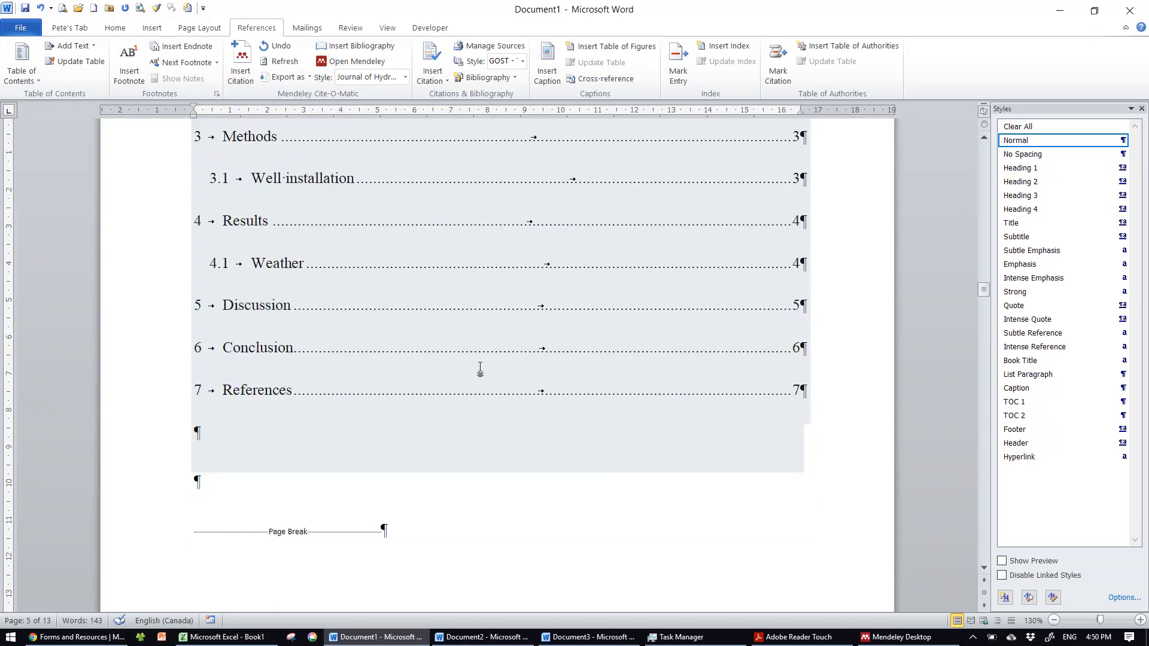
Inspect the Normal style's formatting from the body text under Peatlands in Canada, leaving the style unmodified.
scroll(516, 333, "down", 10)
scroll(428, 389, "down", 15)
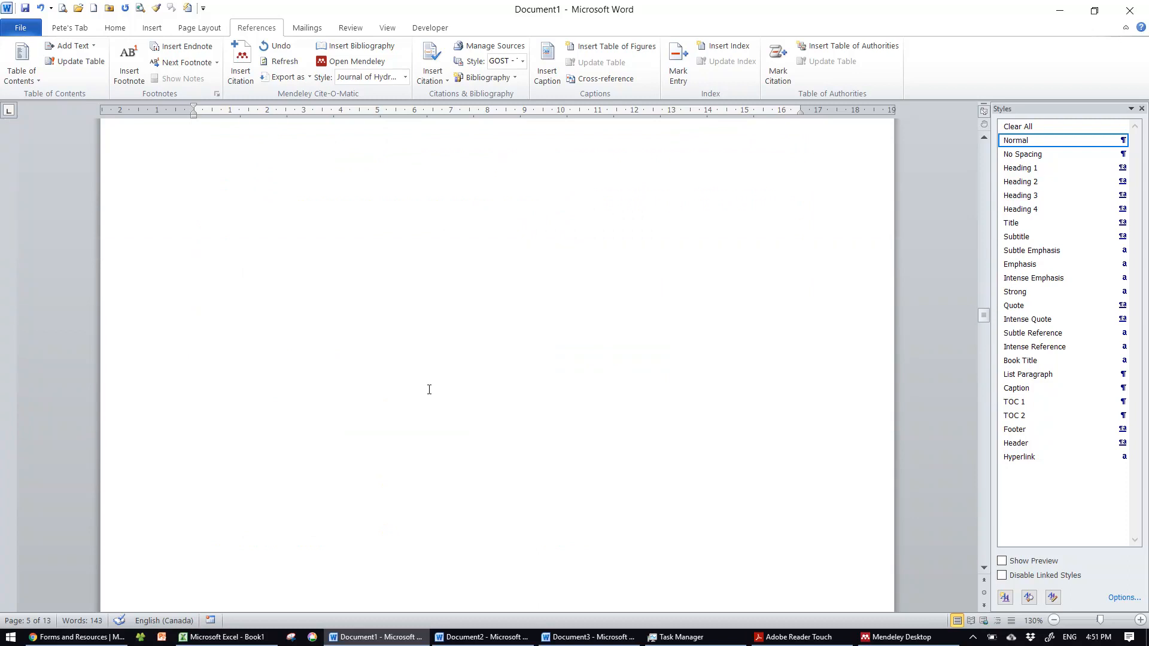
scroll(429, 390, "down", 10)
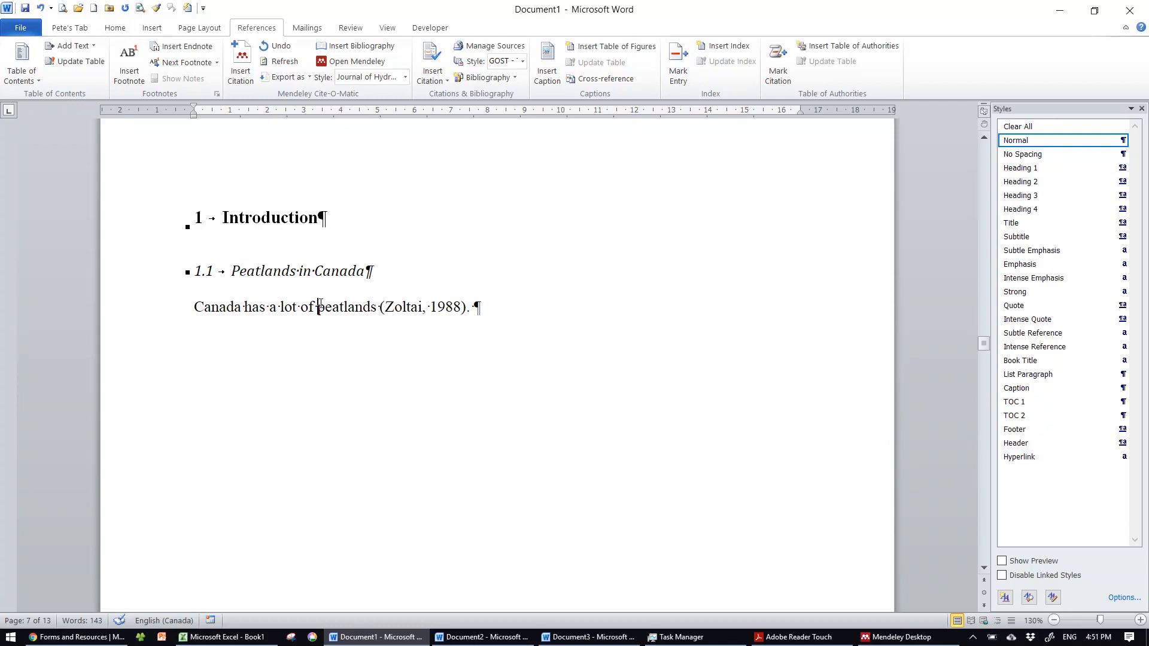
left_click(1121, 140)
left_click(1018, 179)
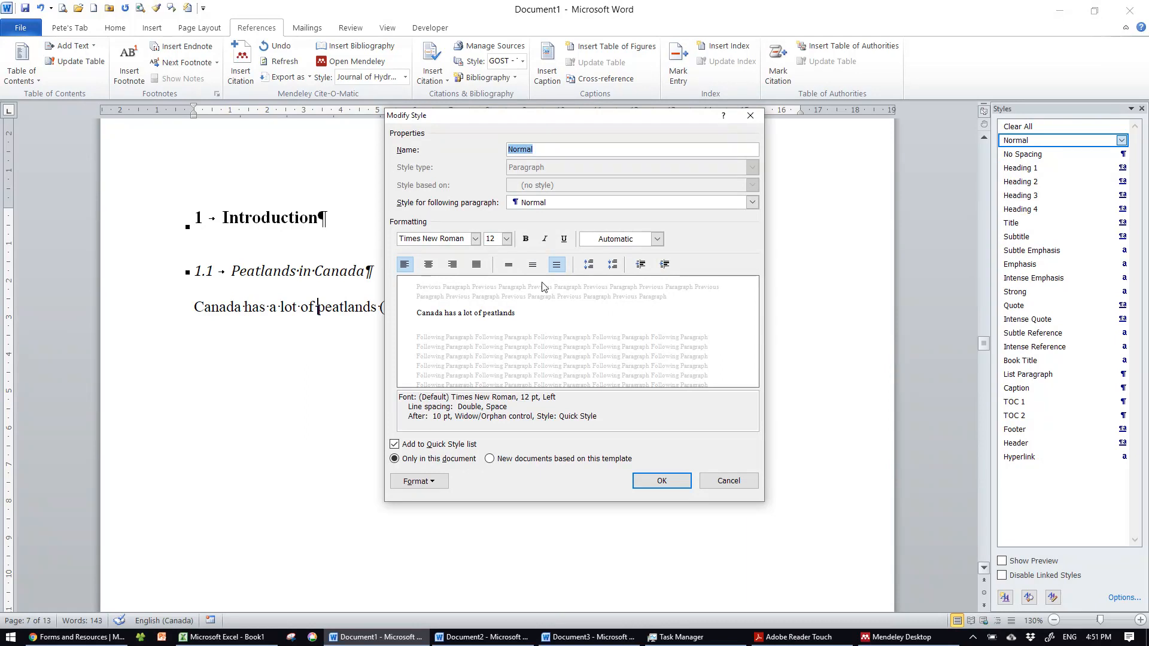
left_click(751, 115)
Delete the manually typed Table of Contents title above the automatic table of contents.
scroll(502, 324, "up", 10)
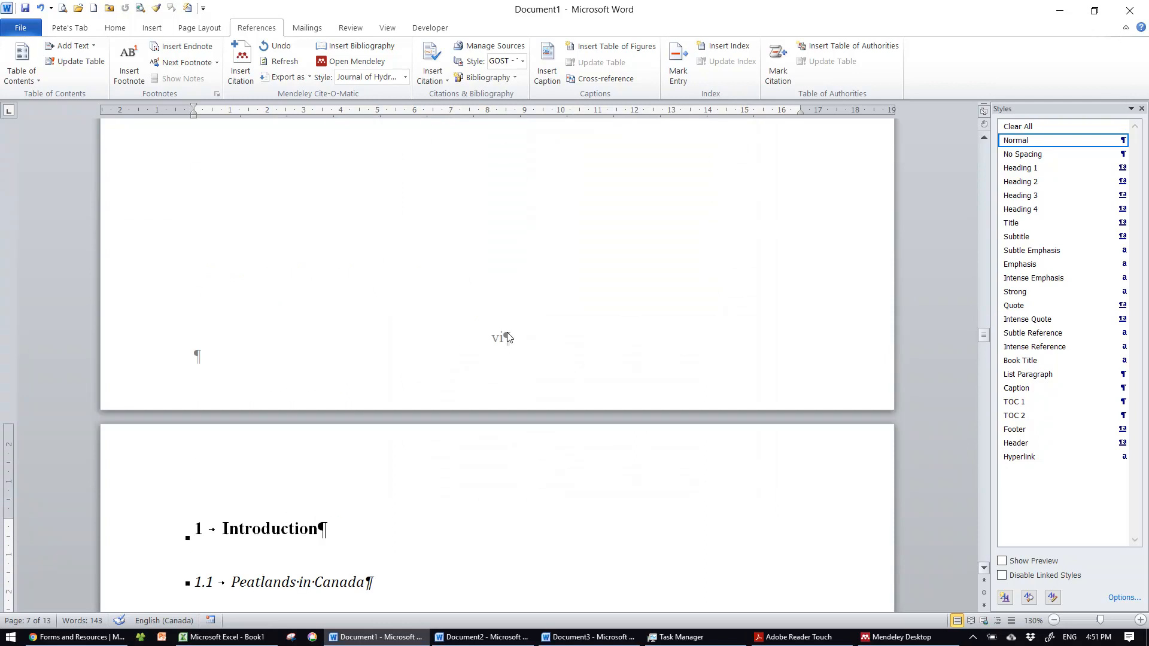
scroll(508, 333, "up", 10)
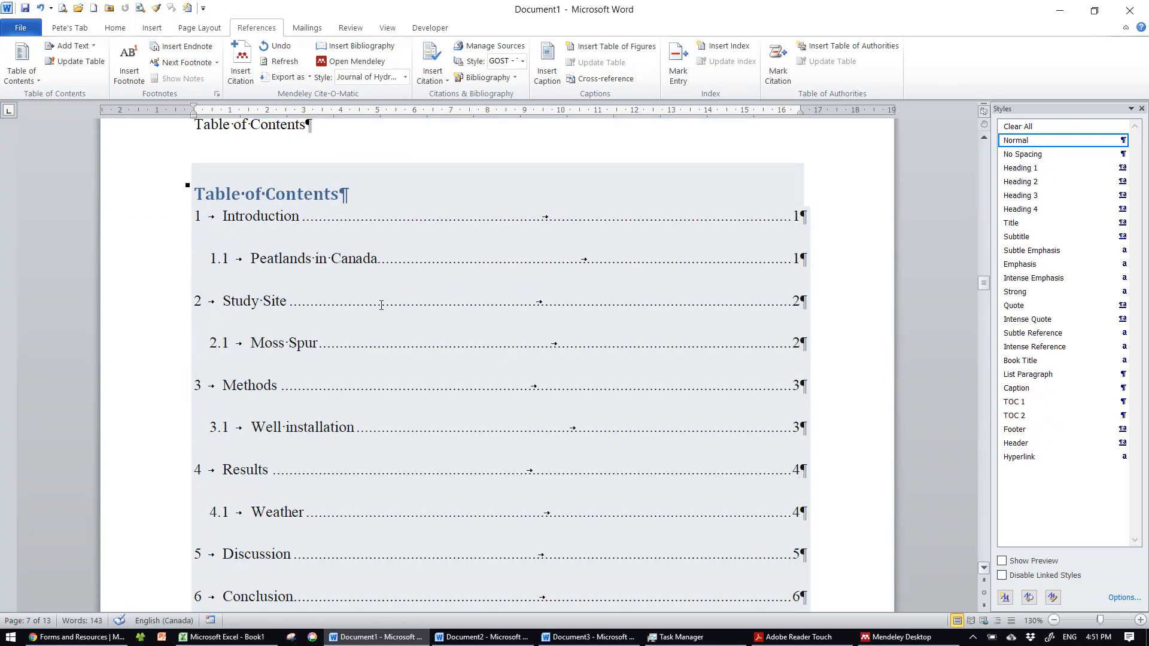
scroll(385, 303, "up", 1)
left_click(150, 187)
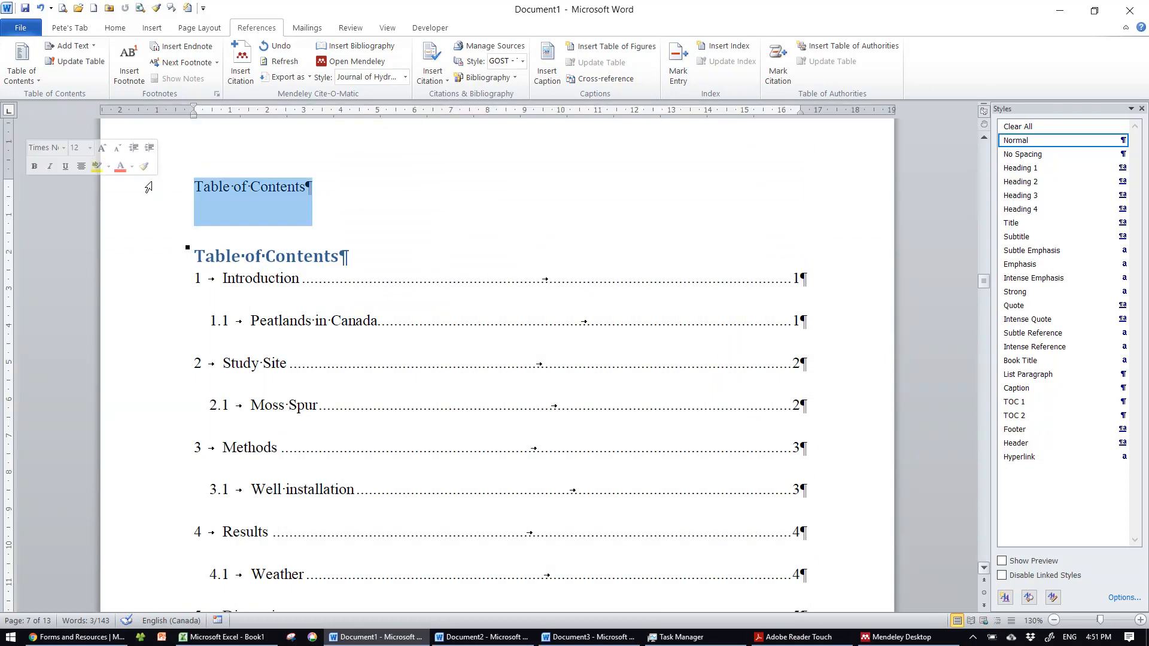
key("Delete")
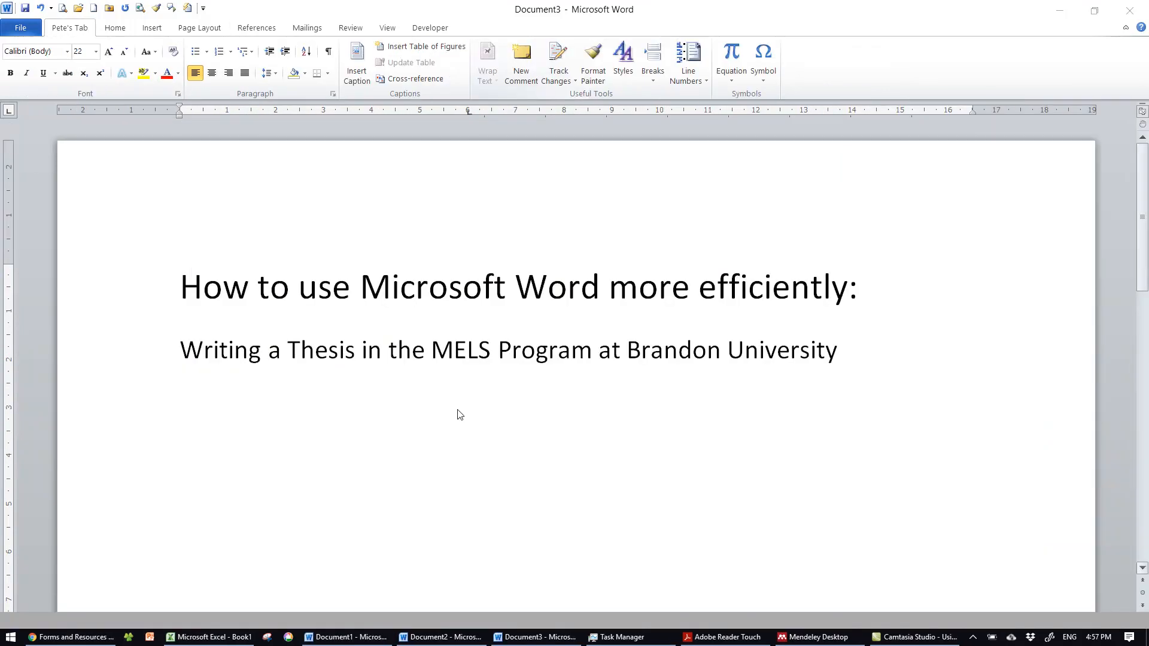
Switch to Document2 and examine its manuscript-style heading outline from the Introduction through the Title of Manuscript 1 chapter.
left_click(541, 638)
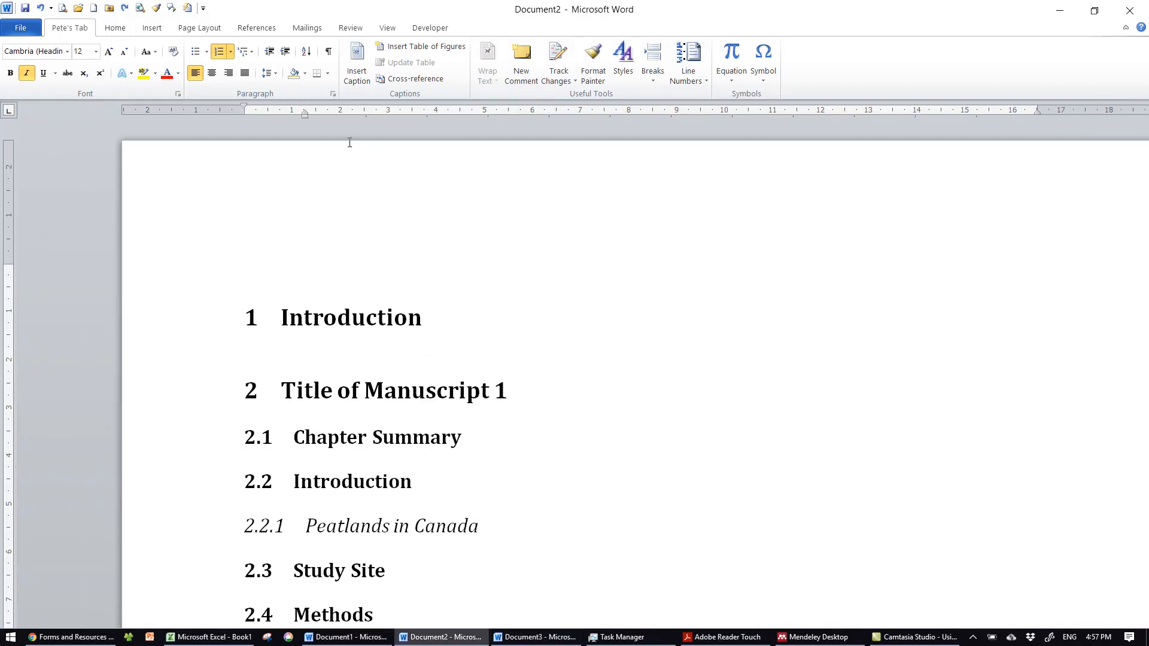
scroll(345, 192, "down", 2)
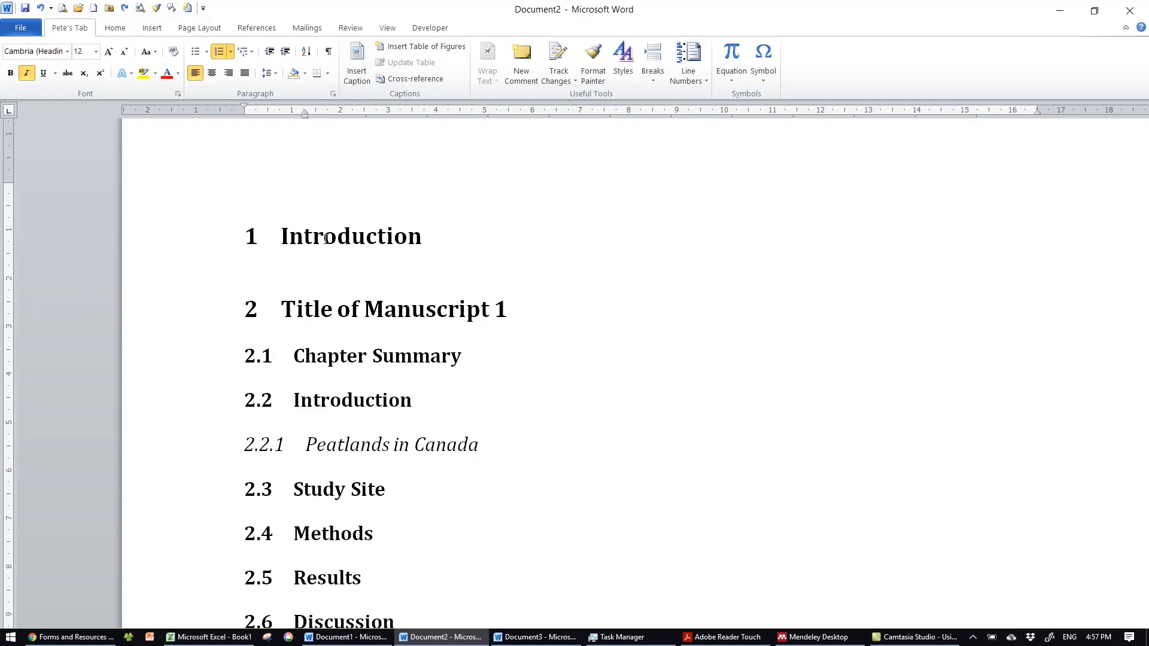
left_click(305, 309)
scroll(308, 305, "down", 1)
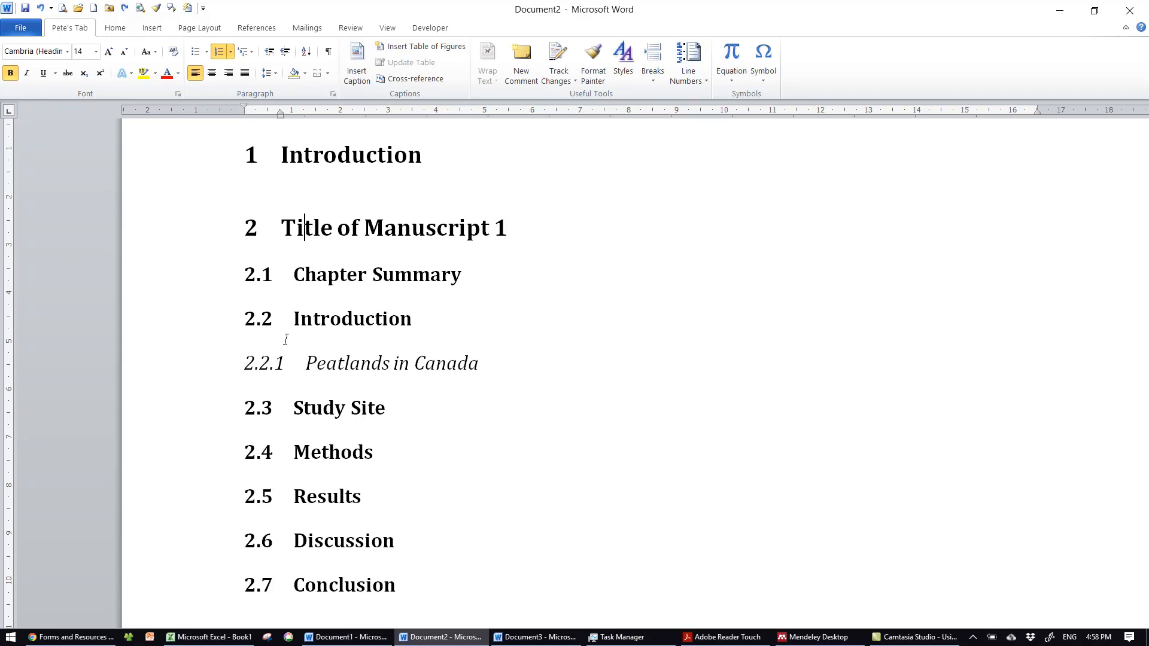
scroll(285, 338, "down", 3)
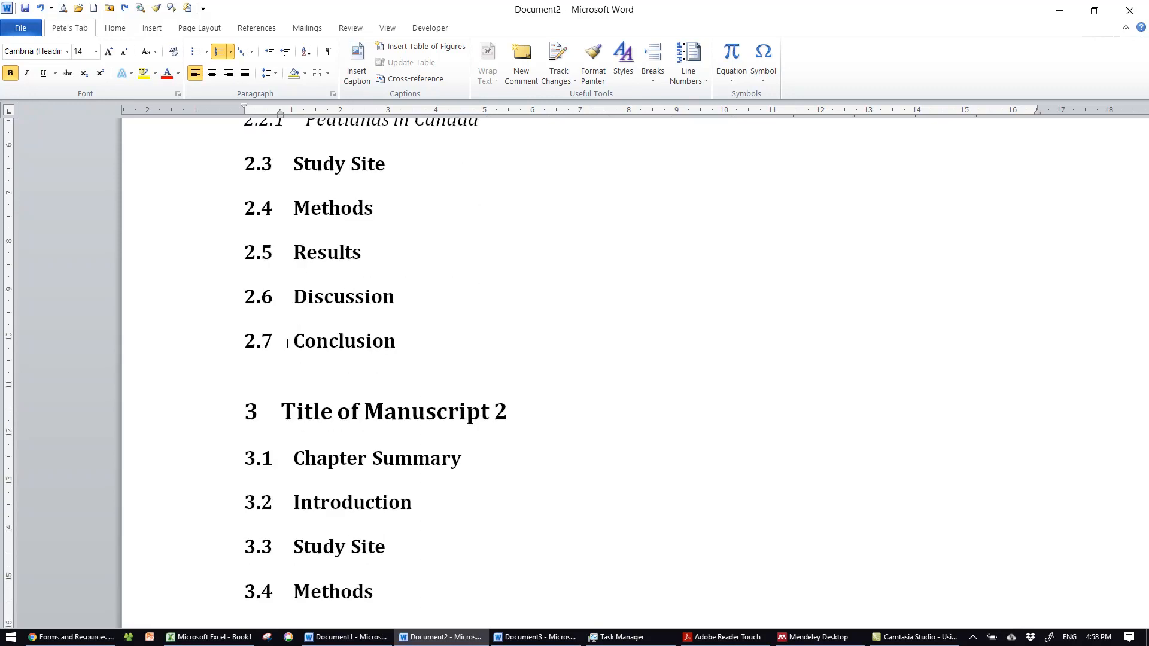
scroll(287, 343, "down", 1)
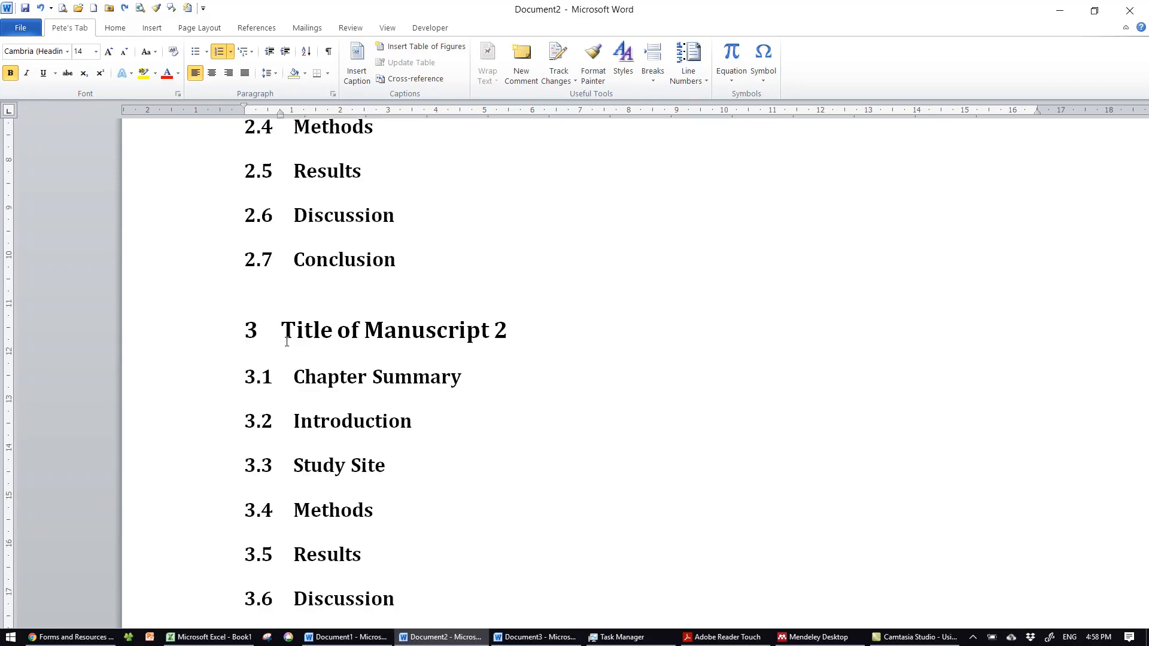
Examine the Title of Manuscript 2 chapter, its Chapter Summary and other subsections, and the closing Conclusion chapter.
left_click_drag(281, 332, 514, 335)
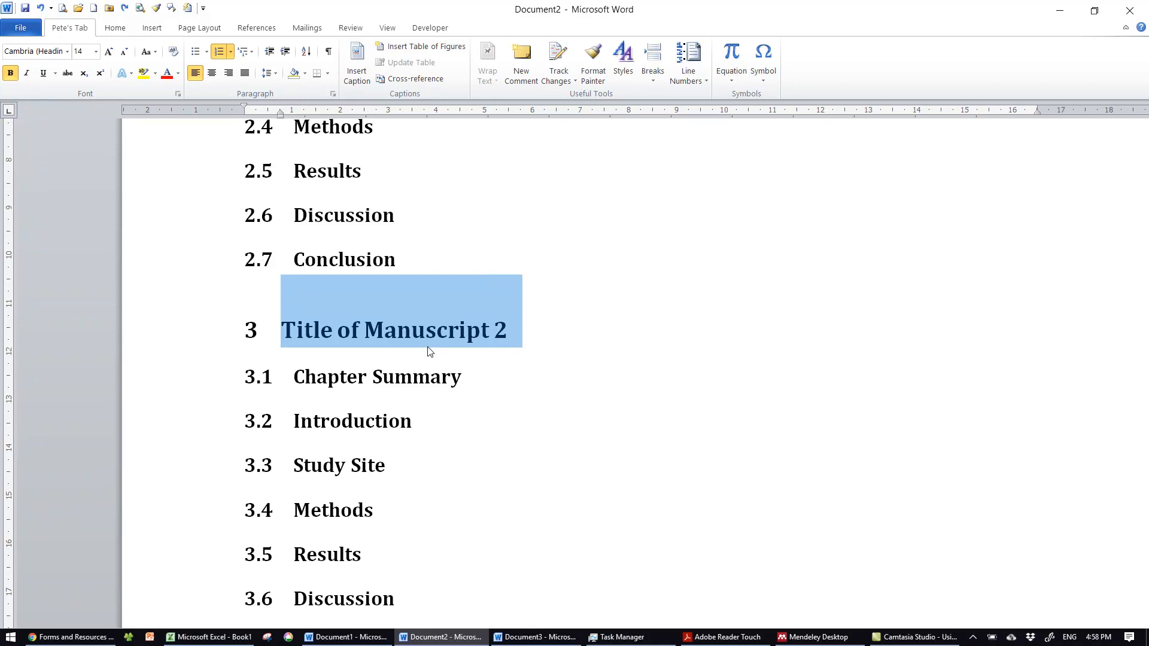
scroll(427, 347, "down", 3)
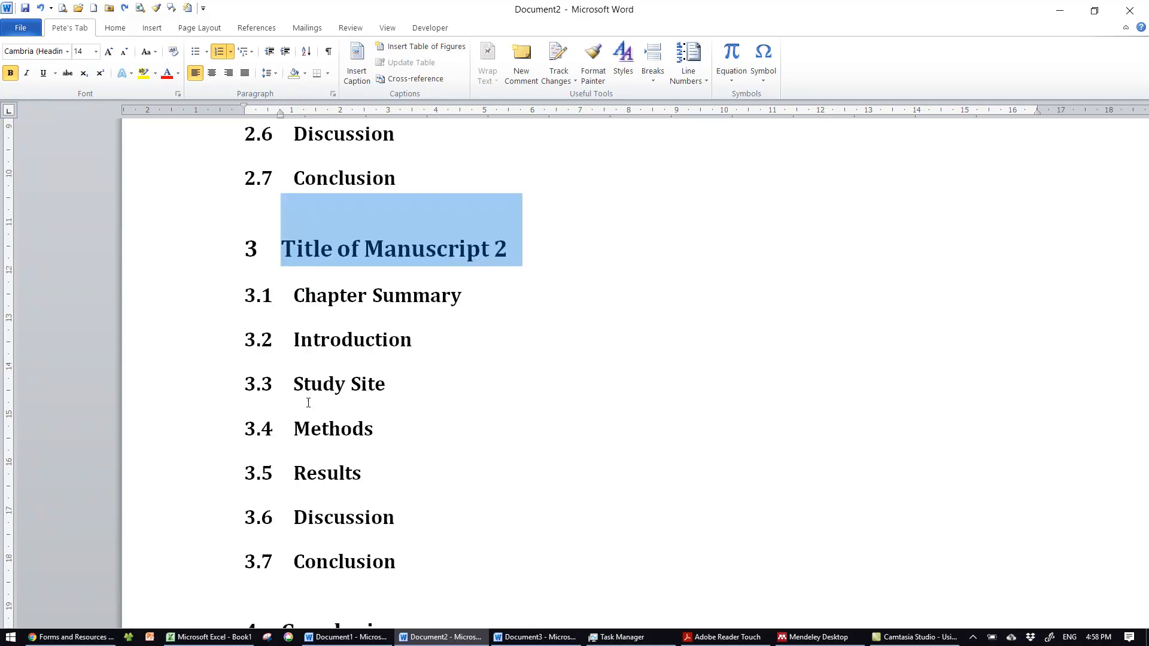
left_click_drag(295, 296, 458, 301)
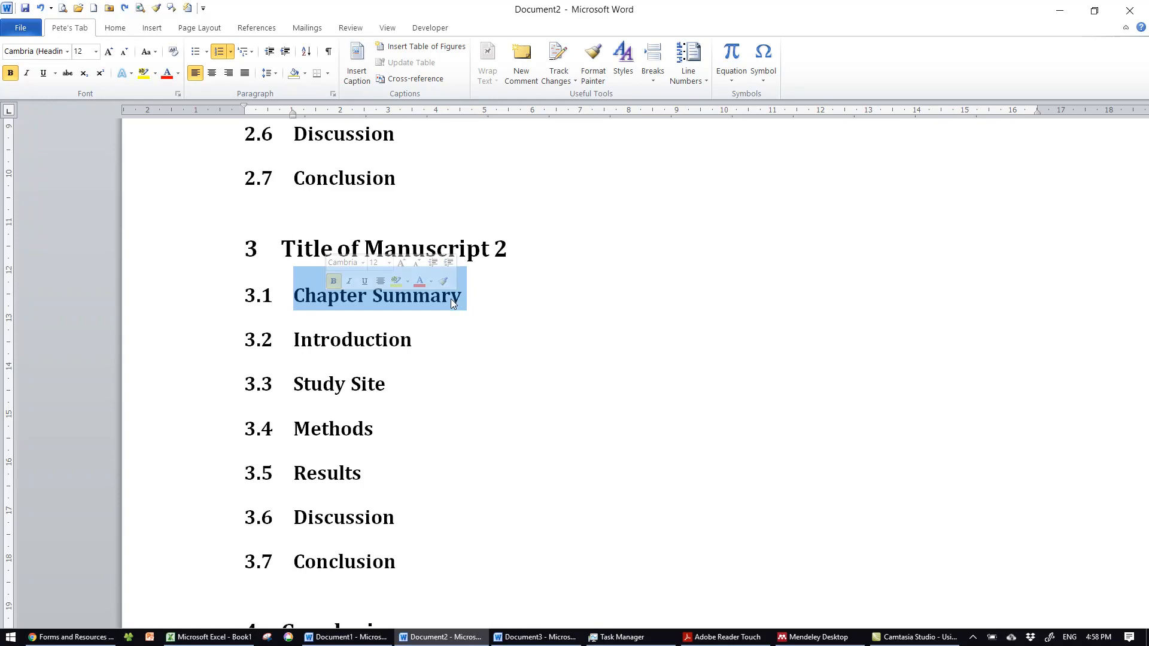
scroll(441, 329, "down", 2)
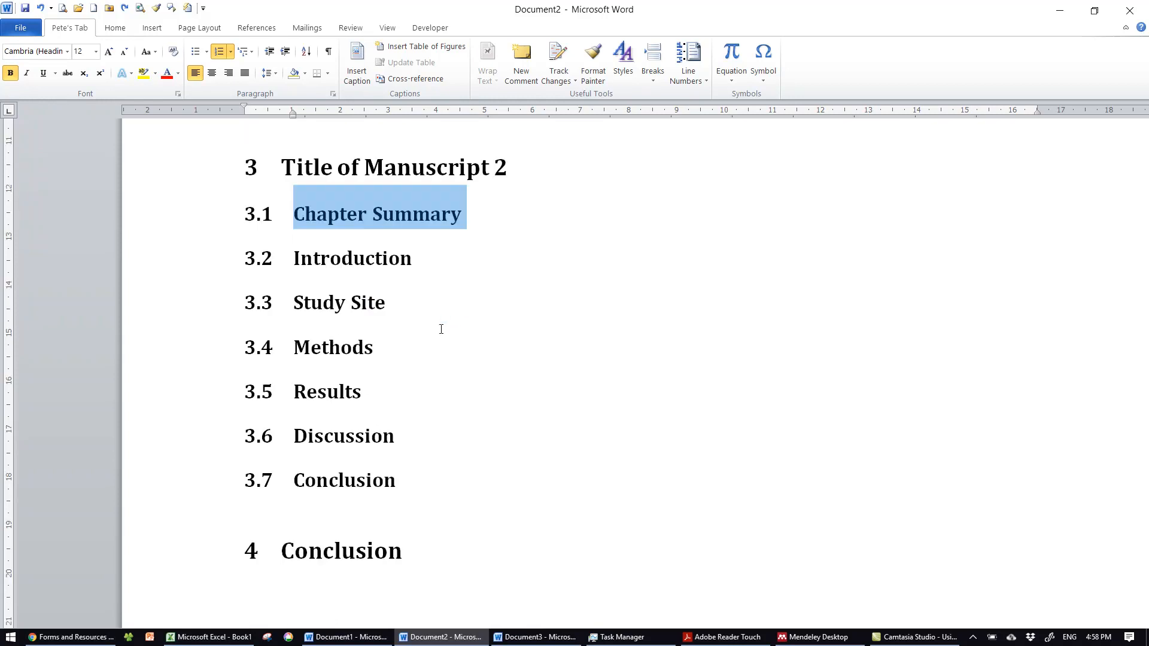
scroll(336, 474, "down", 2)
left_click(321, 470)
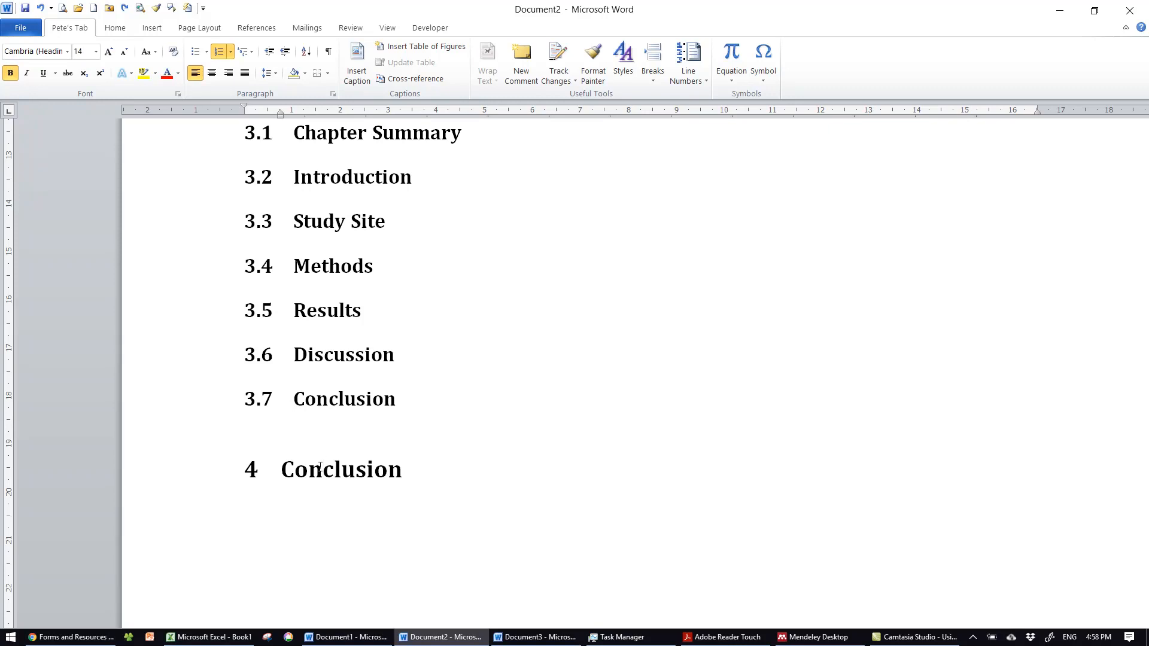
Switch to Chrome to view the Brandon University MELS Forms and Resources page.
left_click(70, 637)
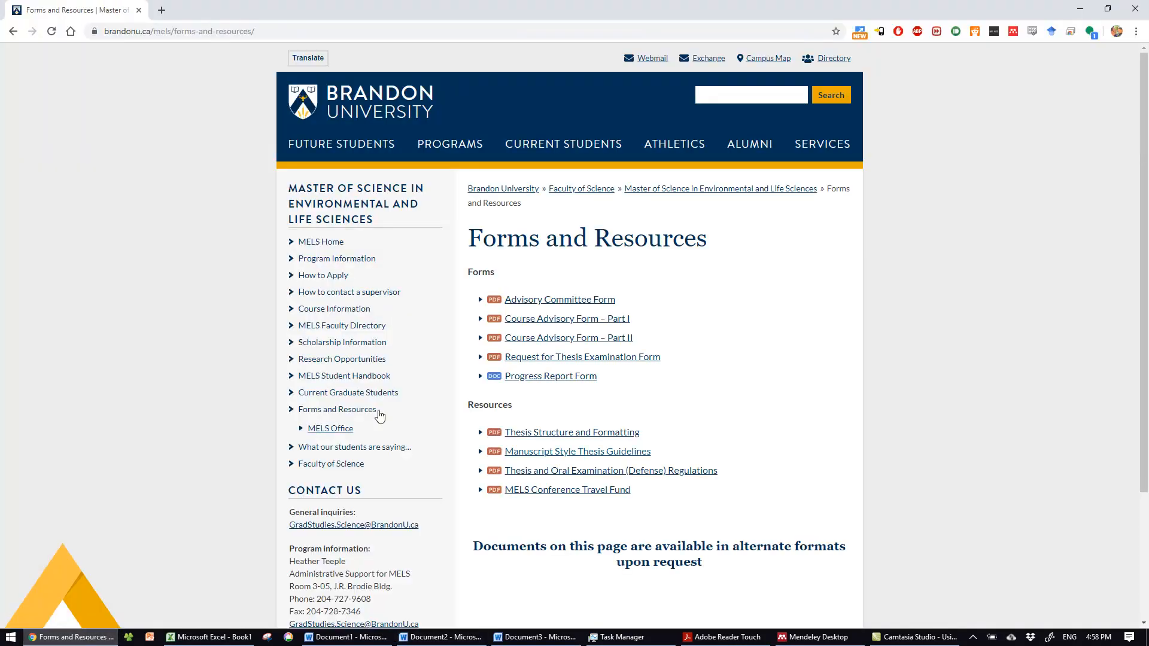